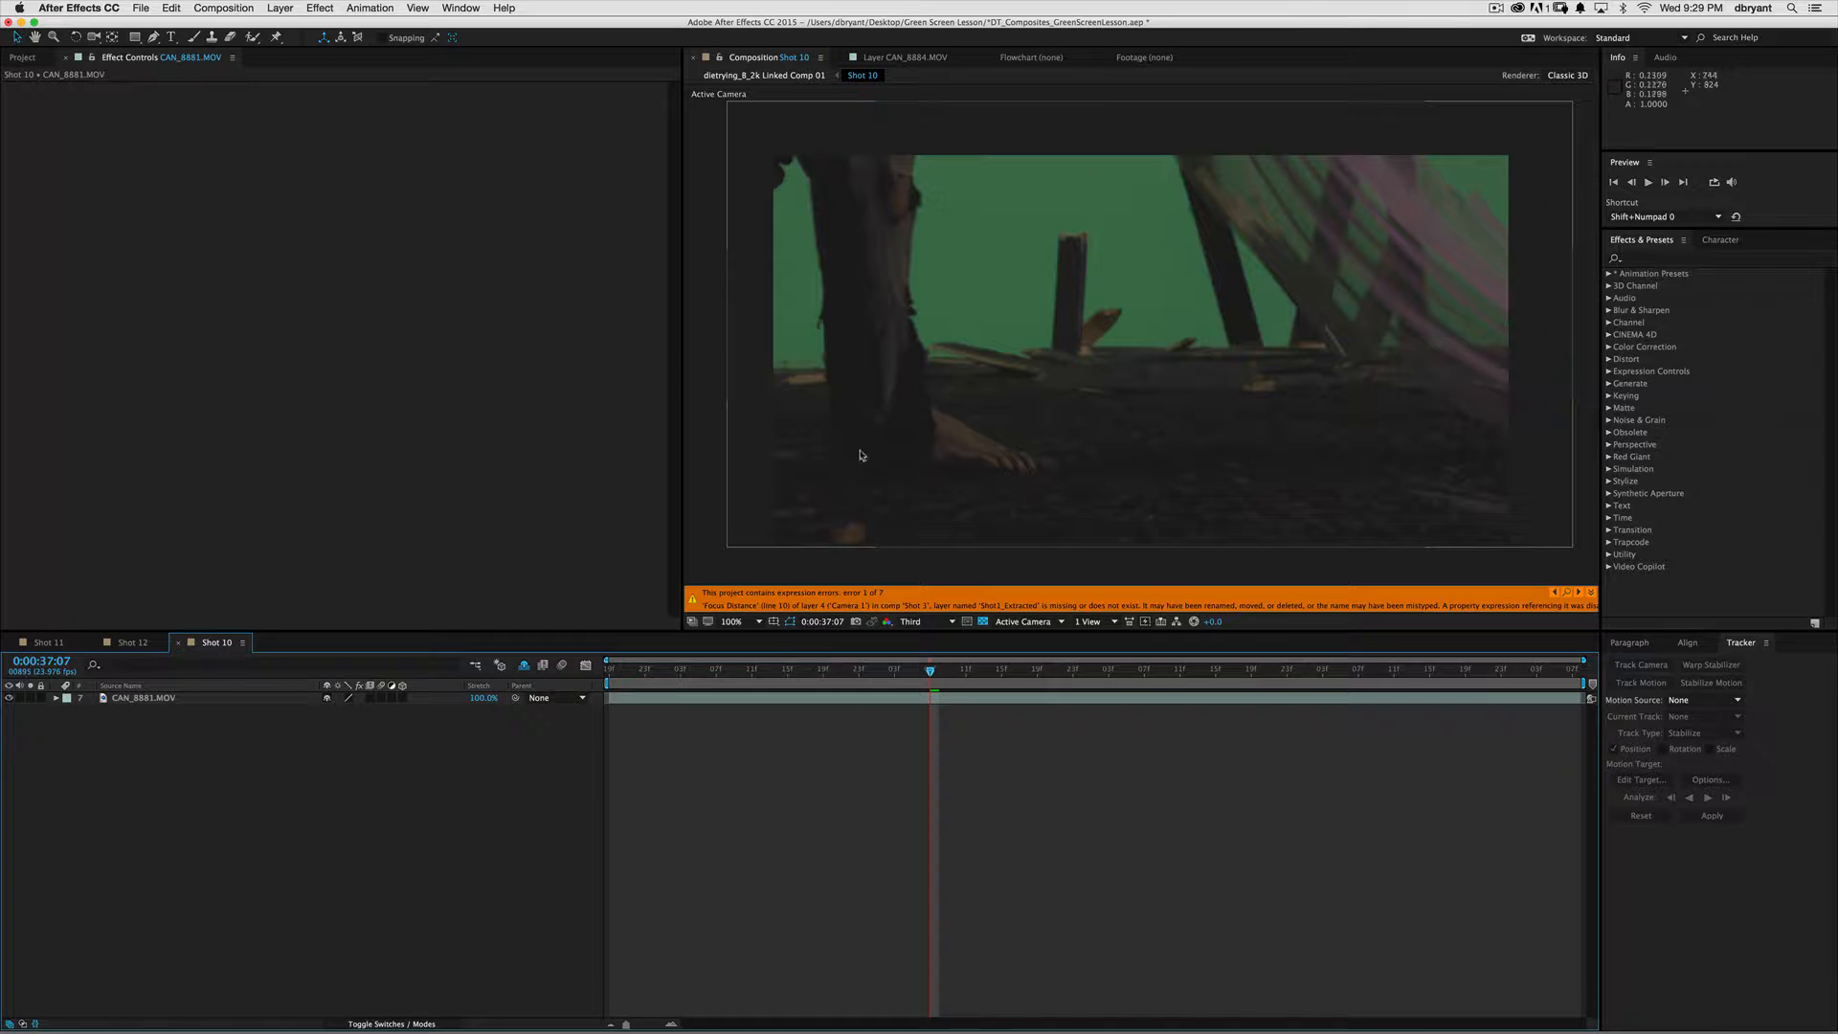
- Shift the CAN_8881.MOV footage down in the frame, then move it back up to about its starting height
click(1059, 451)
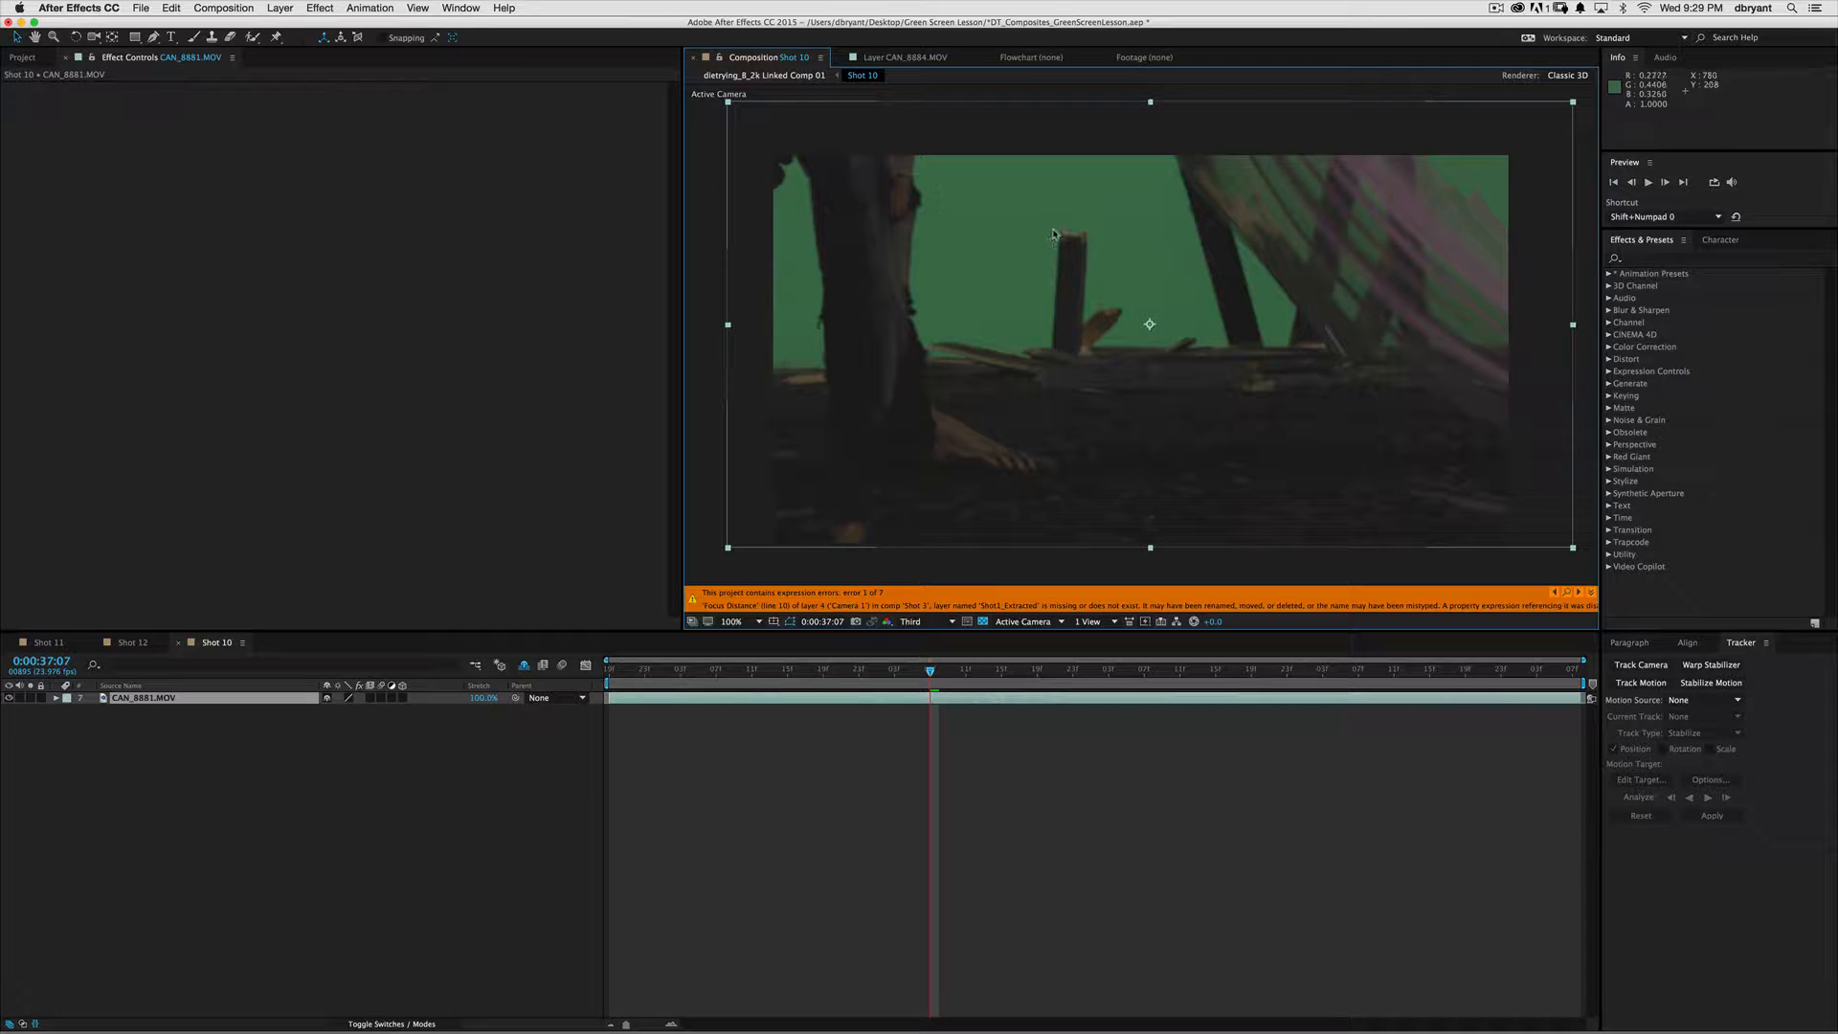
drag(1052, 233, 1052, 270)
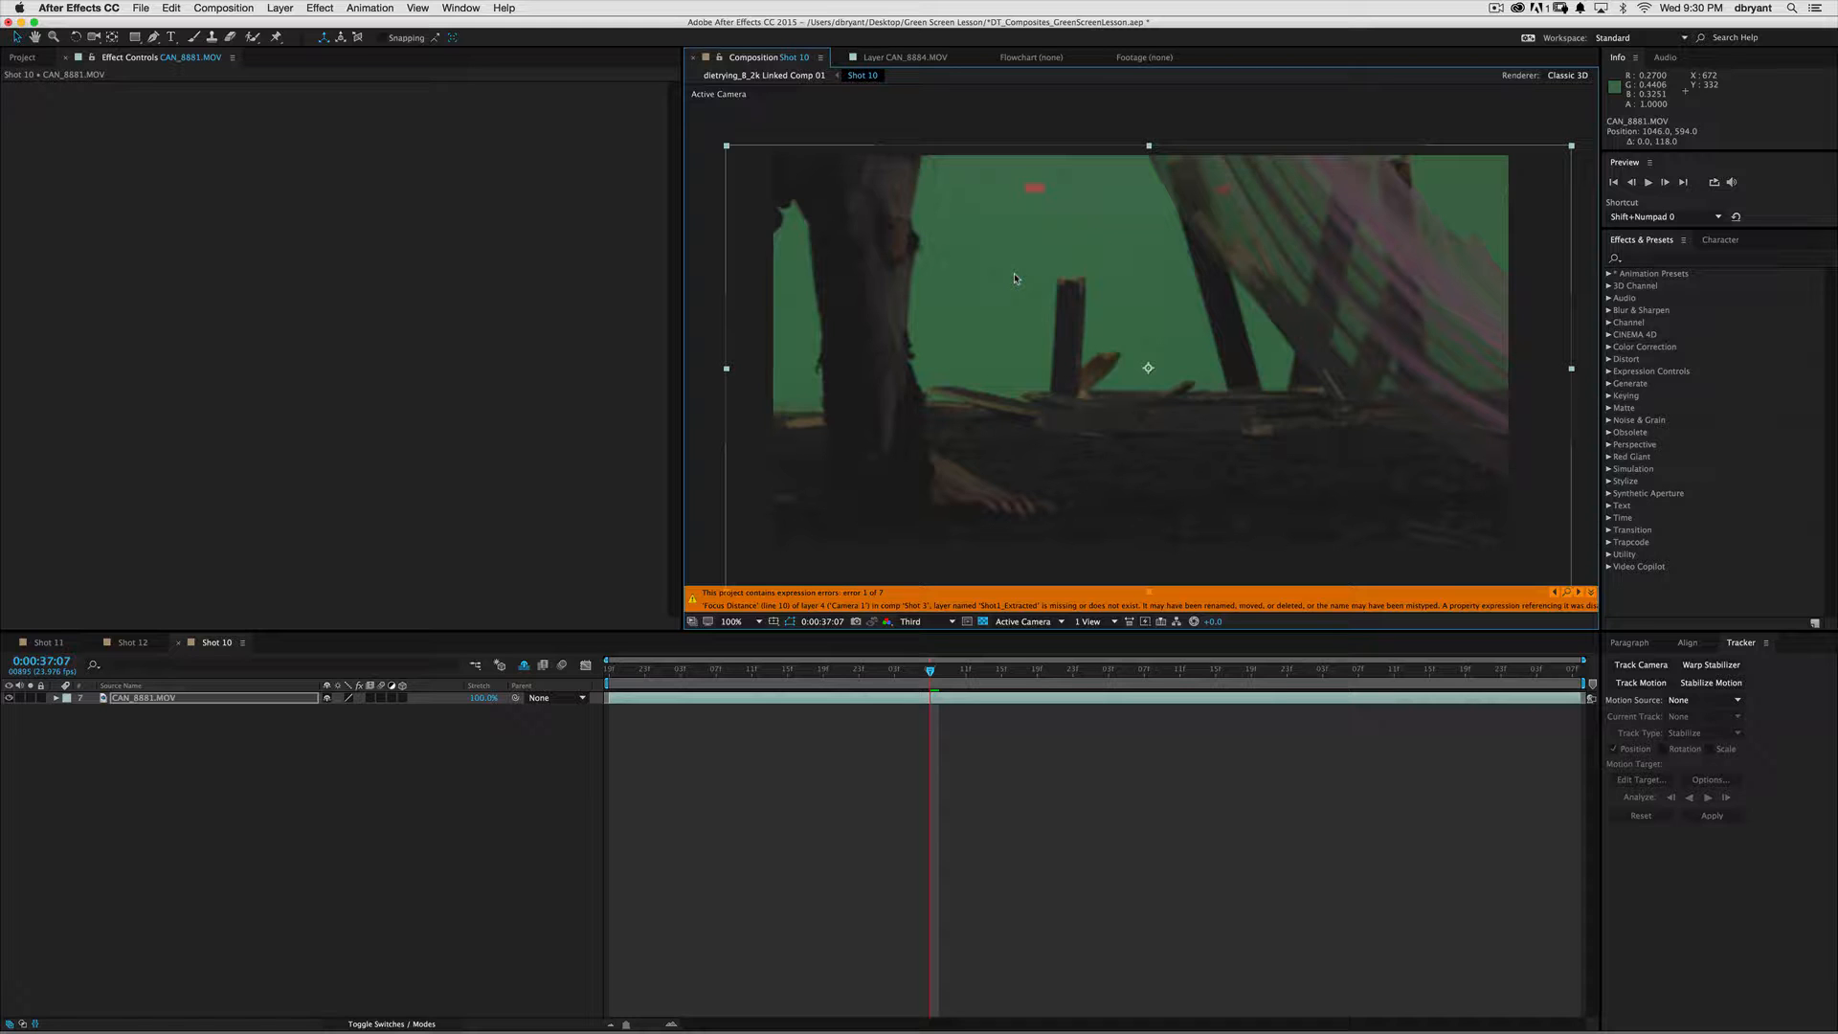
drag(1014, 273, 1018, 240)
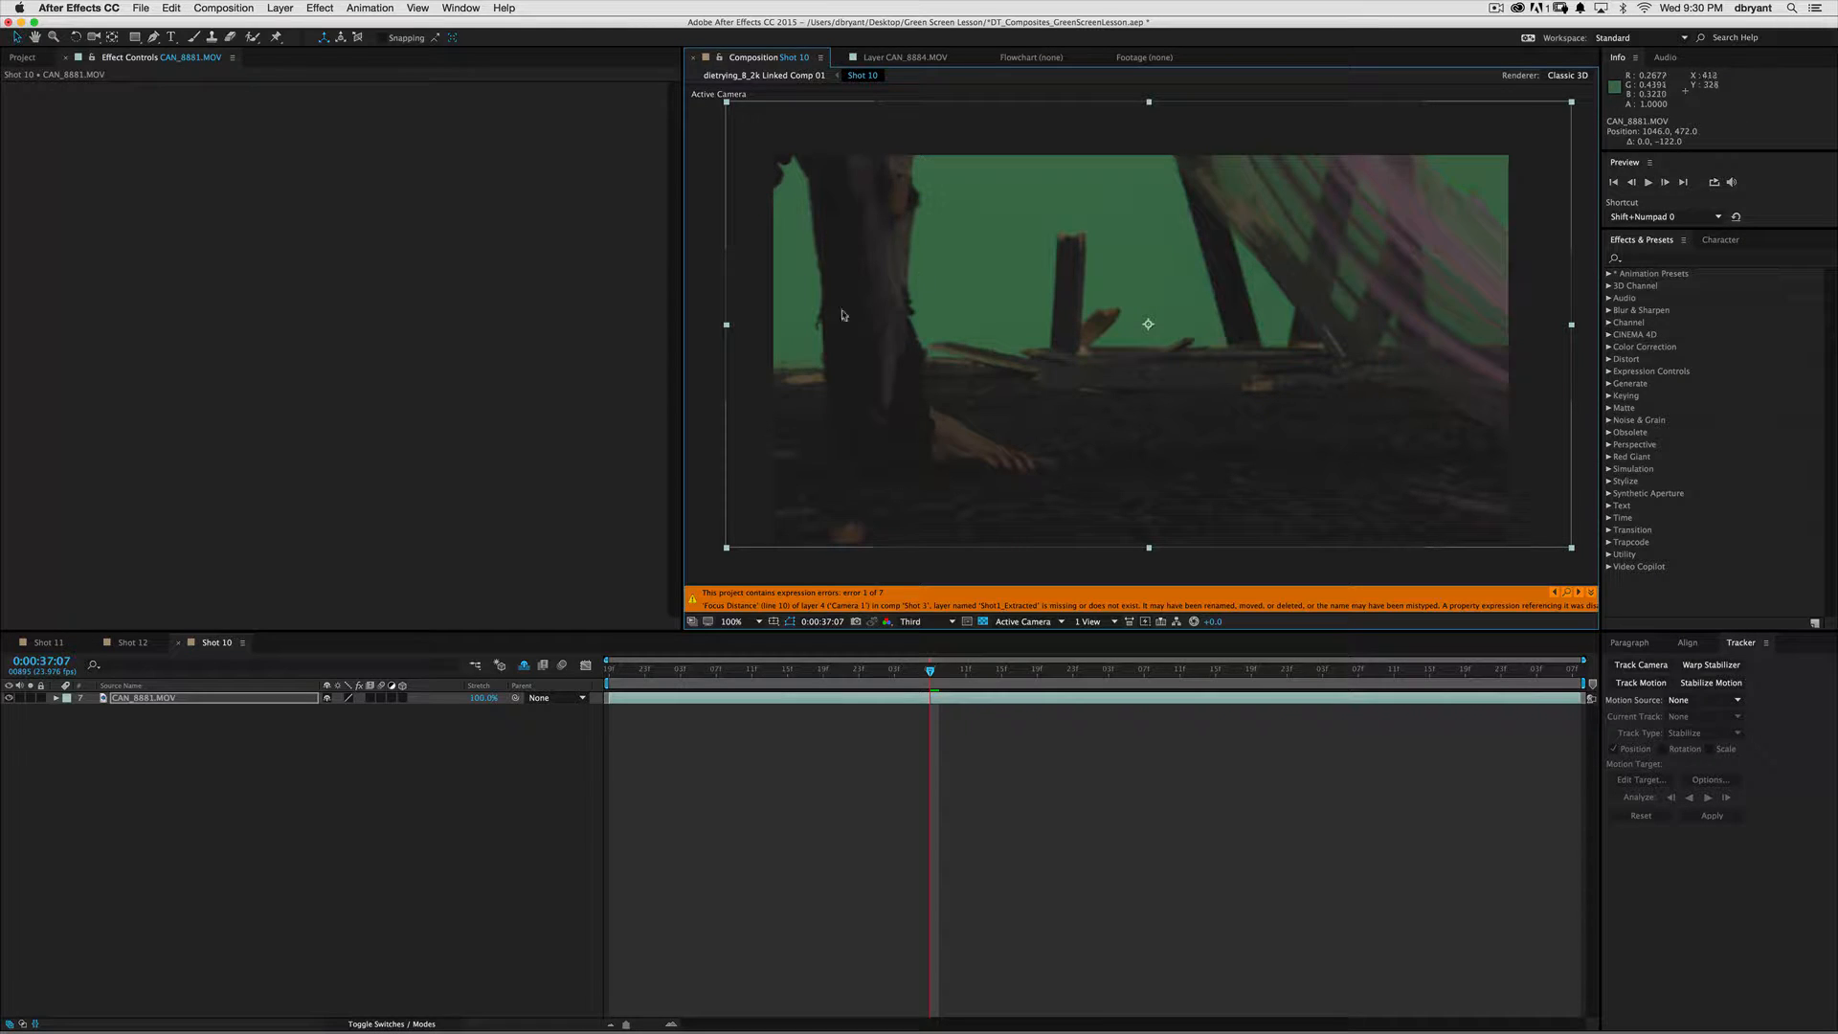
click(792, 839)
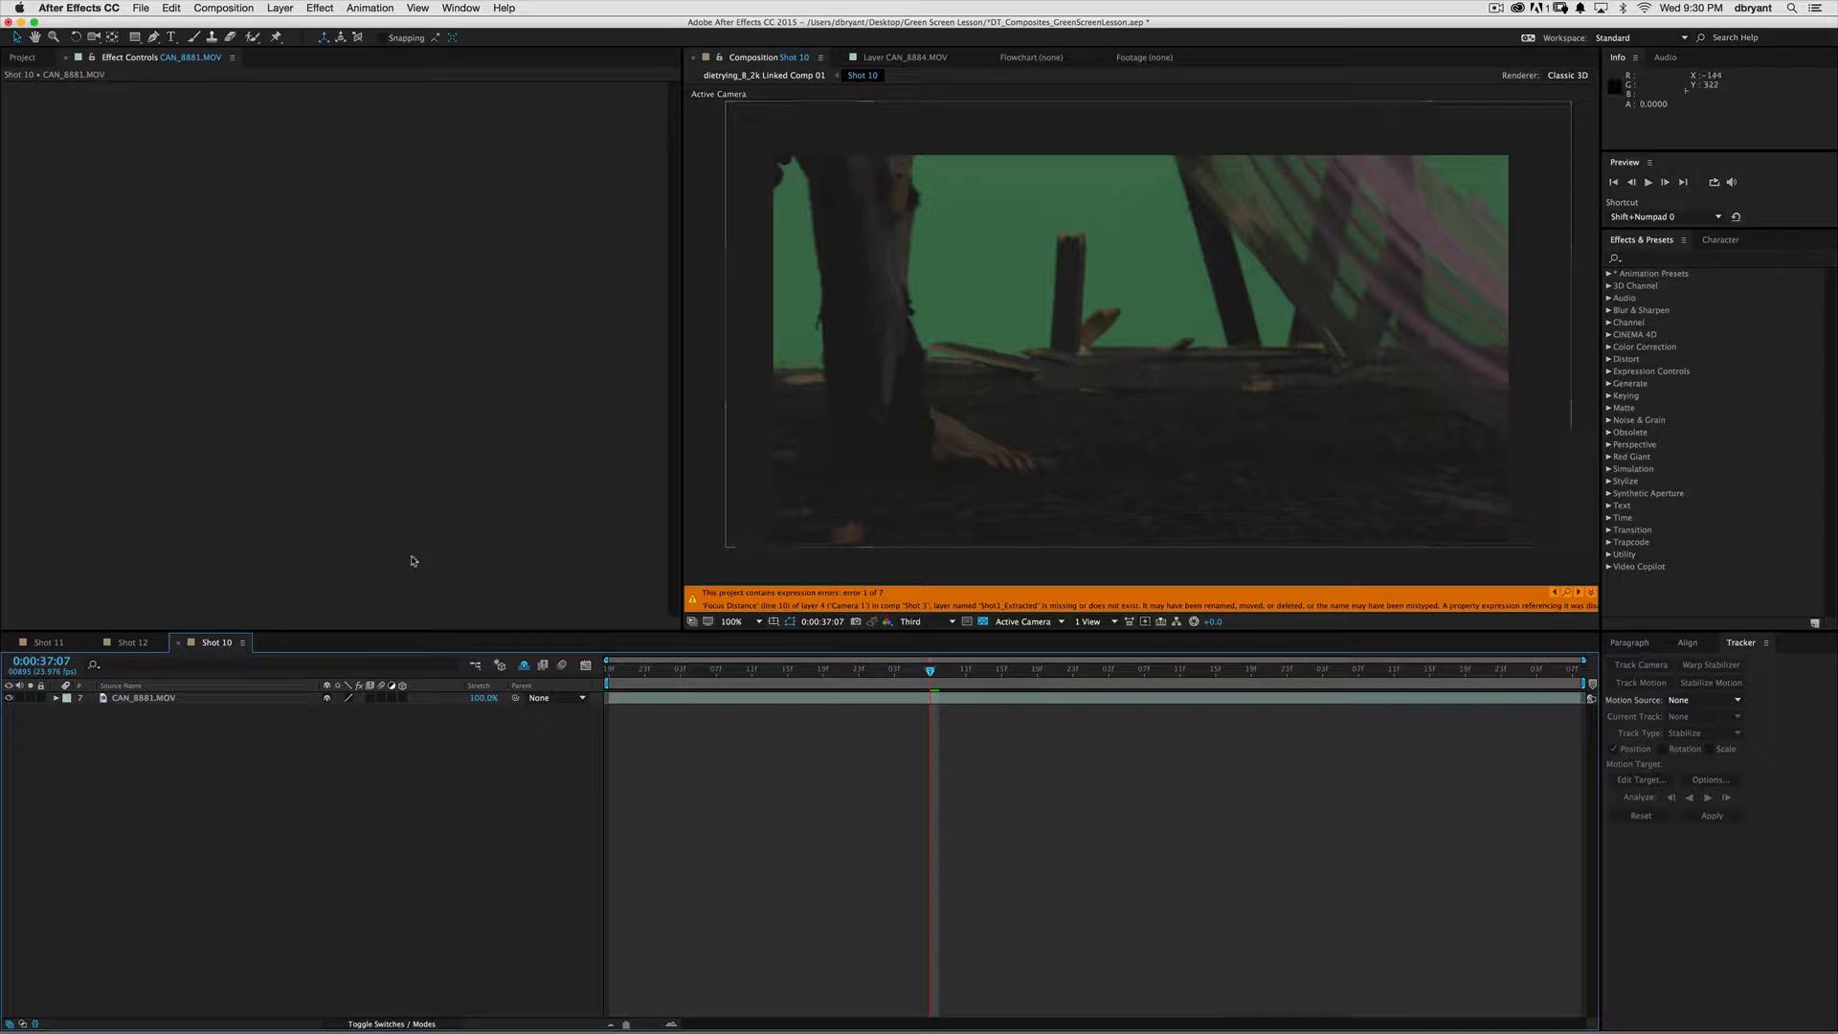
- Find the Keylight (1.2) effect and apply it to the CAN_8881.MOV layer in Shot 10
click(142, 699)
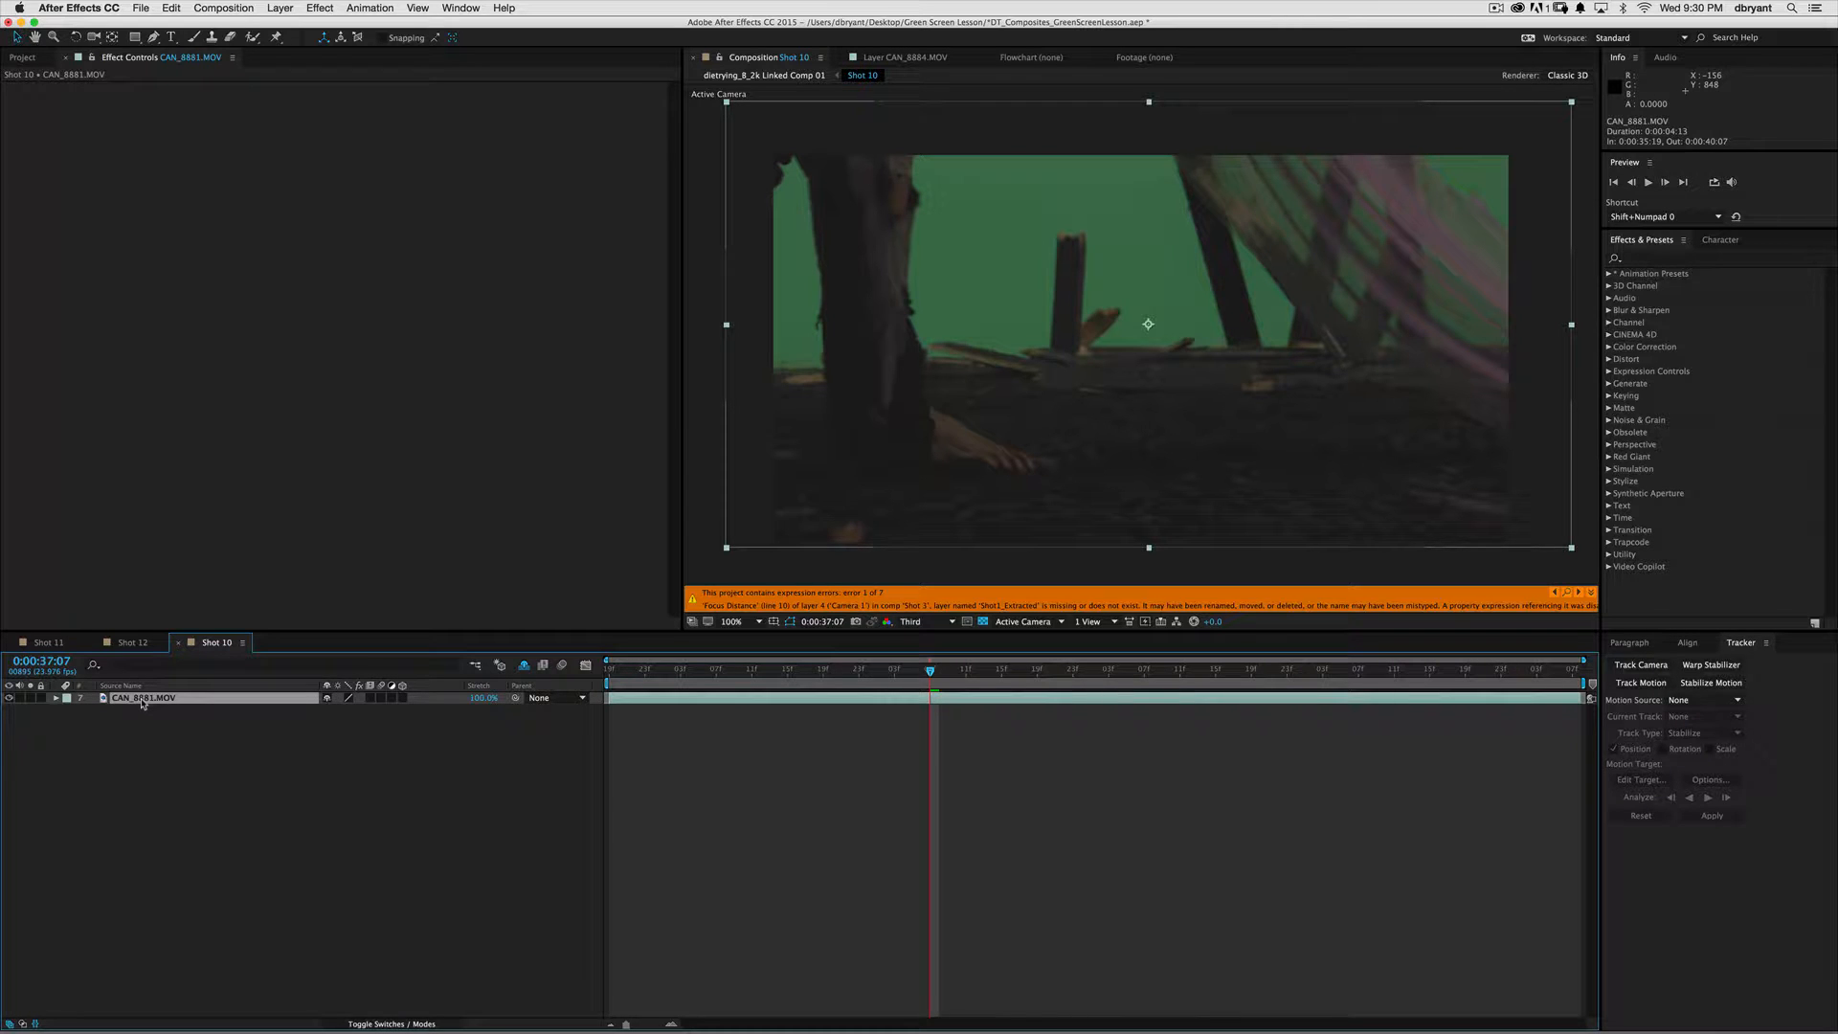
click(1672, 259)
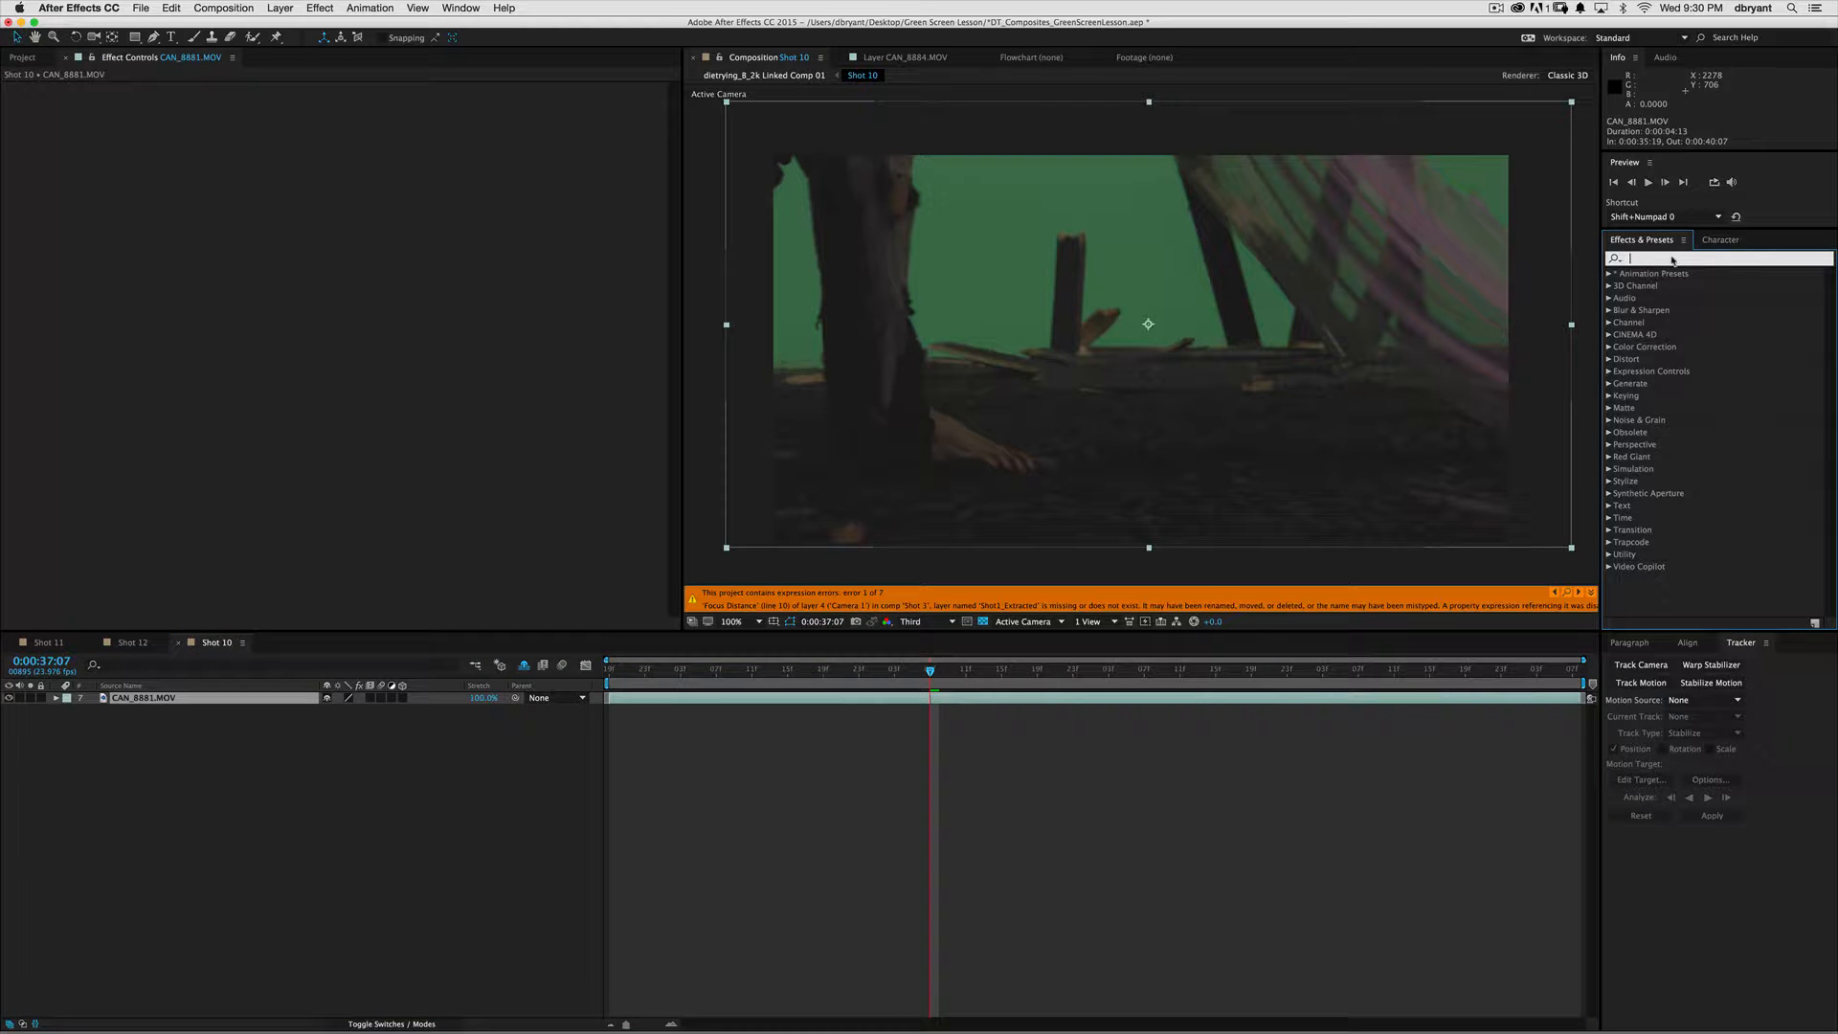
text(keyli)
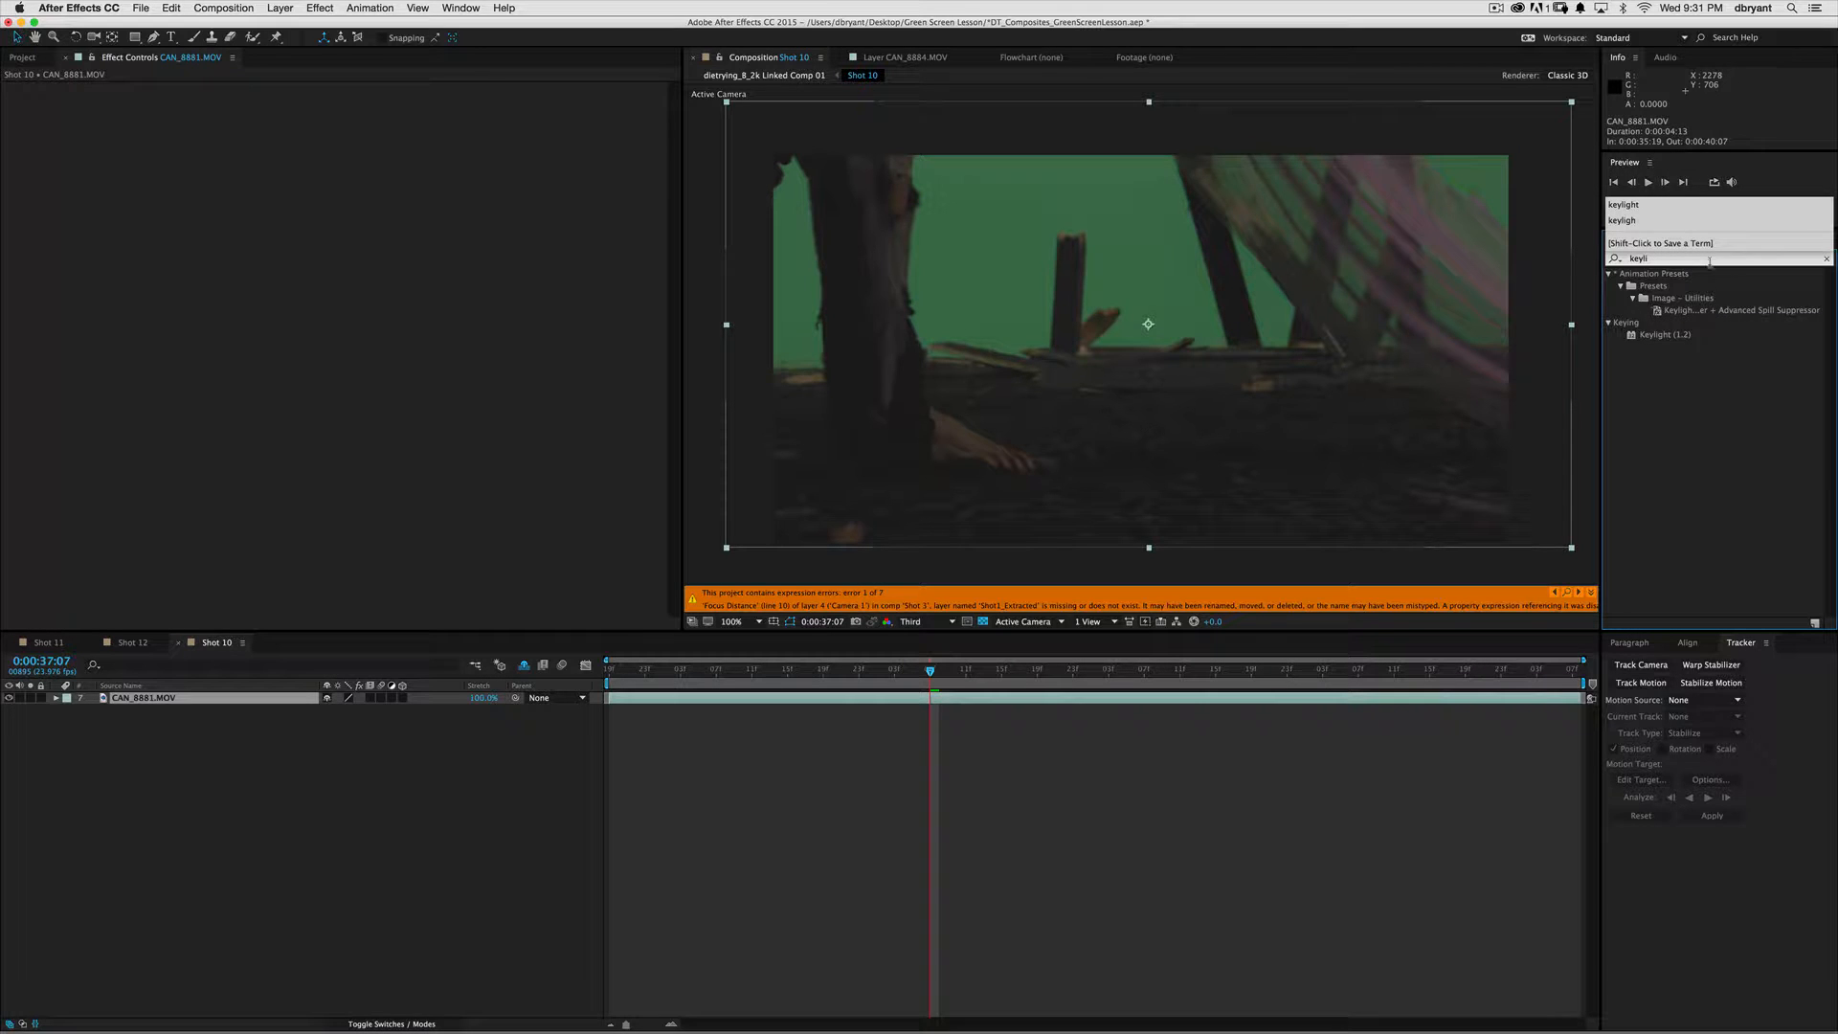
click(1655, 336)
drag(1655, 336, 155, 699)
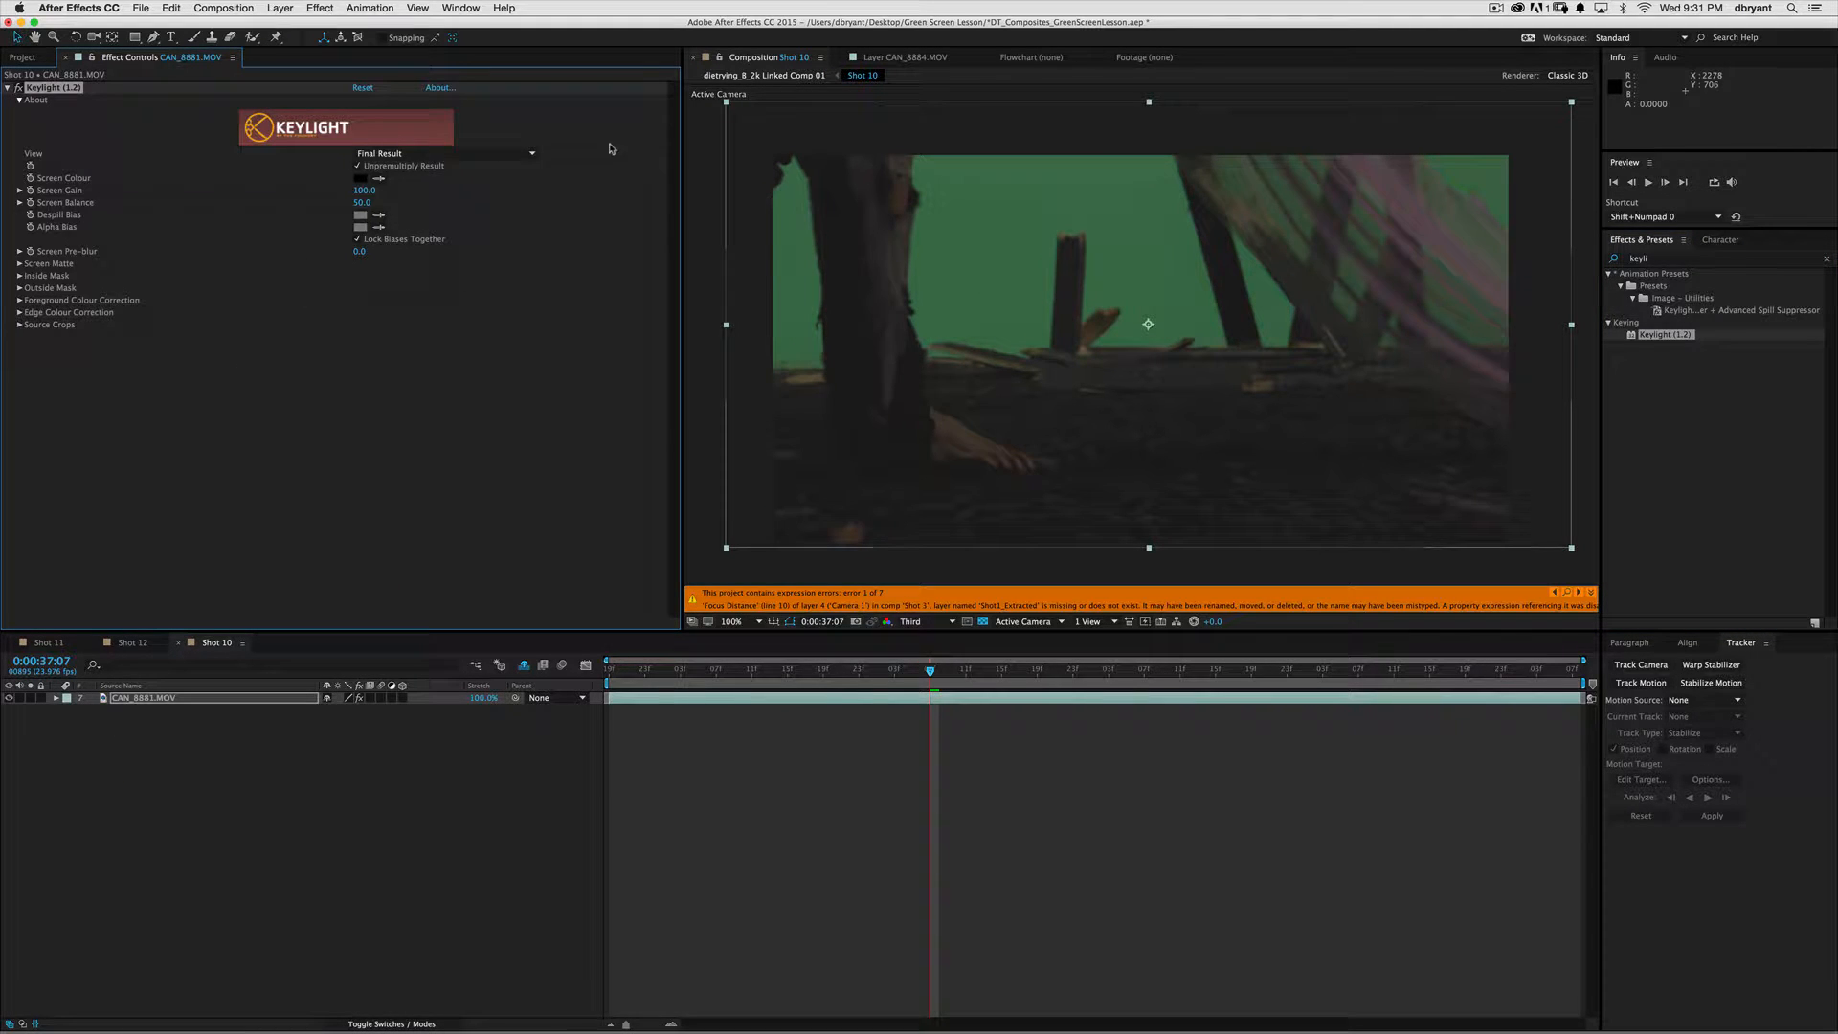
- Look at the Source and Combined Matte views of the Keylight effect and return the view to Final Result
click(445, 155)
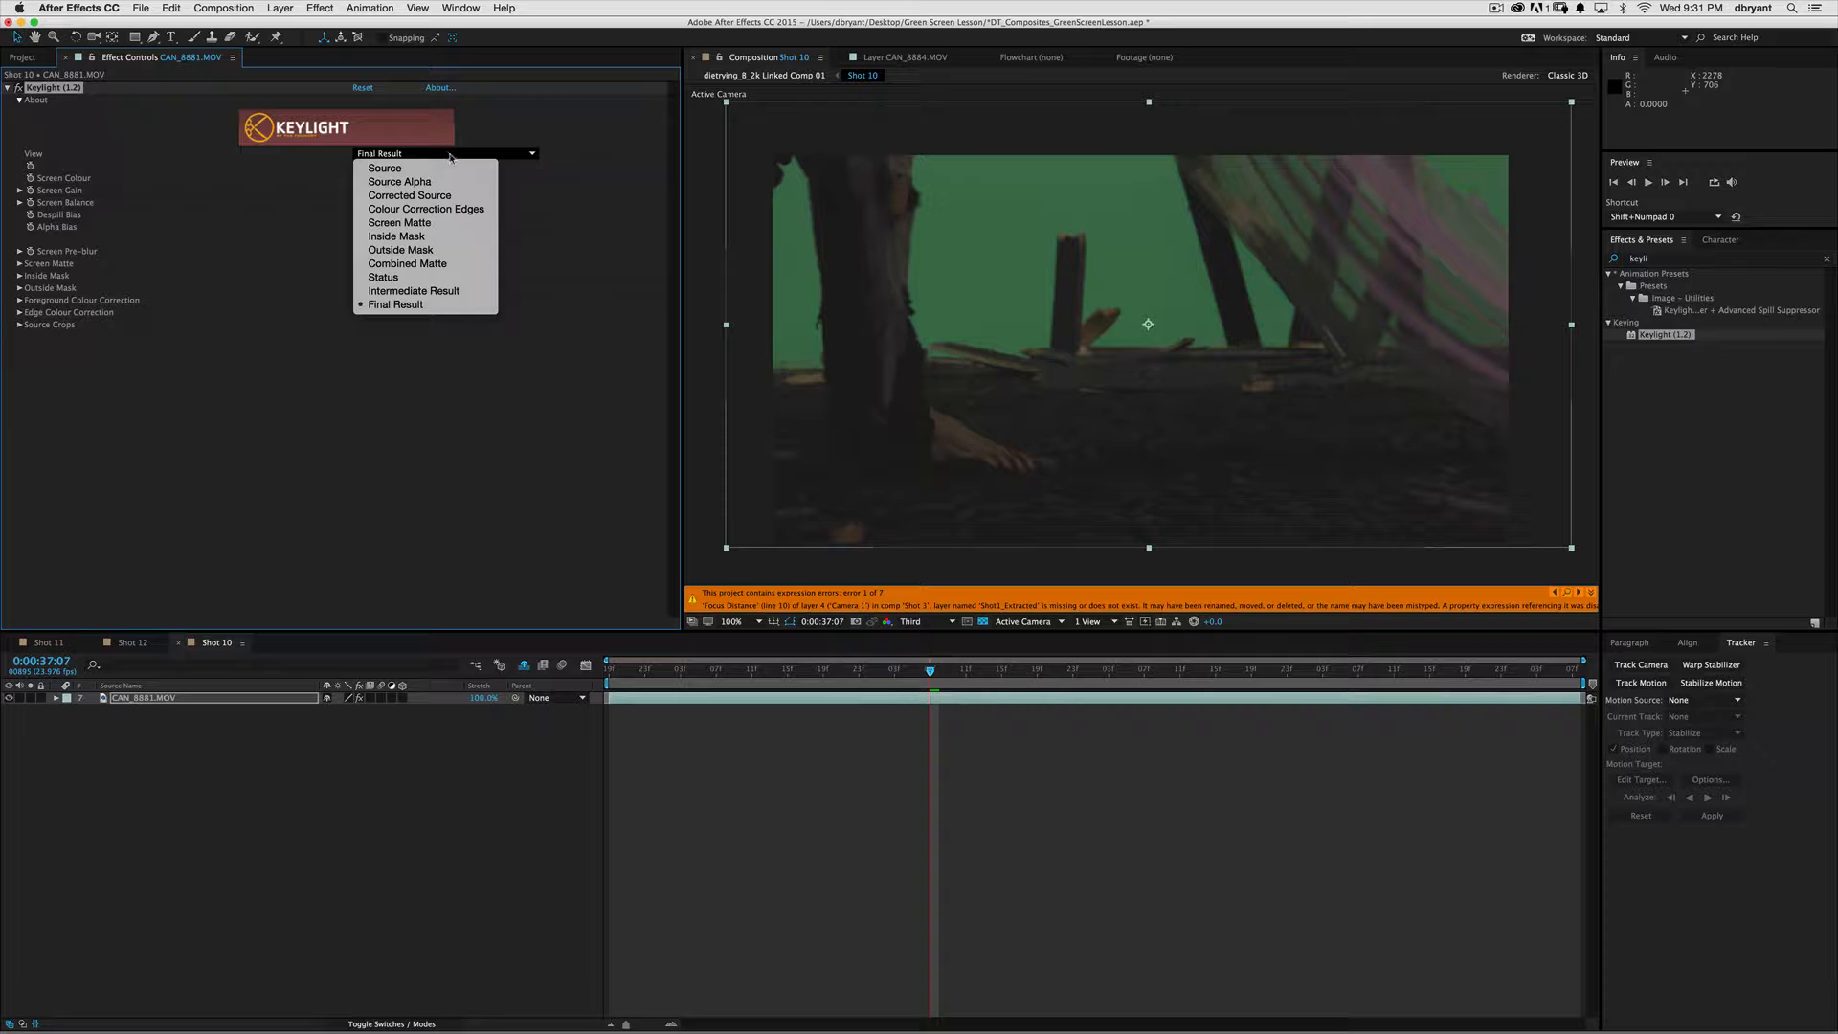
click(457, 170)
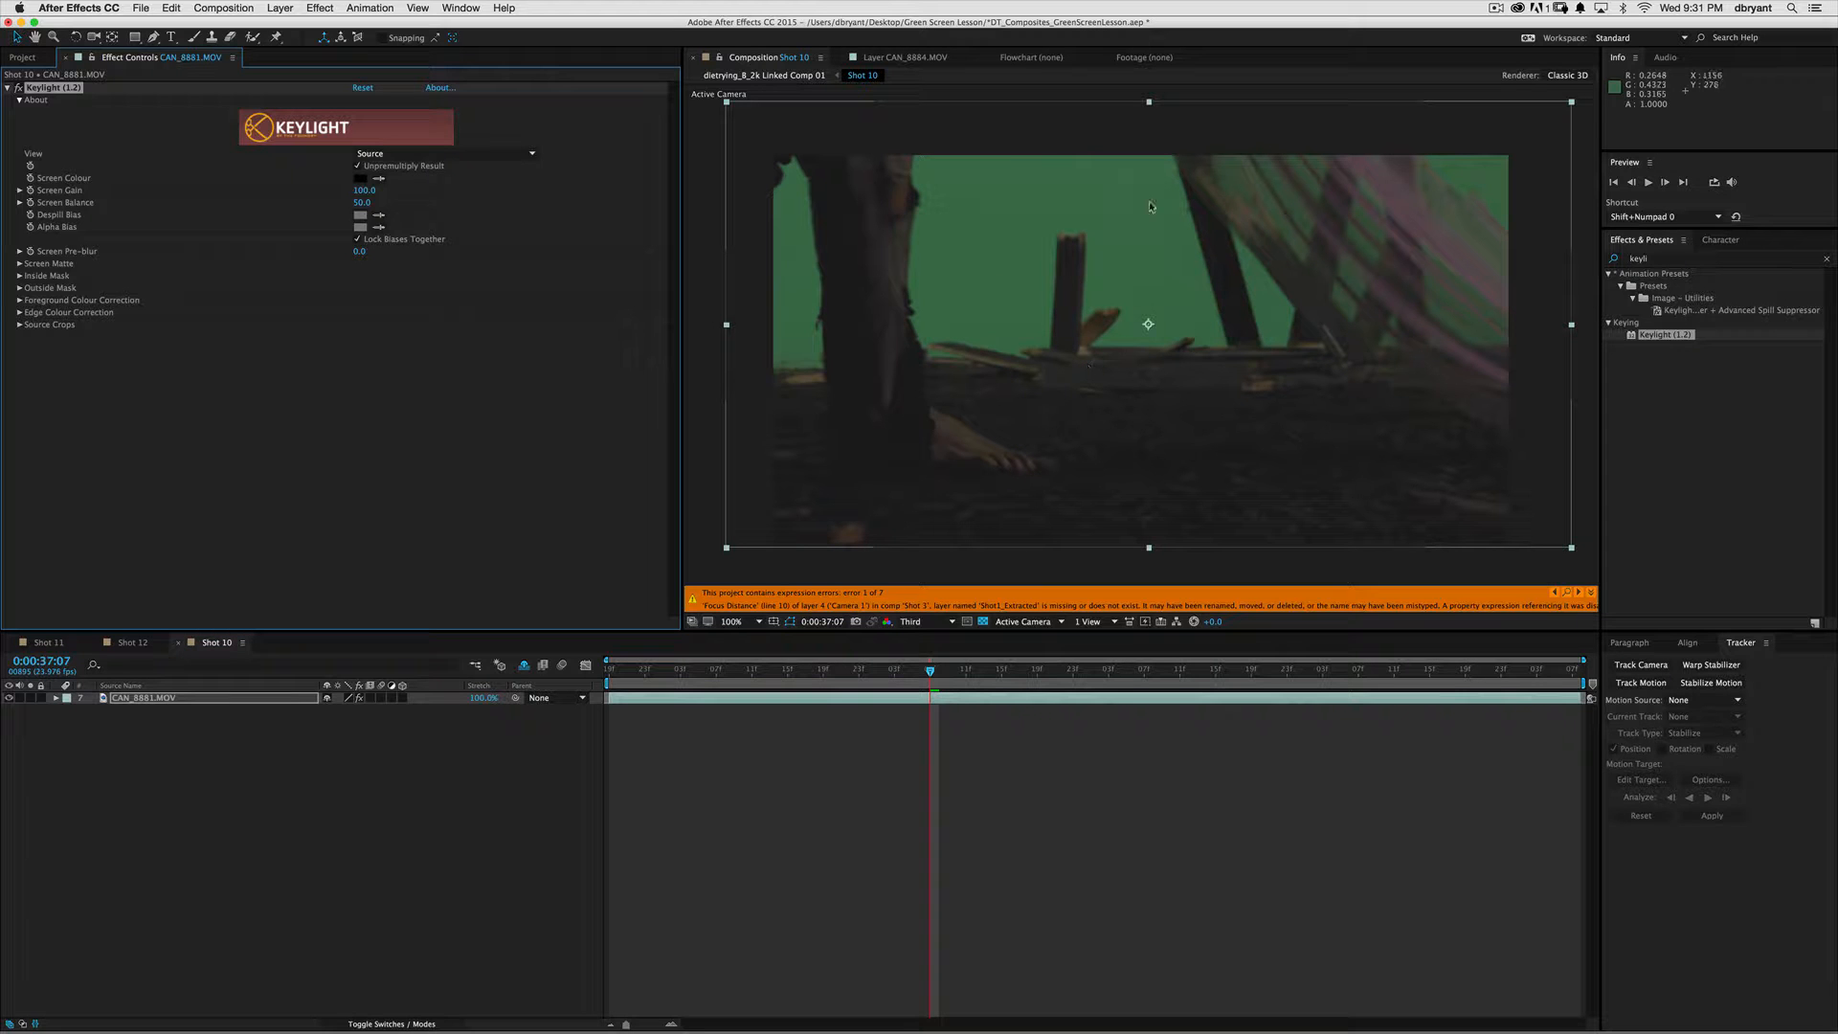
click(455, 153)
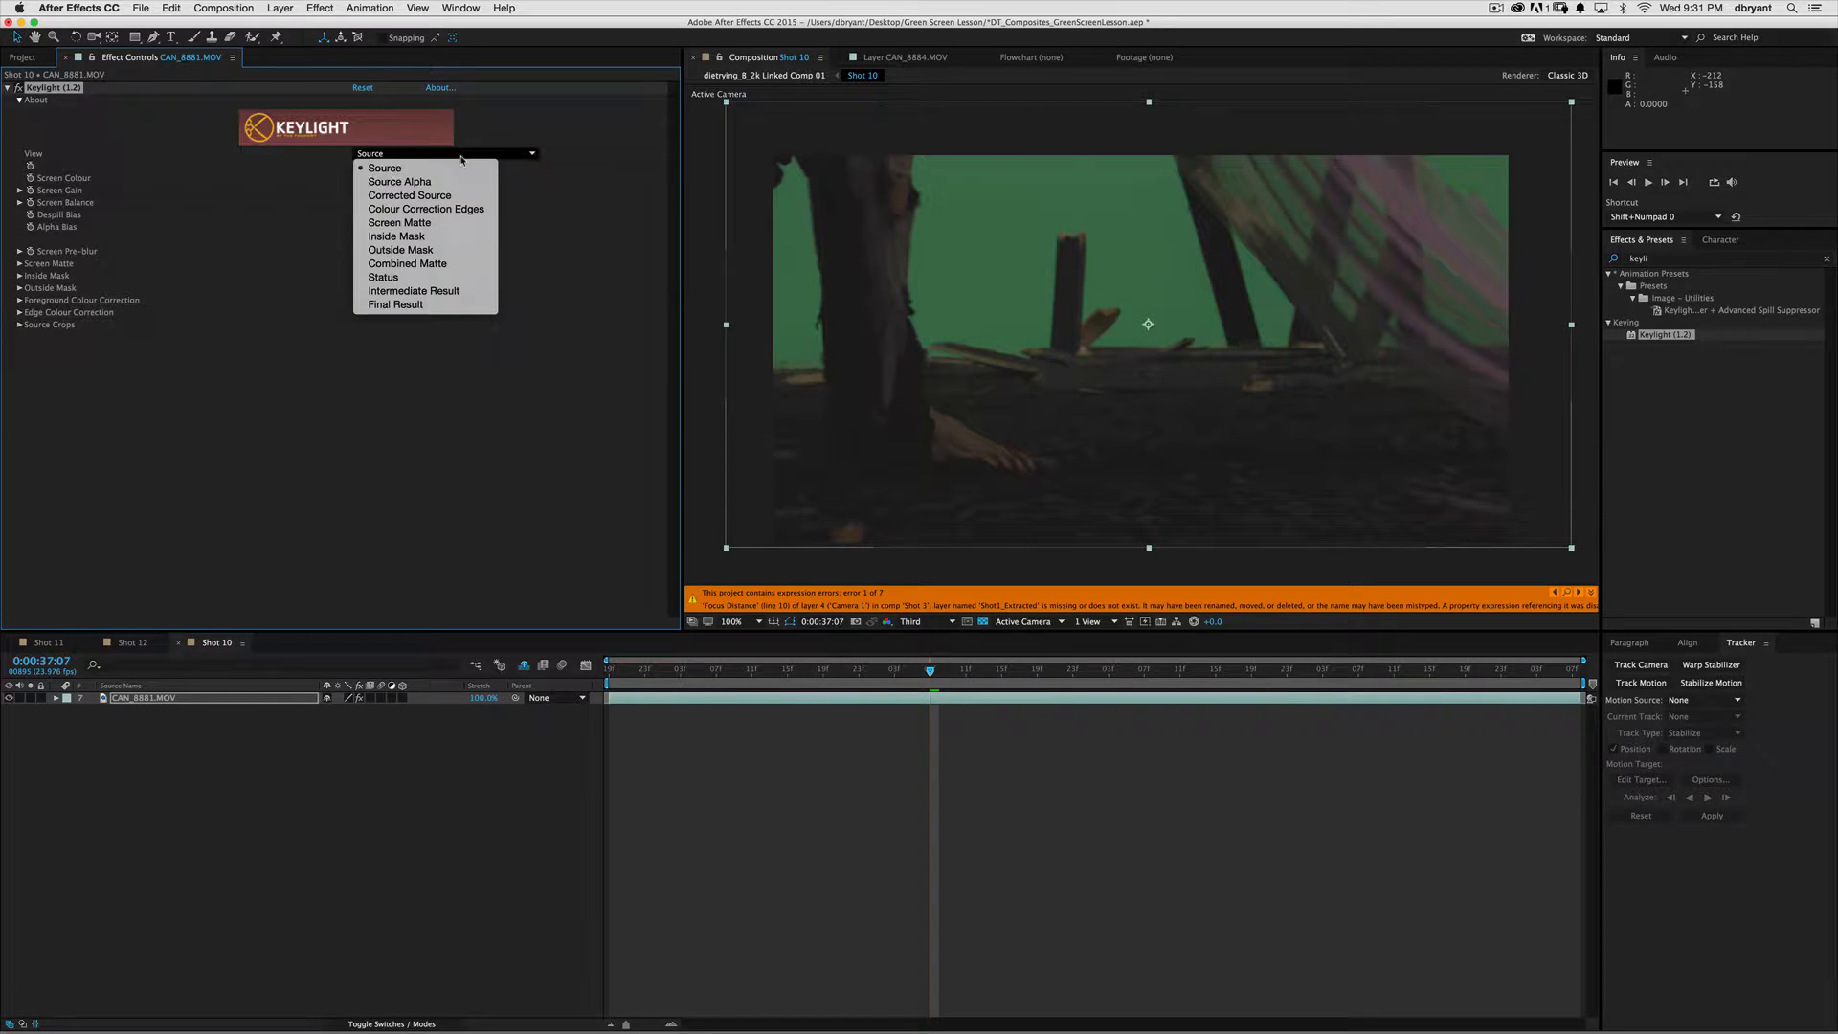
click(456, 270)
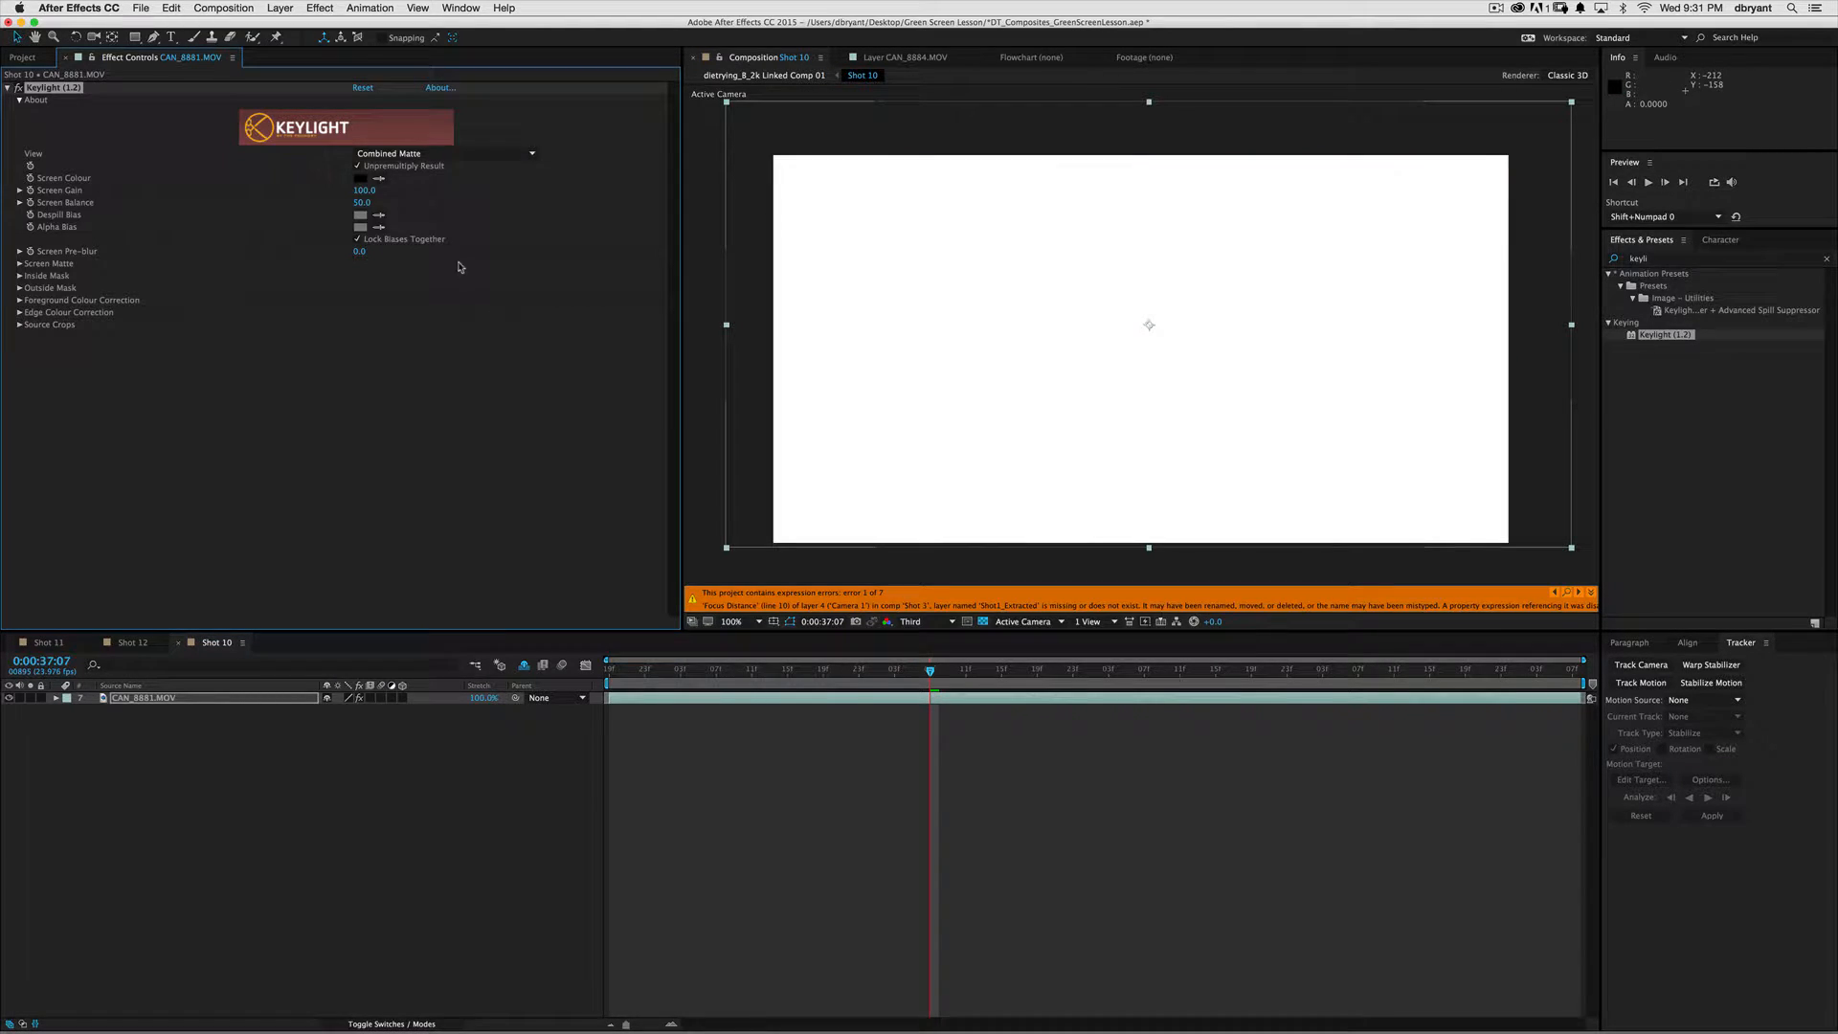
click(478, 154)
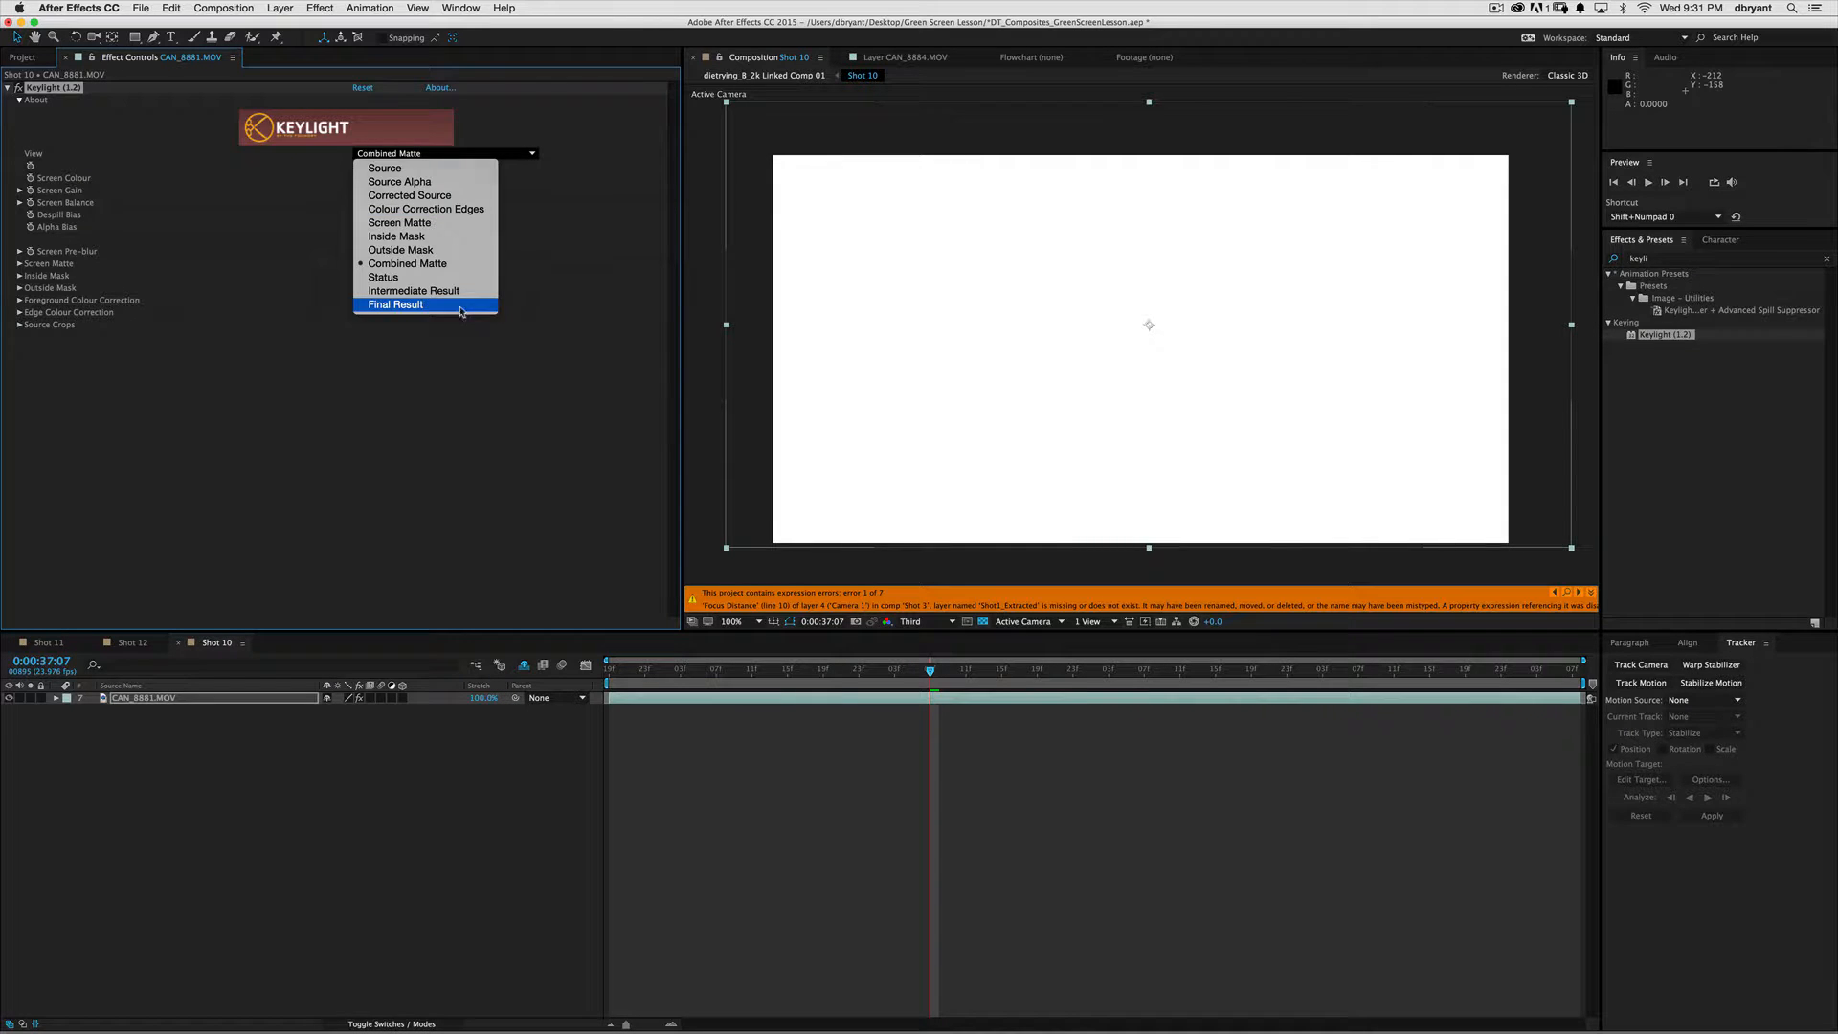
click(461, 307)
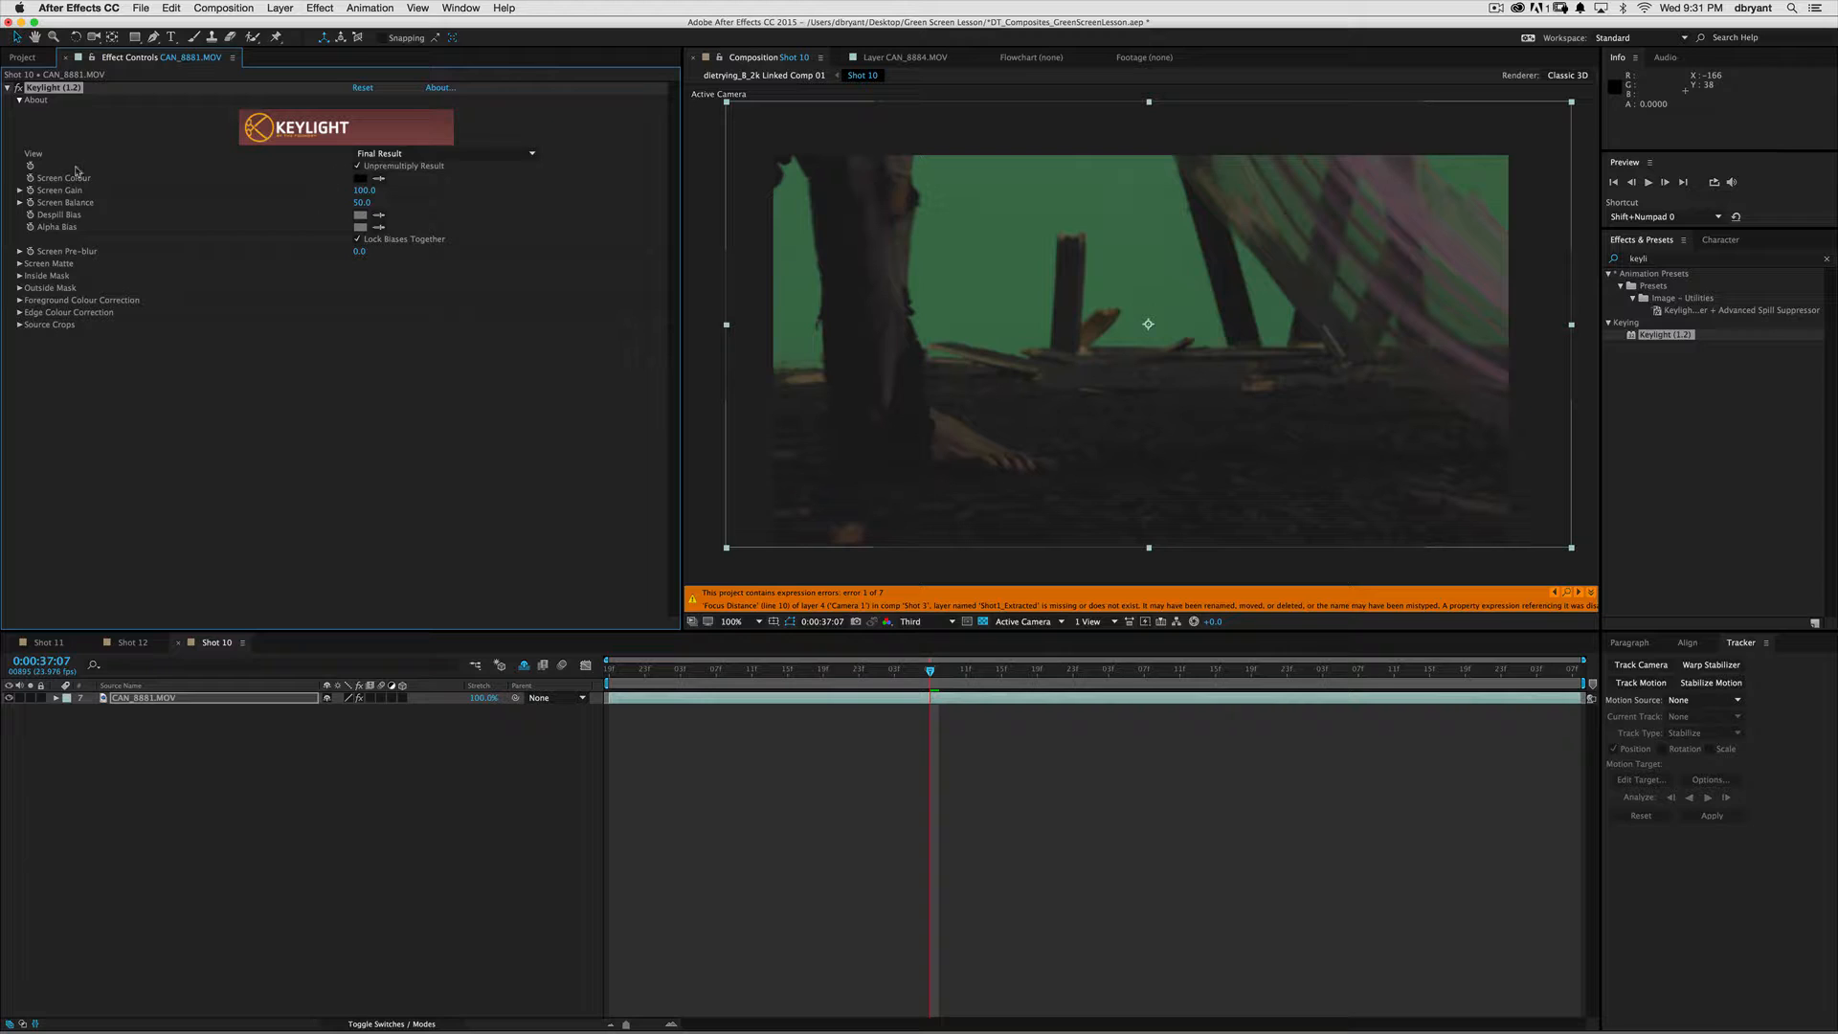
- Try several Screen Colour samples for Keylight across the shot, ending on the green backdrop at the image's left edge
click(379, 179)
click(935, 240)
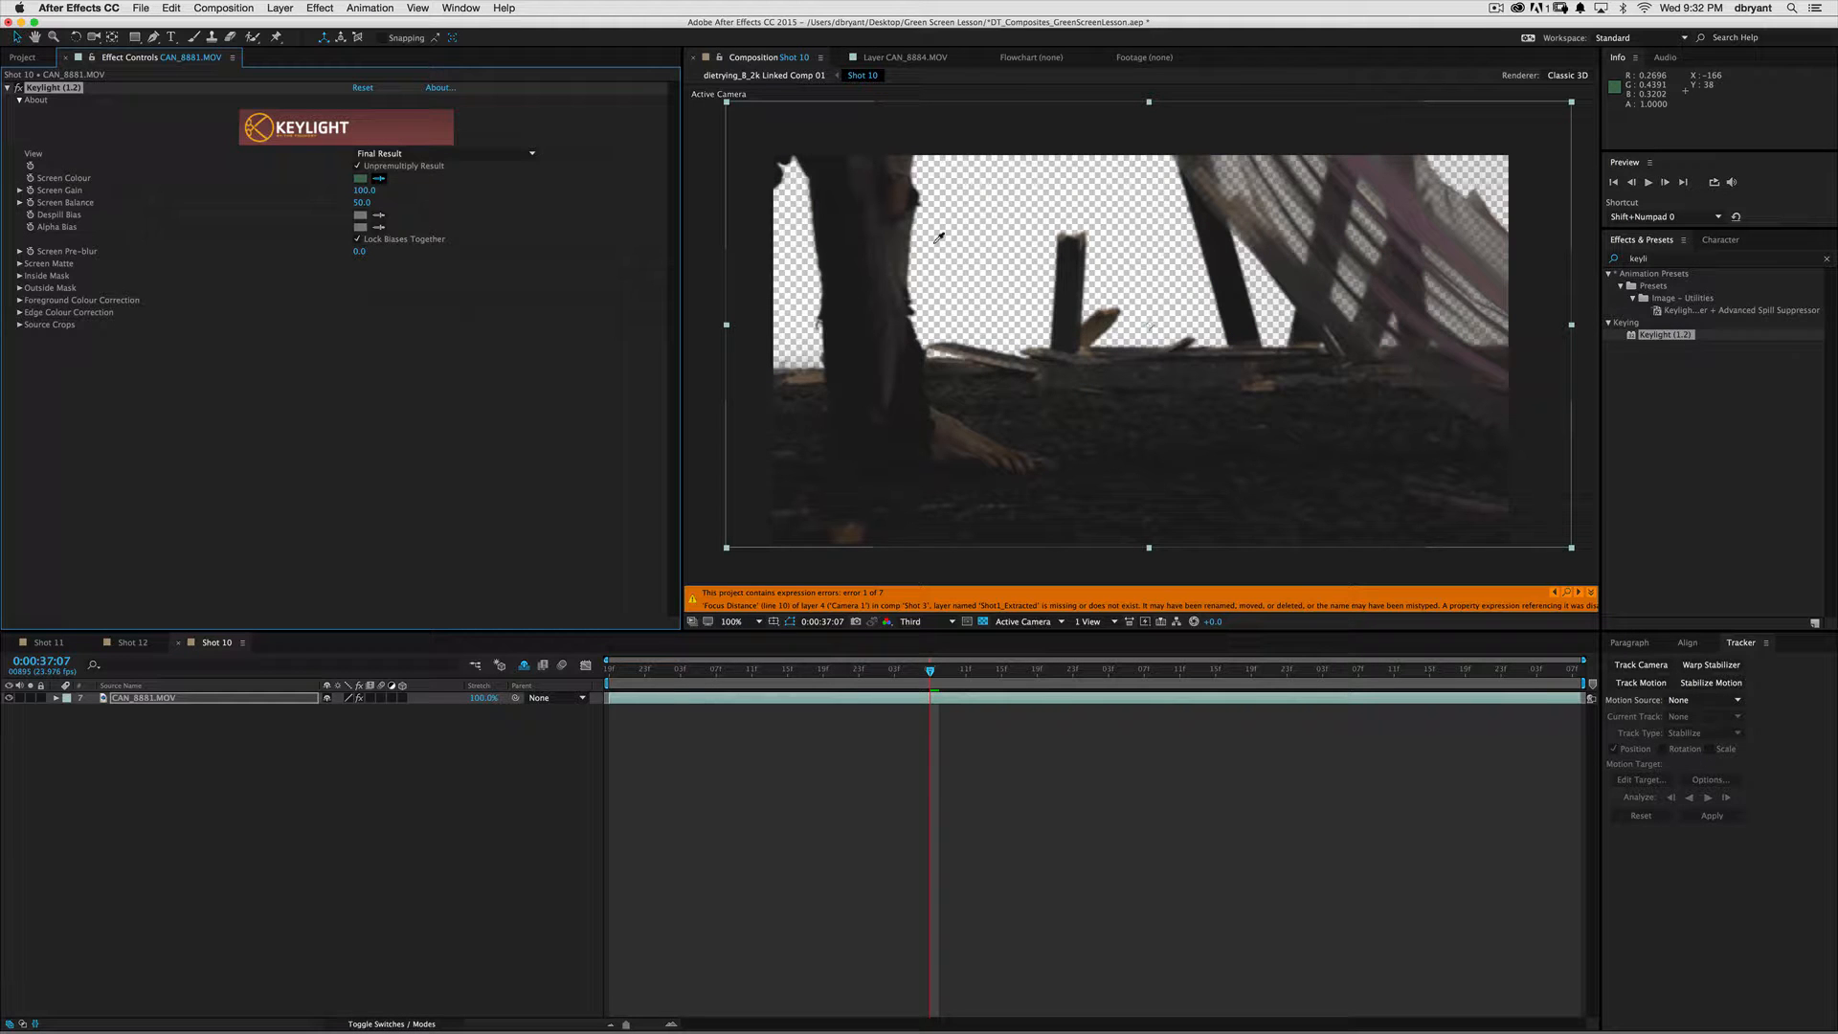
click(967, 283)
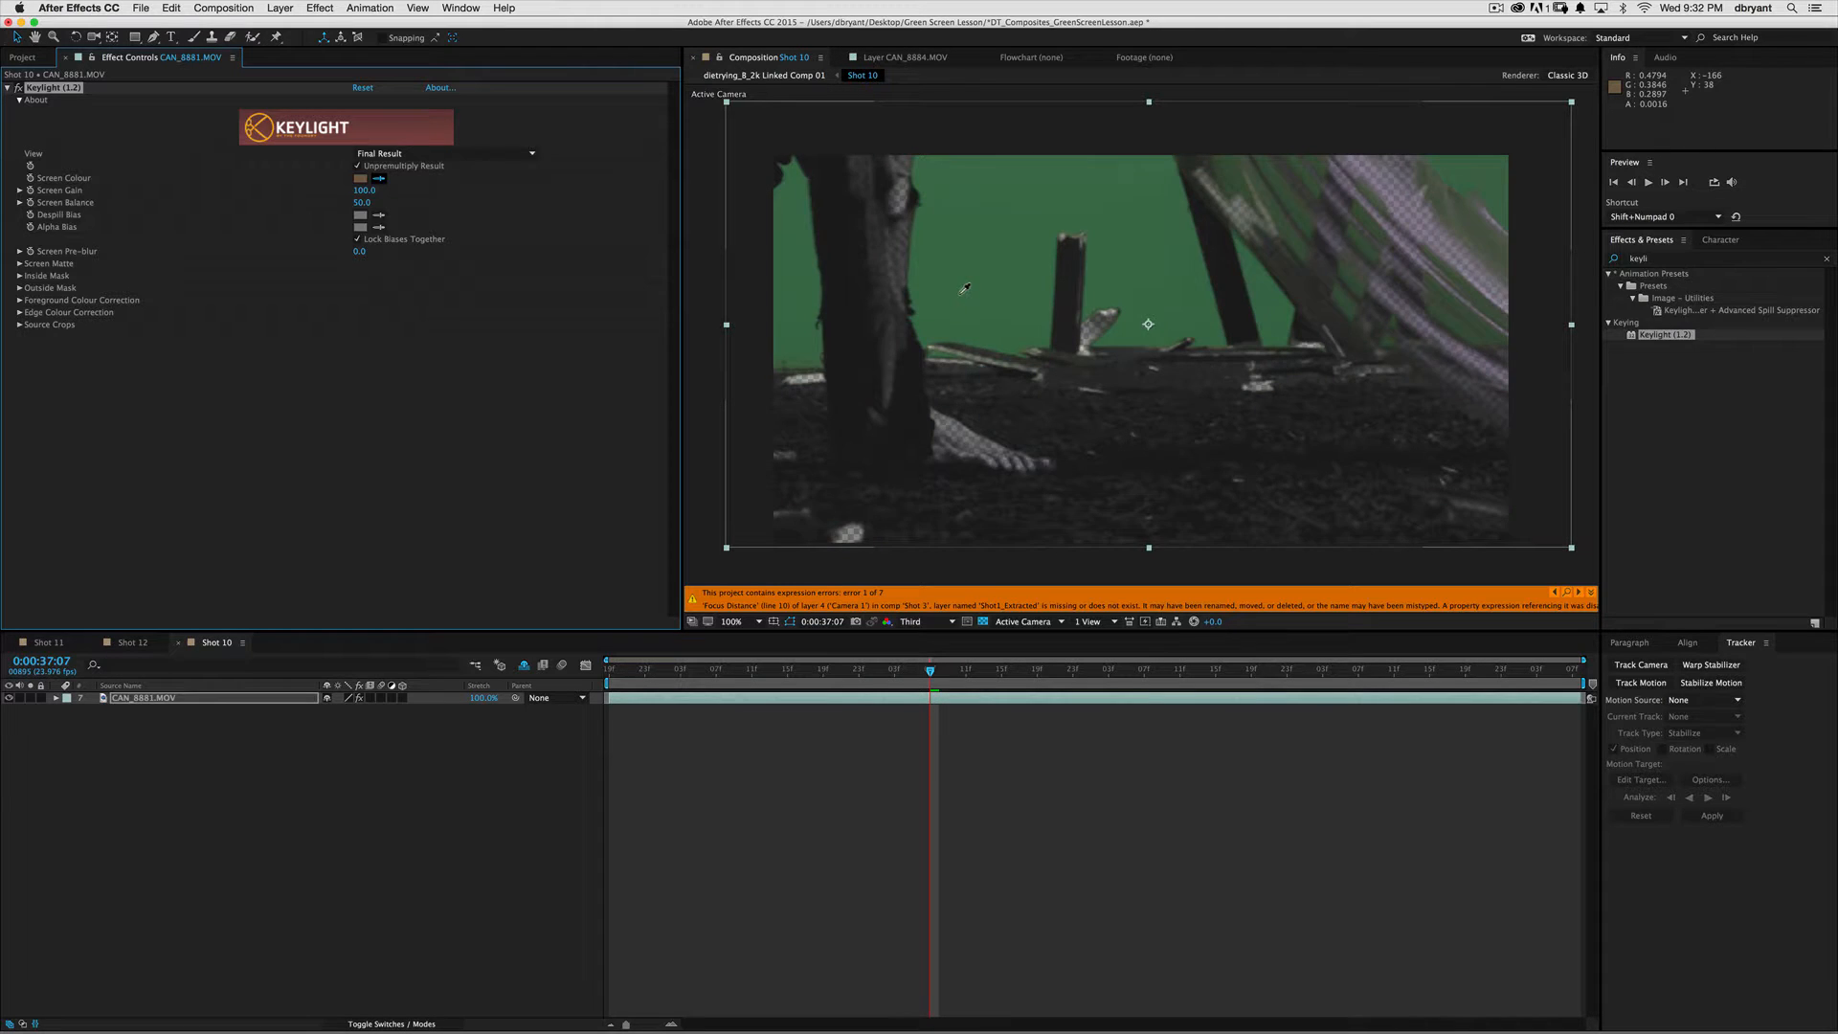
click(965, 287)
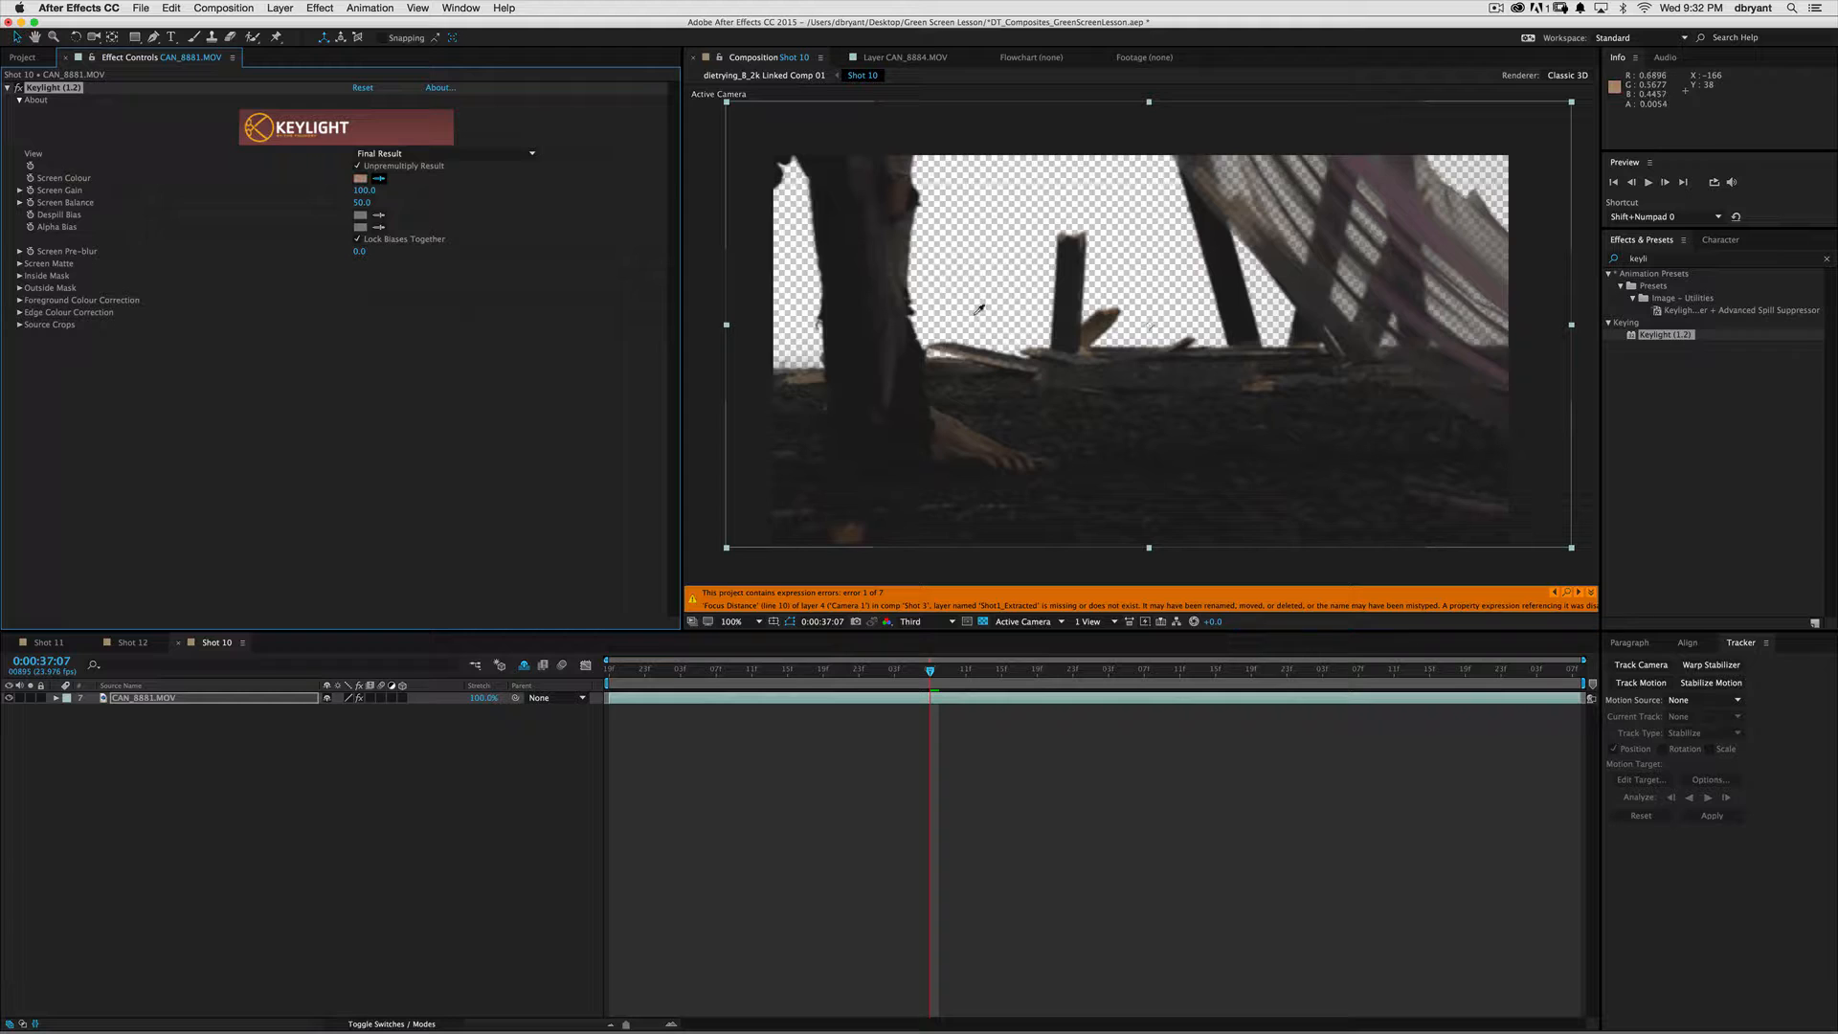
click(1019, 309)
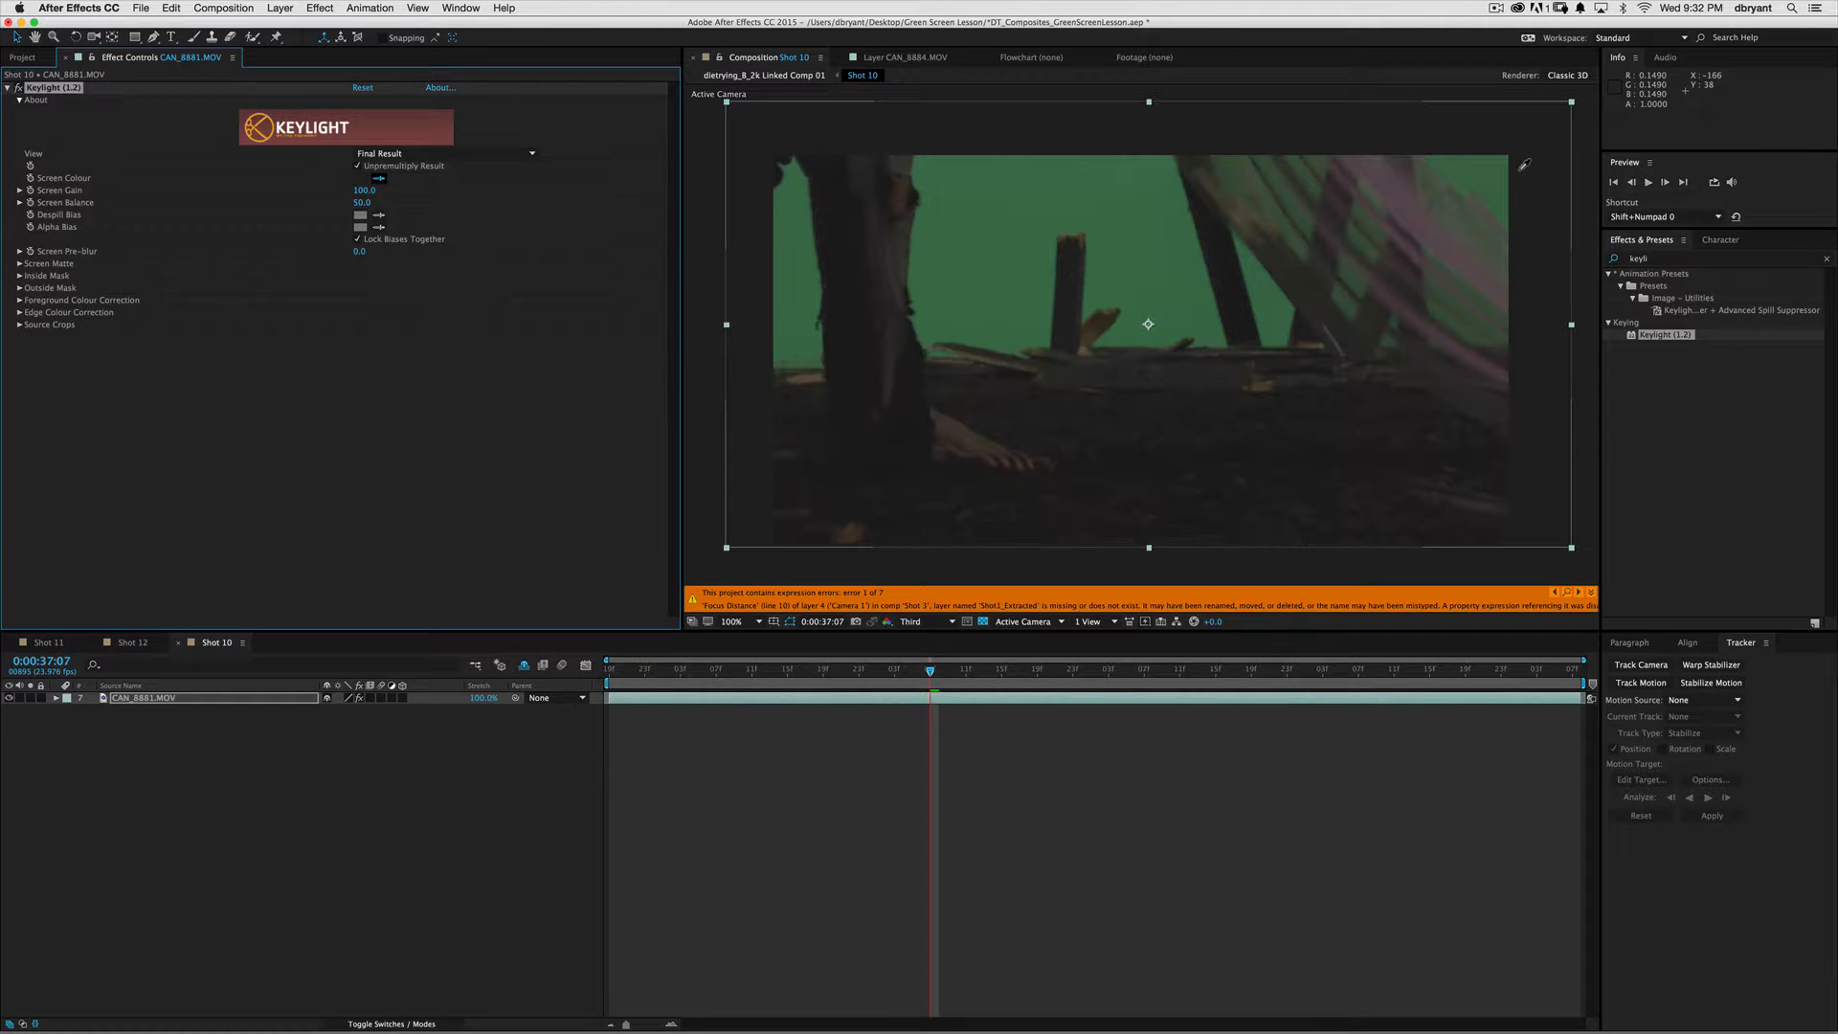
click(1474, 173)
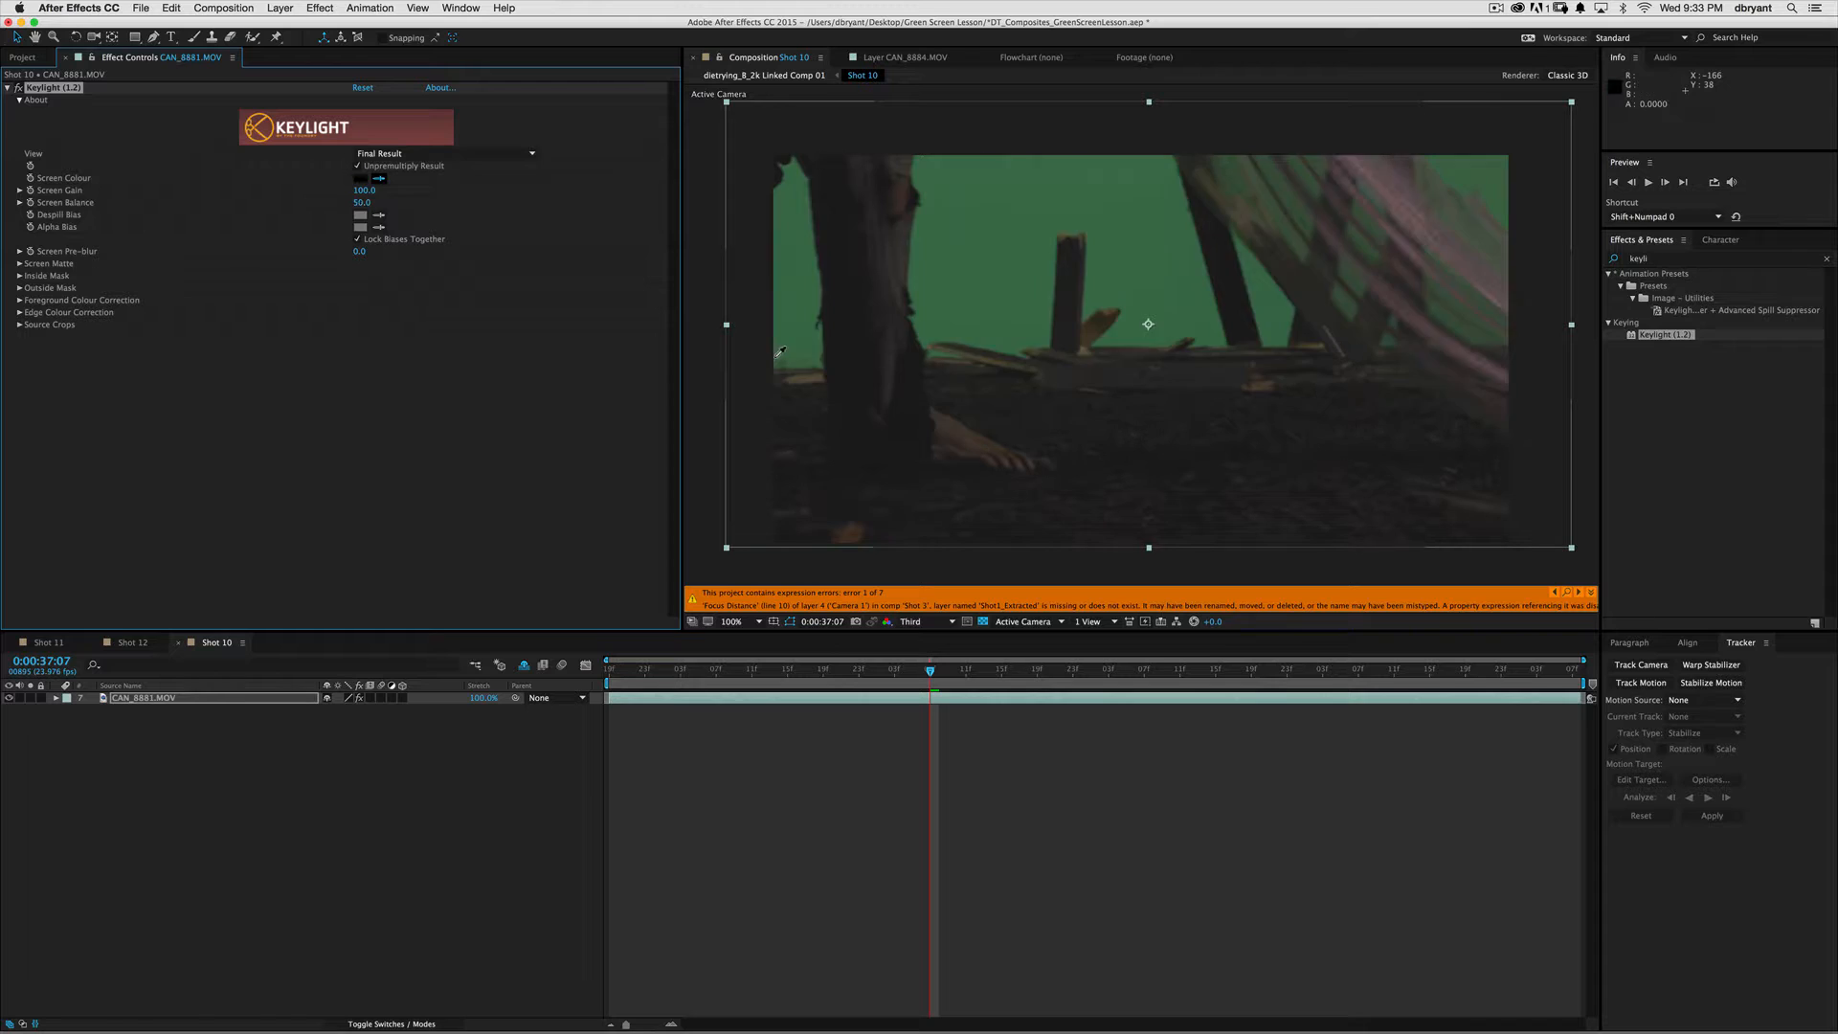
click(776, 357)
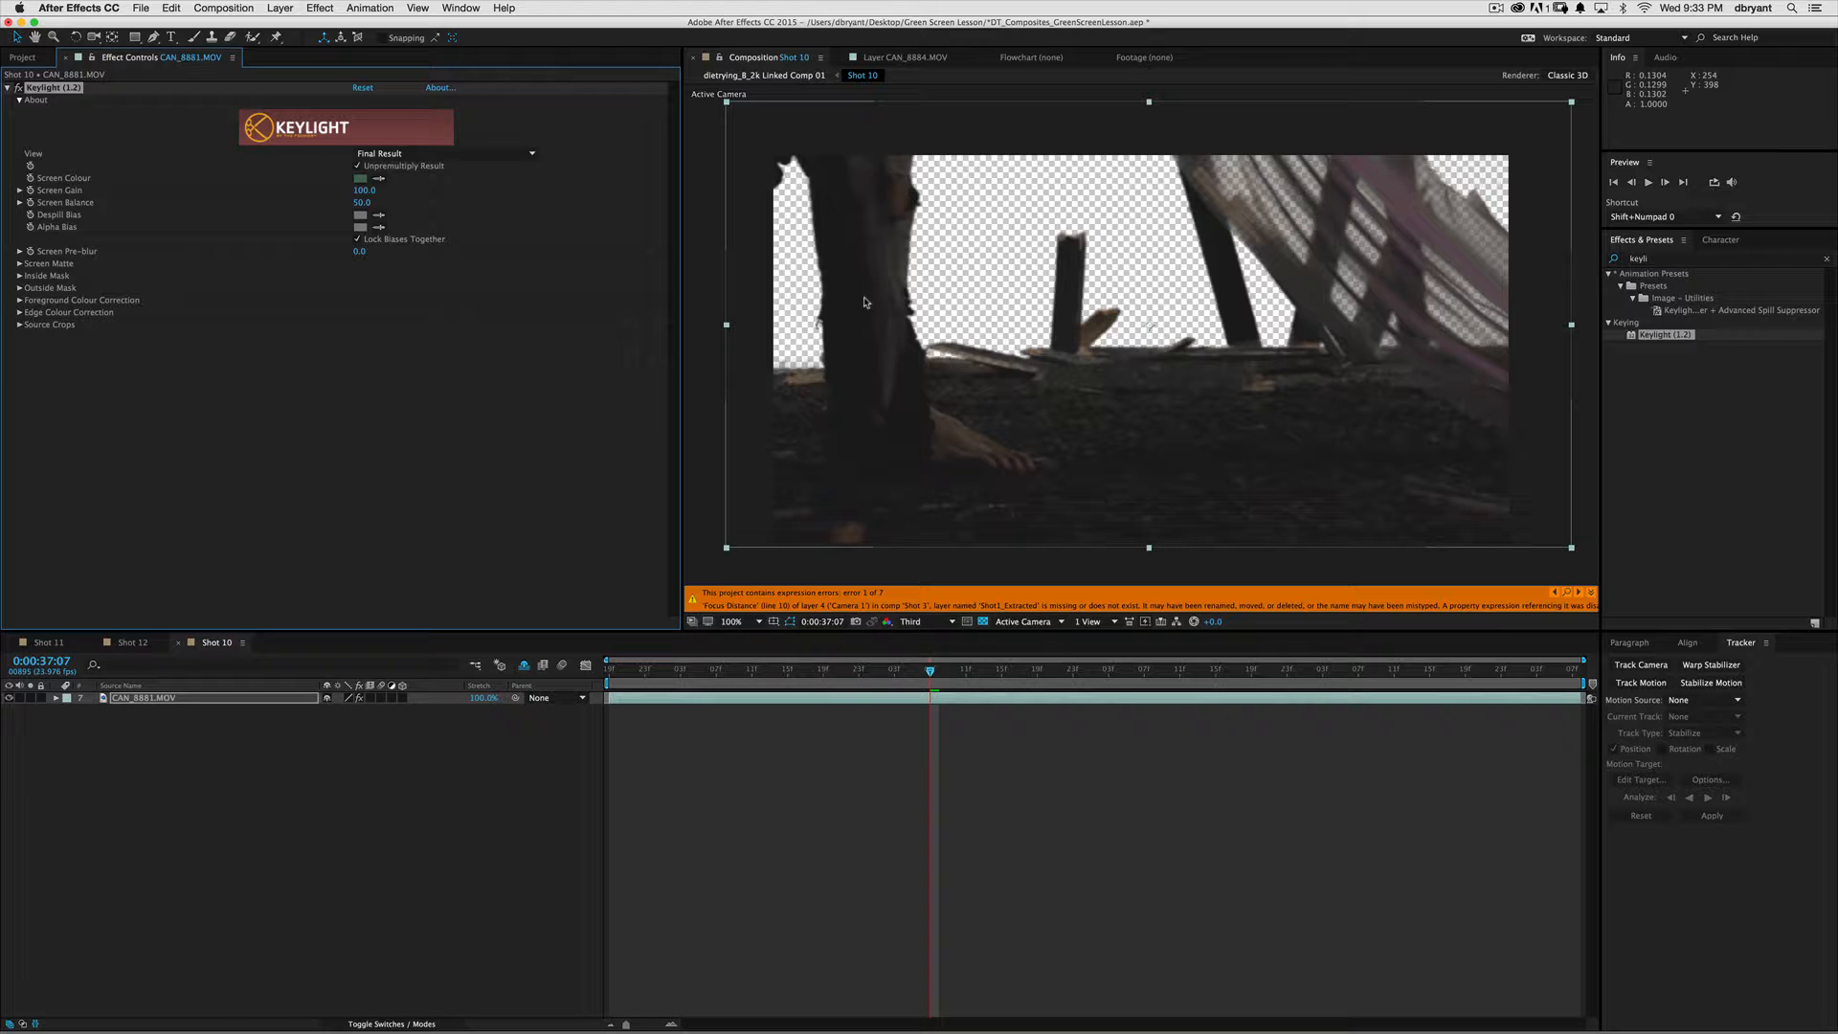
- Play back the keyed shot to check the result and place the playhead at 0:00:36:18
click(1060, 855)
key(space)
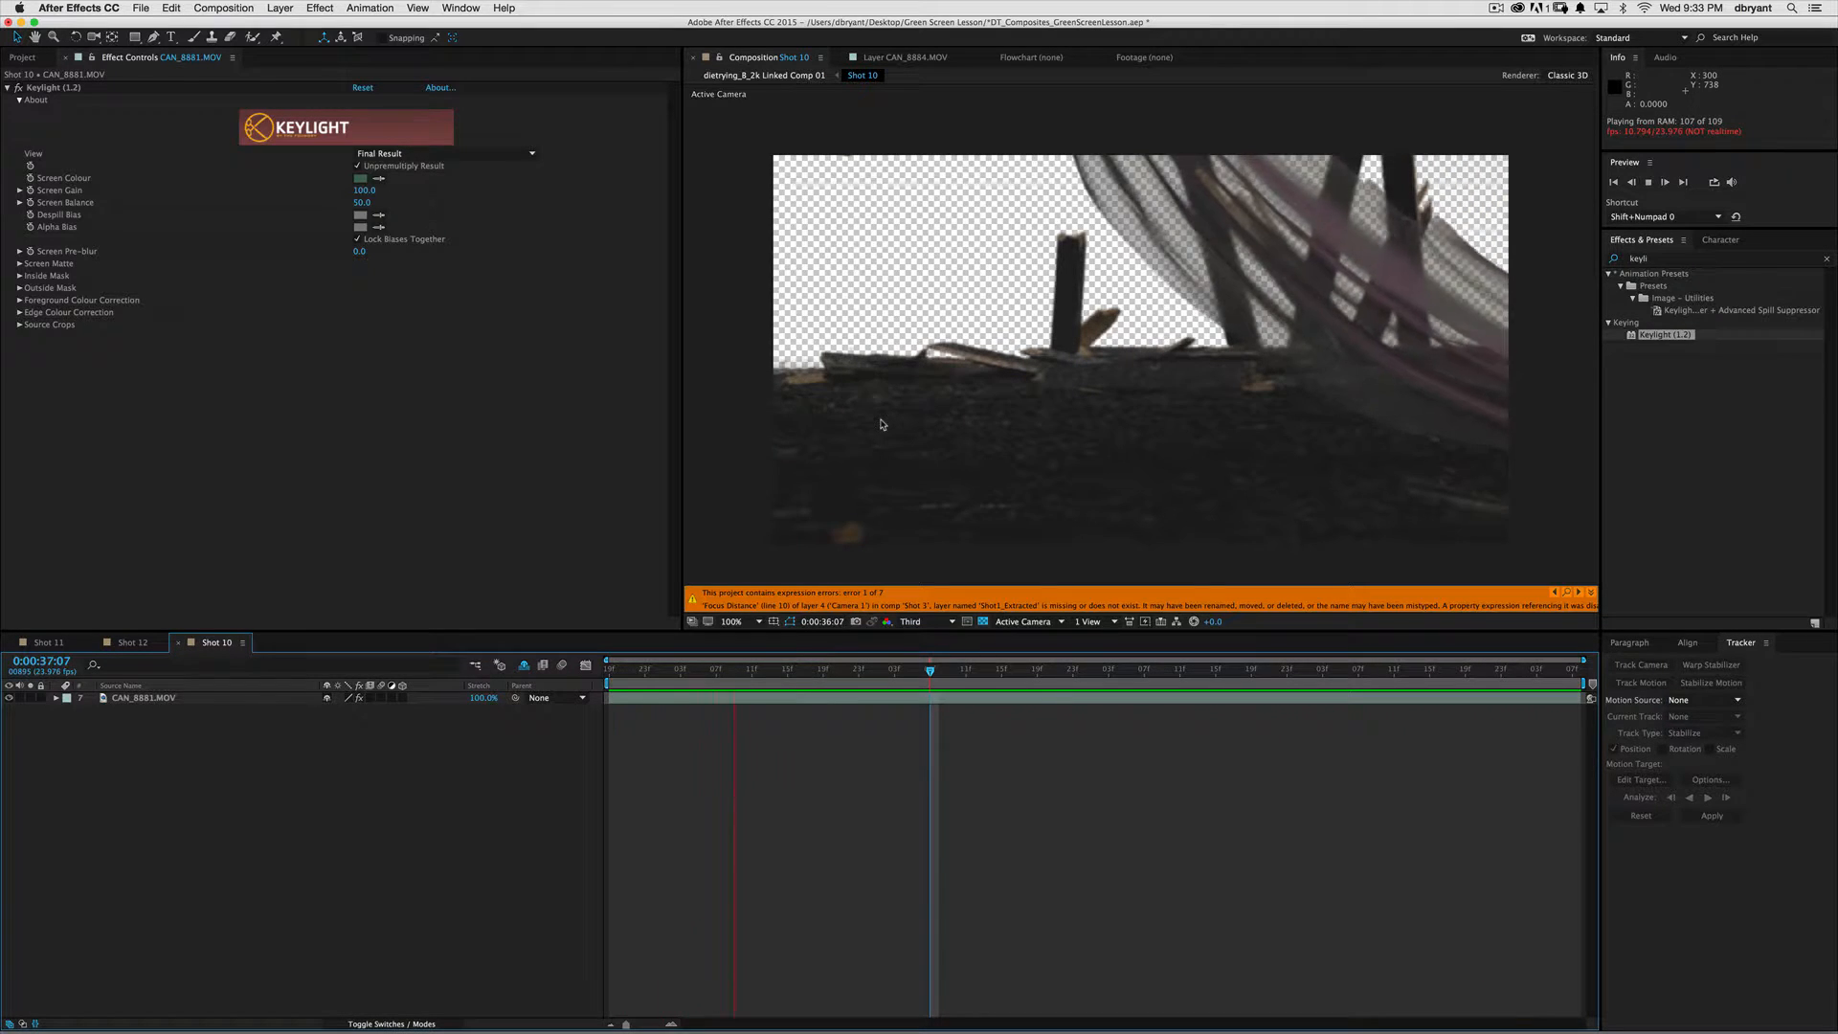
key(space)
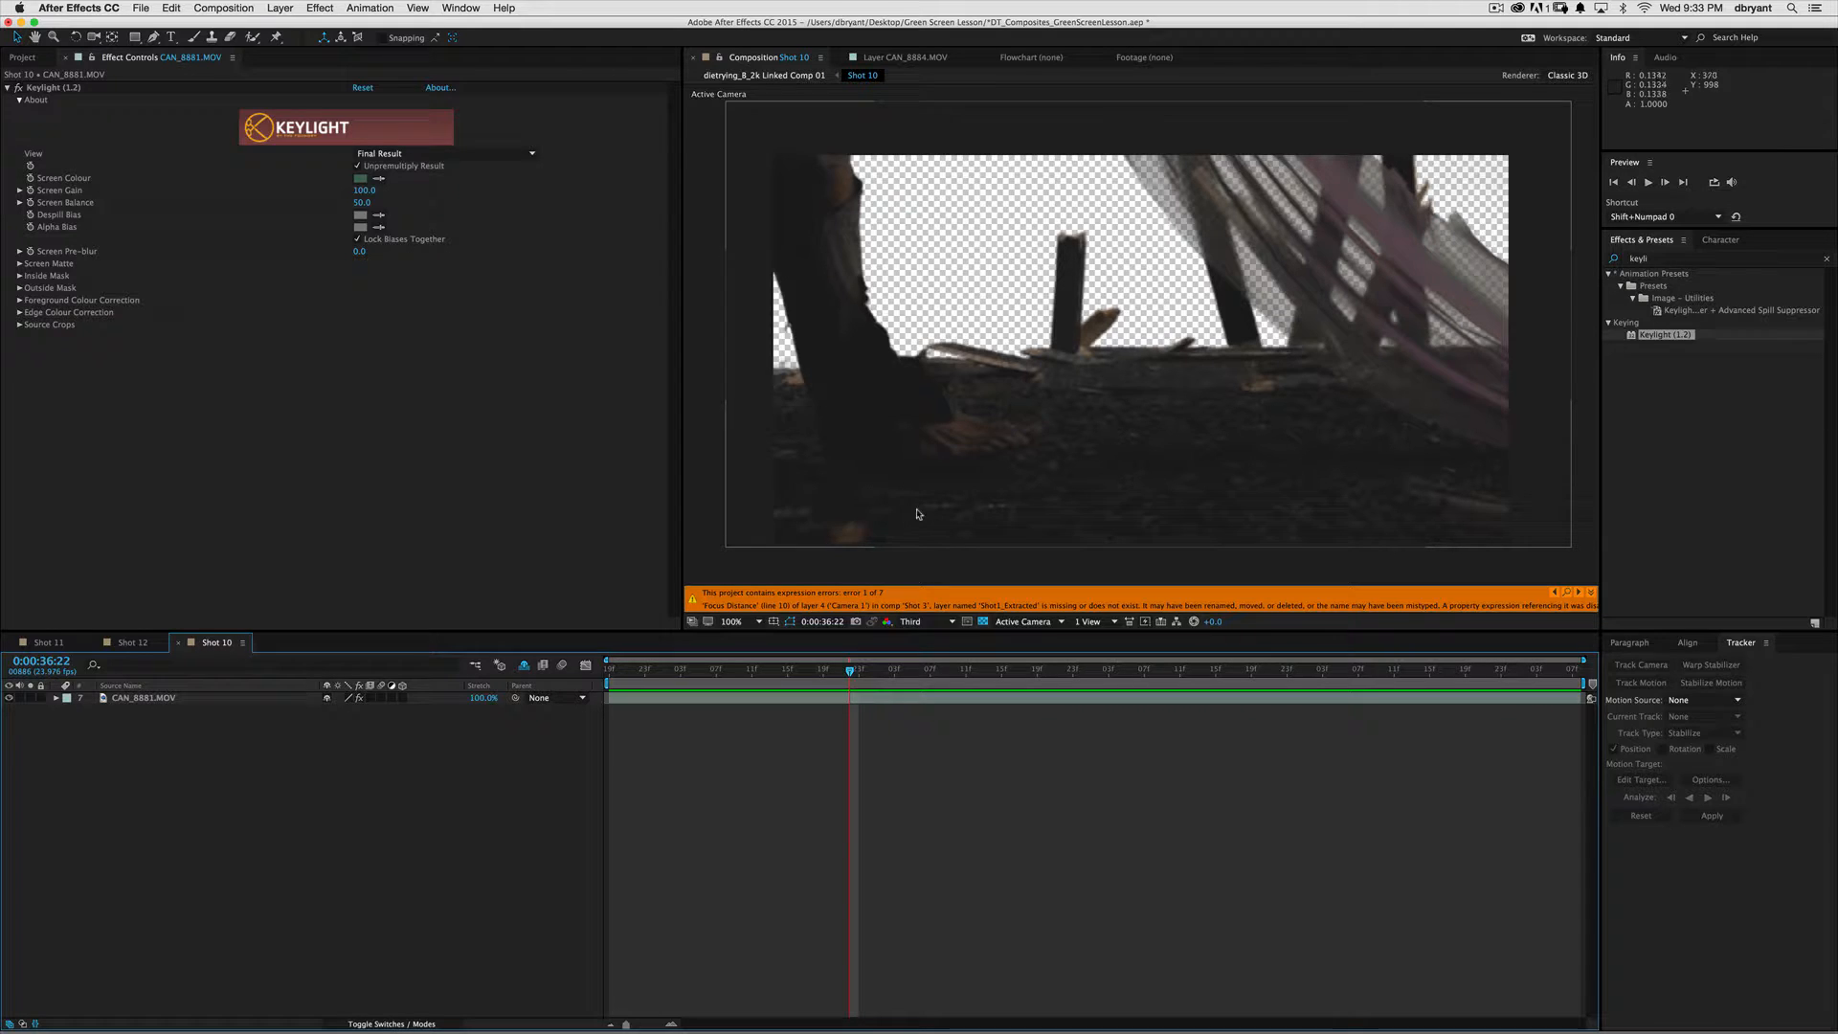
key(space)
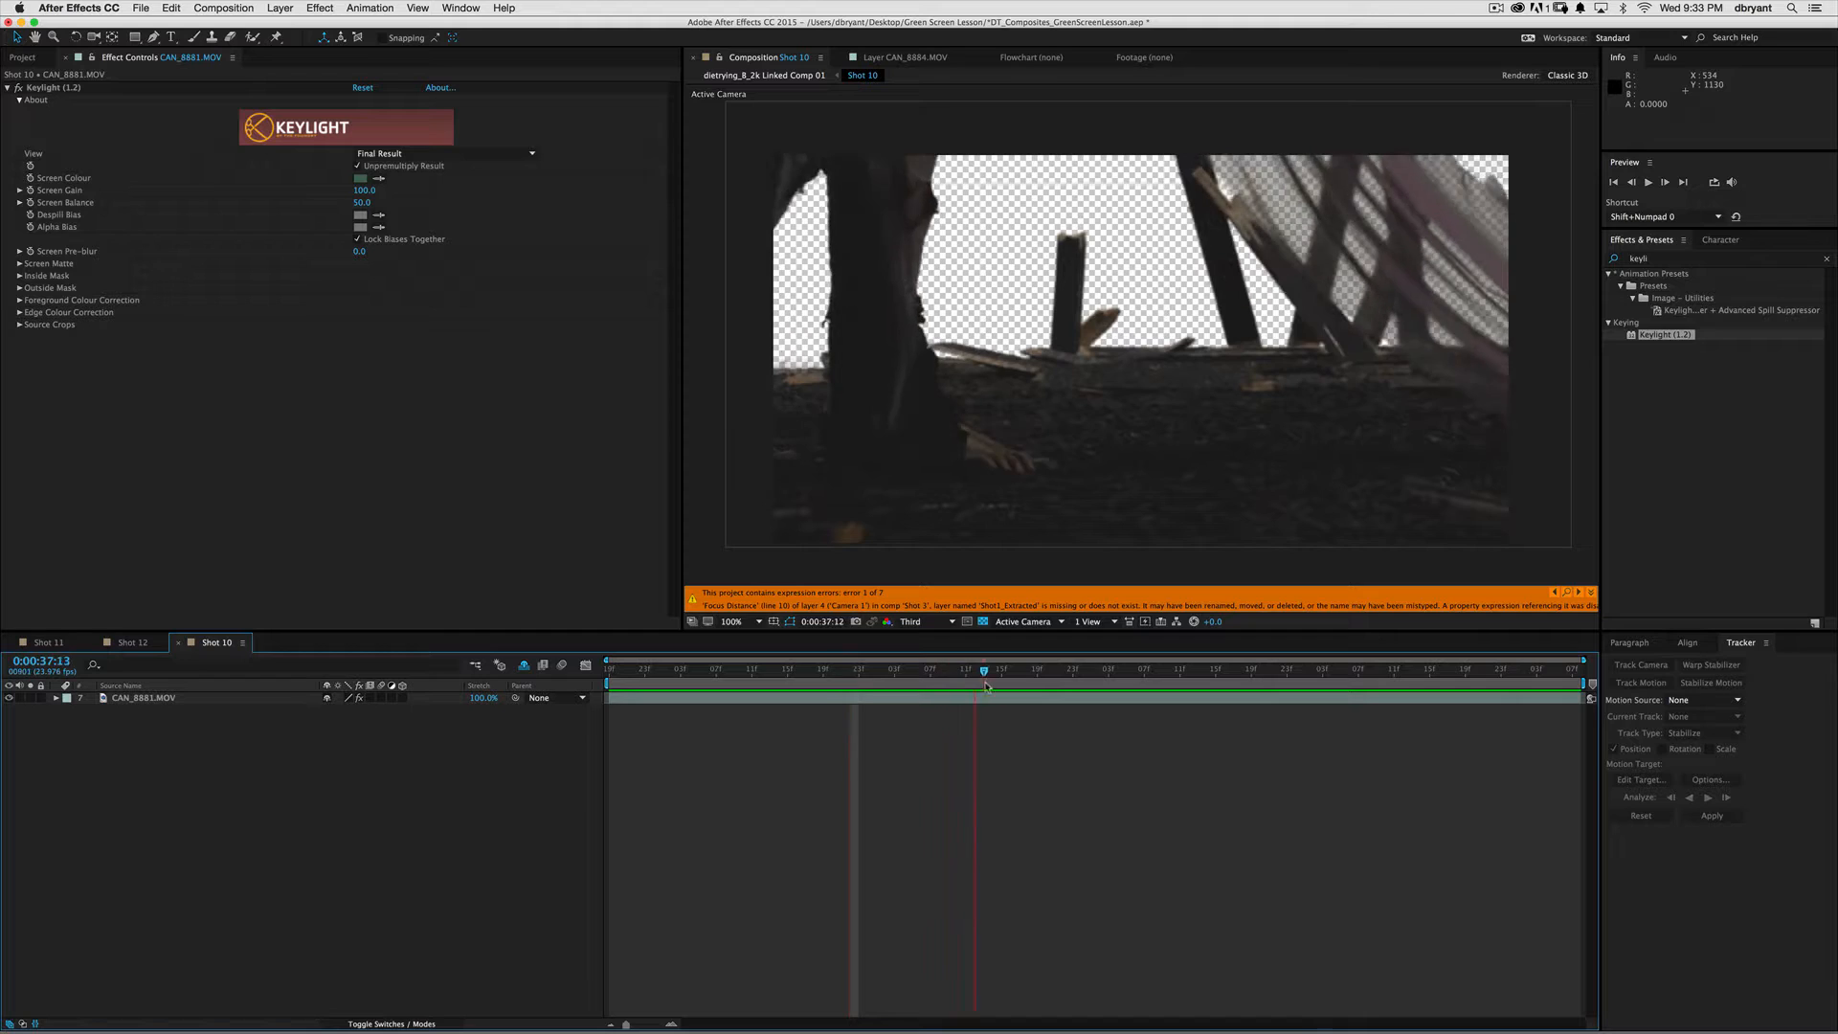
drag(868, 667, 814, 654)
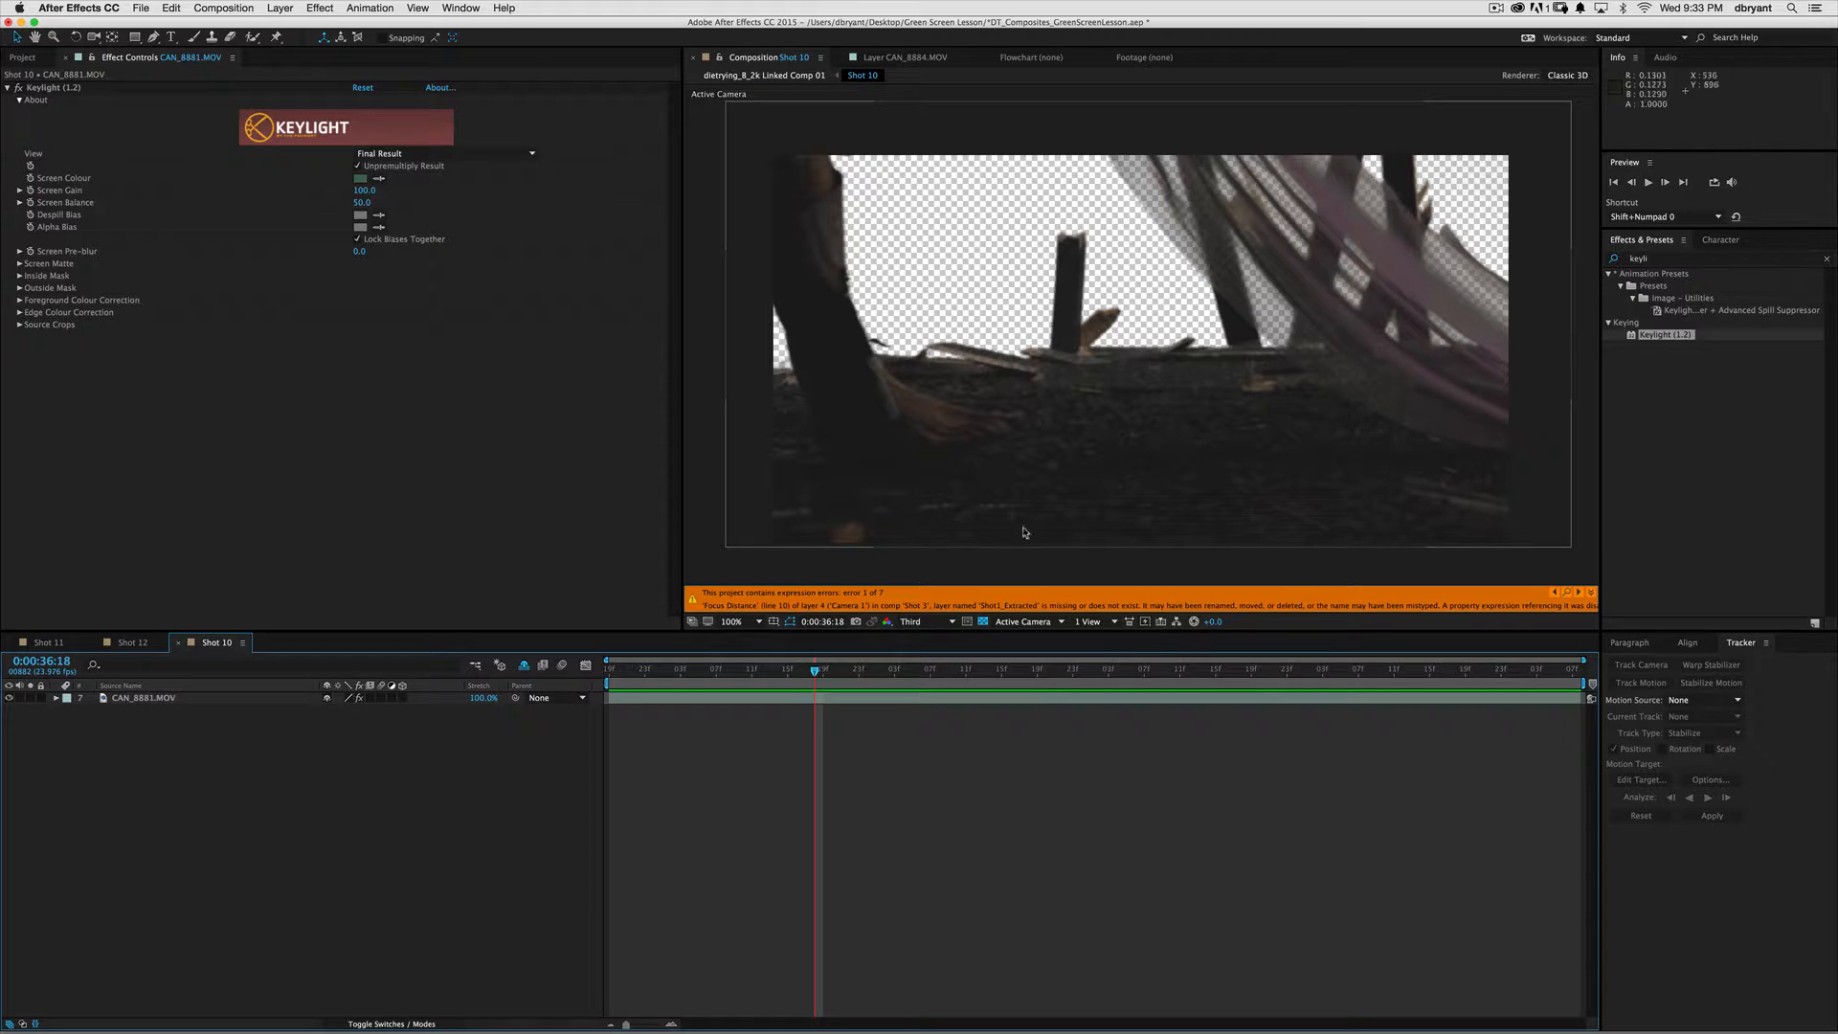
- Set the composition's preview resolution to Full
click(953, 620)
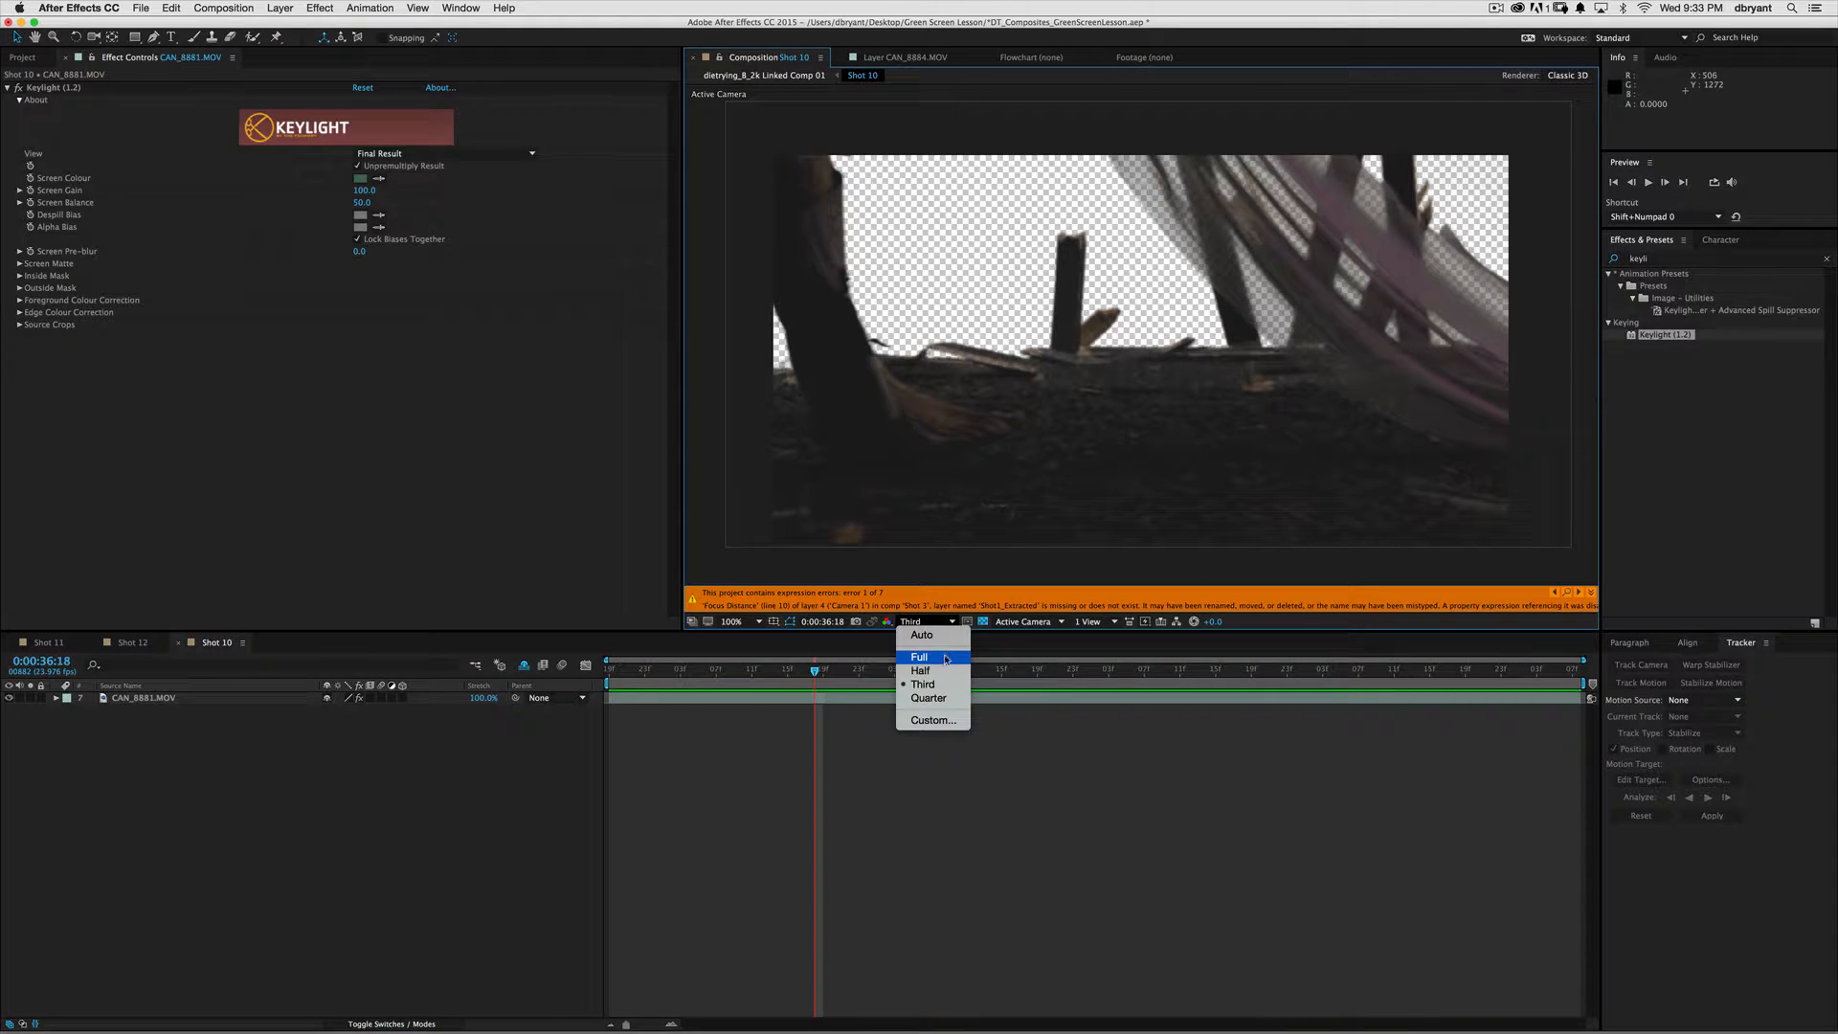
click(923, 400)
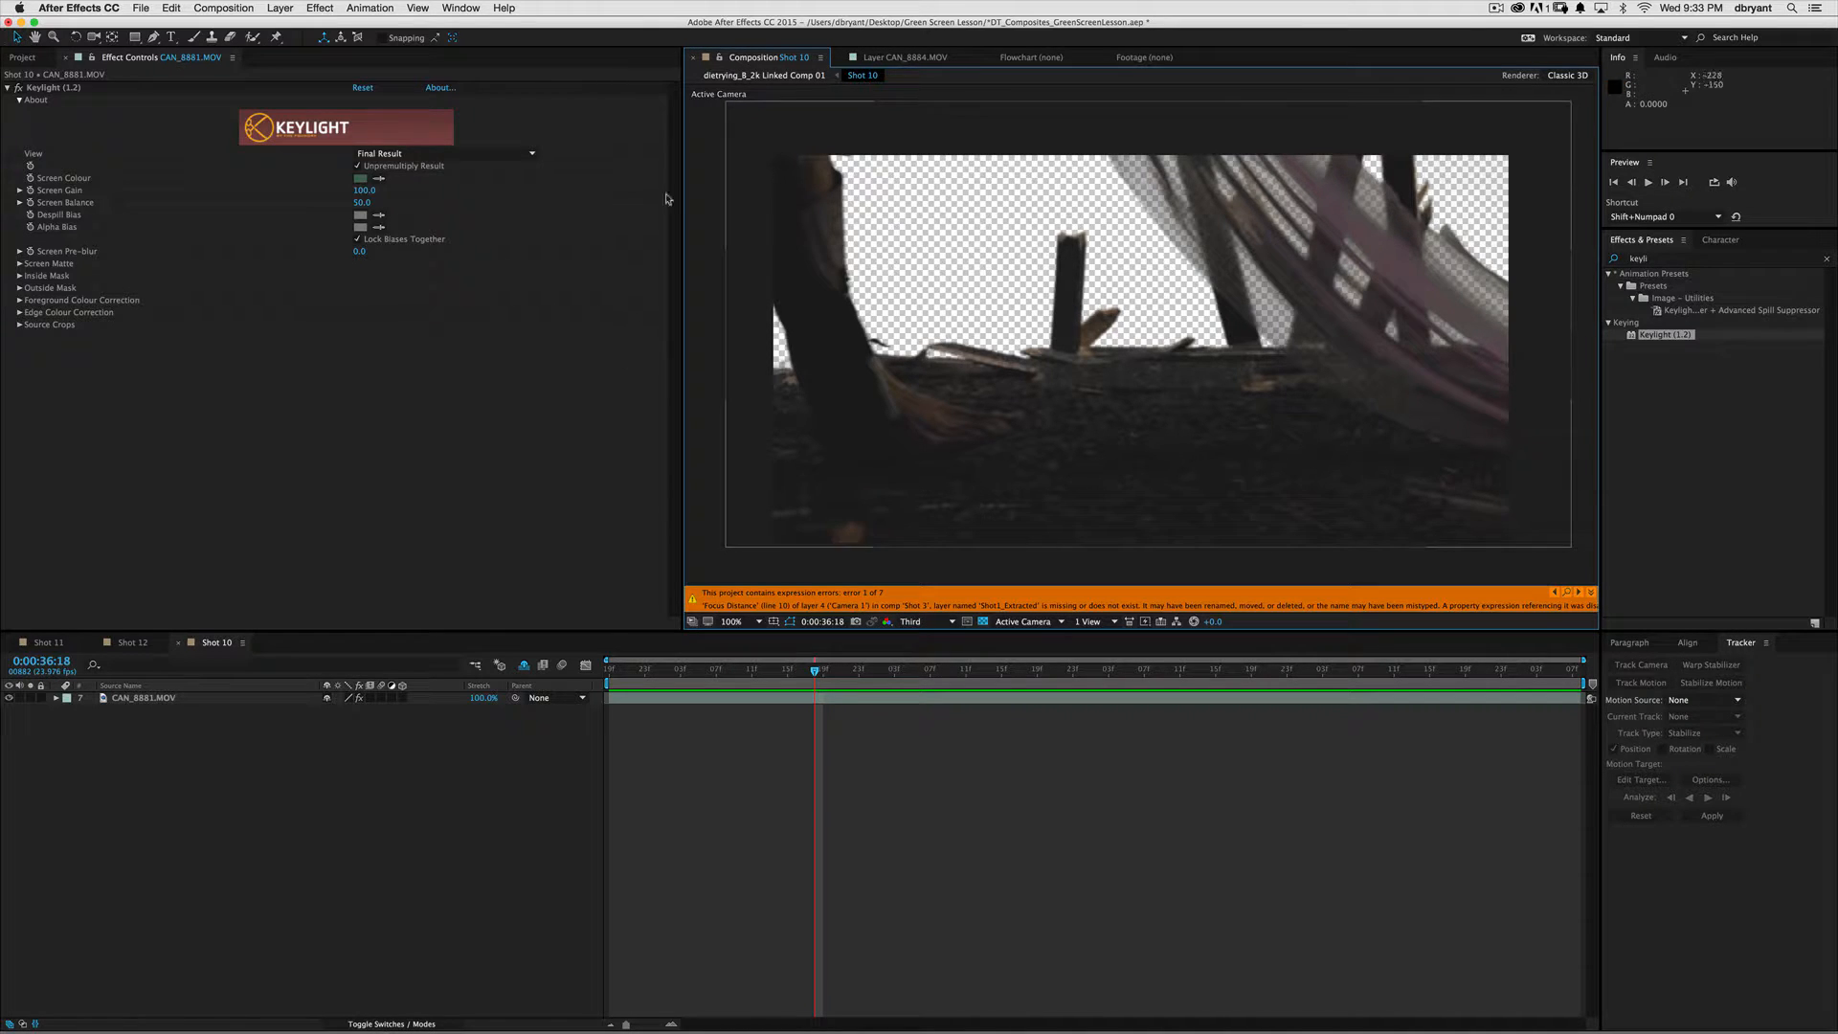
click(915, 629)
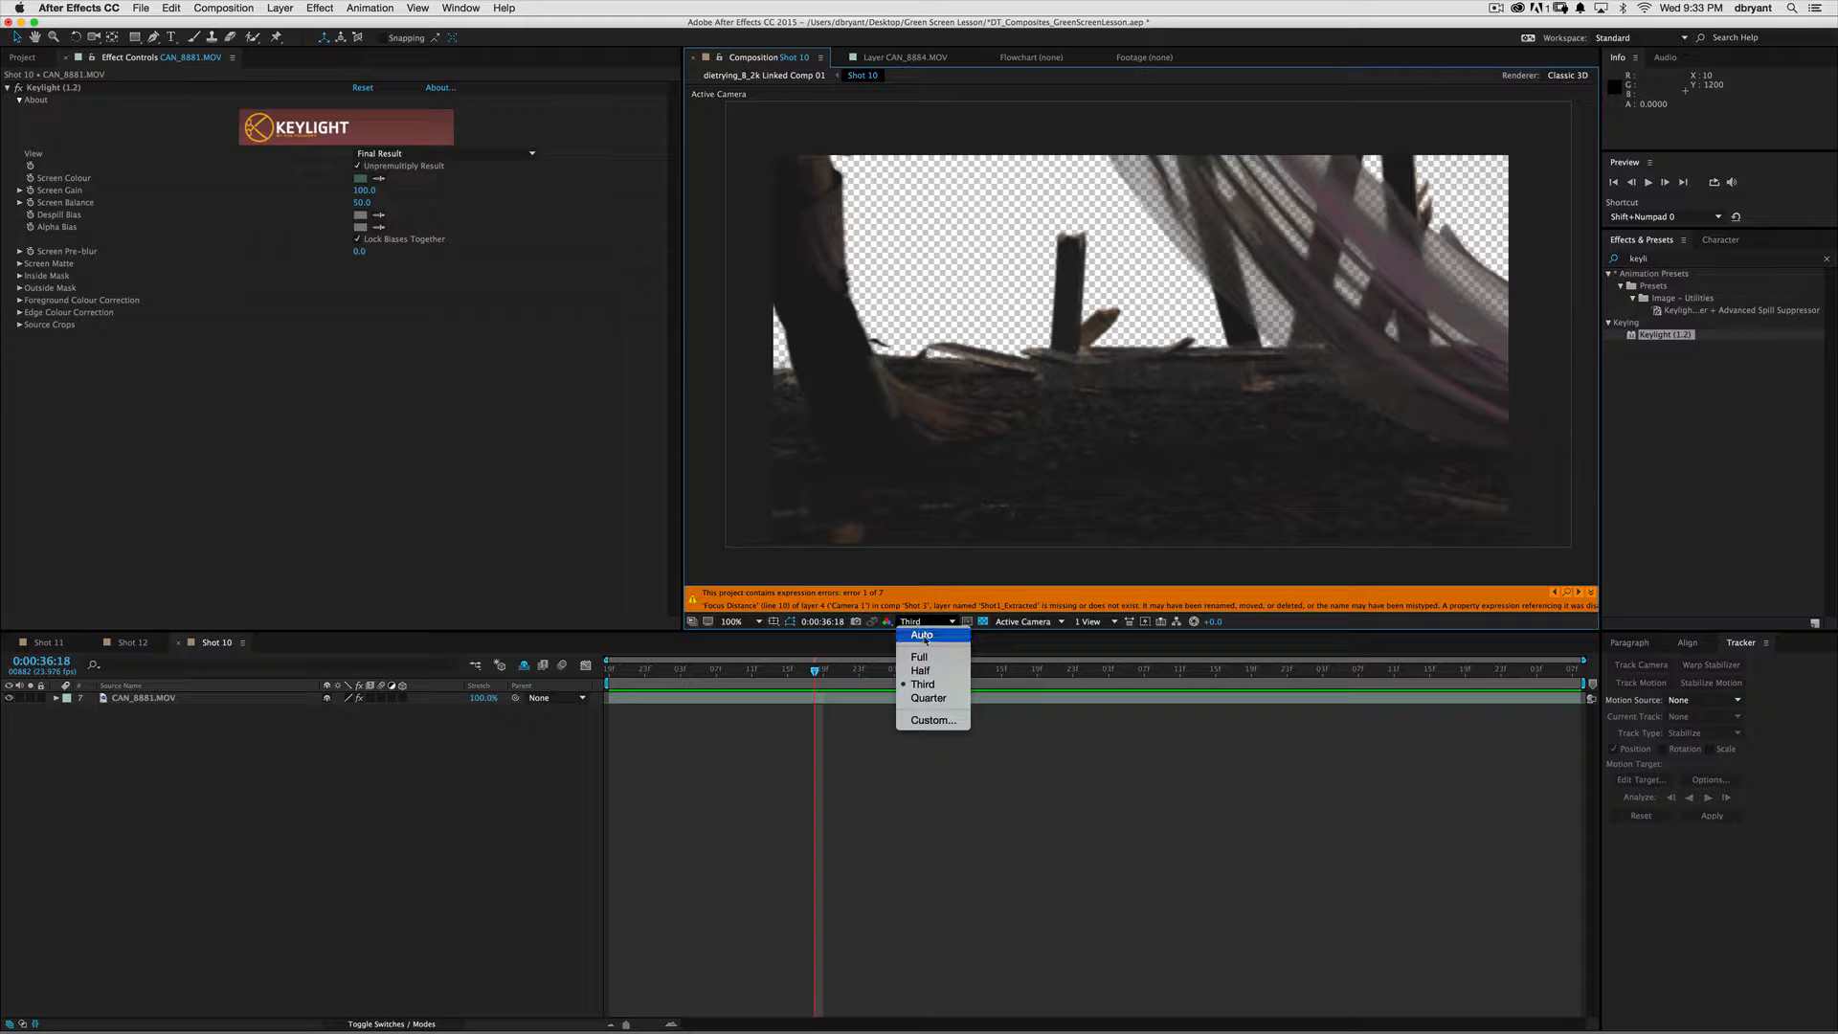
click(920, 658)
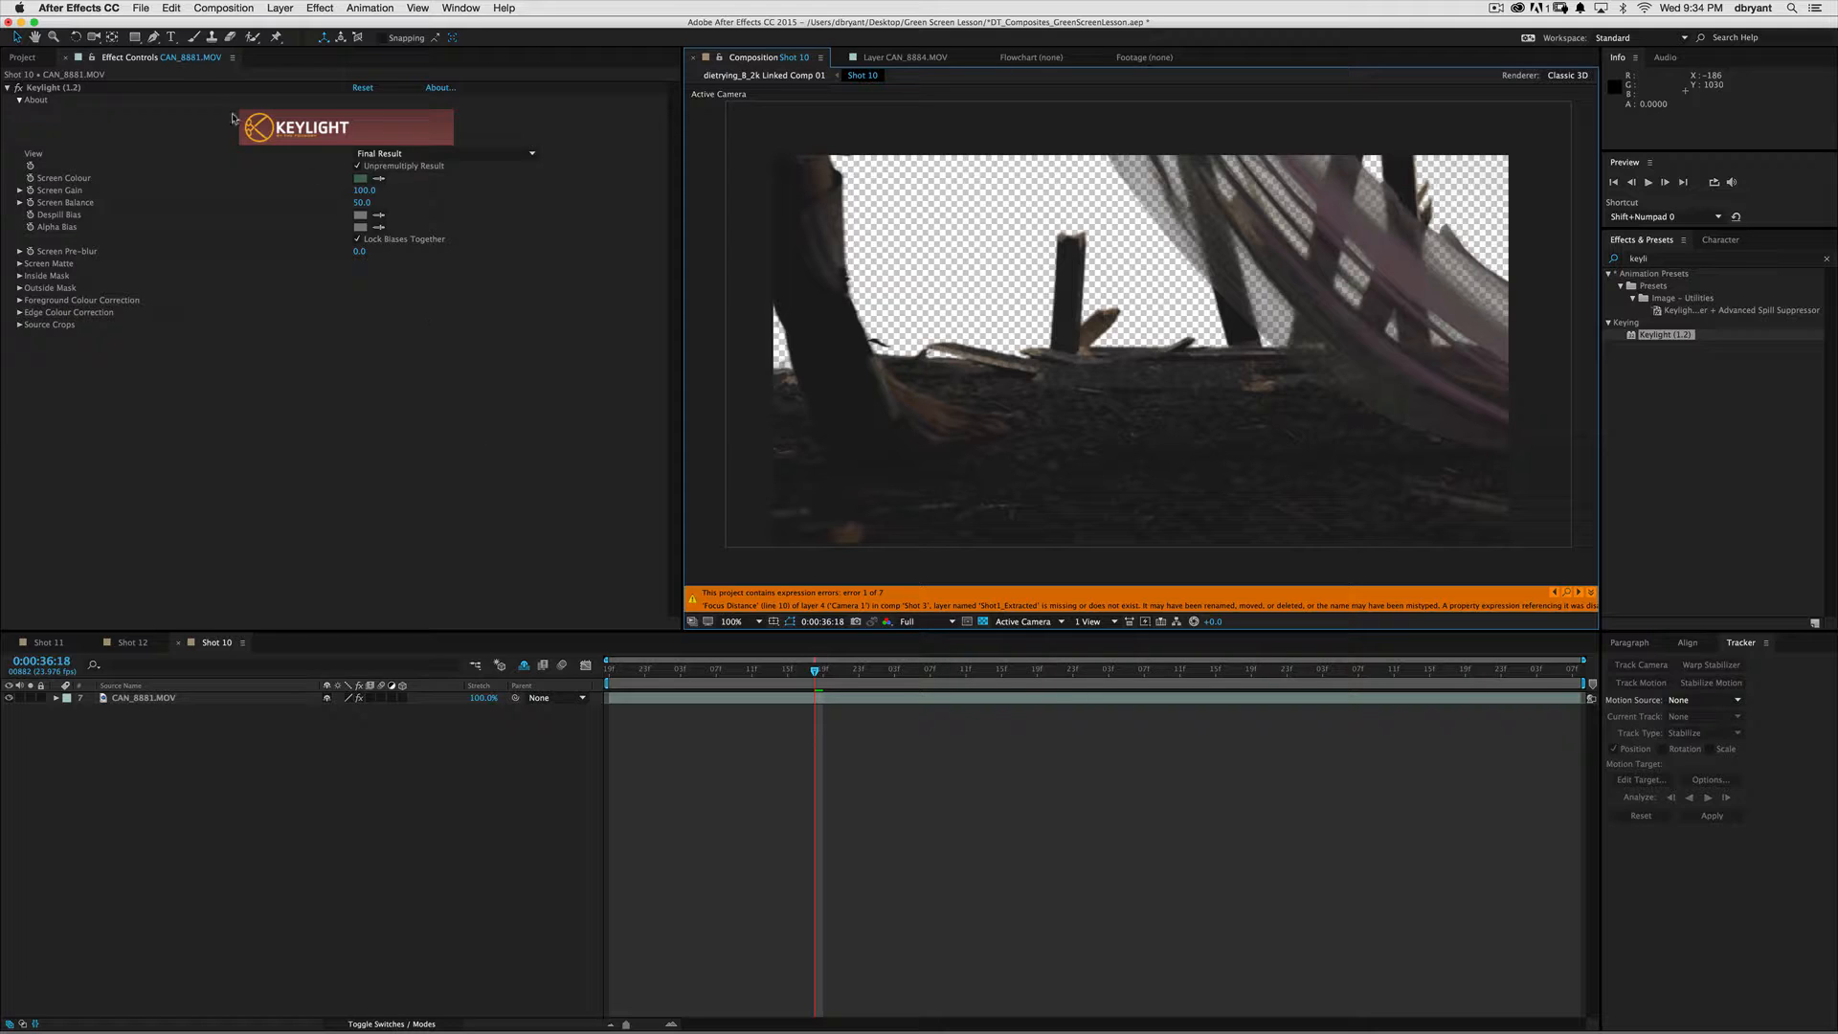
- Resample Keylight's Screen Colour from the green backdrop between the leg and the upright wooden post
click(379, 178)
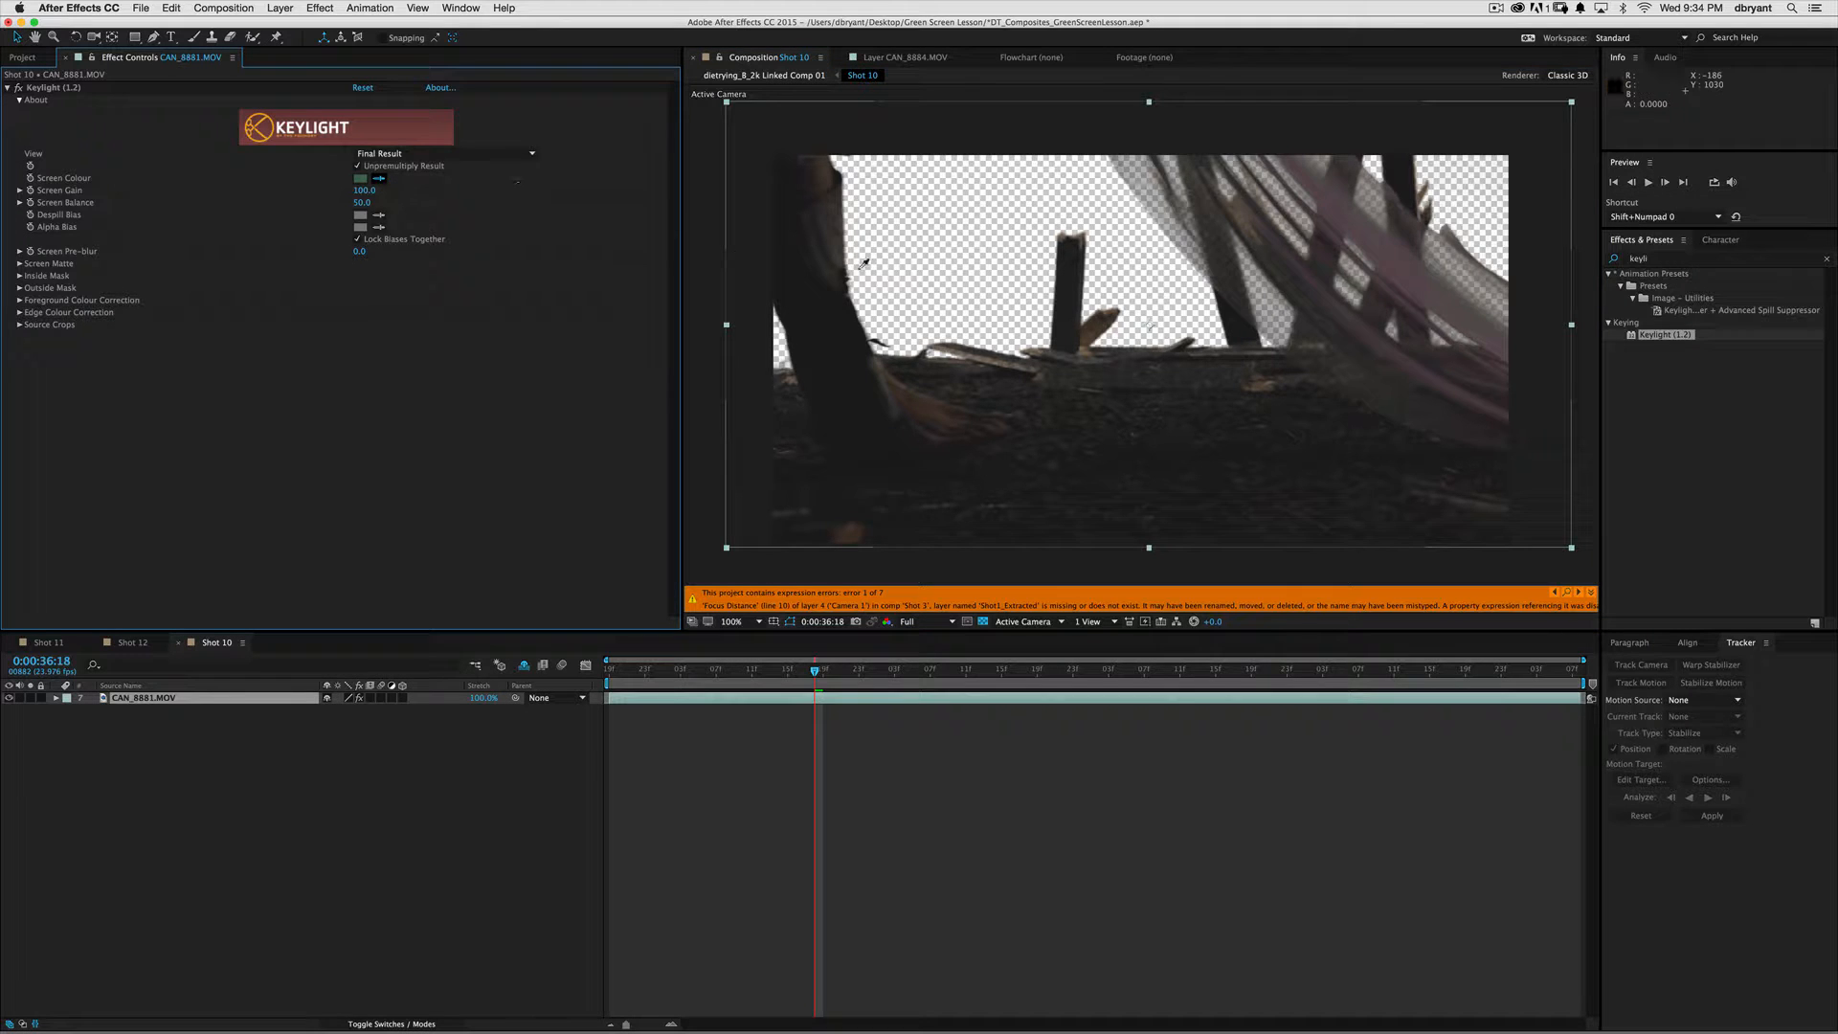
click(933, 304)
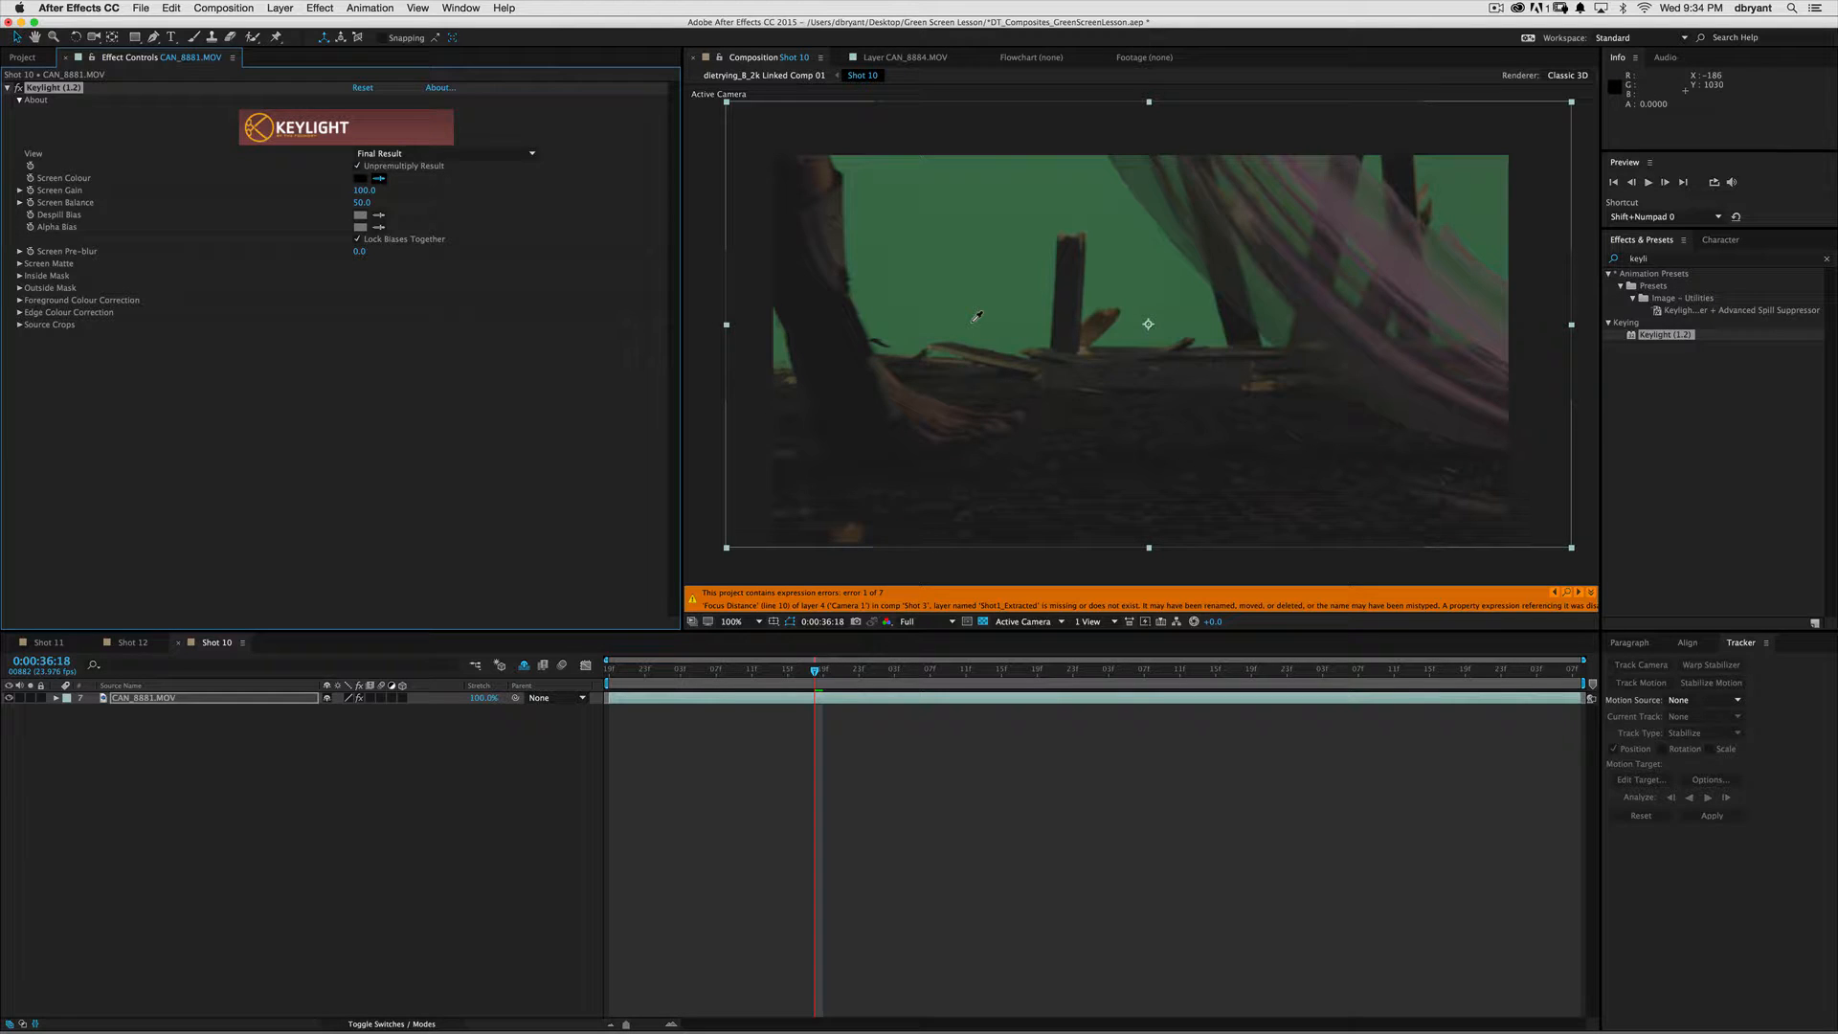
click(977, 318)
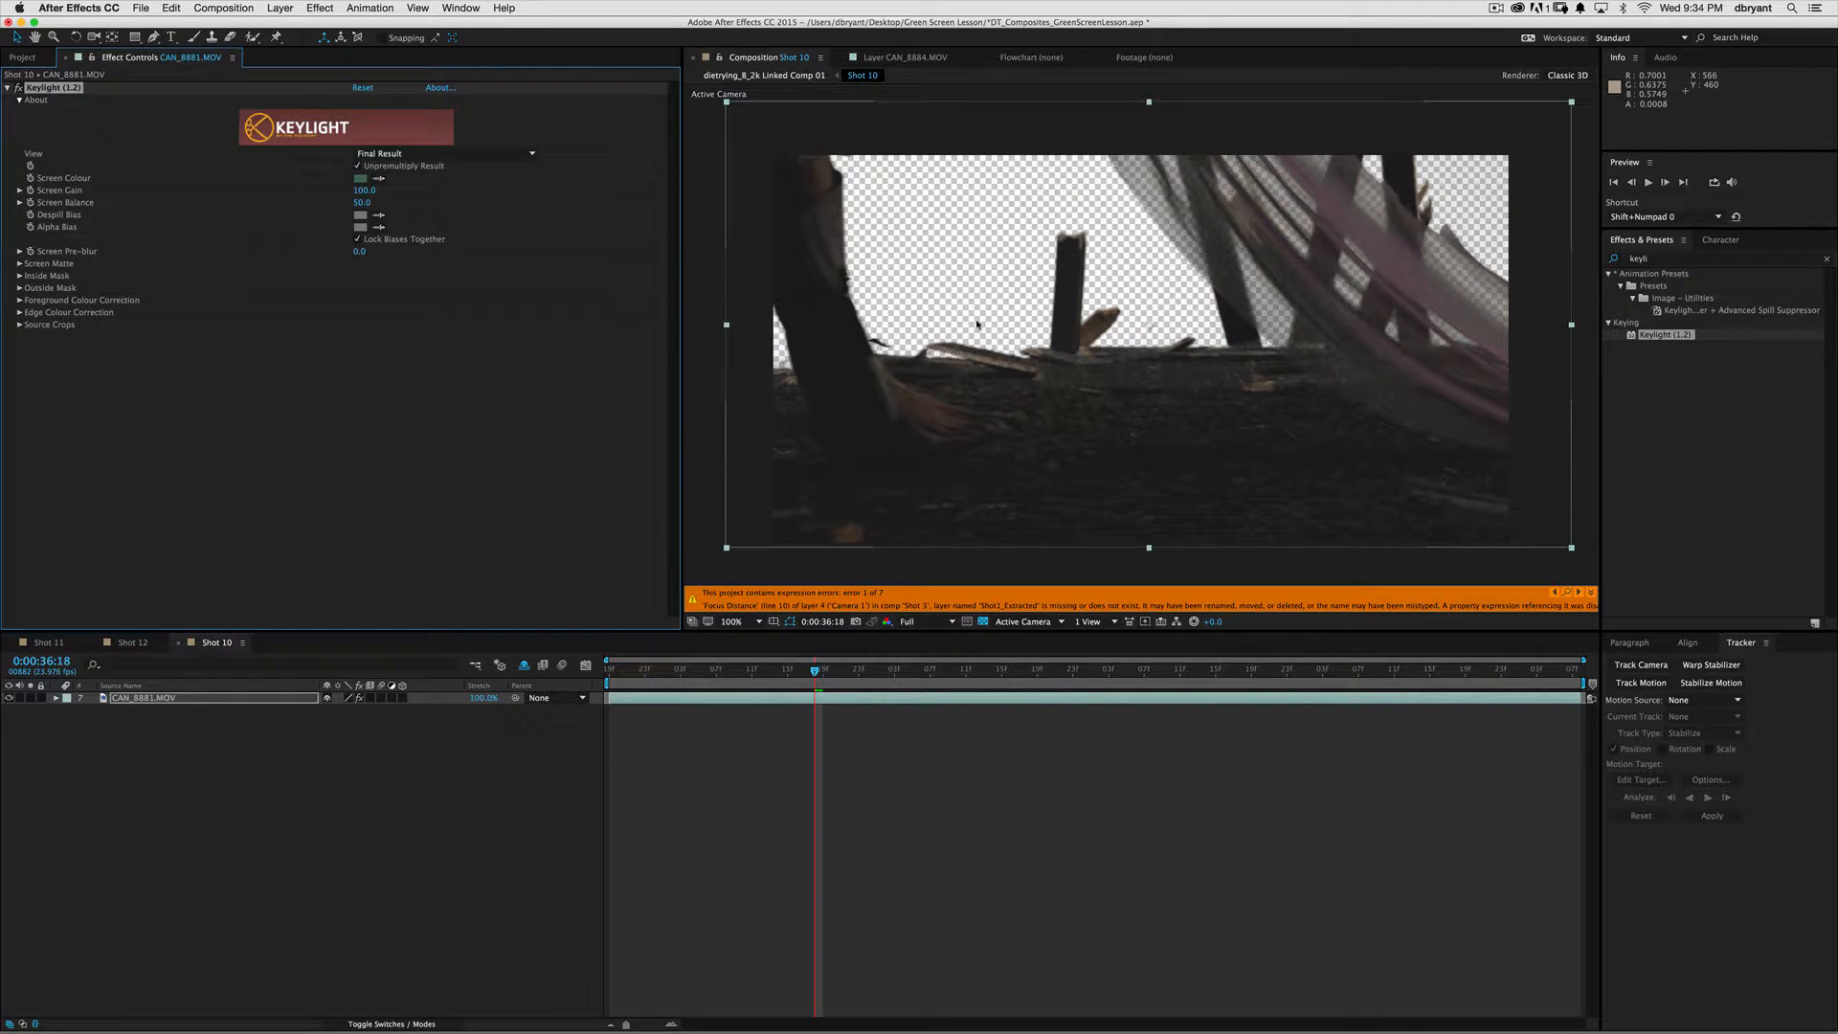
- Switch the Keylight view to Combined Matte to inspect the black-and-white matte
click(436, 154)
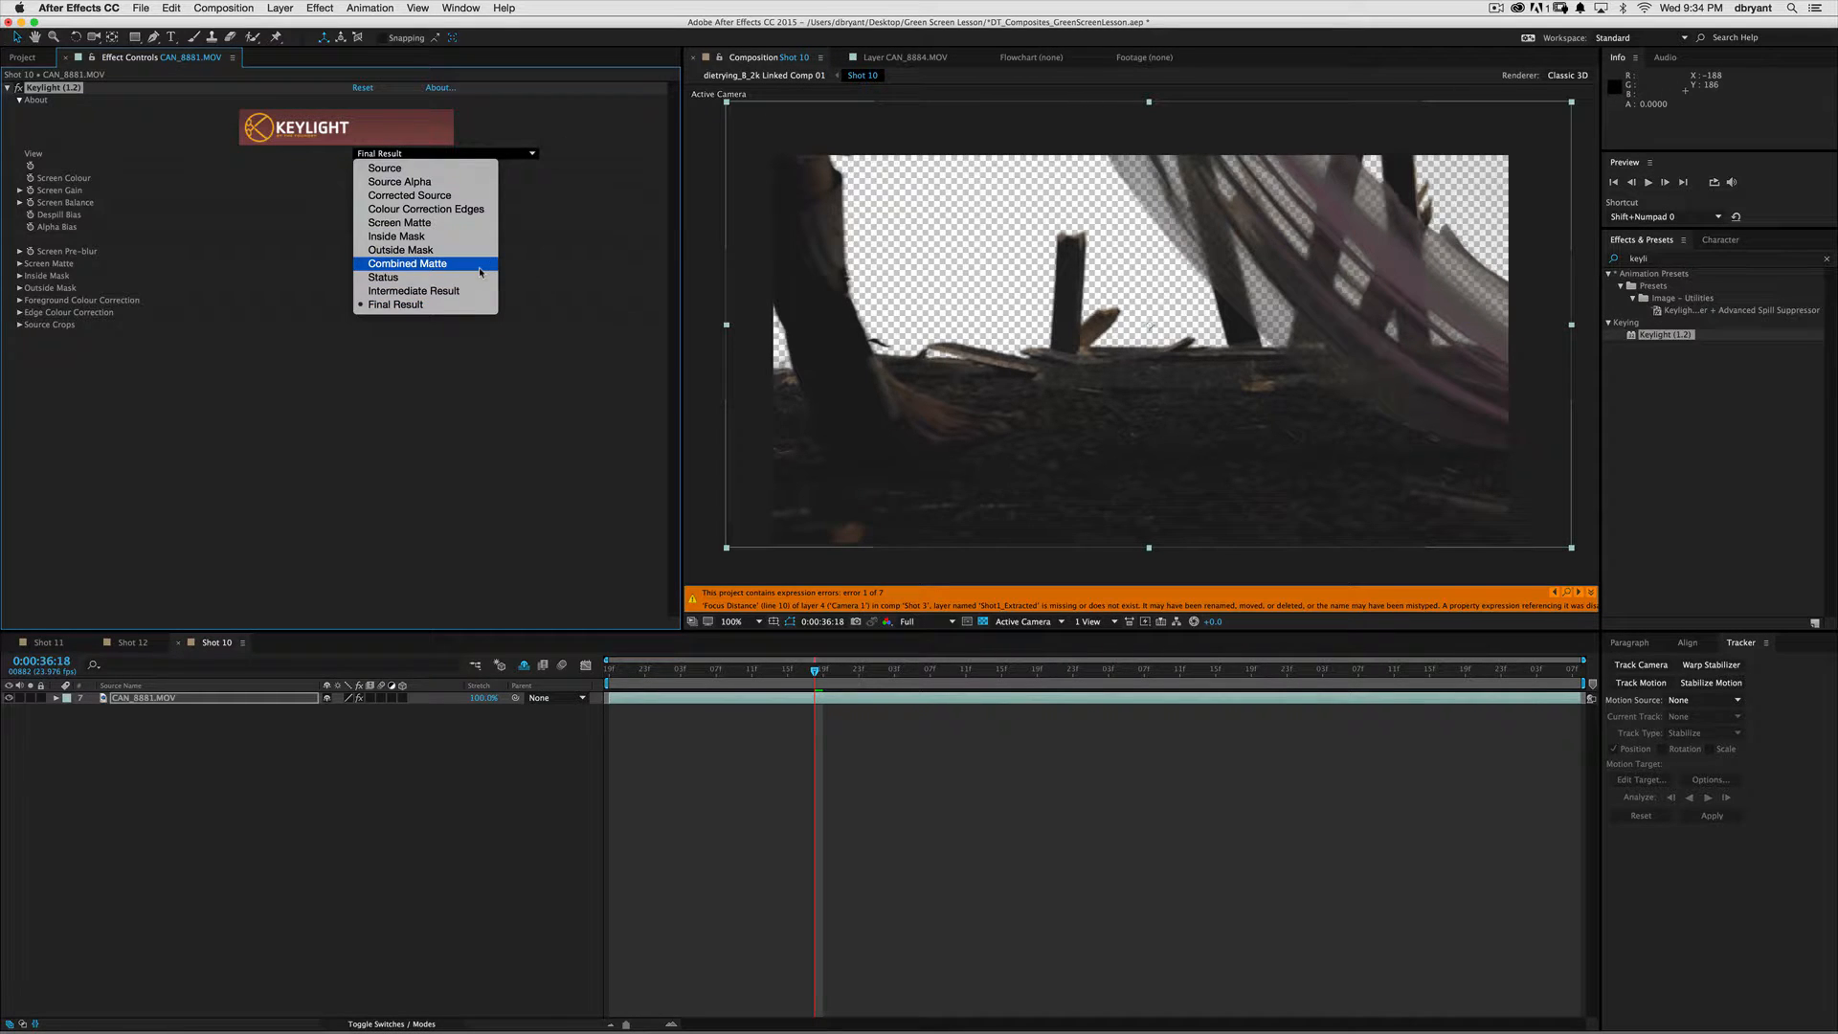
click(480, 273)
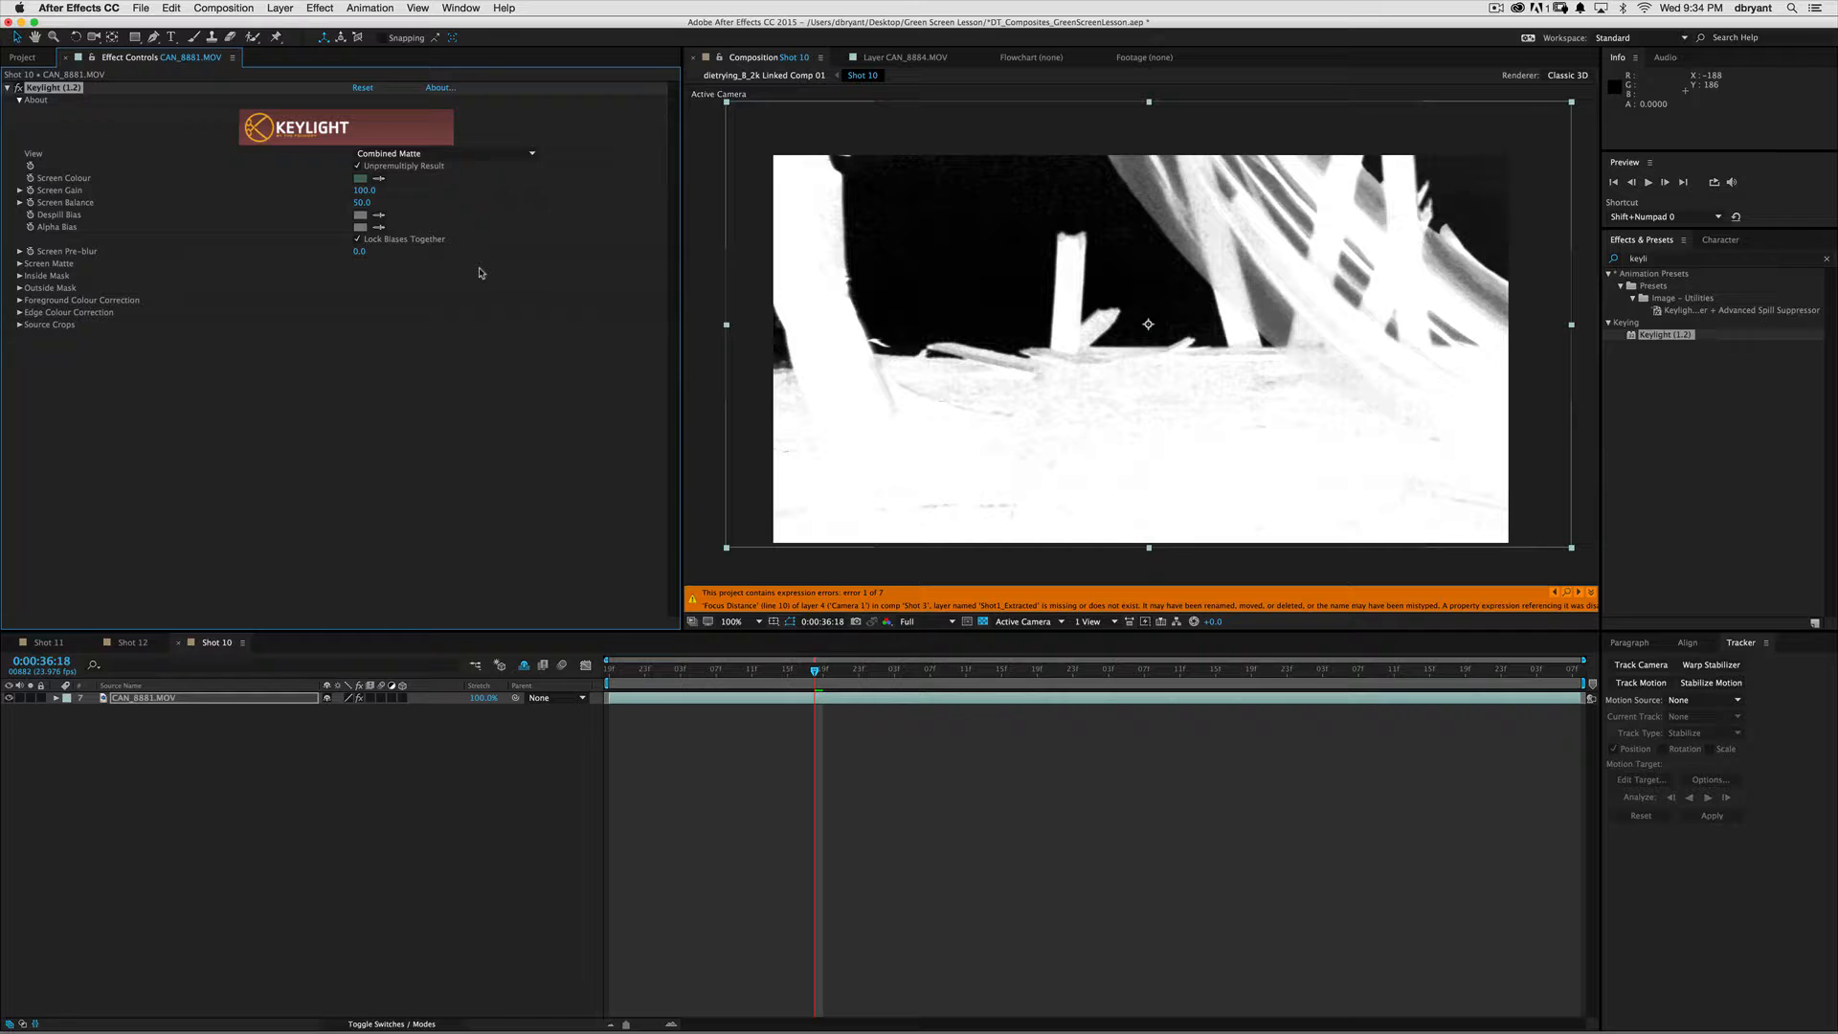
click(465, 150)
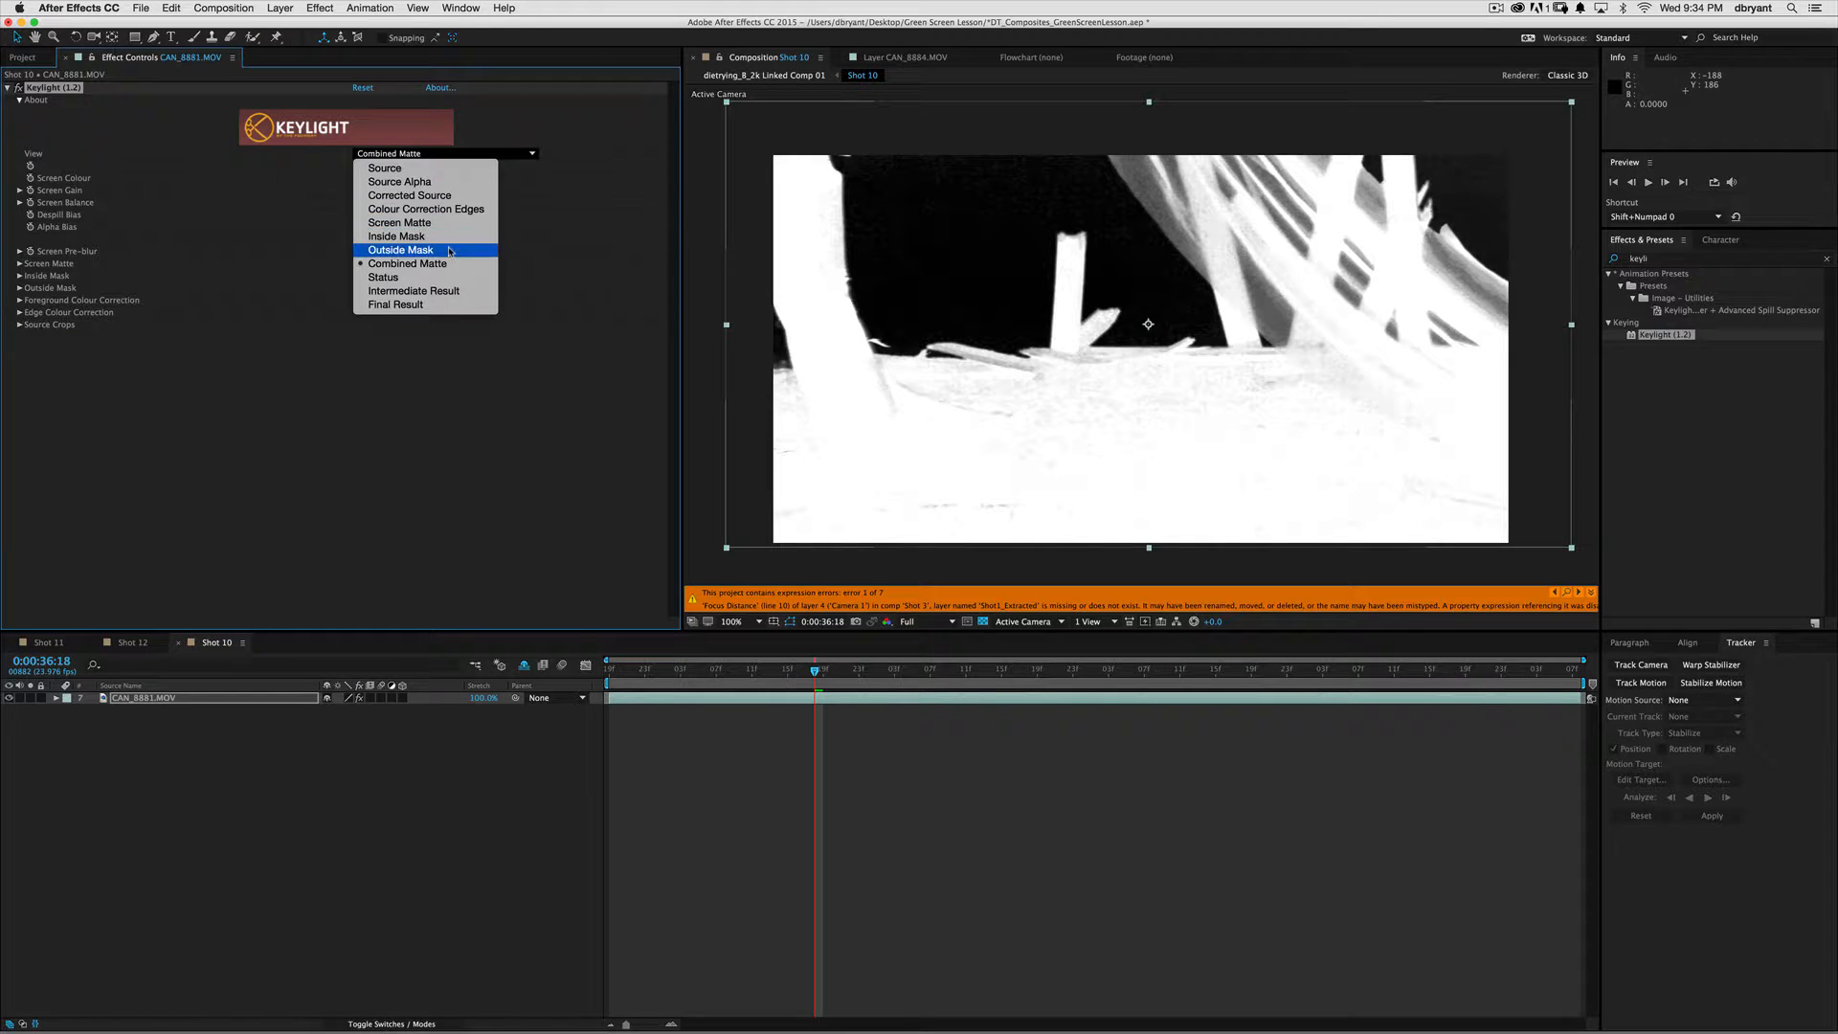
click(16, 146)
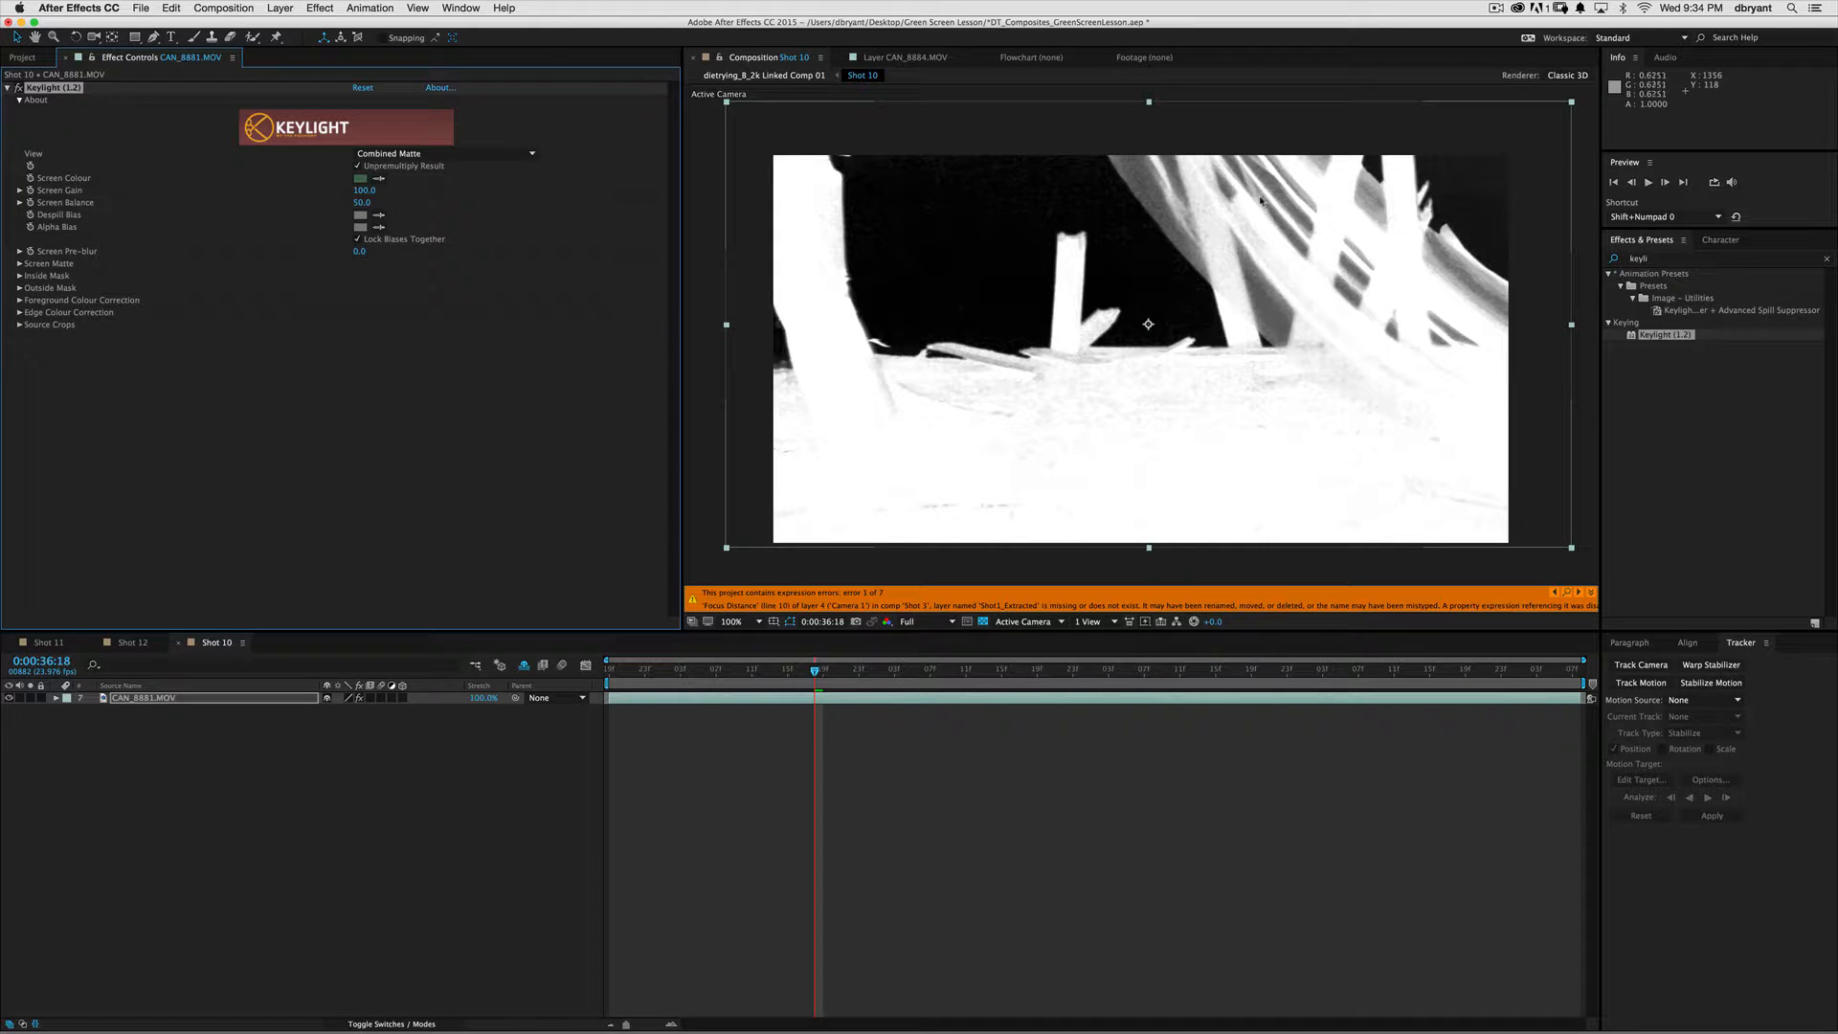
- Examine the black-and-white matte up close around the translucent fabric strips and the posts behind them
scroll(1259, 200, up, 1)
key(space)
drag(1335, 179, 950, 219)
drag(1061, 171, 1185, 357)
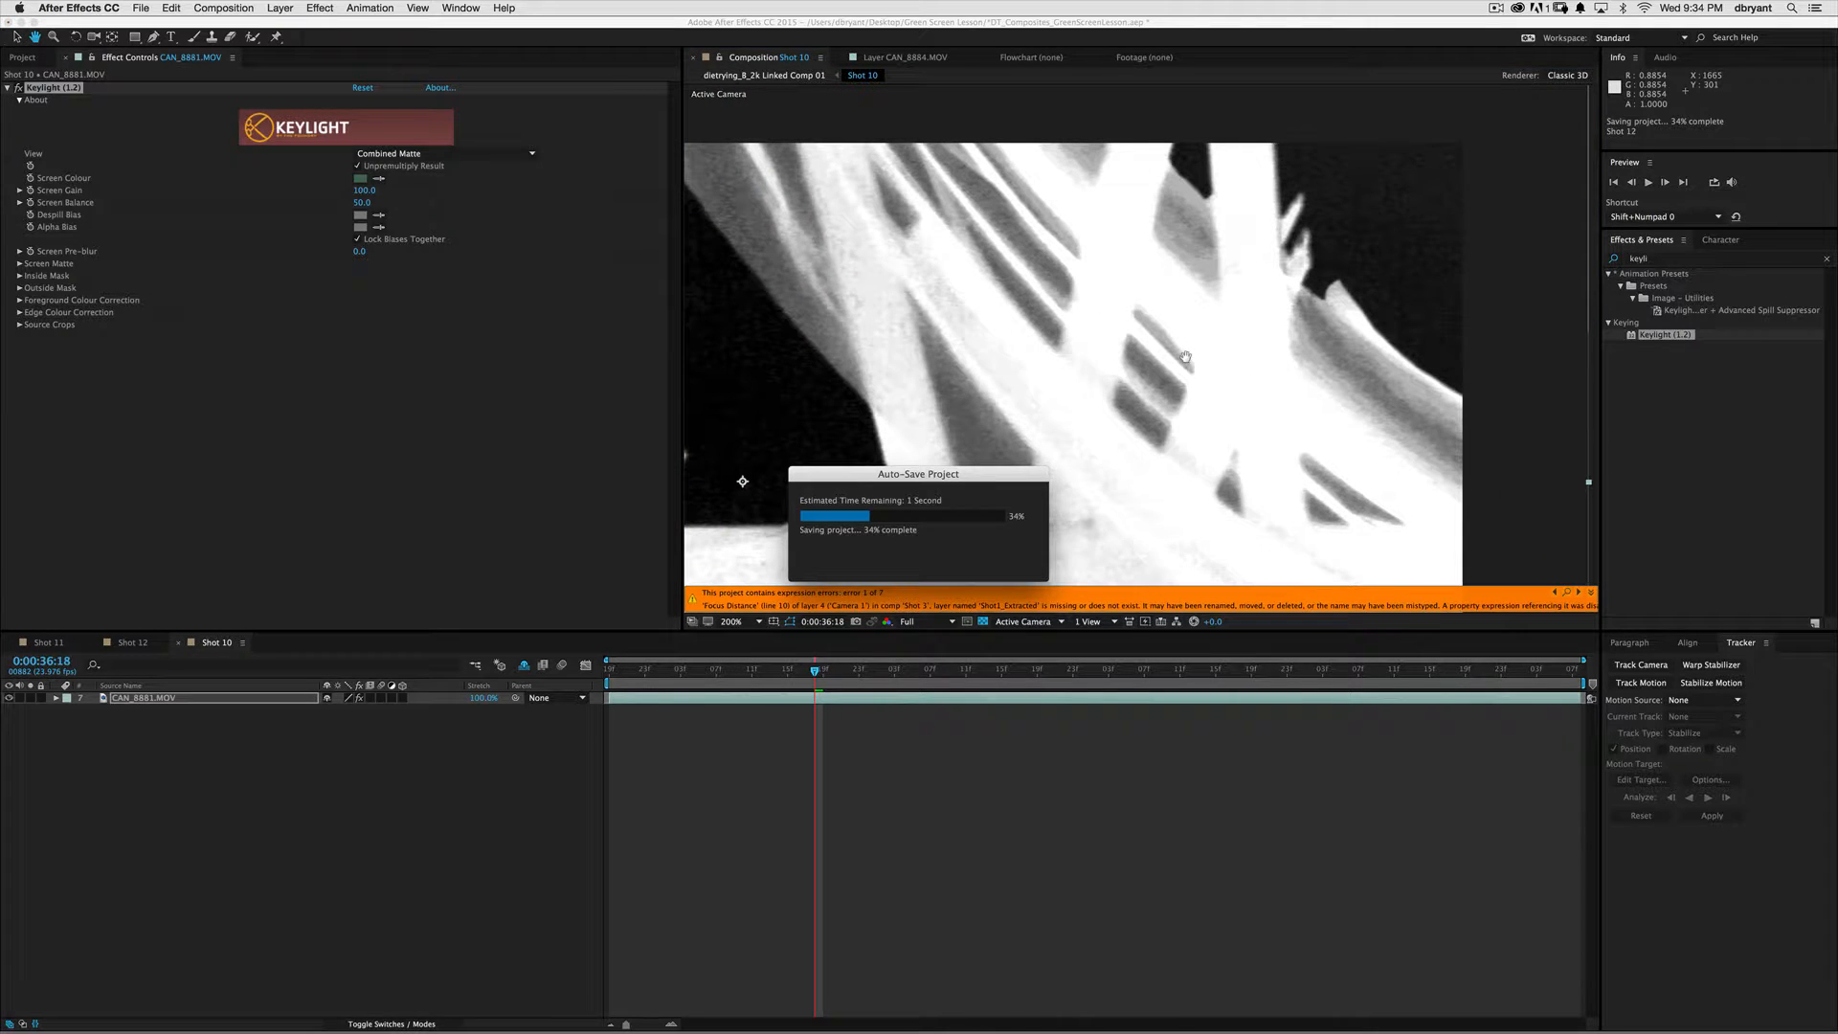
scroll(1185, 357, down, 1)
drag(858, 428, 1081, 368)
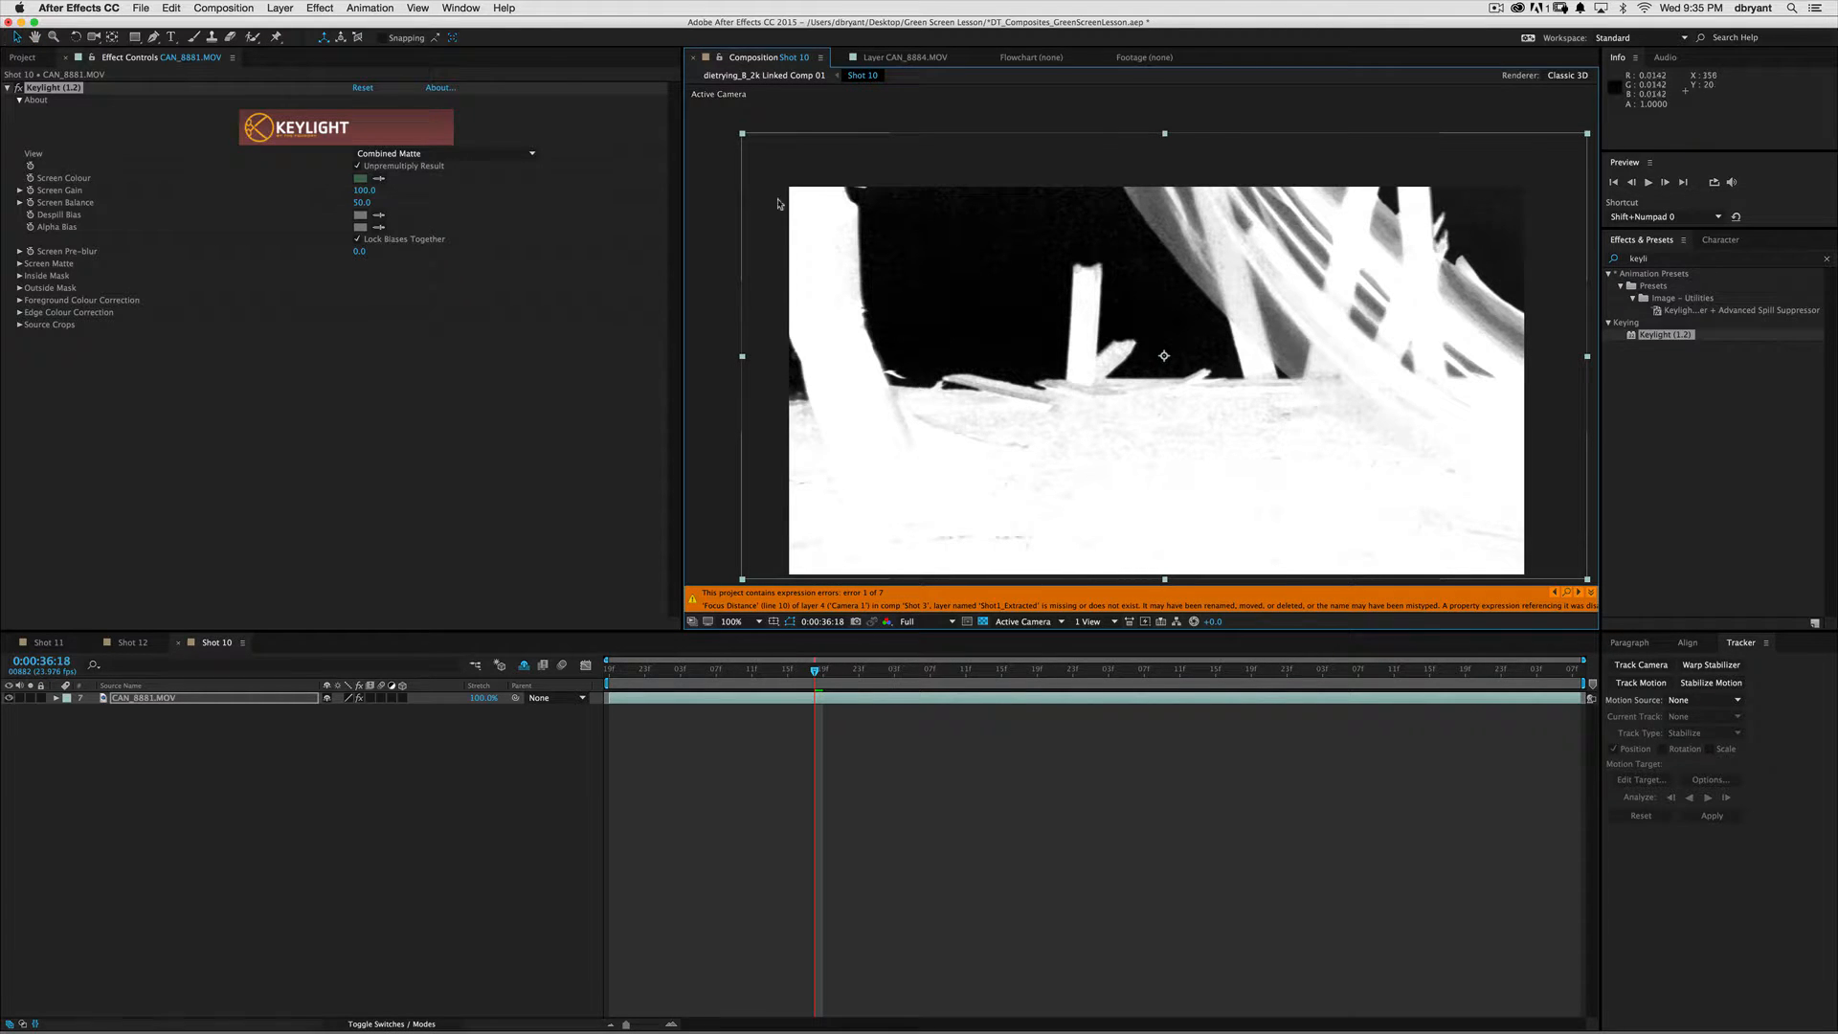
- Compare the matte with the original footage by switching the Keylight view to Source and back to Combined Matte
click(517, 153)
click(500, 161)
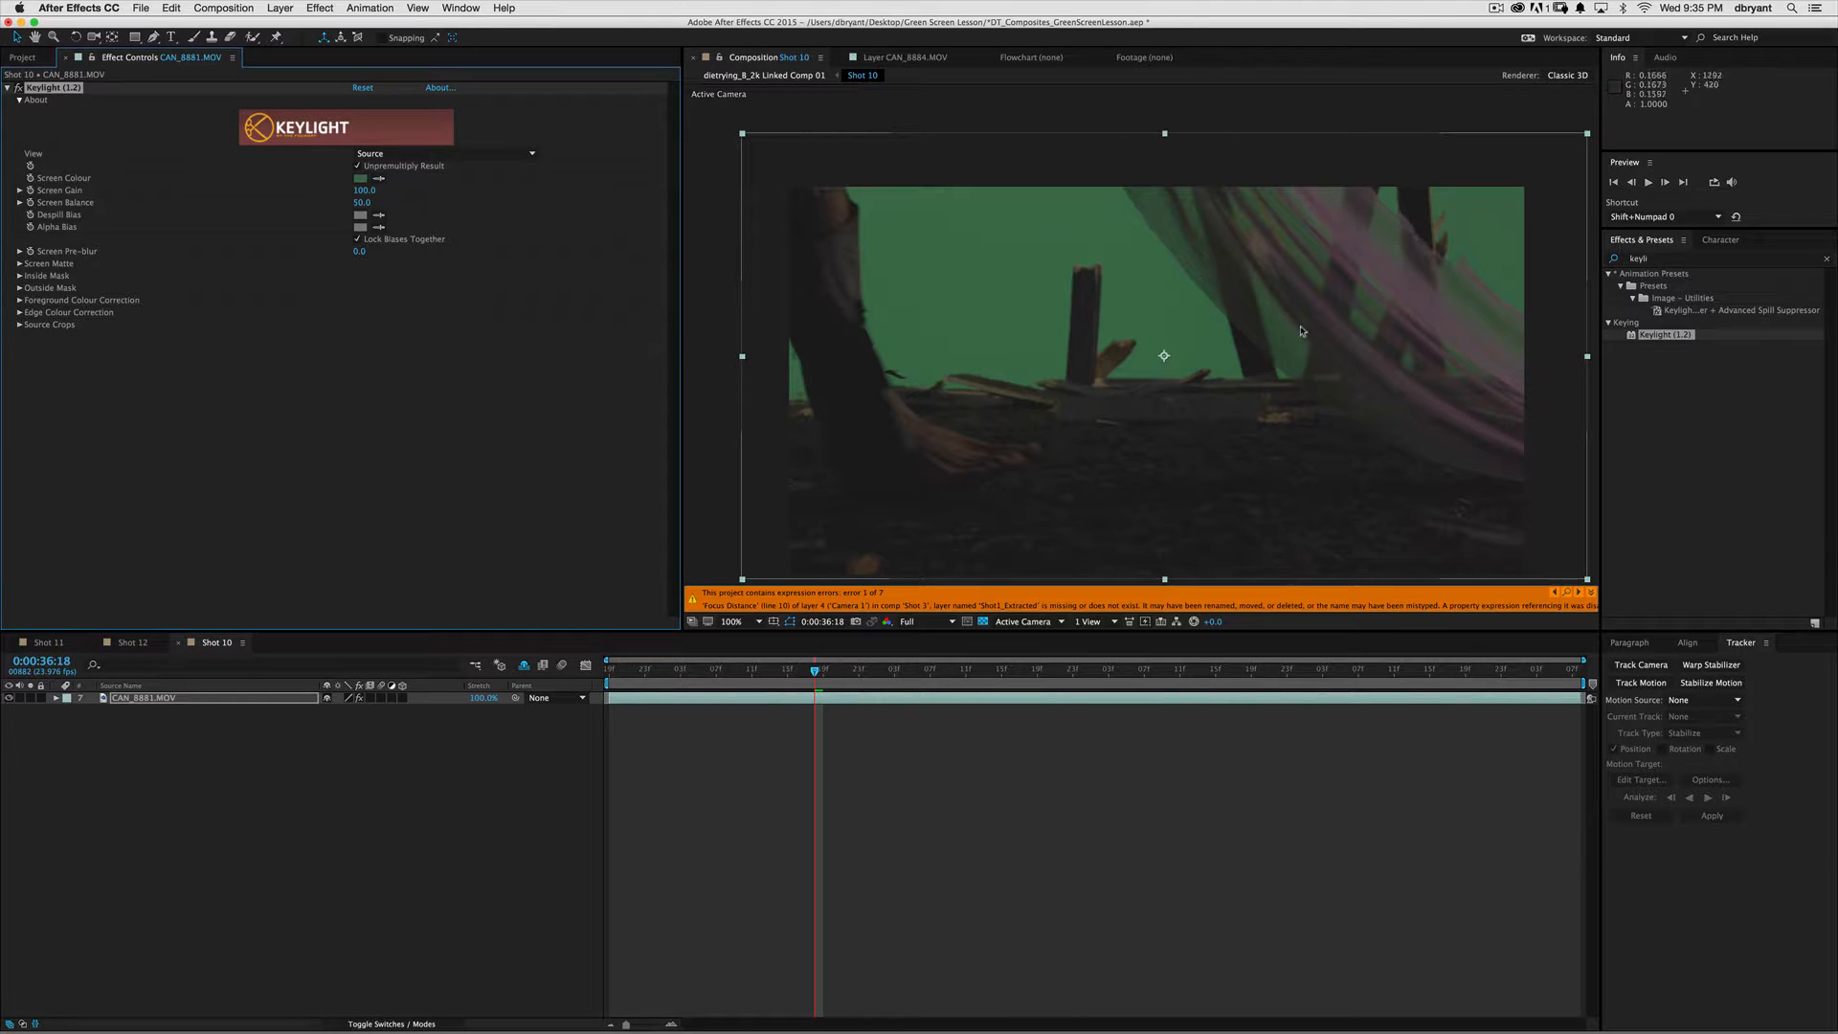
click(482, 158)
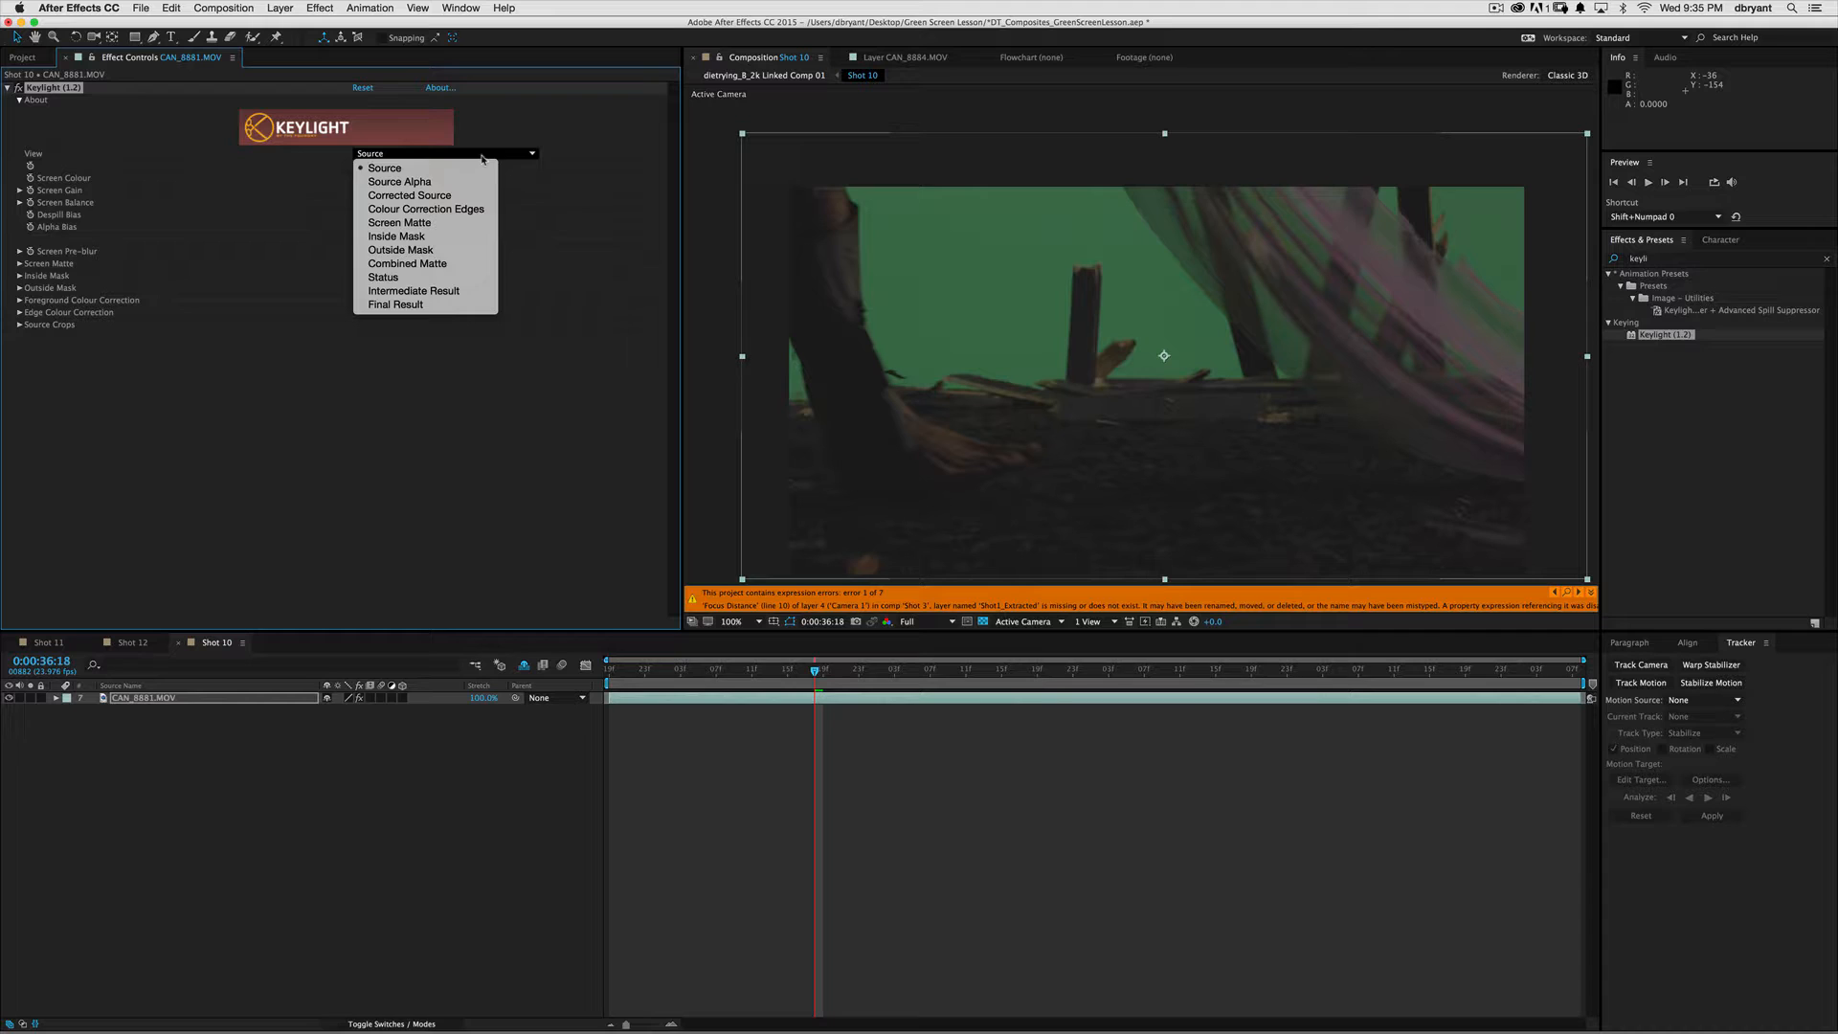
click(455, 267)
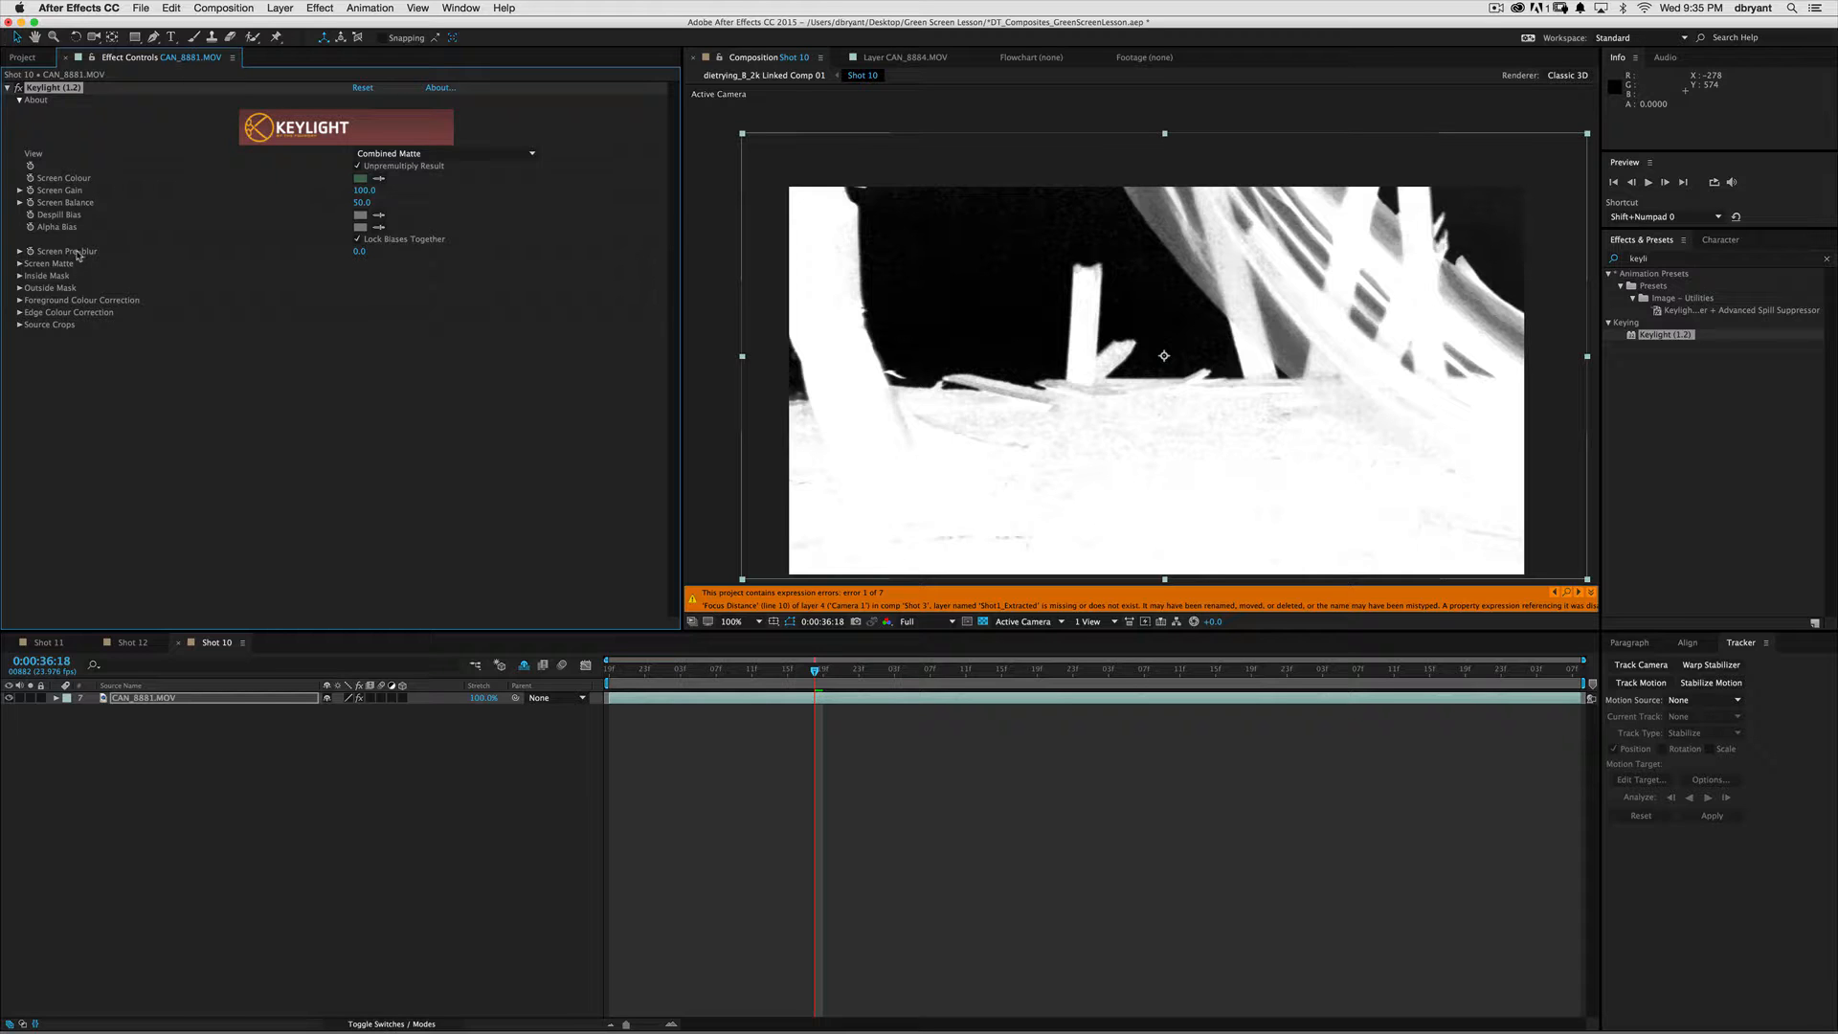
- In Keylight's Screen Matte settings, set Clip Black to 15 and Clip White to 70
click(19, 265)
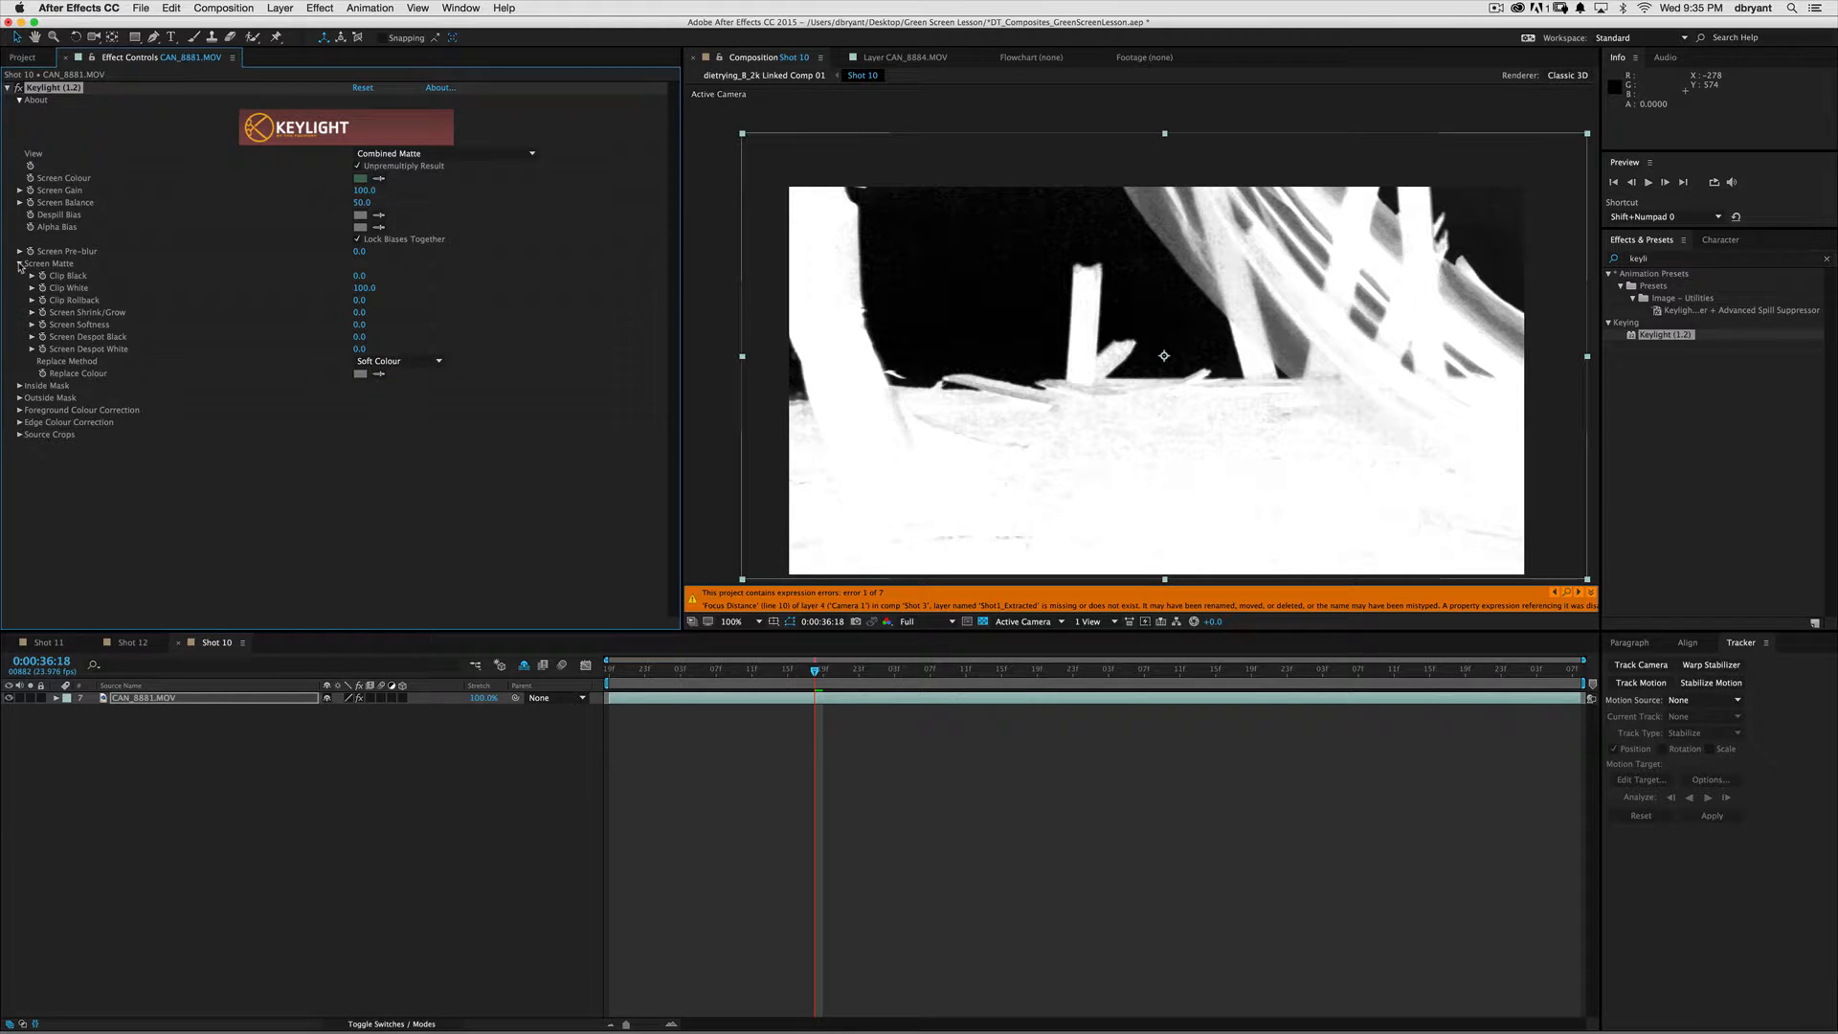
click(354, 275)
click(429, 285)
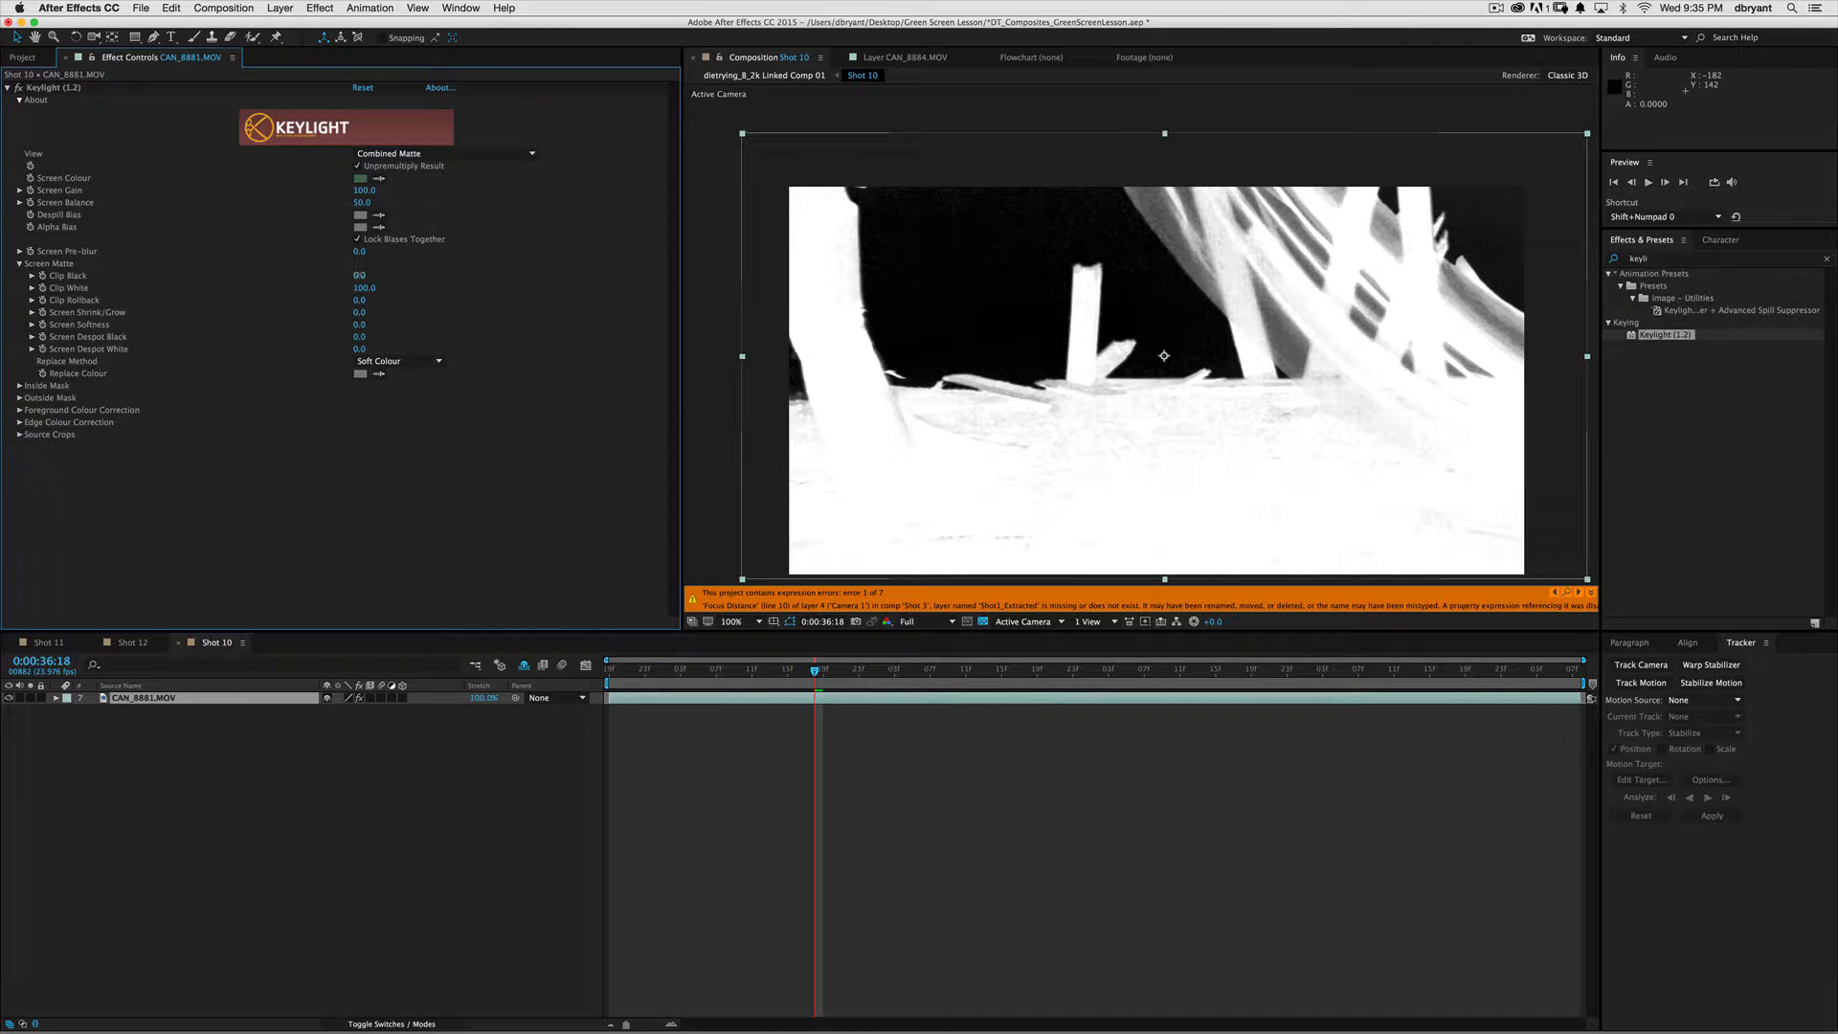
drag(359, 274, 374, 275)
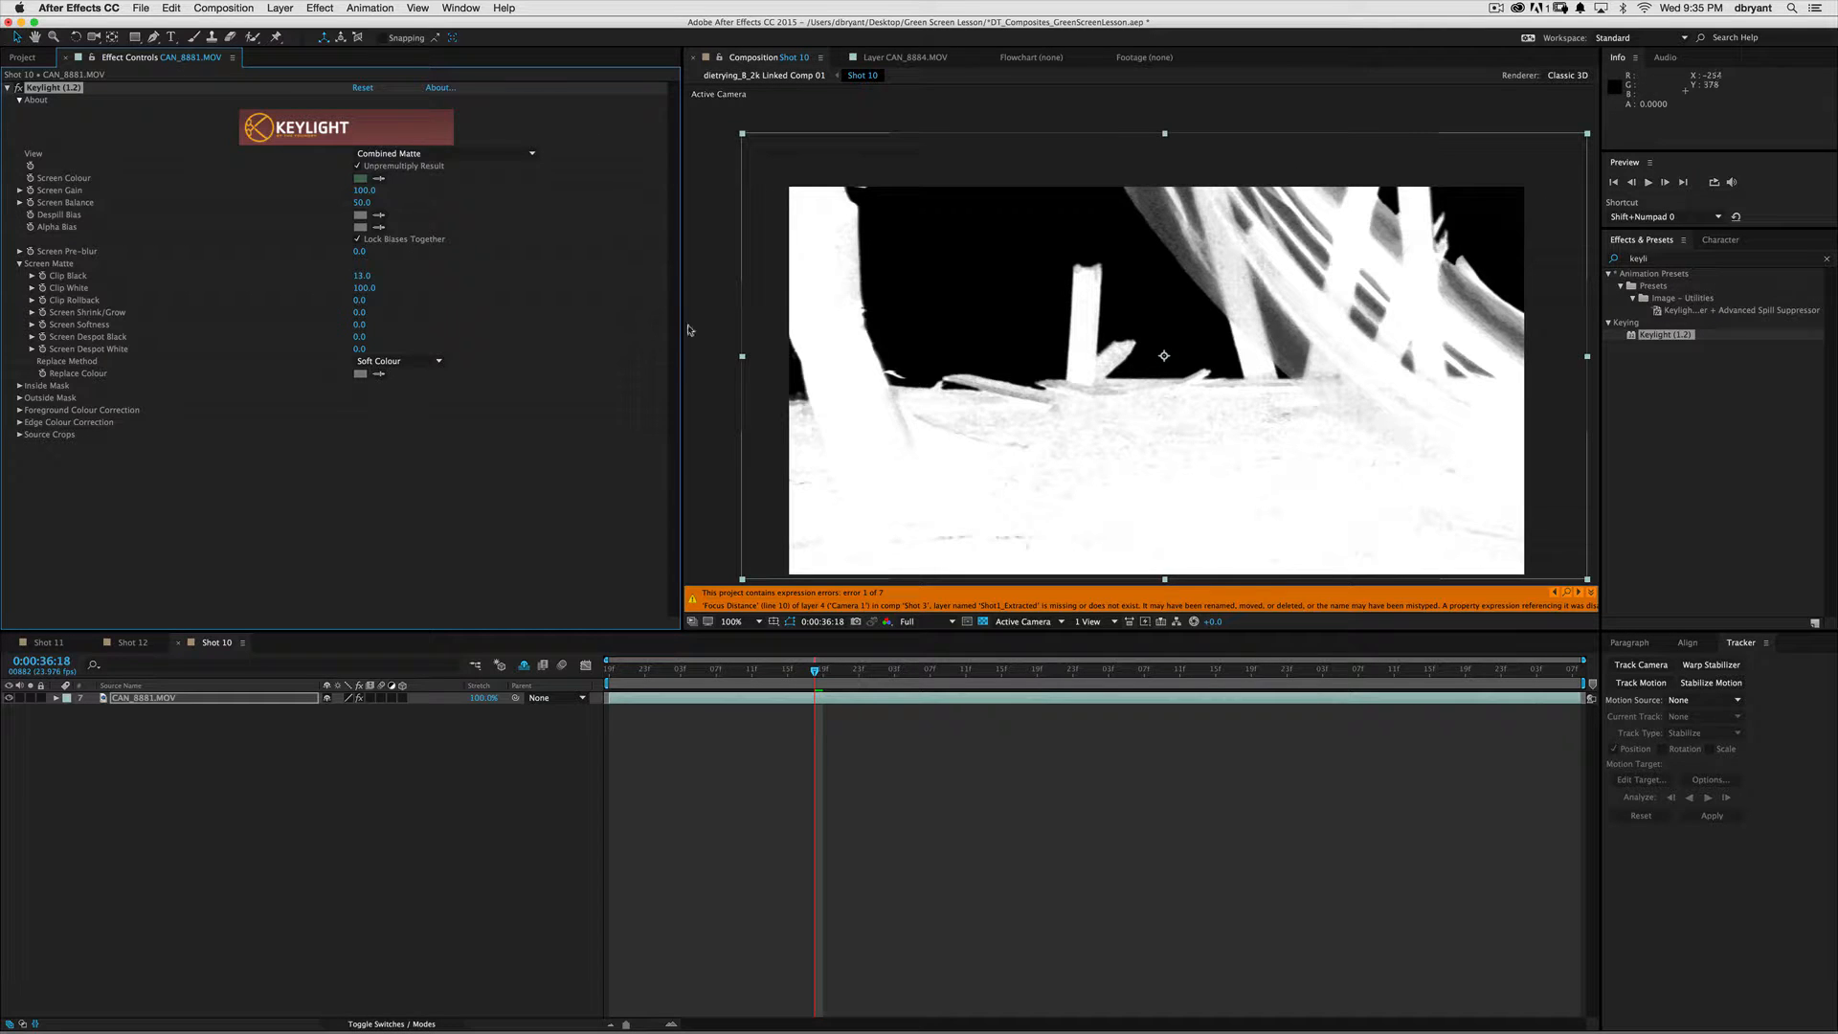
drag(356, 287, 345, 287)
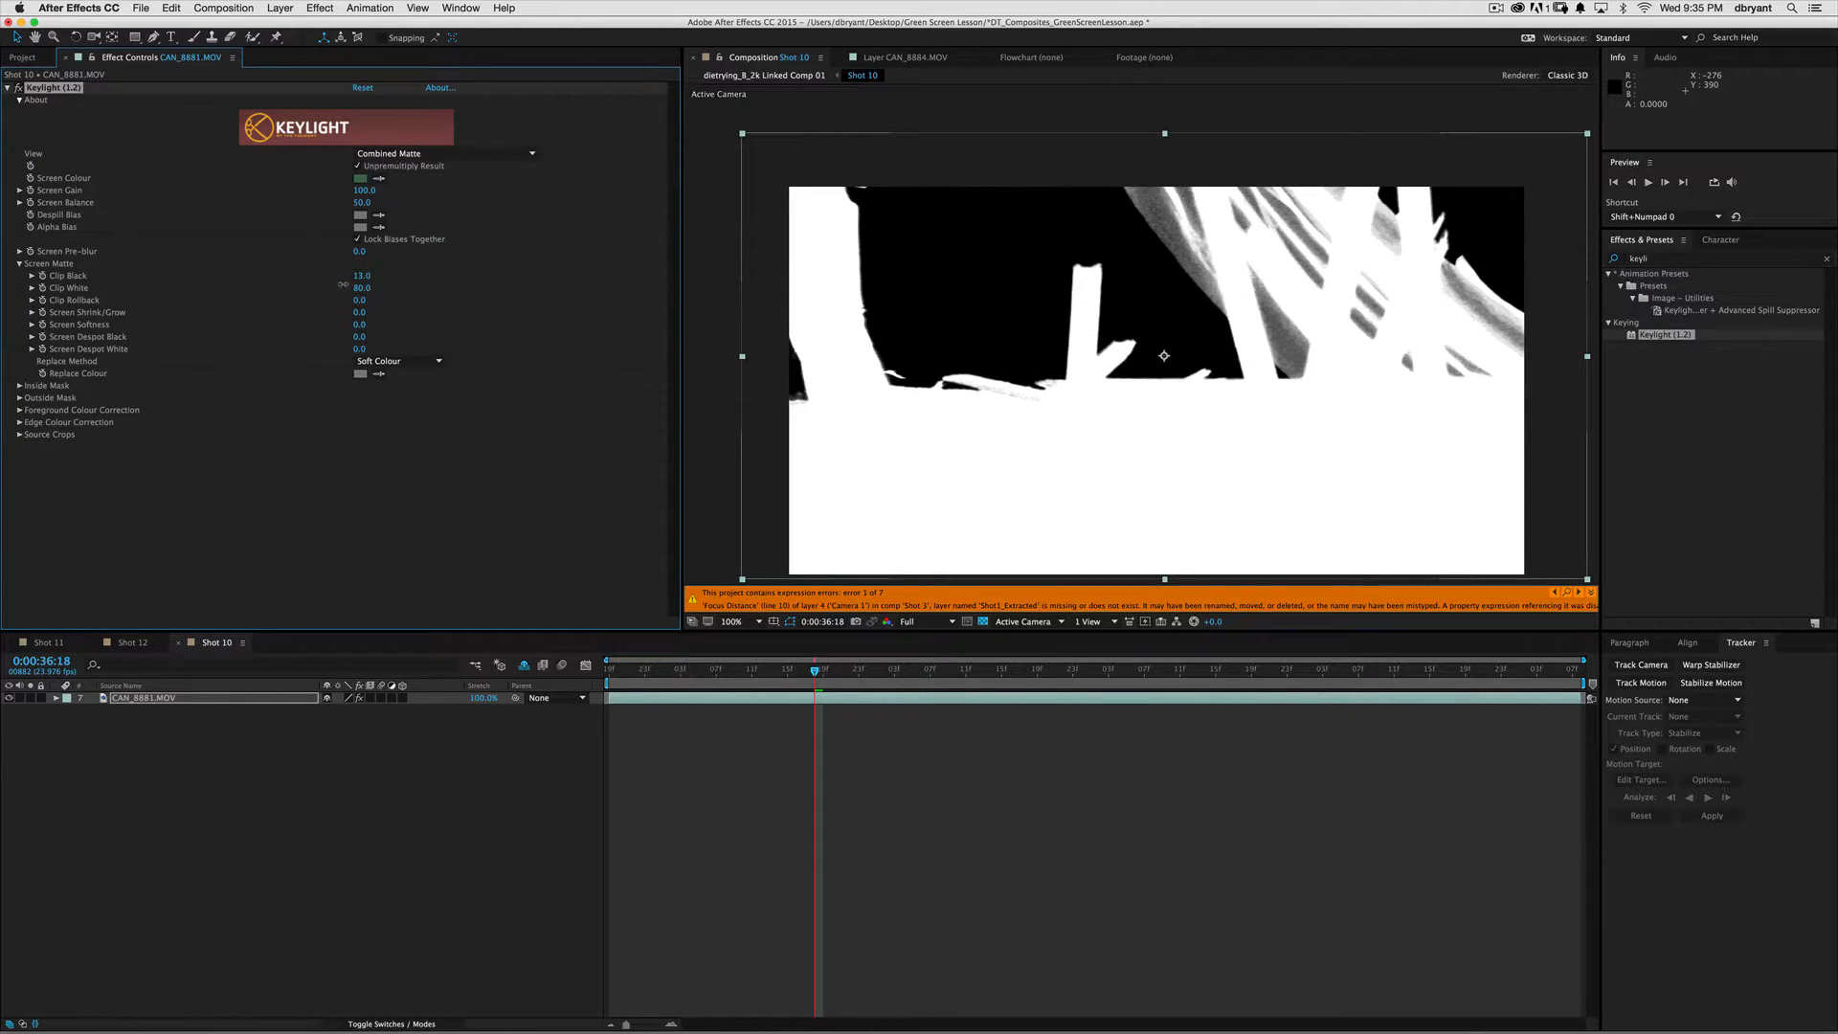
drag(341, 284, 341, 285)
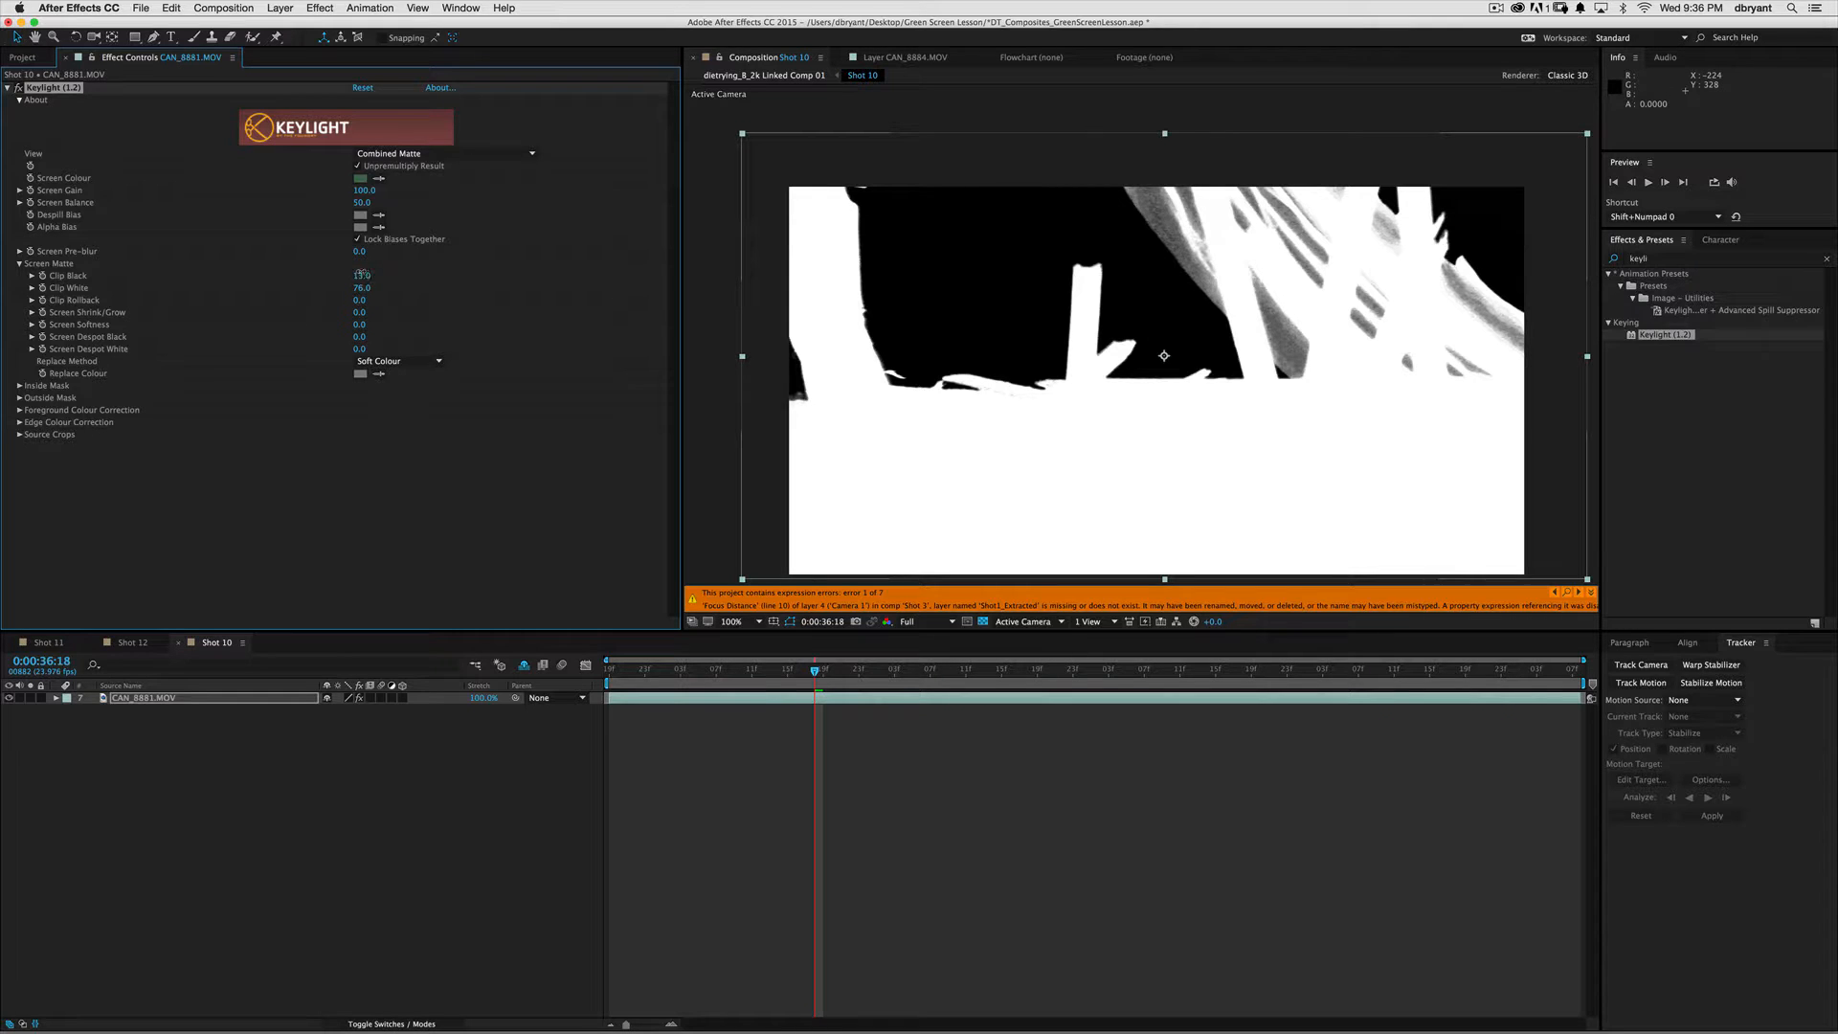
drag(362, 273, 365, 272)
drag(362, 287, 361, 287)
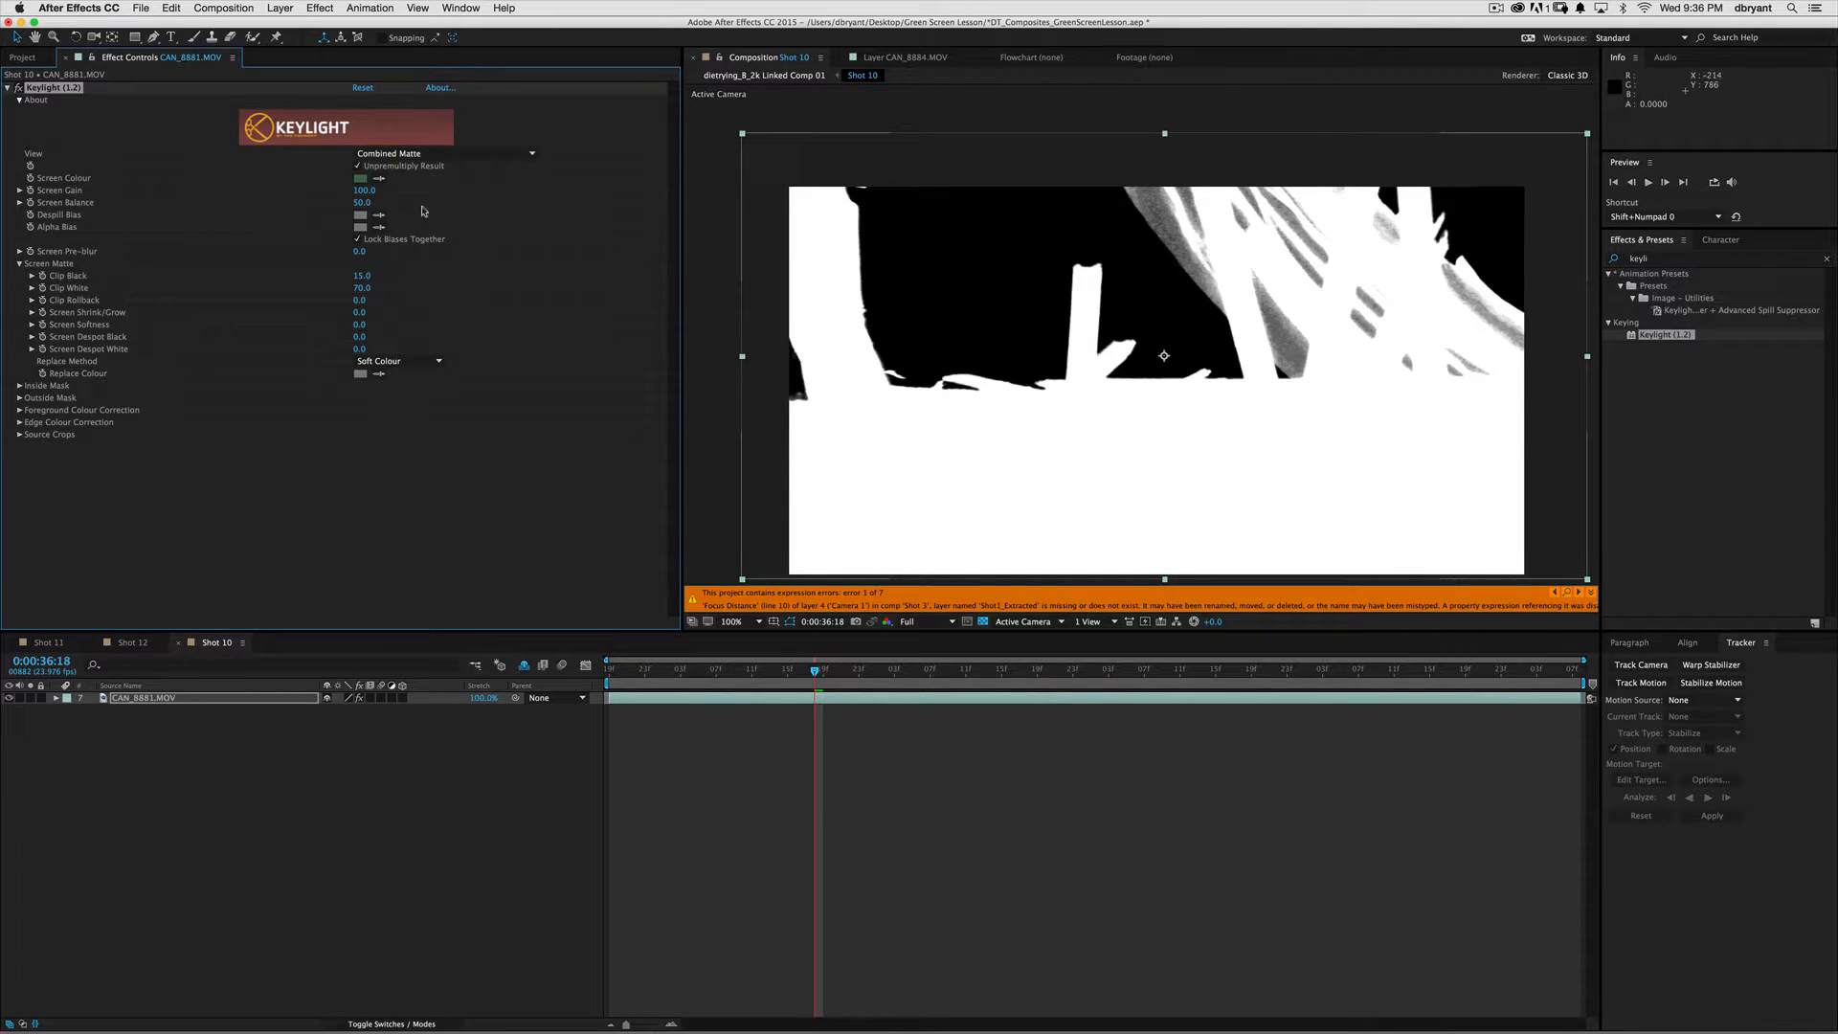
- Switch the Keylight view to Final Result and scrub the playhead to 0:00:36:11
click(401, 155)
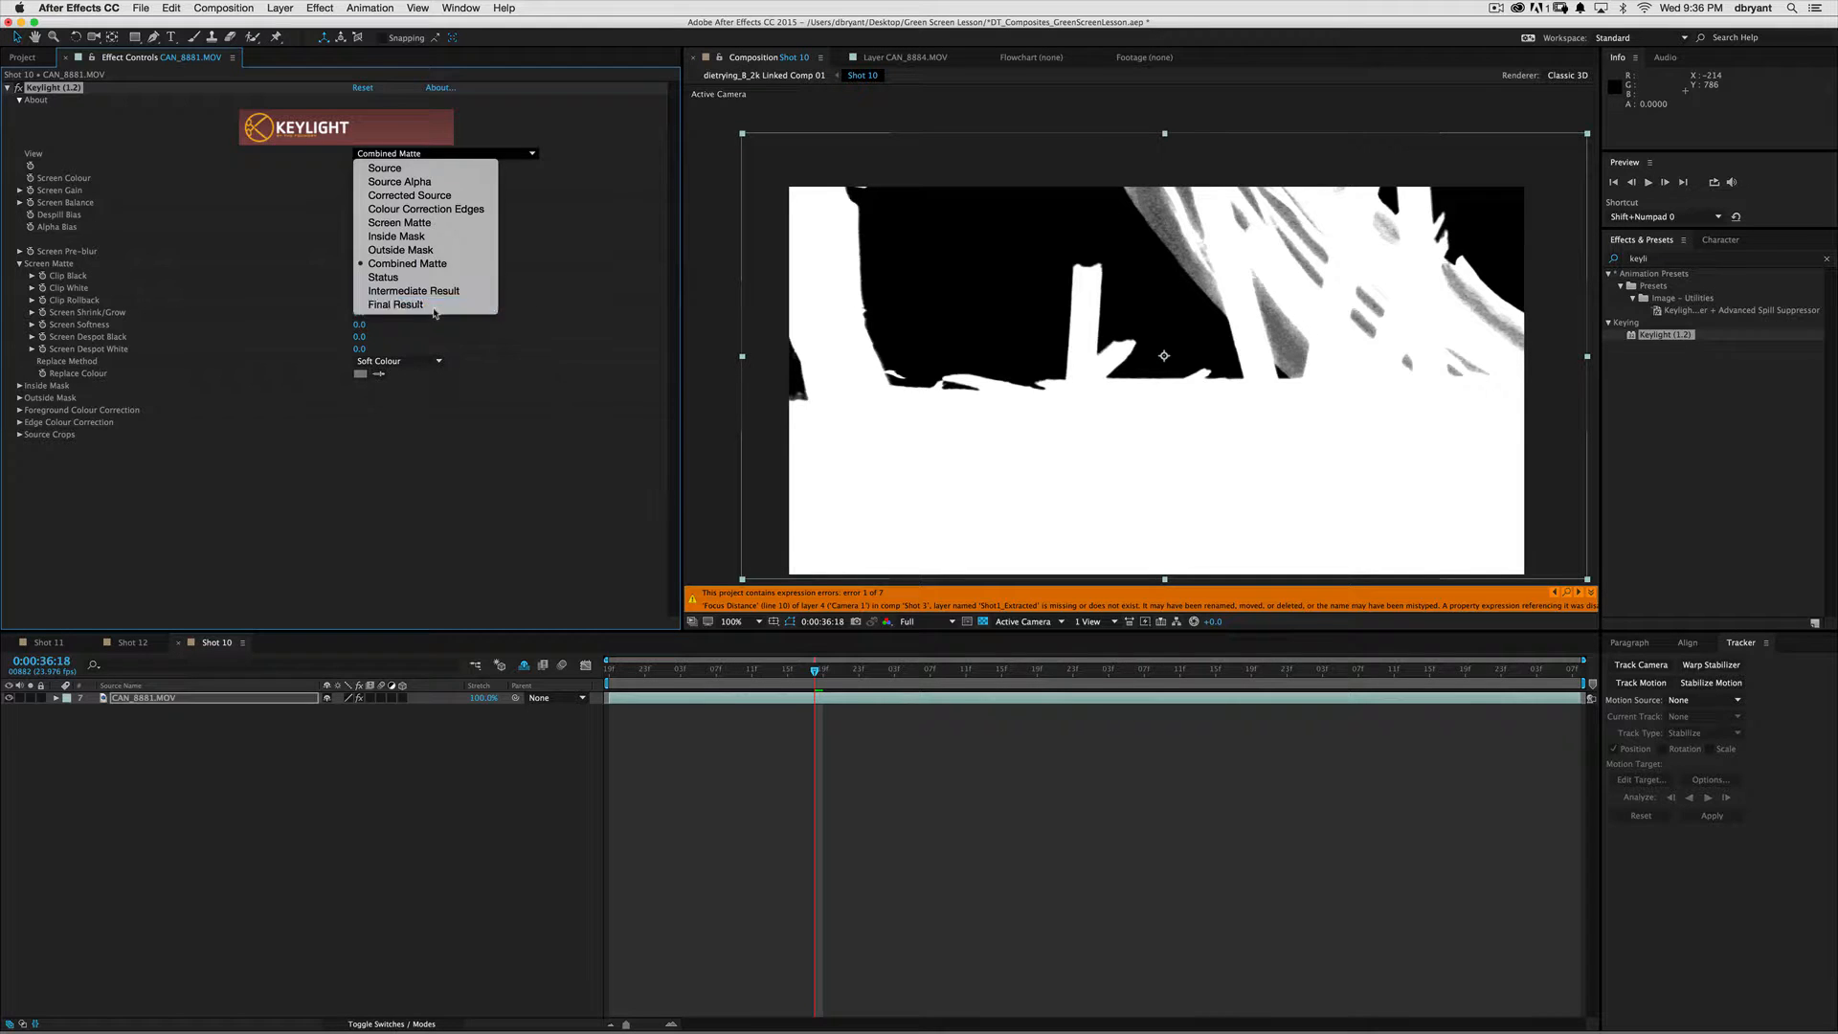
click(433, 314)
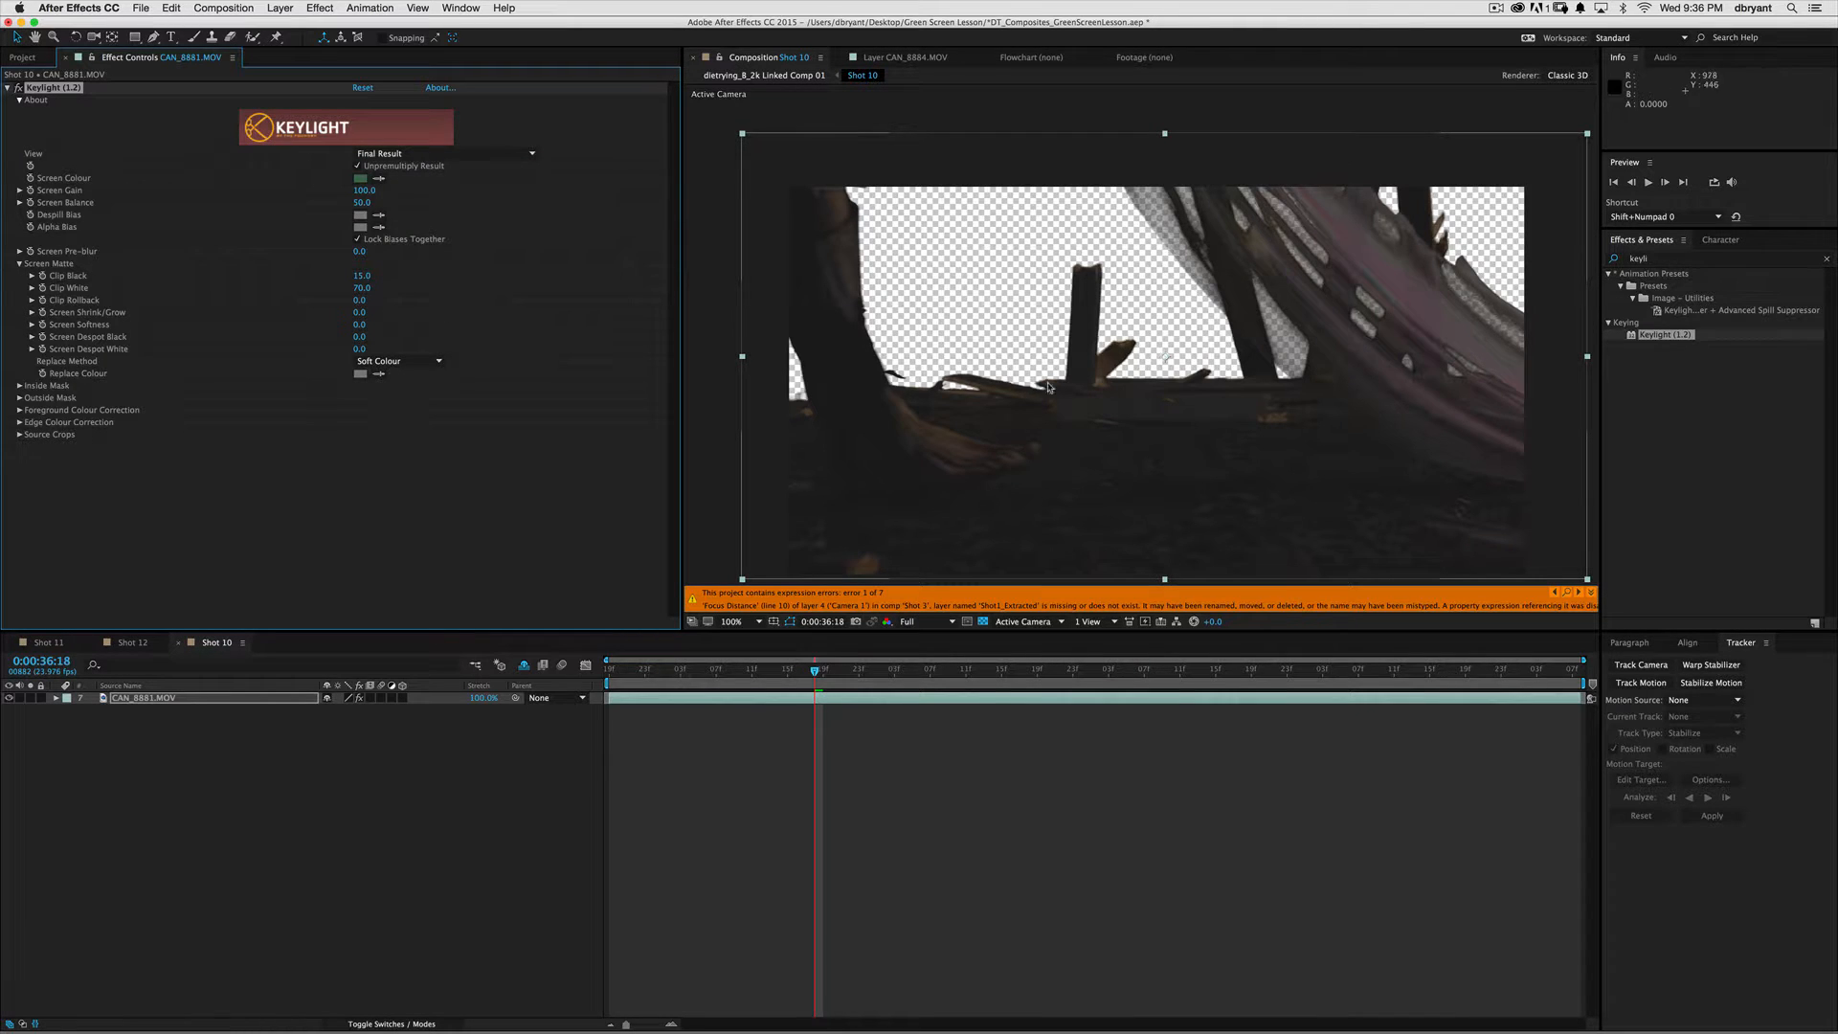
drag(800, 682, 753, 676)
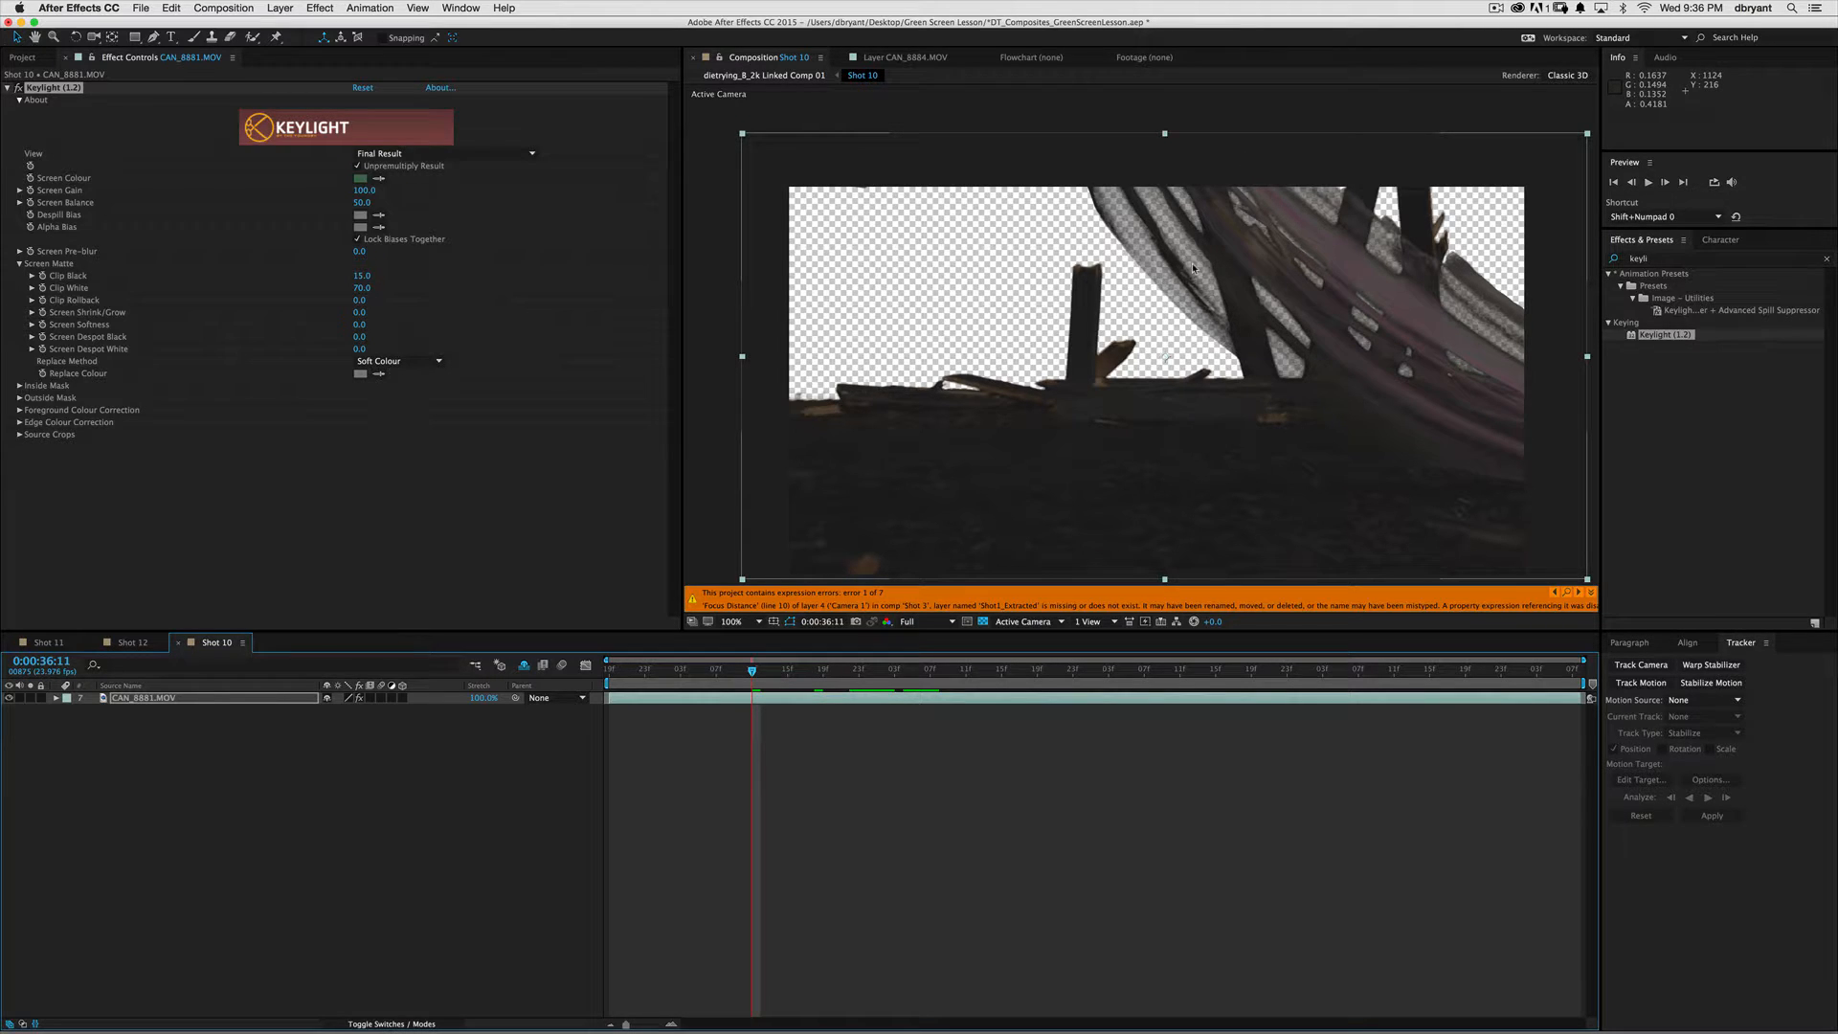
click(563, 493)
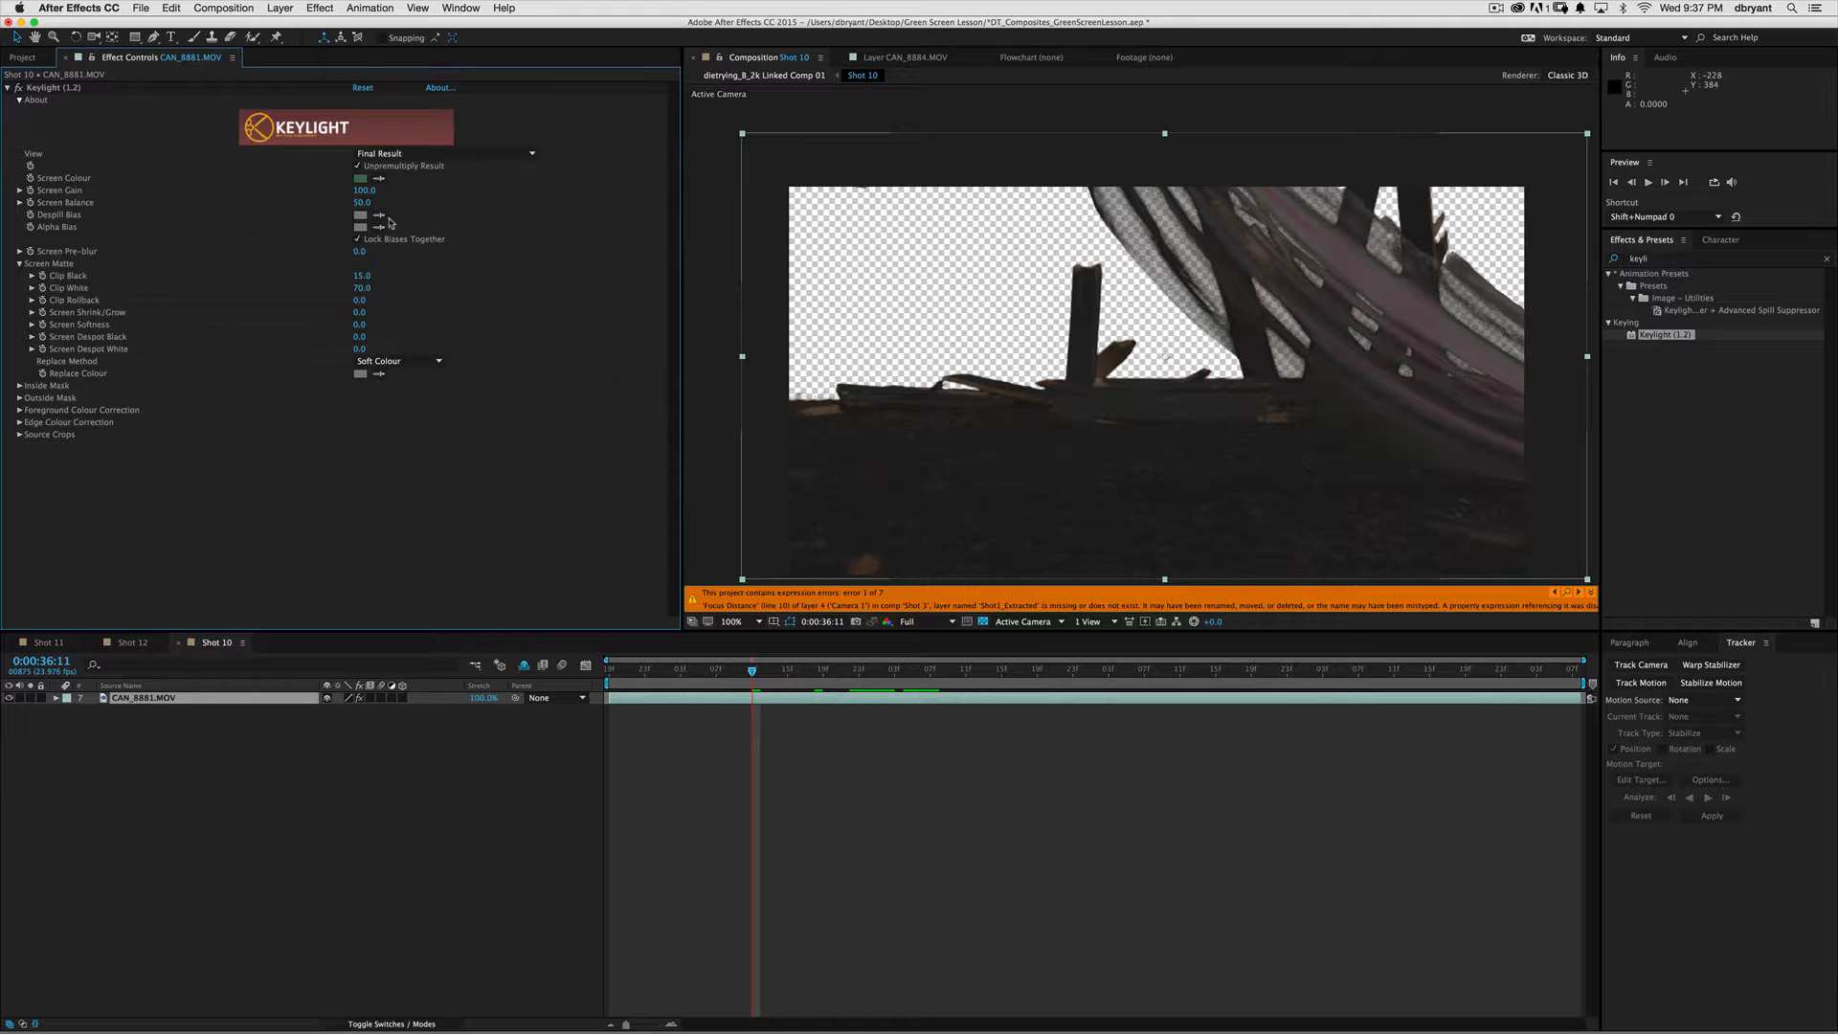
click(386, 154)
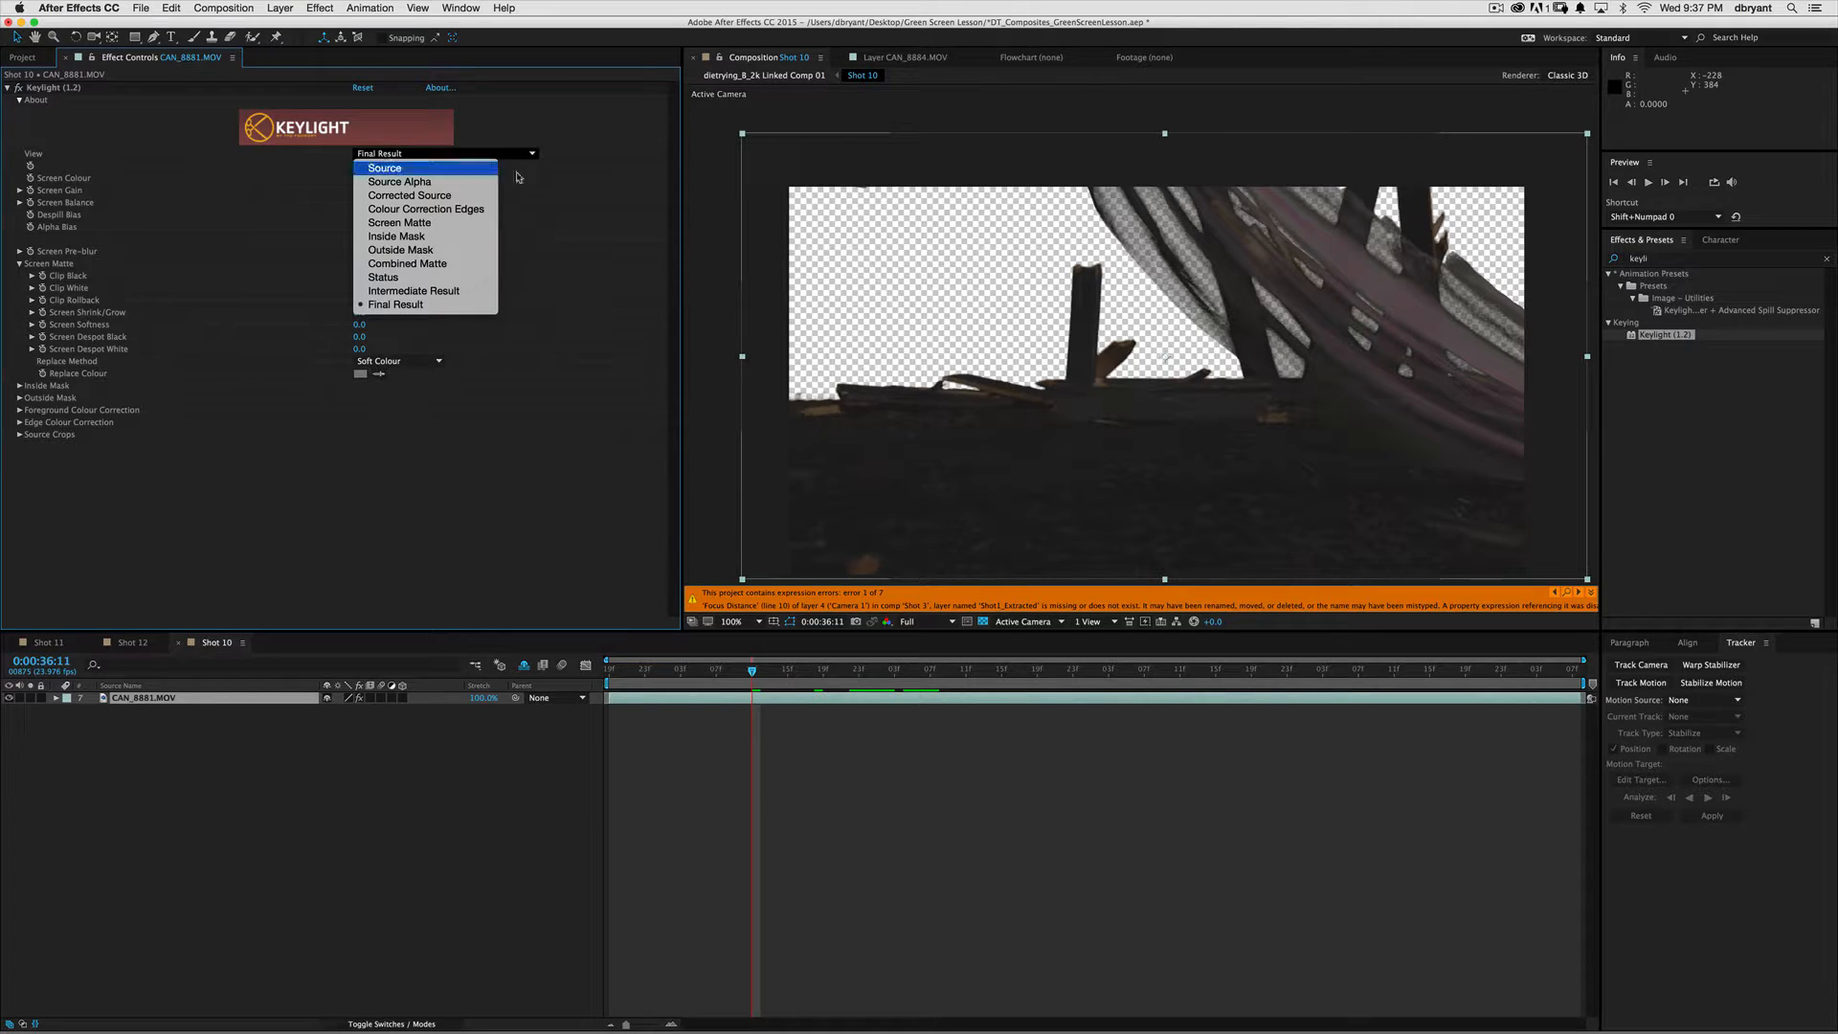
click(569, 220)
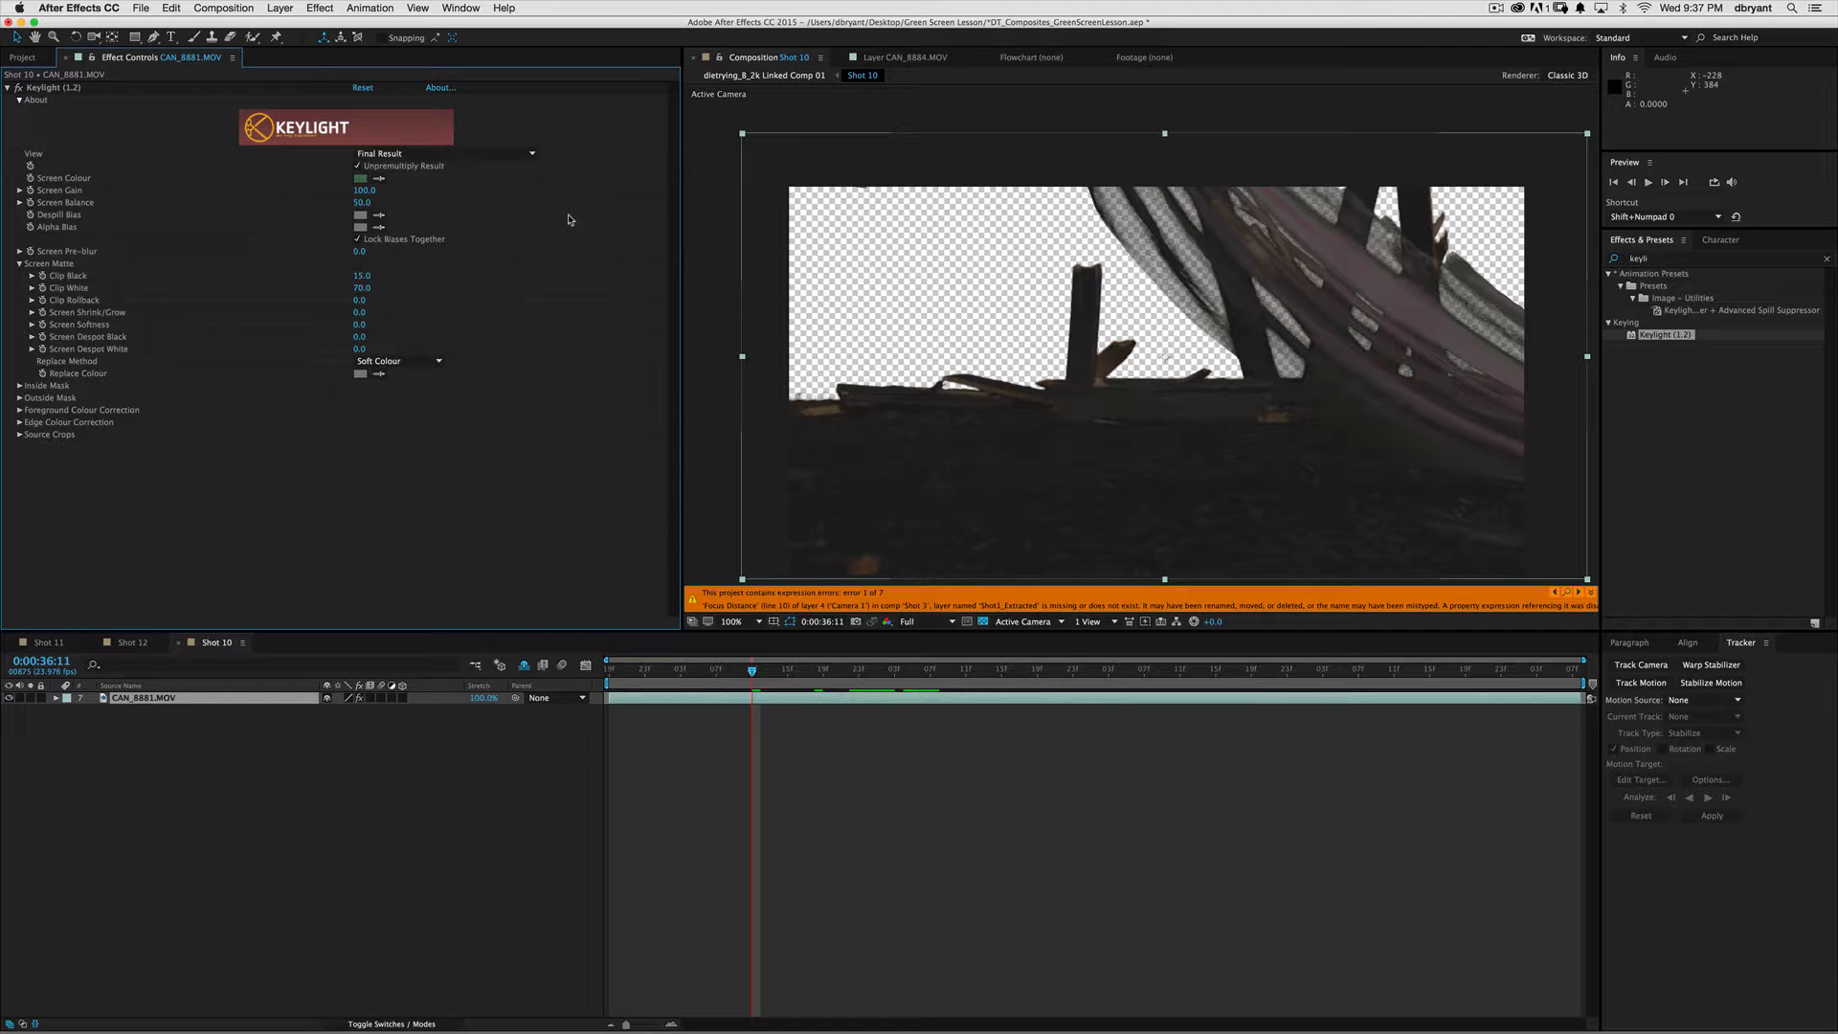
- Set Keylight's Screen Shrink/Grow to -1.1 and Screen Softness to 1
click(80, 92)
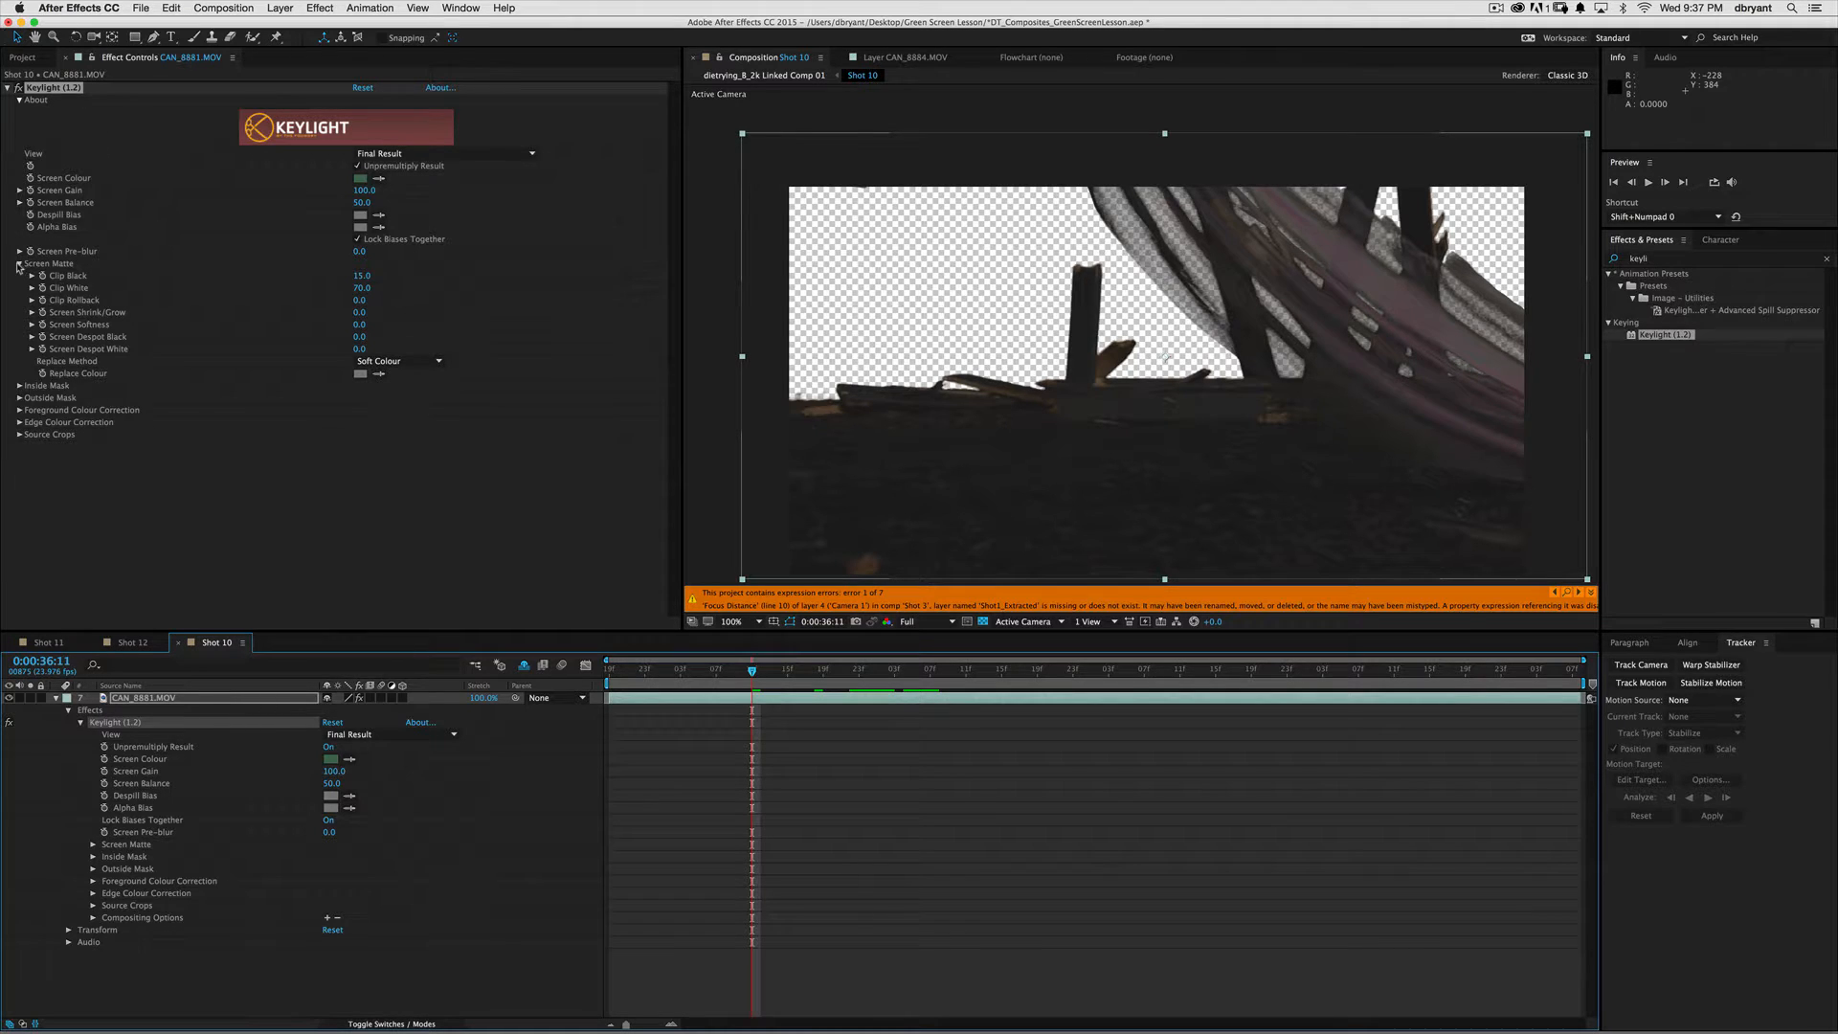
click(58, 269)
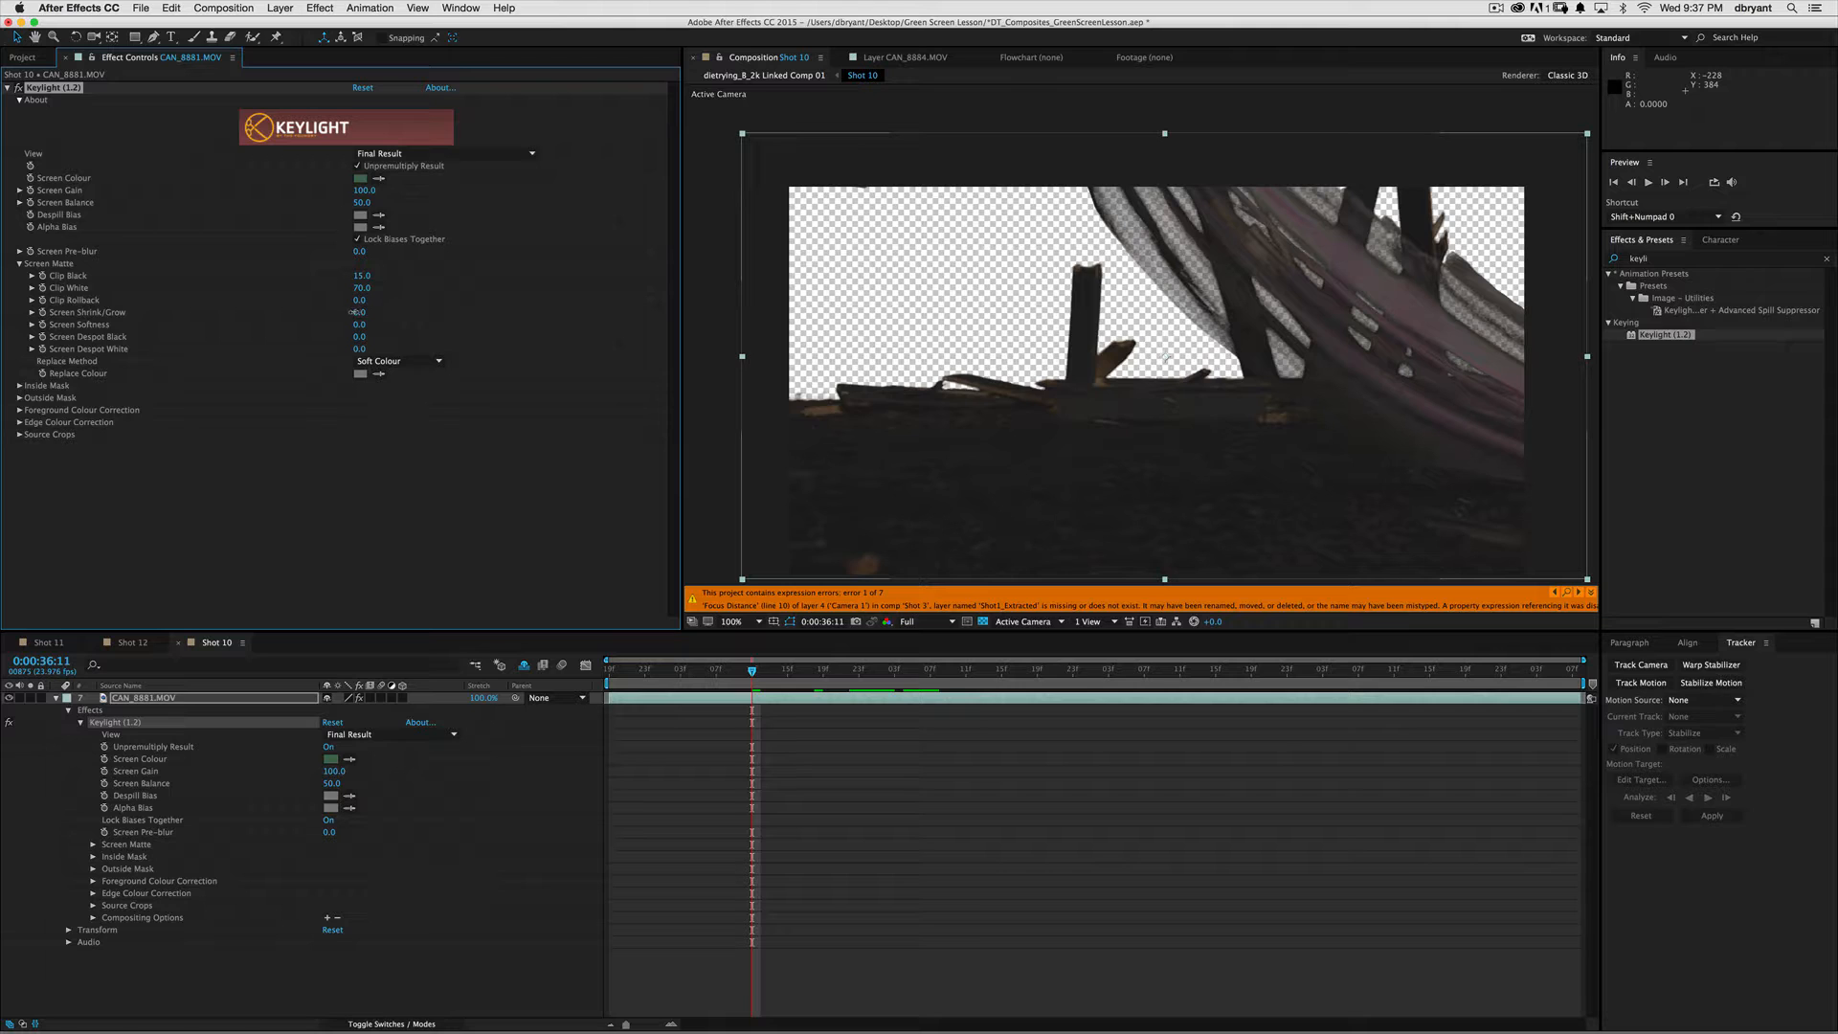
mouse_move(354, 312)
mouse_down()
mouse_move(321, 310)
mouse_move(350, 308)
mouse_up()
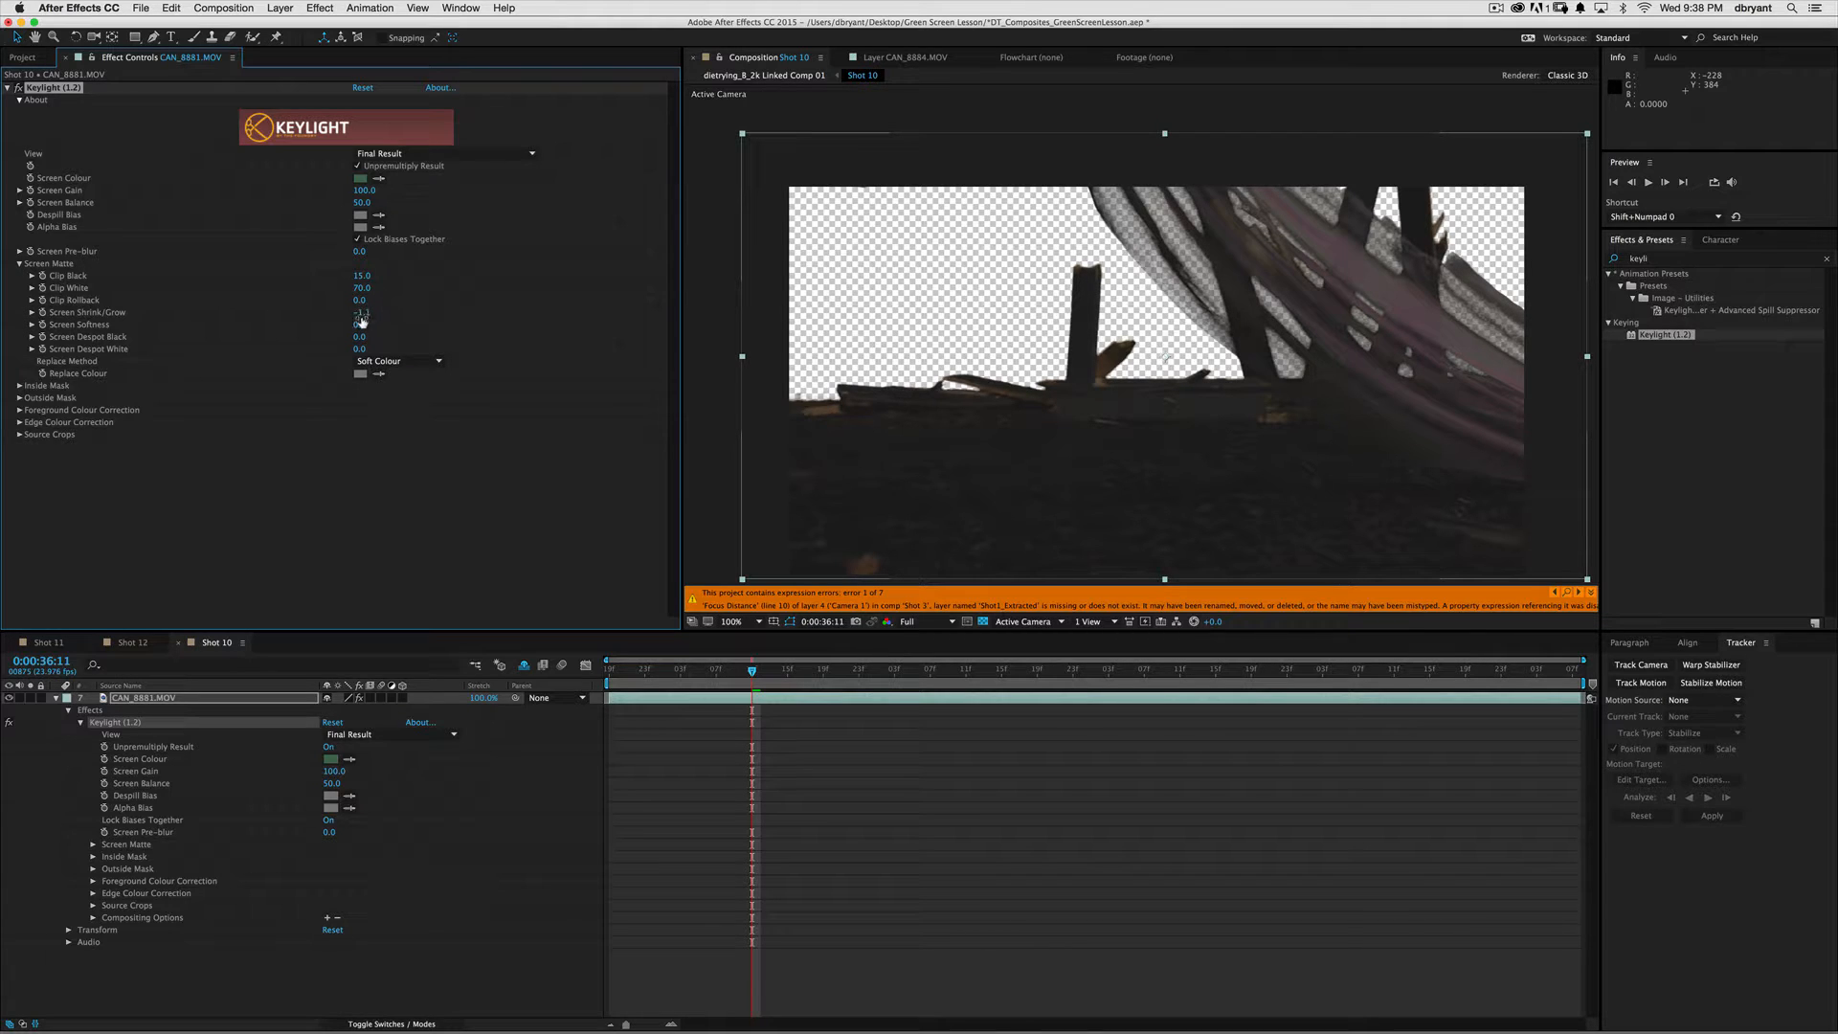
key(super+z)
- Compare the Source and Final Result views at 400% around the edges of the upright wooden post
click(460, 154)
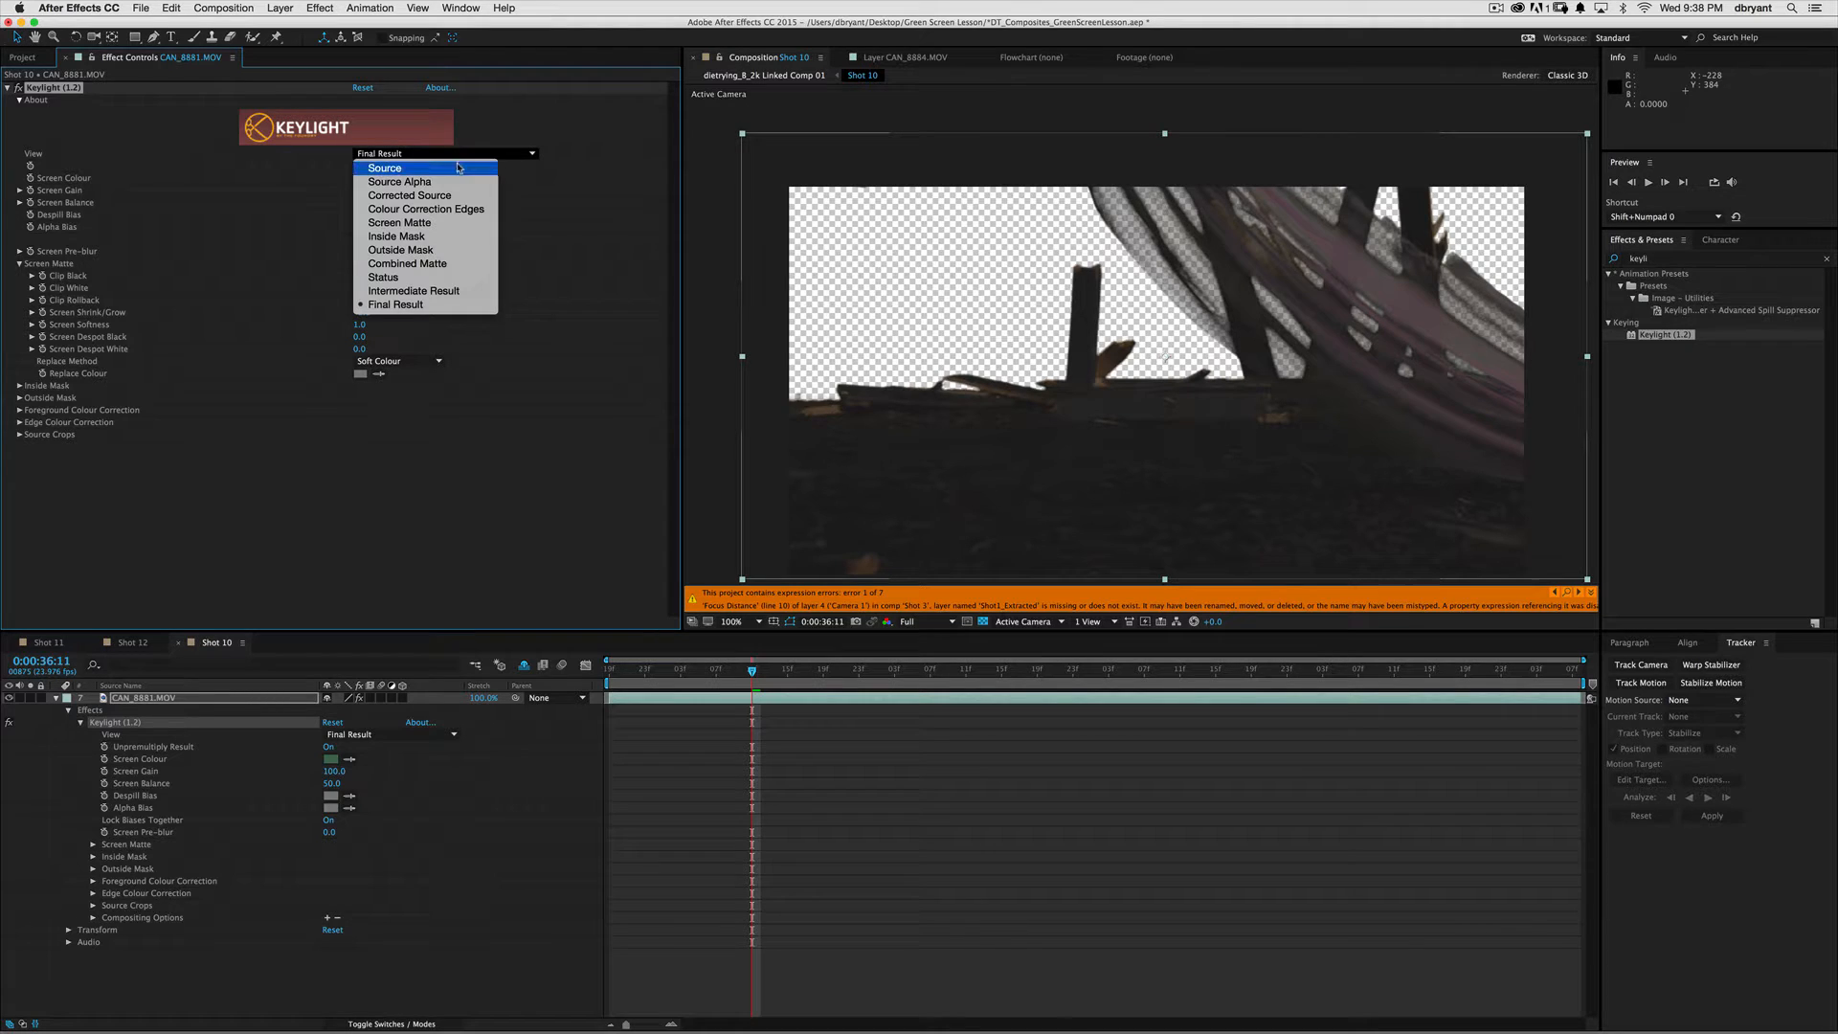
click(385, 168)
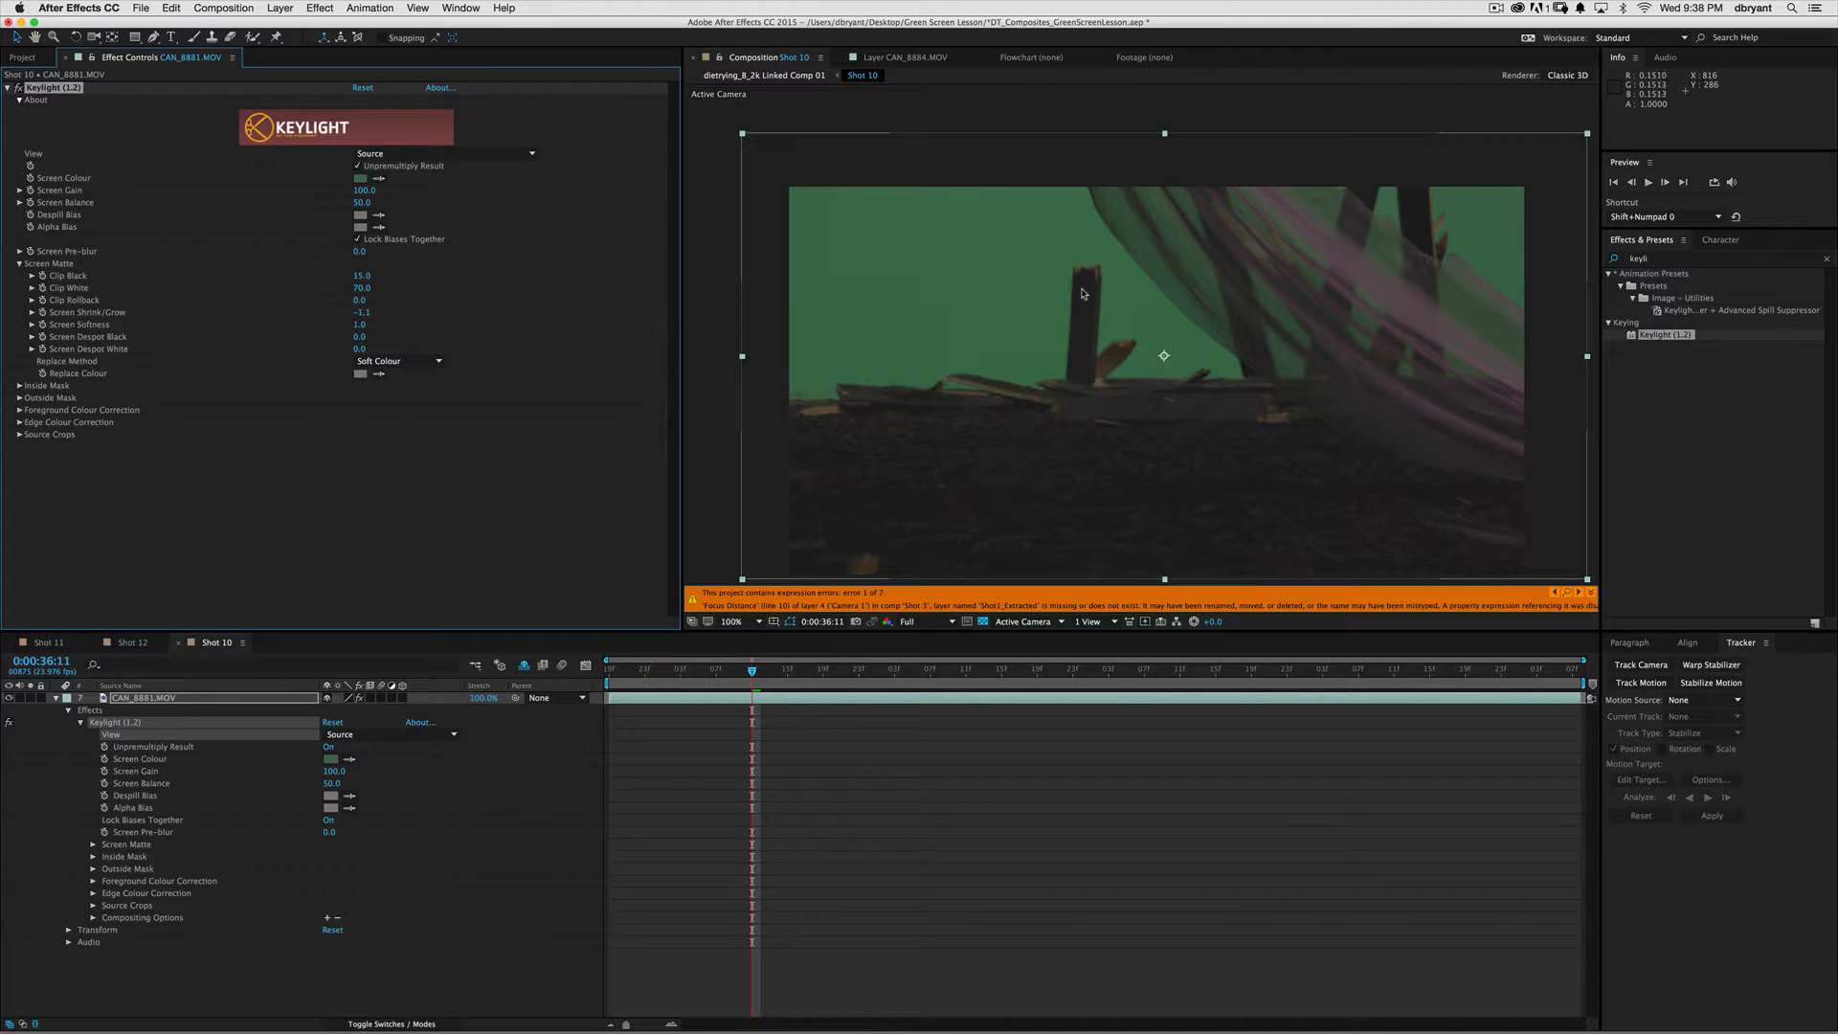
key(period)
key(period)
drag(955, 252, 971, 330)
click(514, 155)
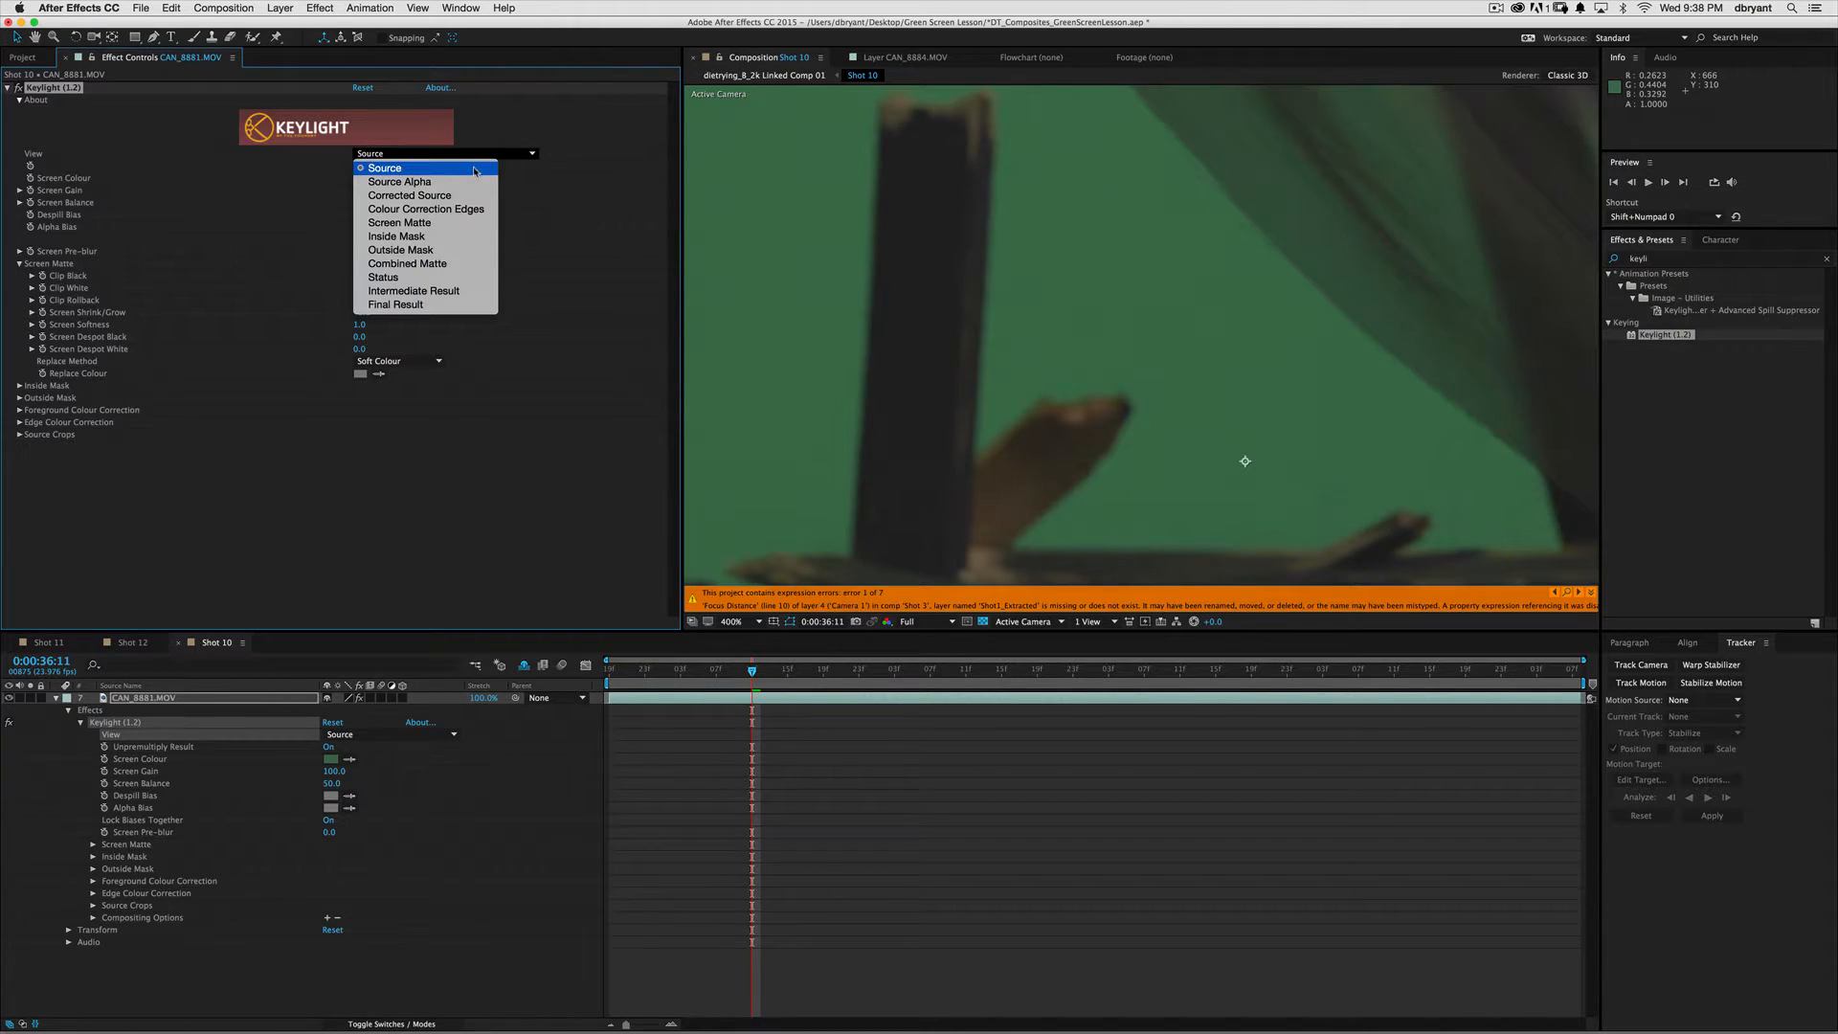
click(450, 305)
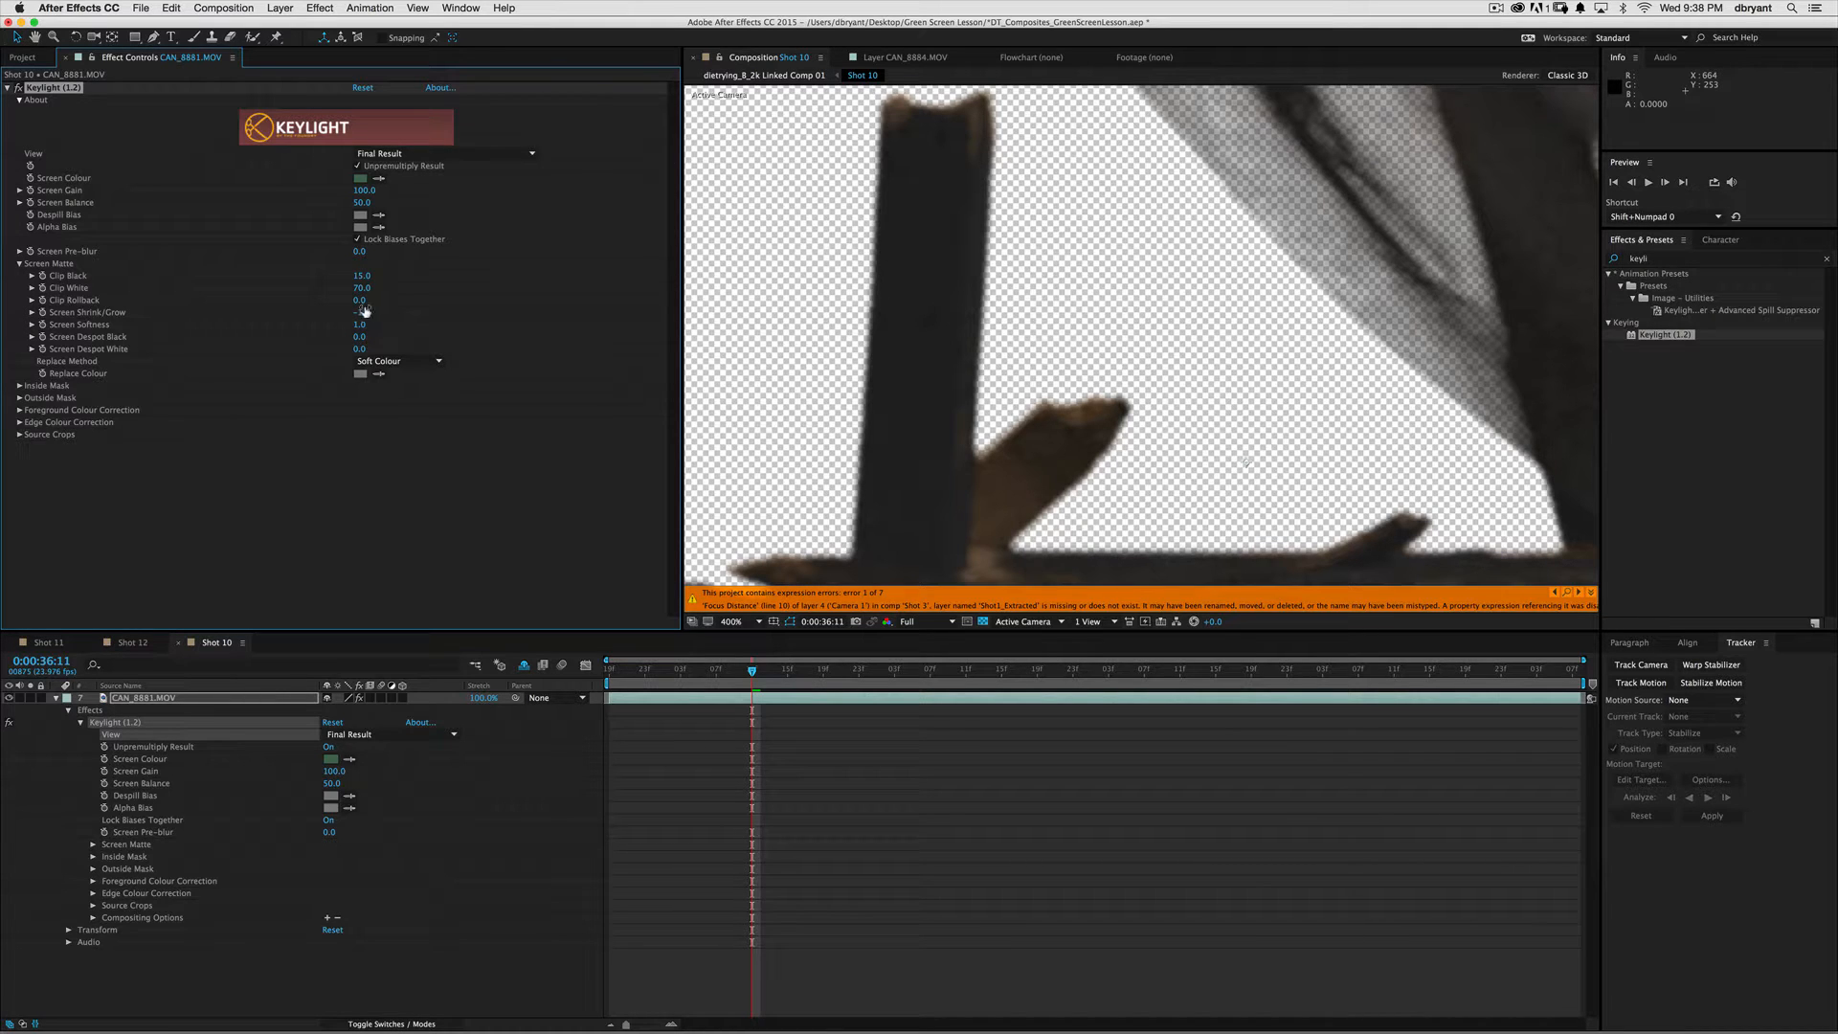
- Set Screen Shrink/Grow to -0.3 and Screen Softness to 0.4, and check the keyed edges against the Source view
drag(367, 305, 369, 308)
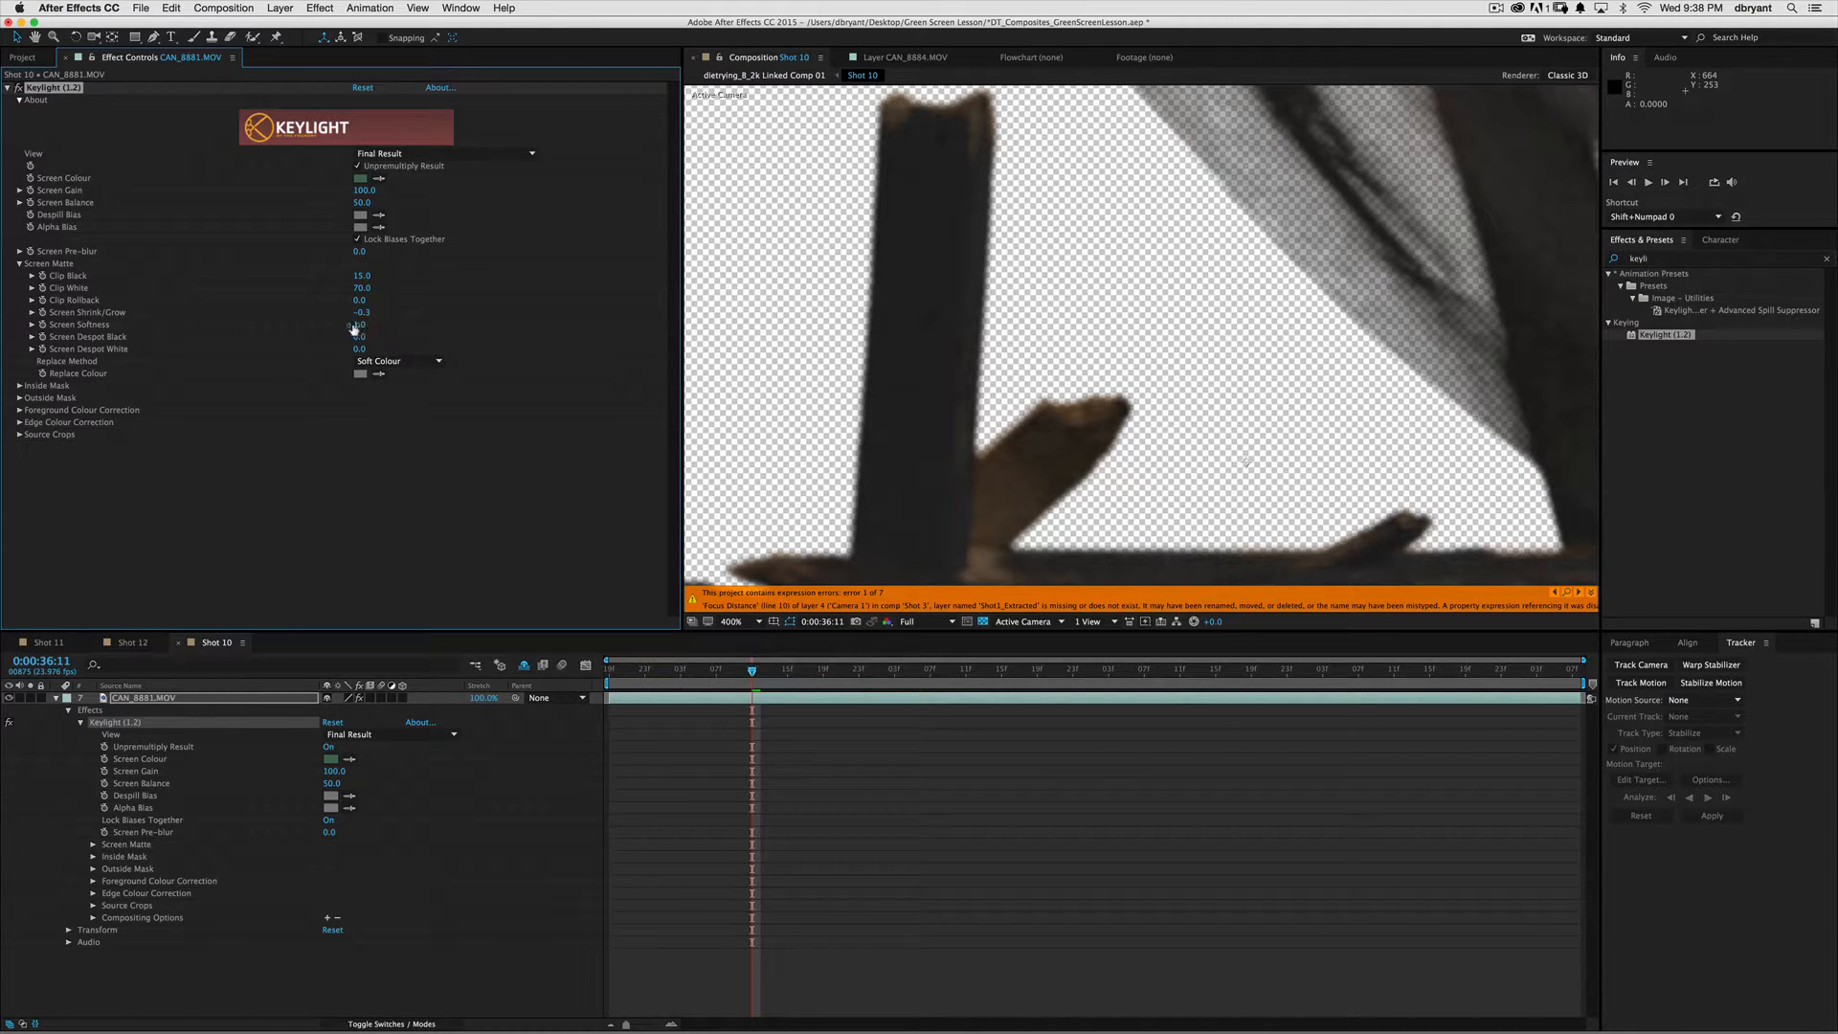
drag(357, 324, 346, 323)
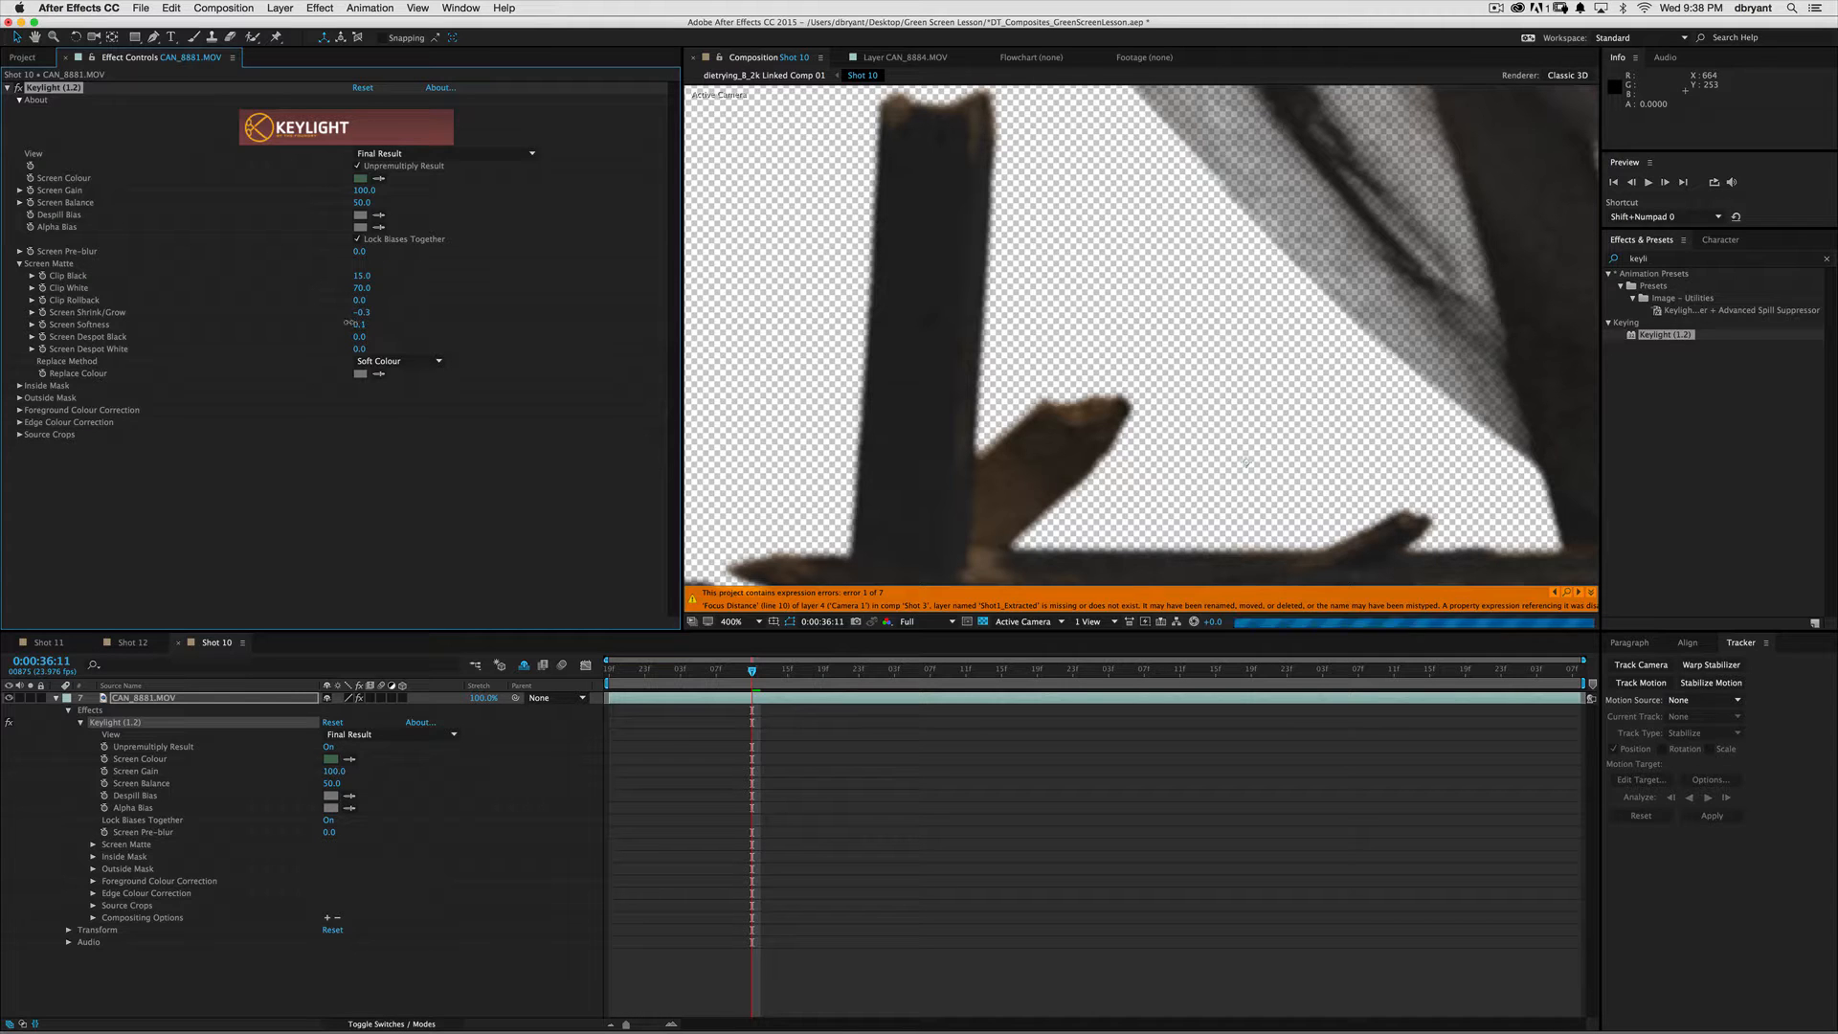
click(439, 154)
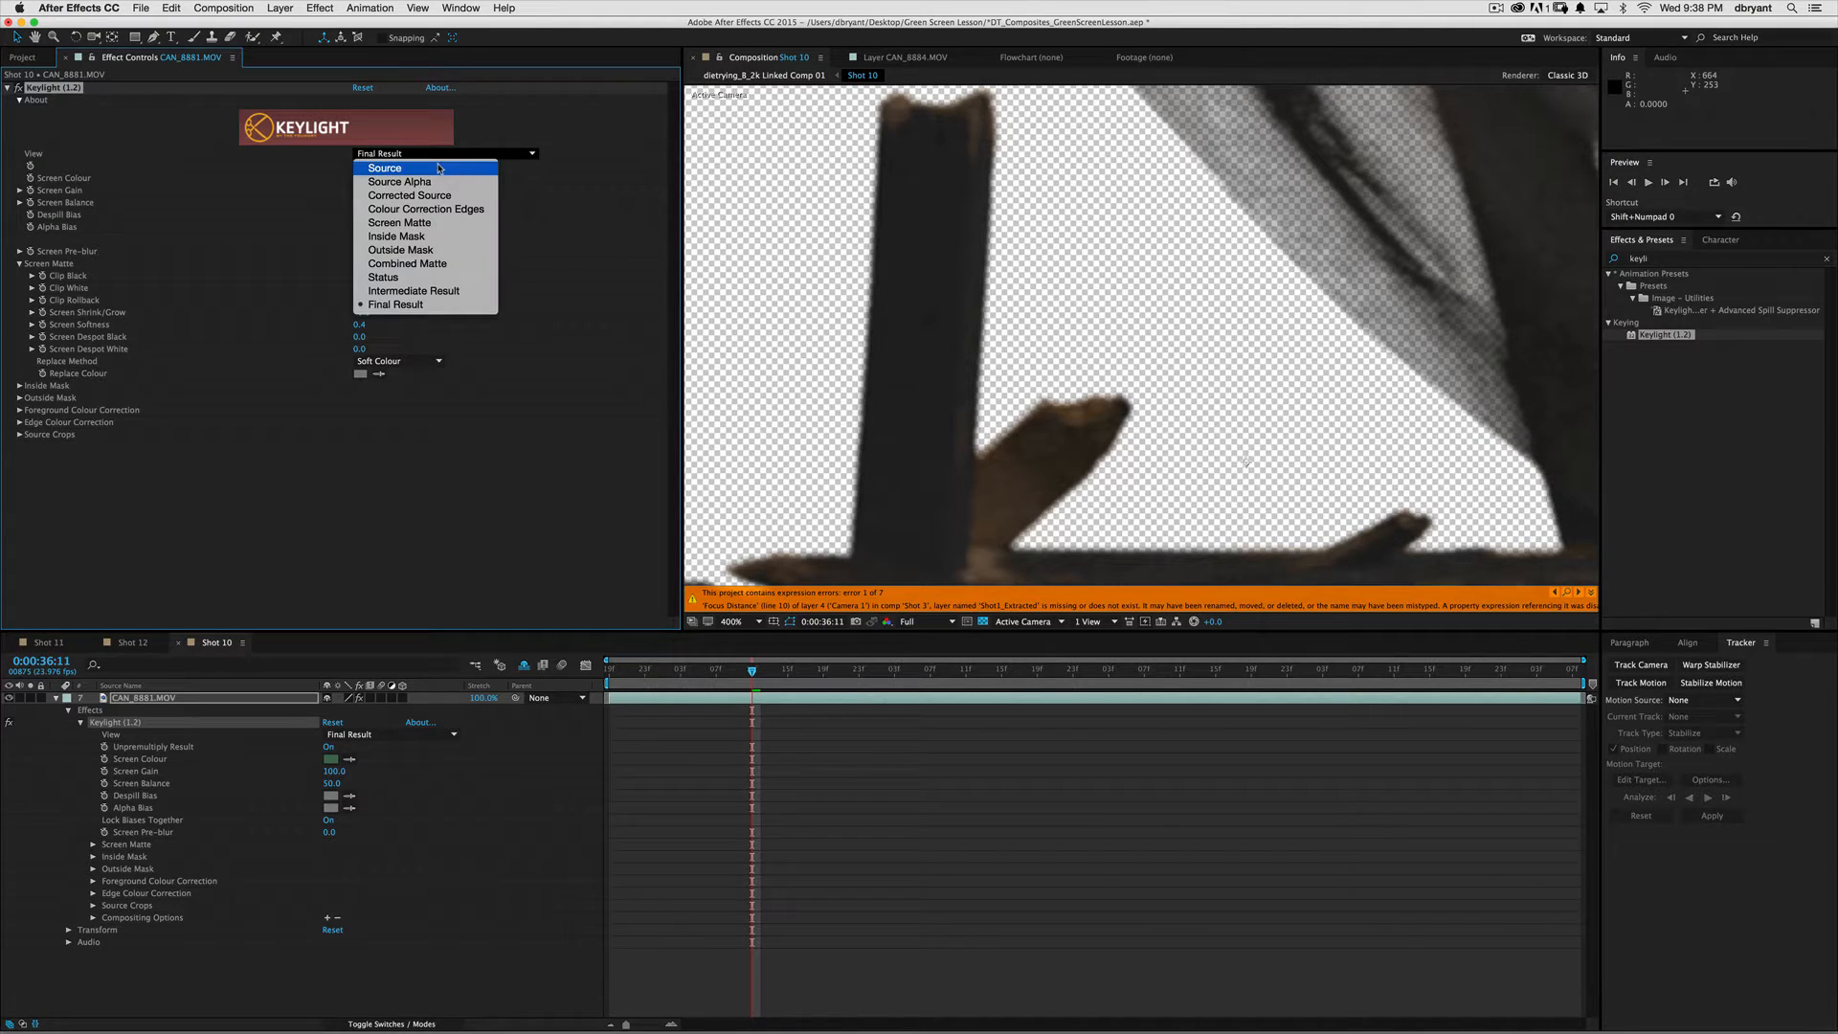
click(440, 168)
click(440, 154)
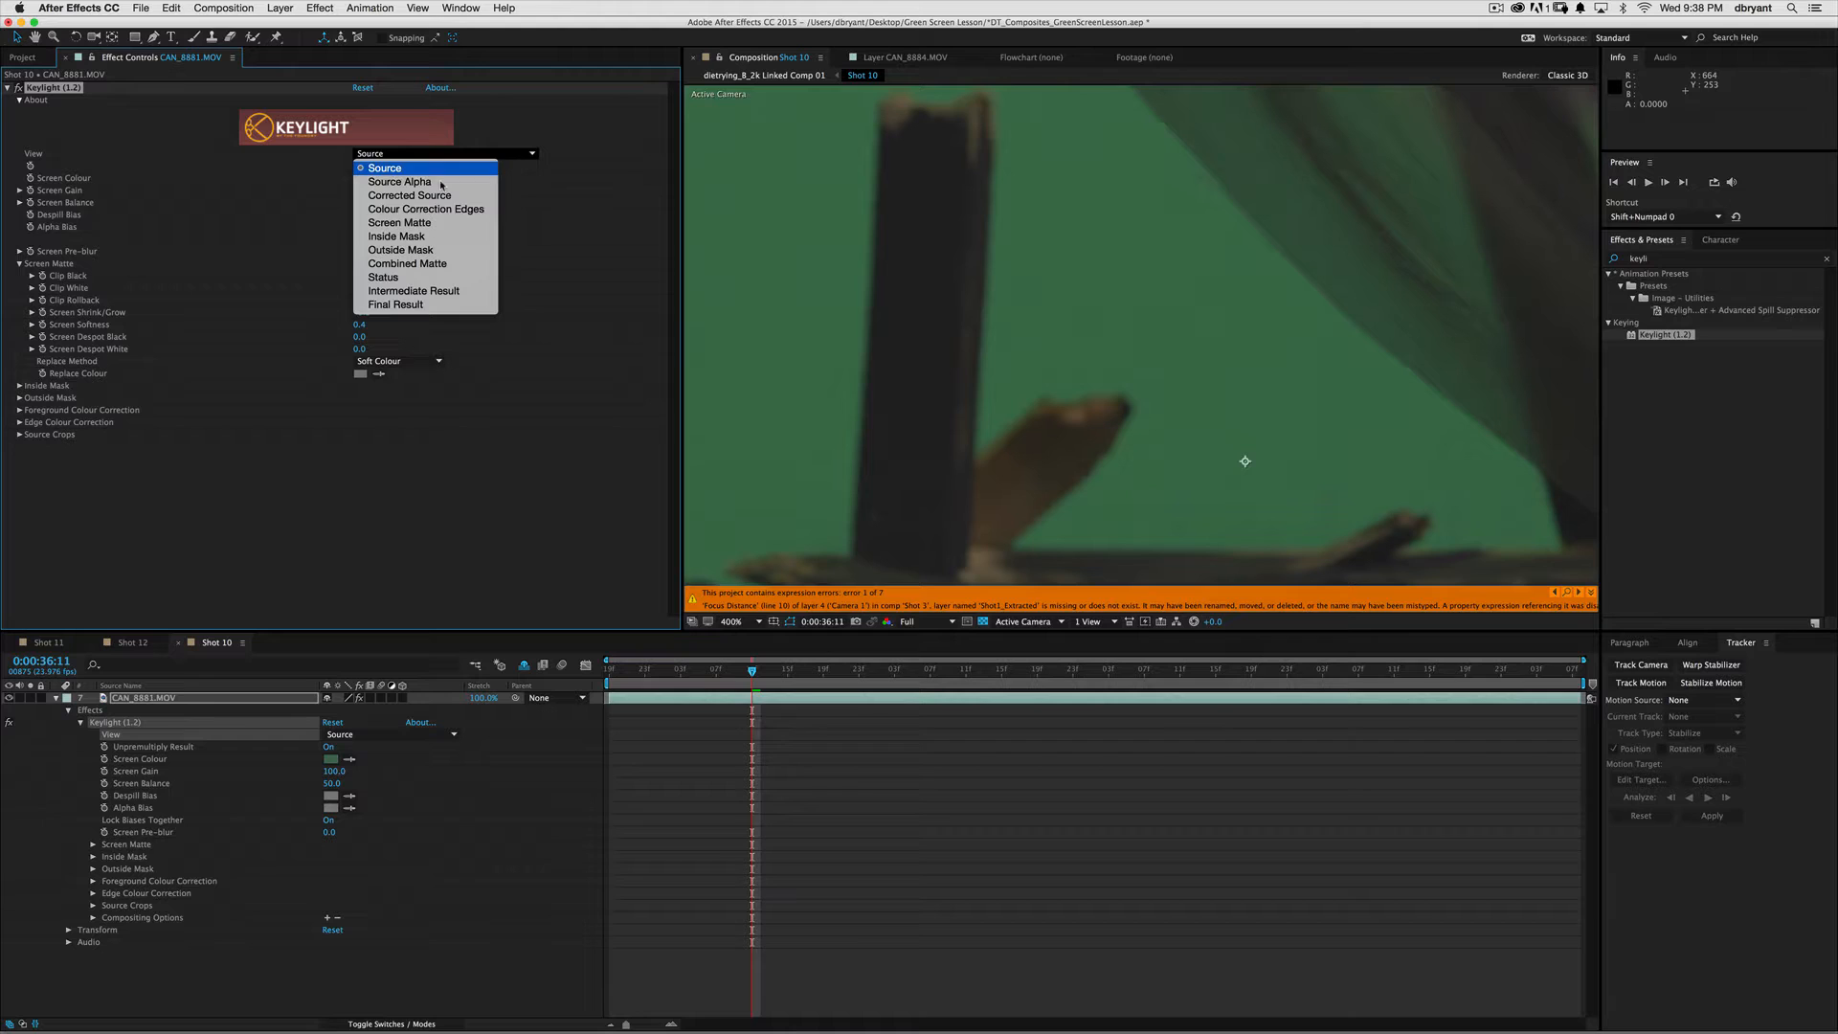
click(431, 304)
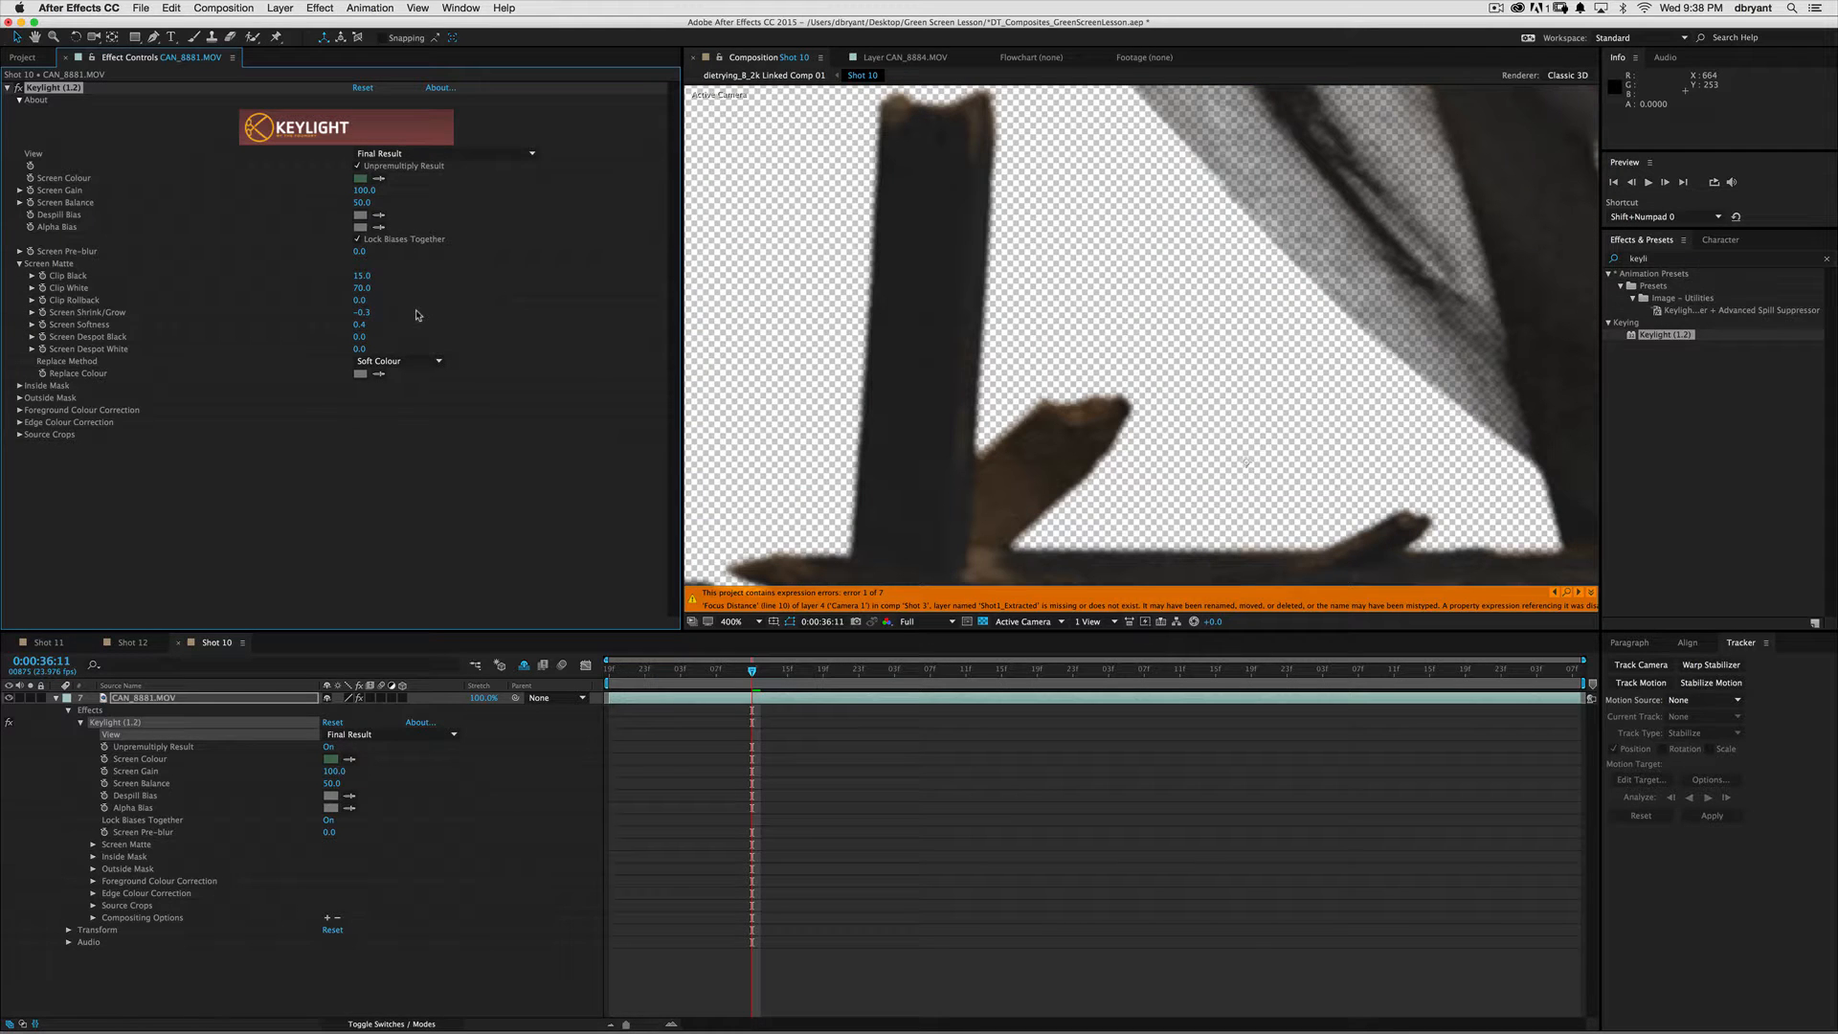
- Examine the keyed post, debris and translucent fabric edges both up close and across the whole frame
key(slash)
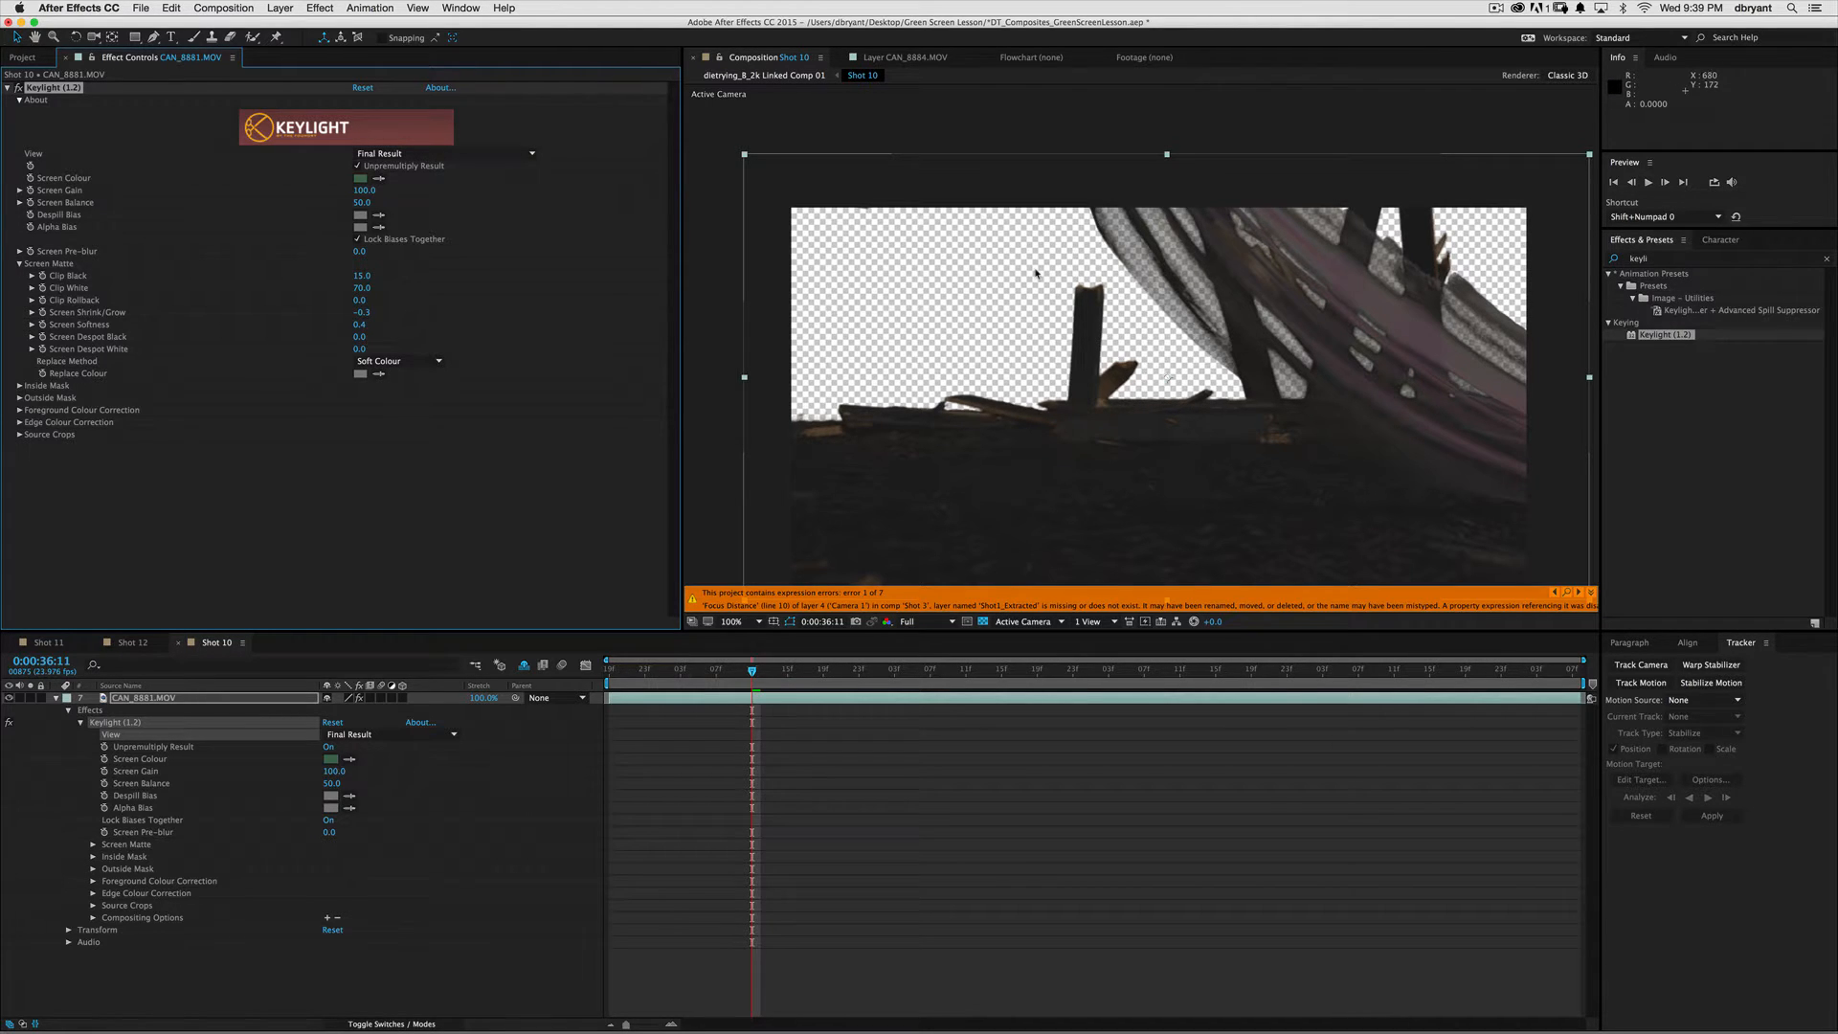
scroll(1036, 273, up, 1)
key(space)
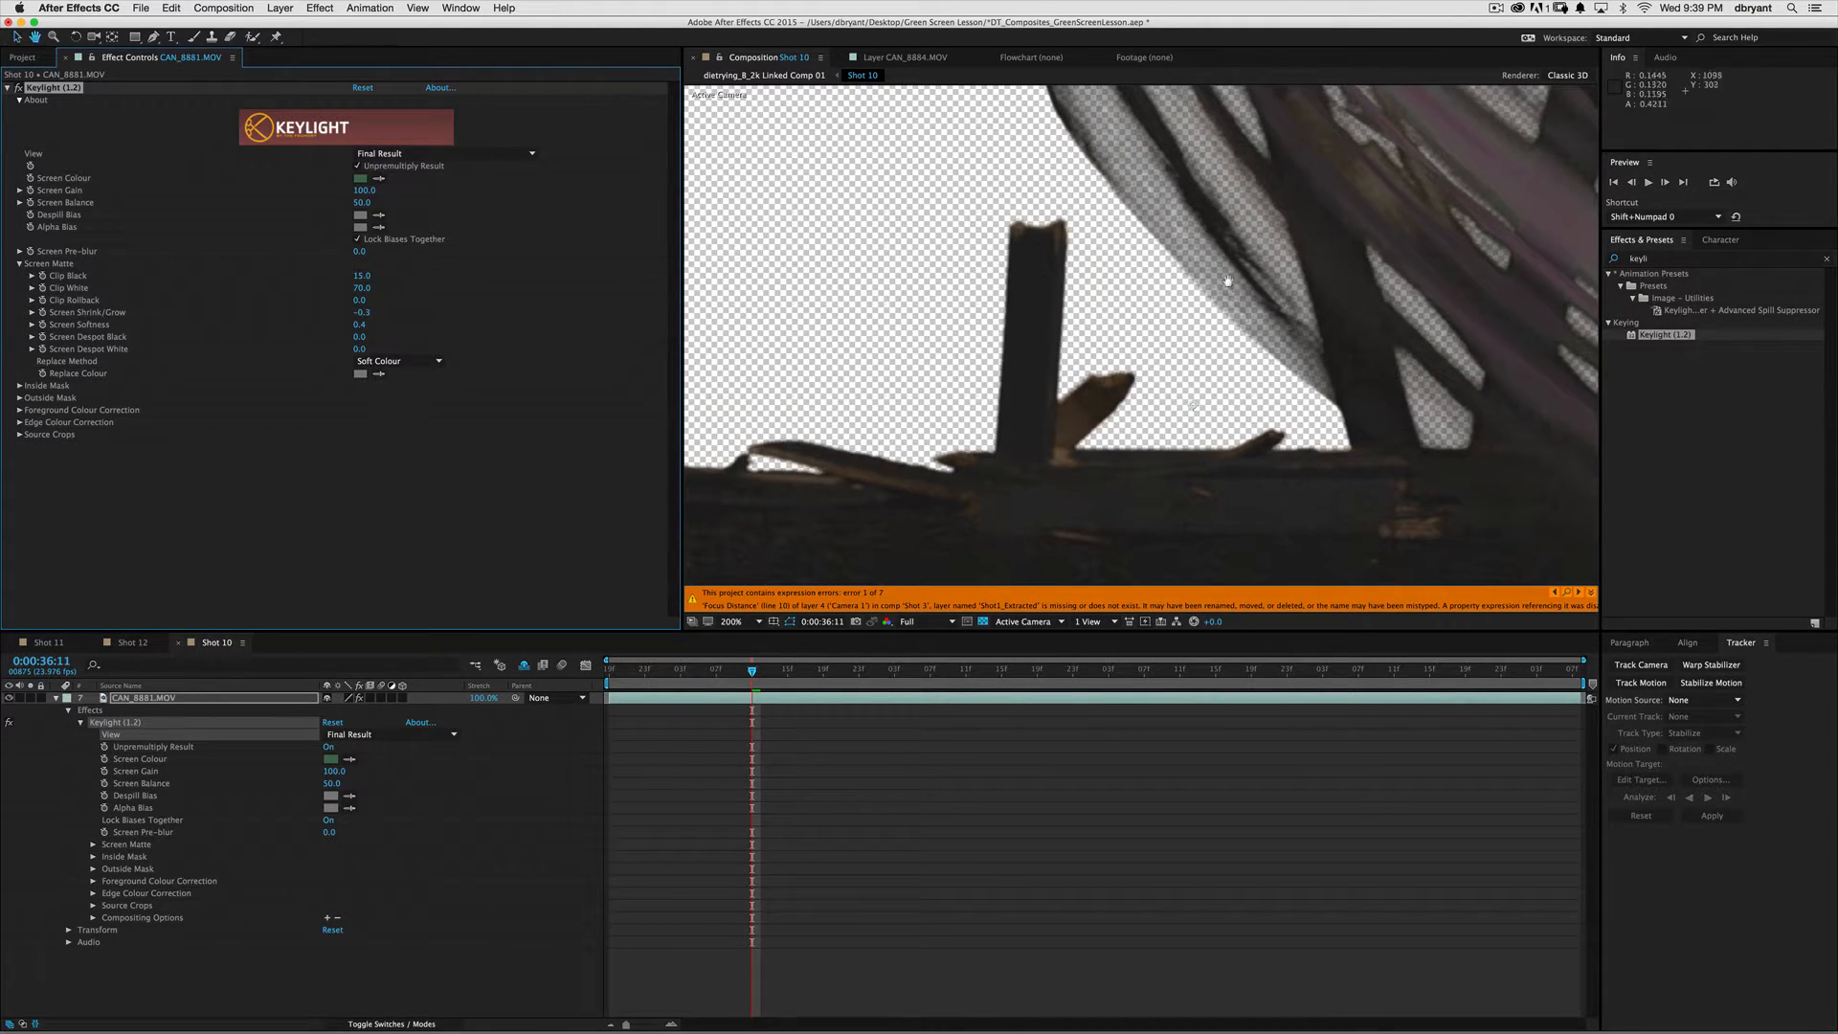
drag(1227, 279, 1012, 338)
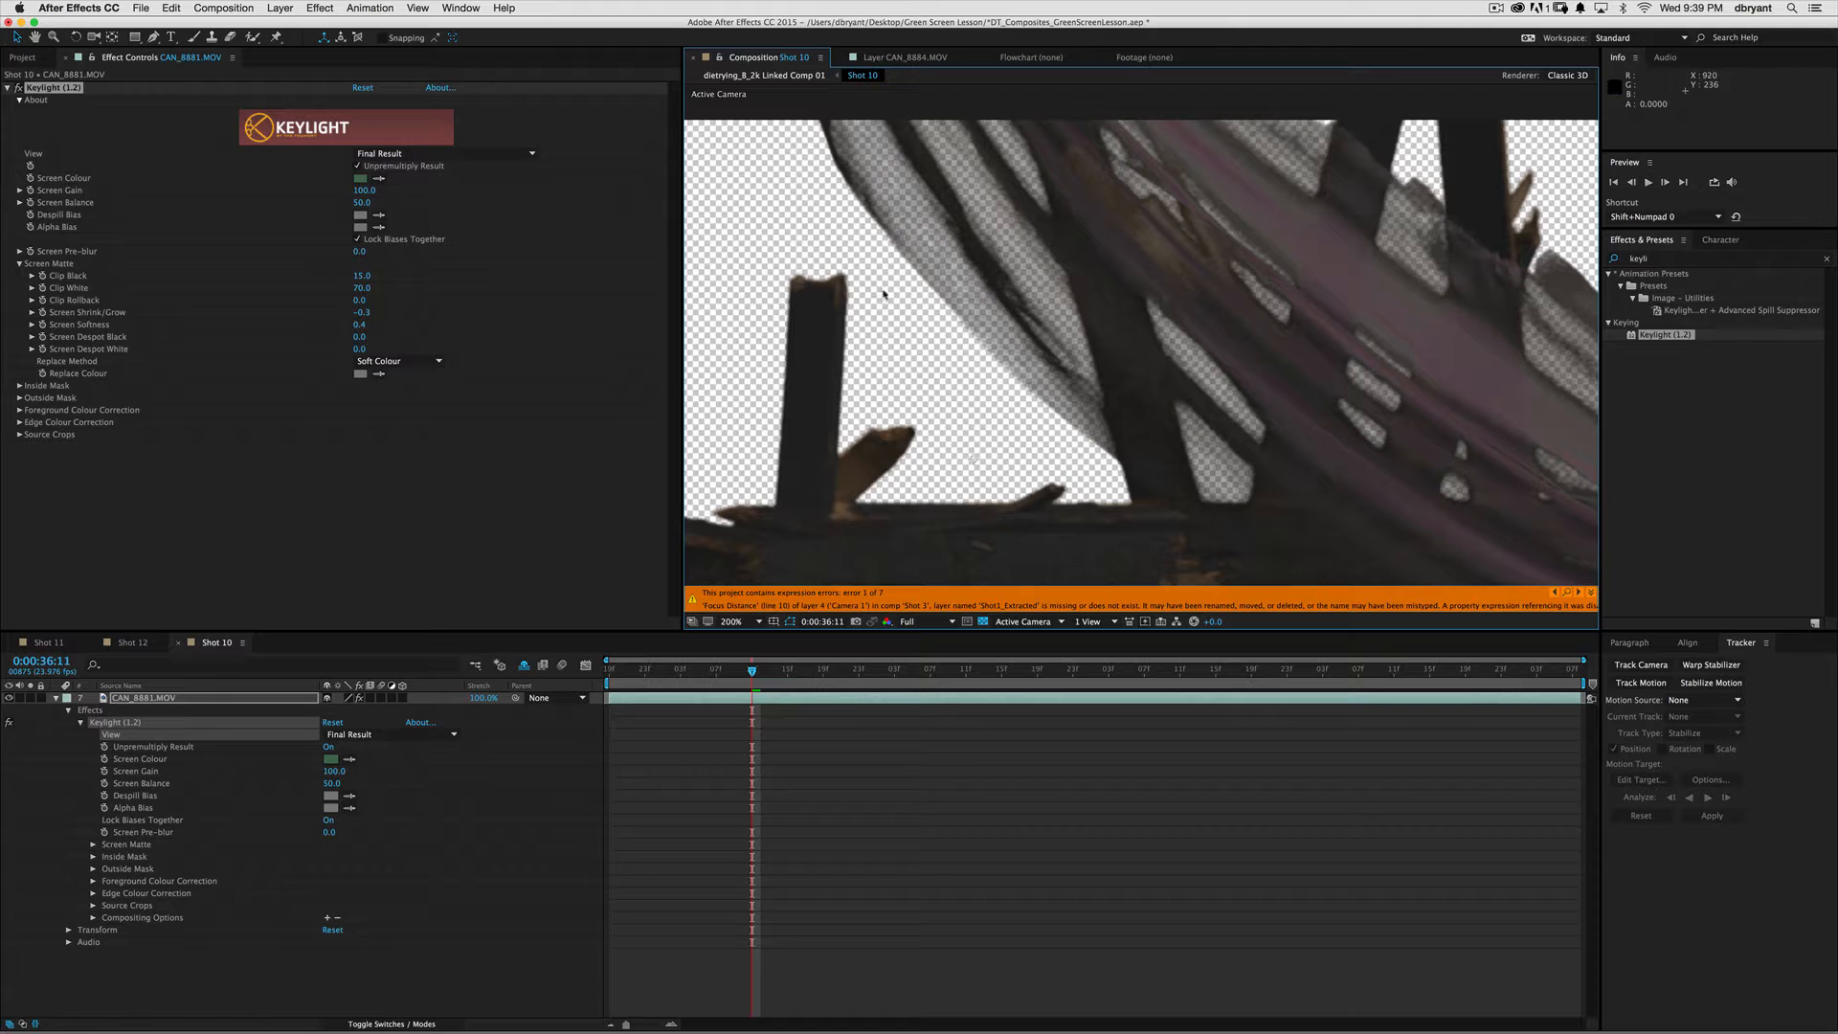
key(comma)
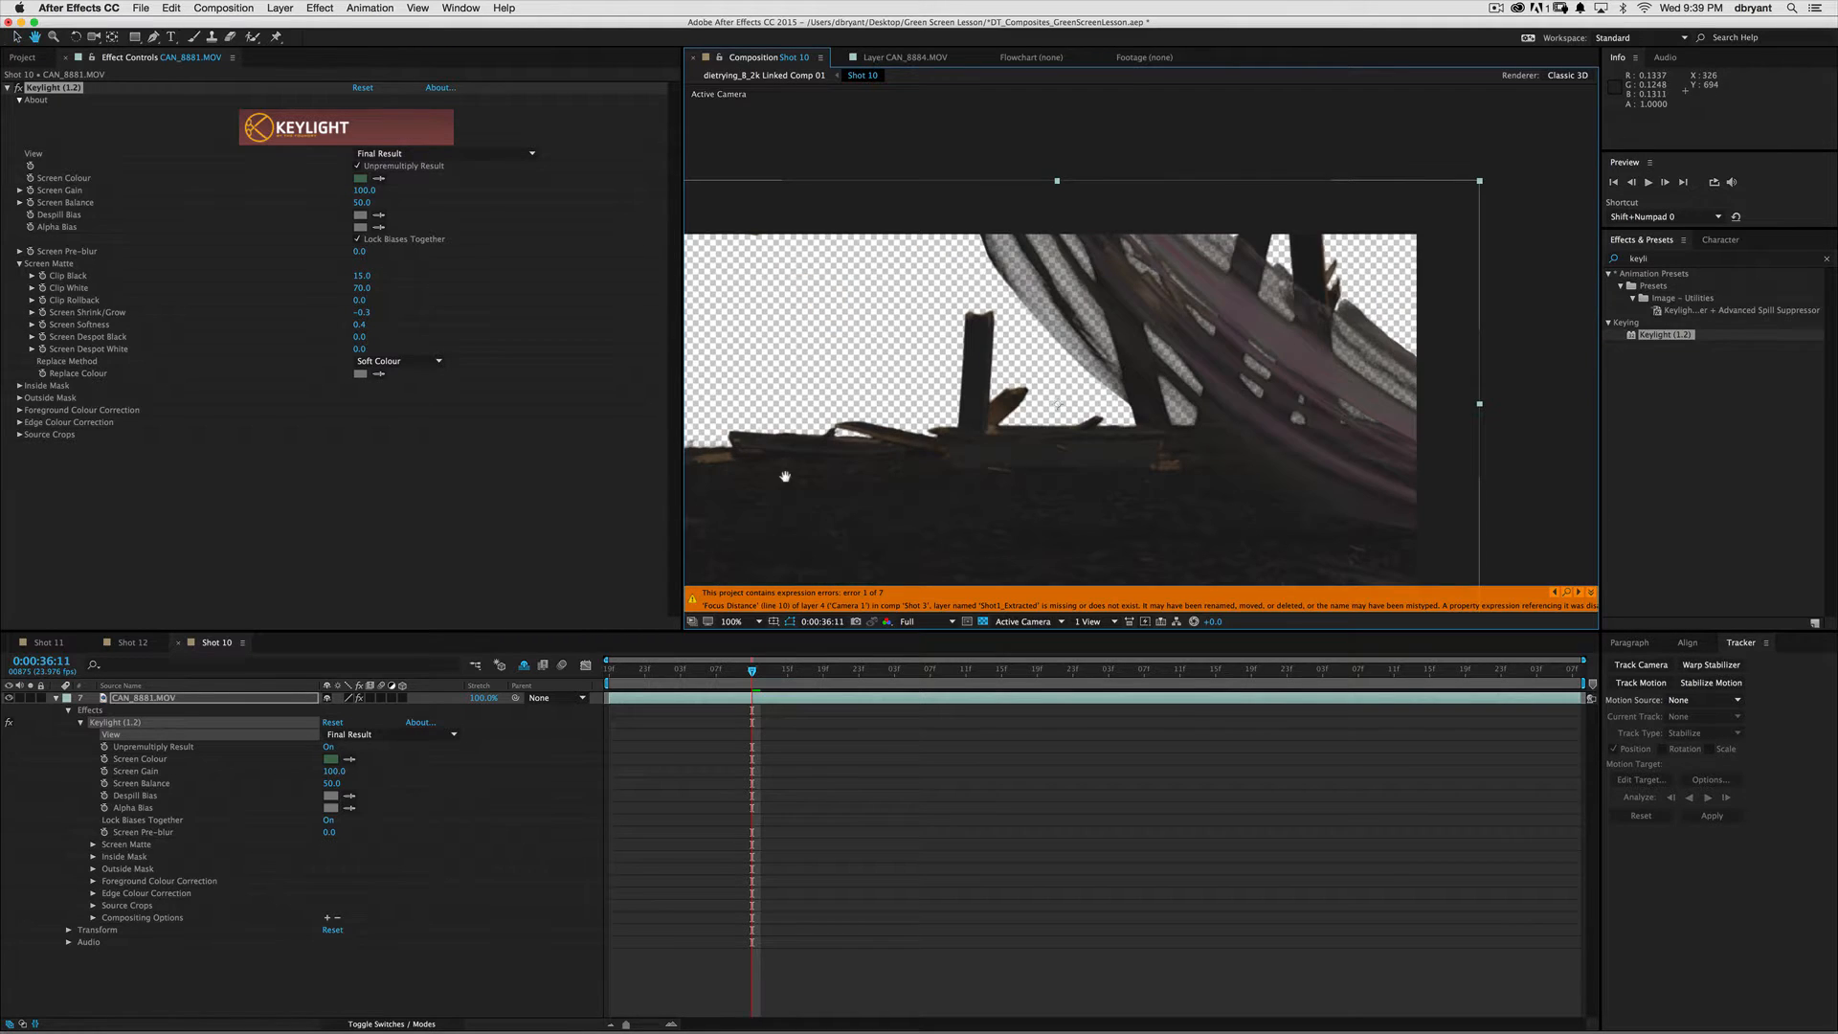
drag(784, 474, 1003, 290)
key(comma)
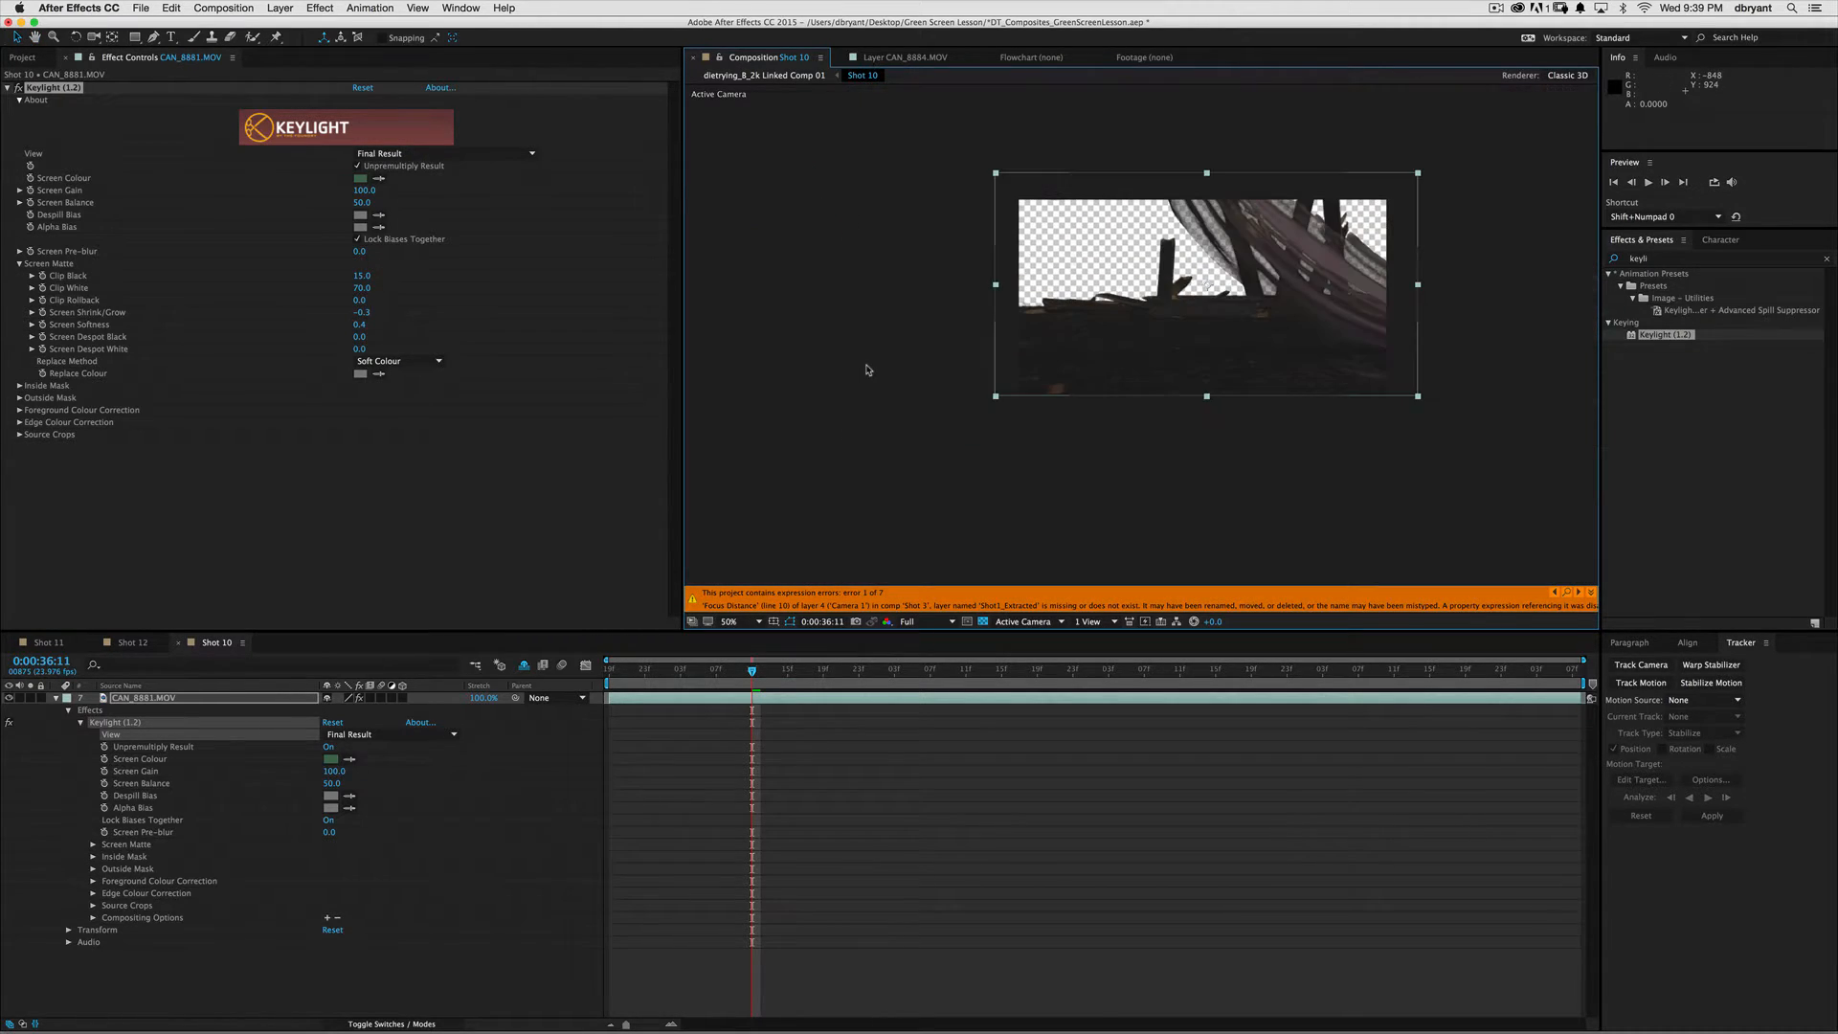
drag(1235, 364, 1126, 390)
key(period)
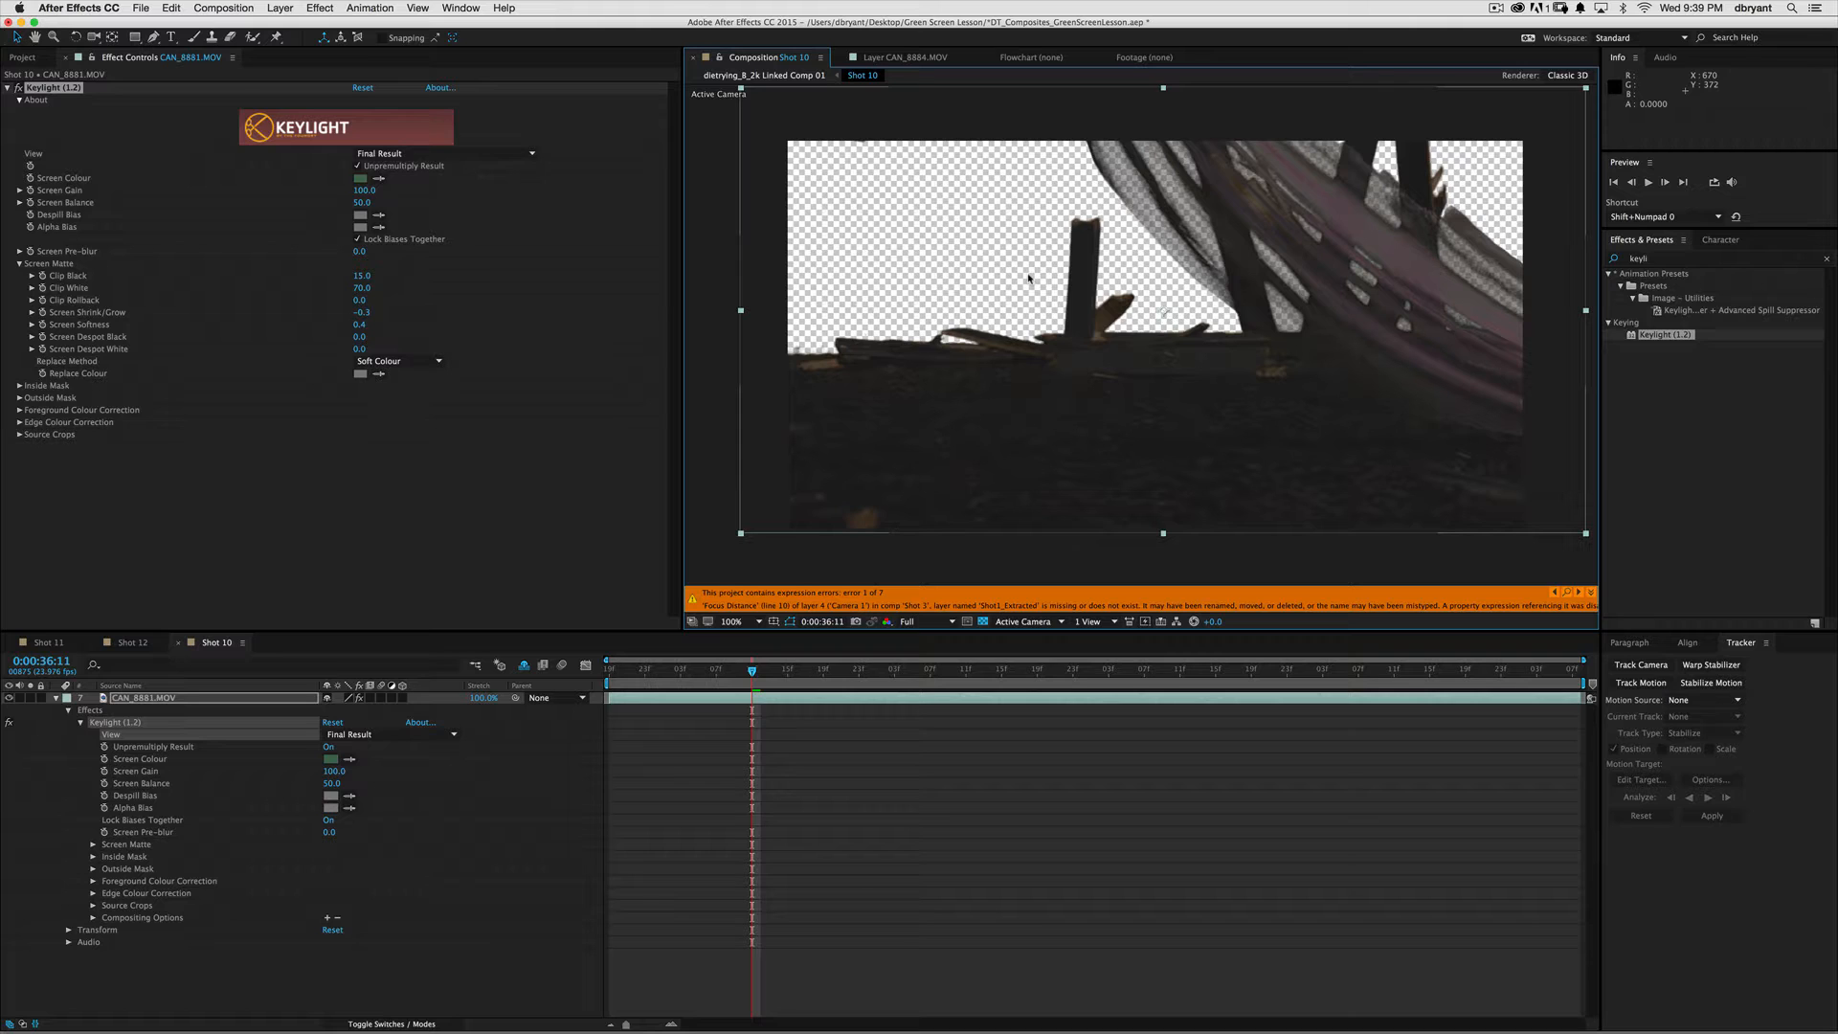
- Switch Keylight's View to Intermediate Result and check the keyed fabric at 0:00:36:14
click(477, 152)
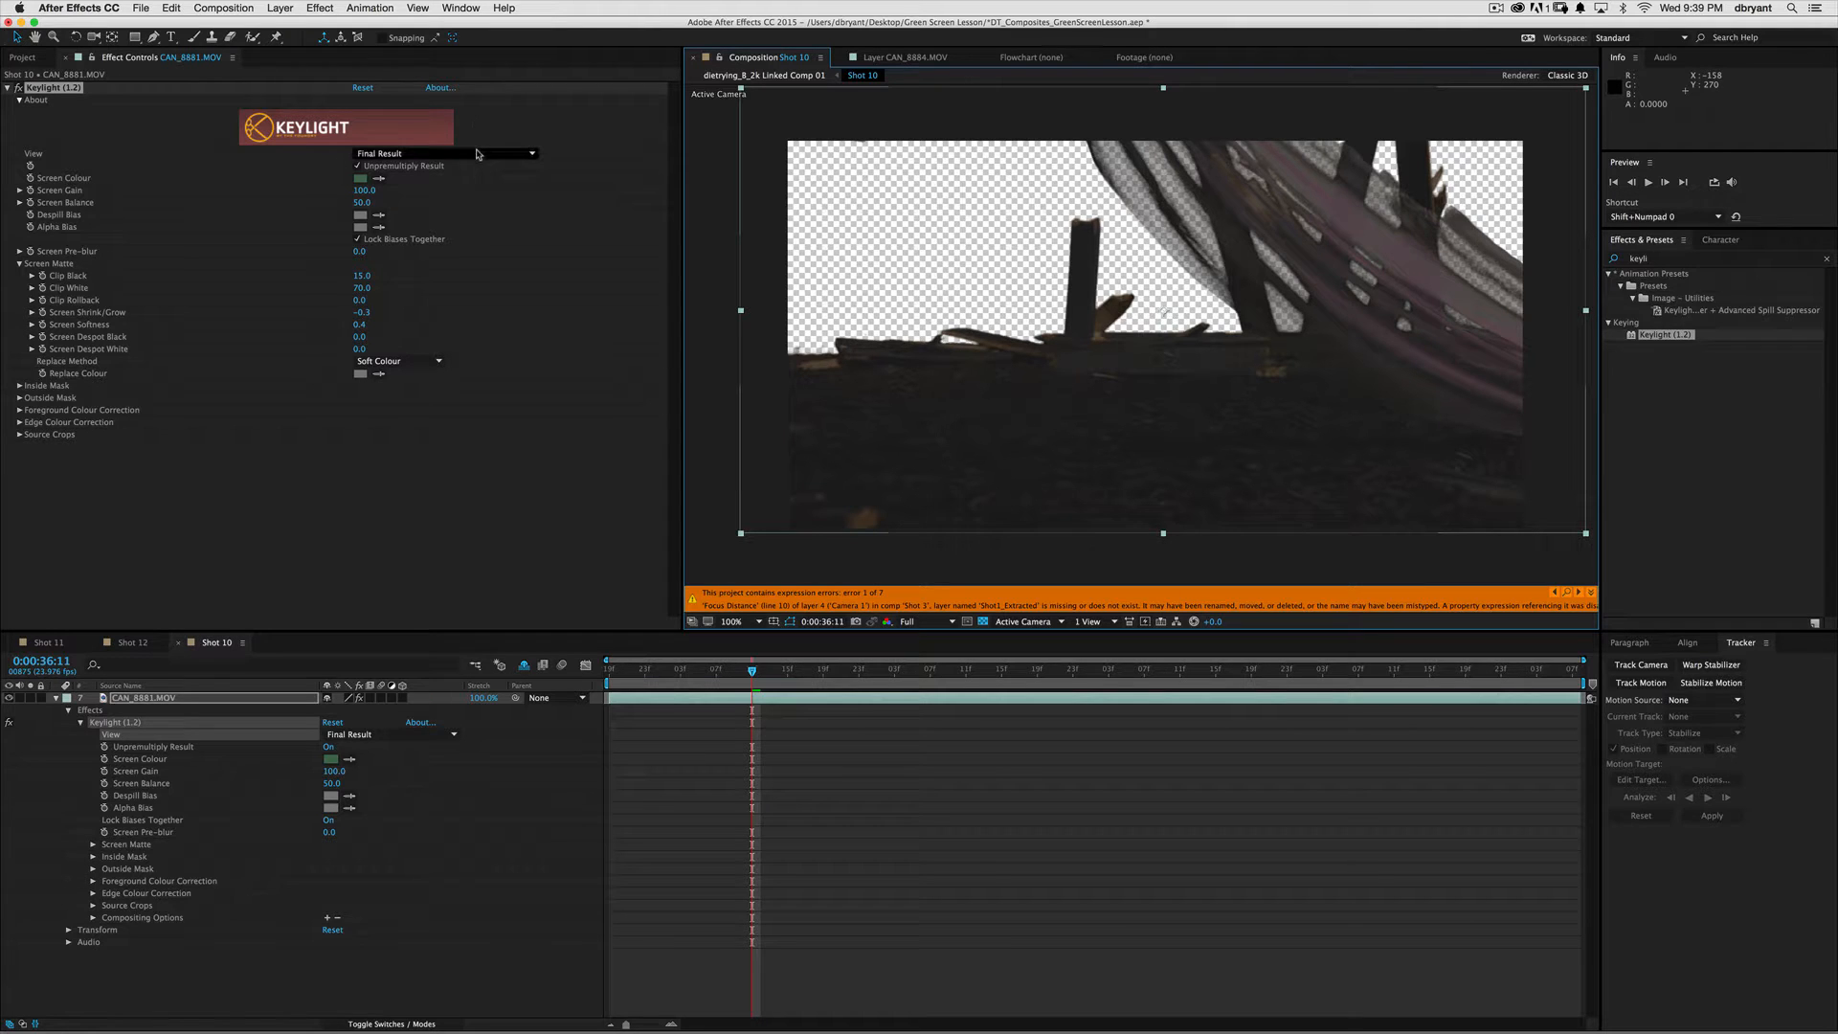
click(439, 290)
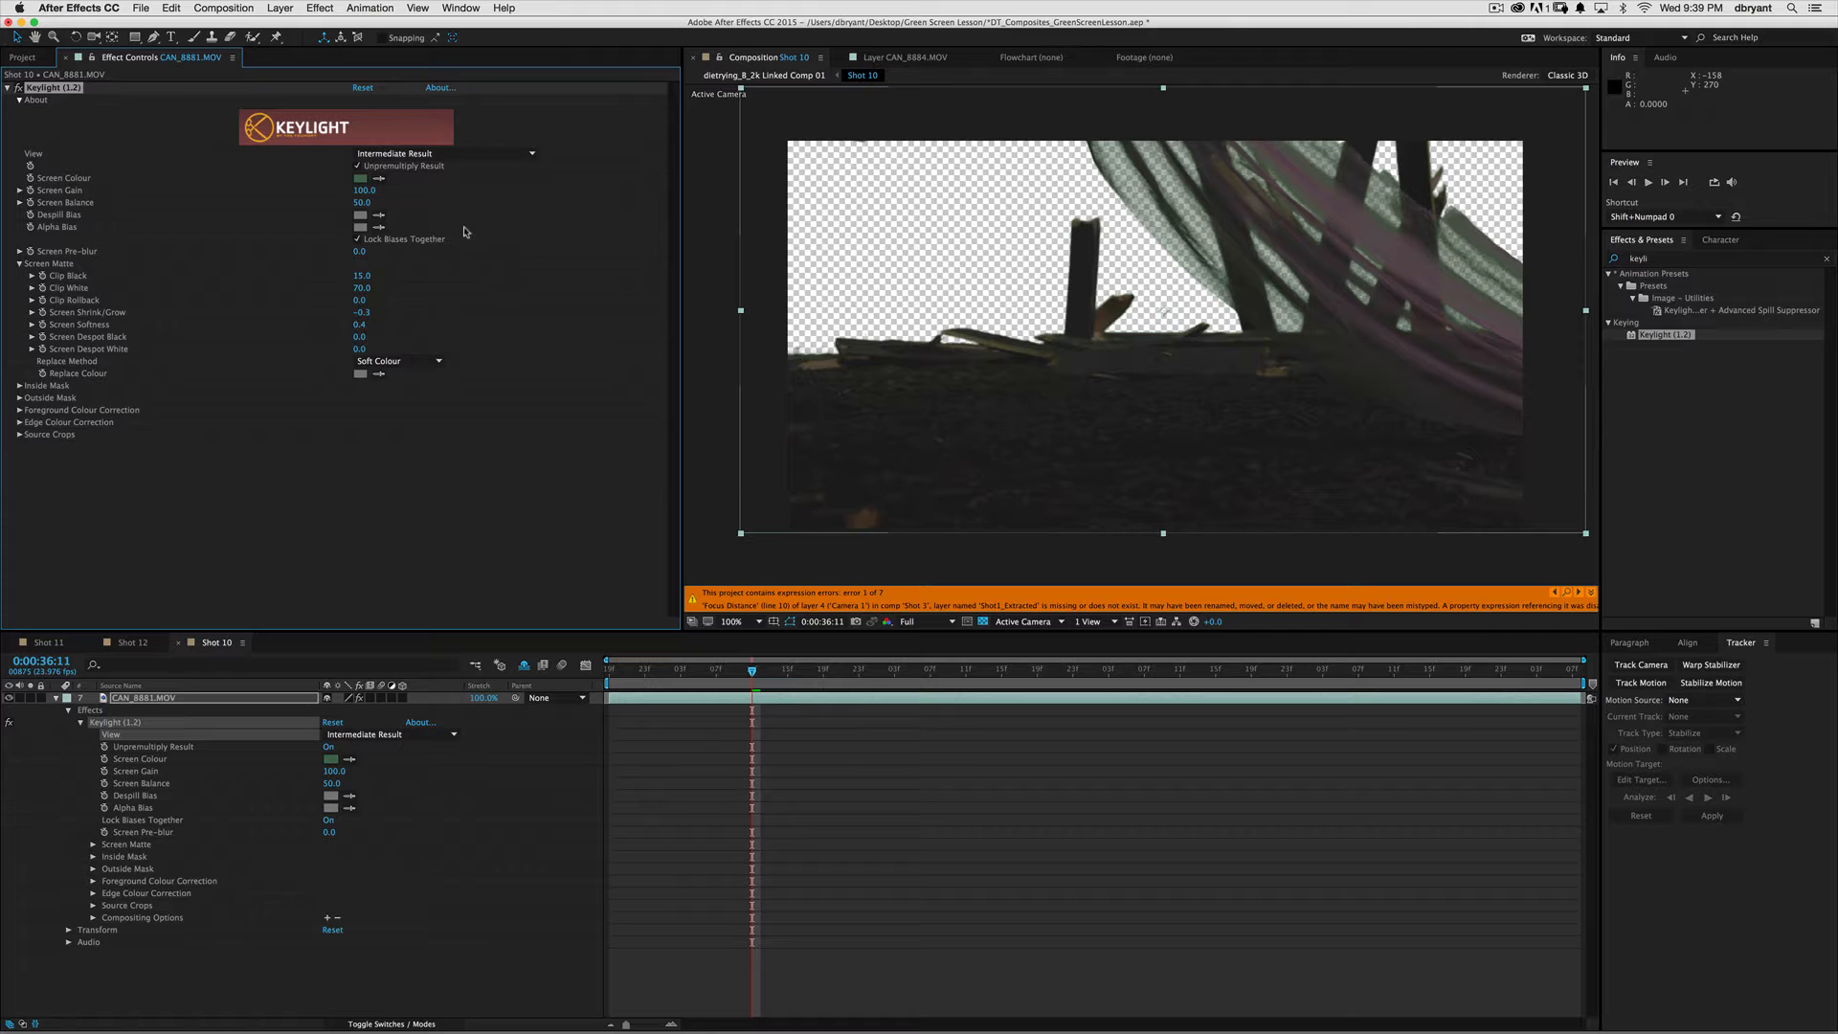
mouse_move(778, 690)
mouse_down()
mouse_move(810, 683)
mouse_move(778, 682)
mouse_up()
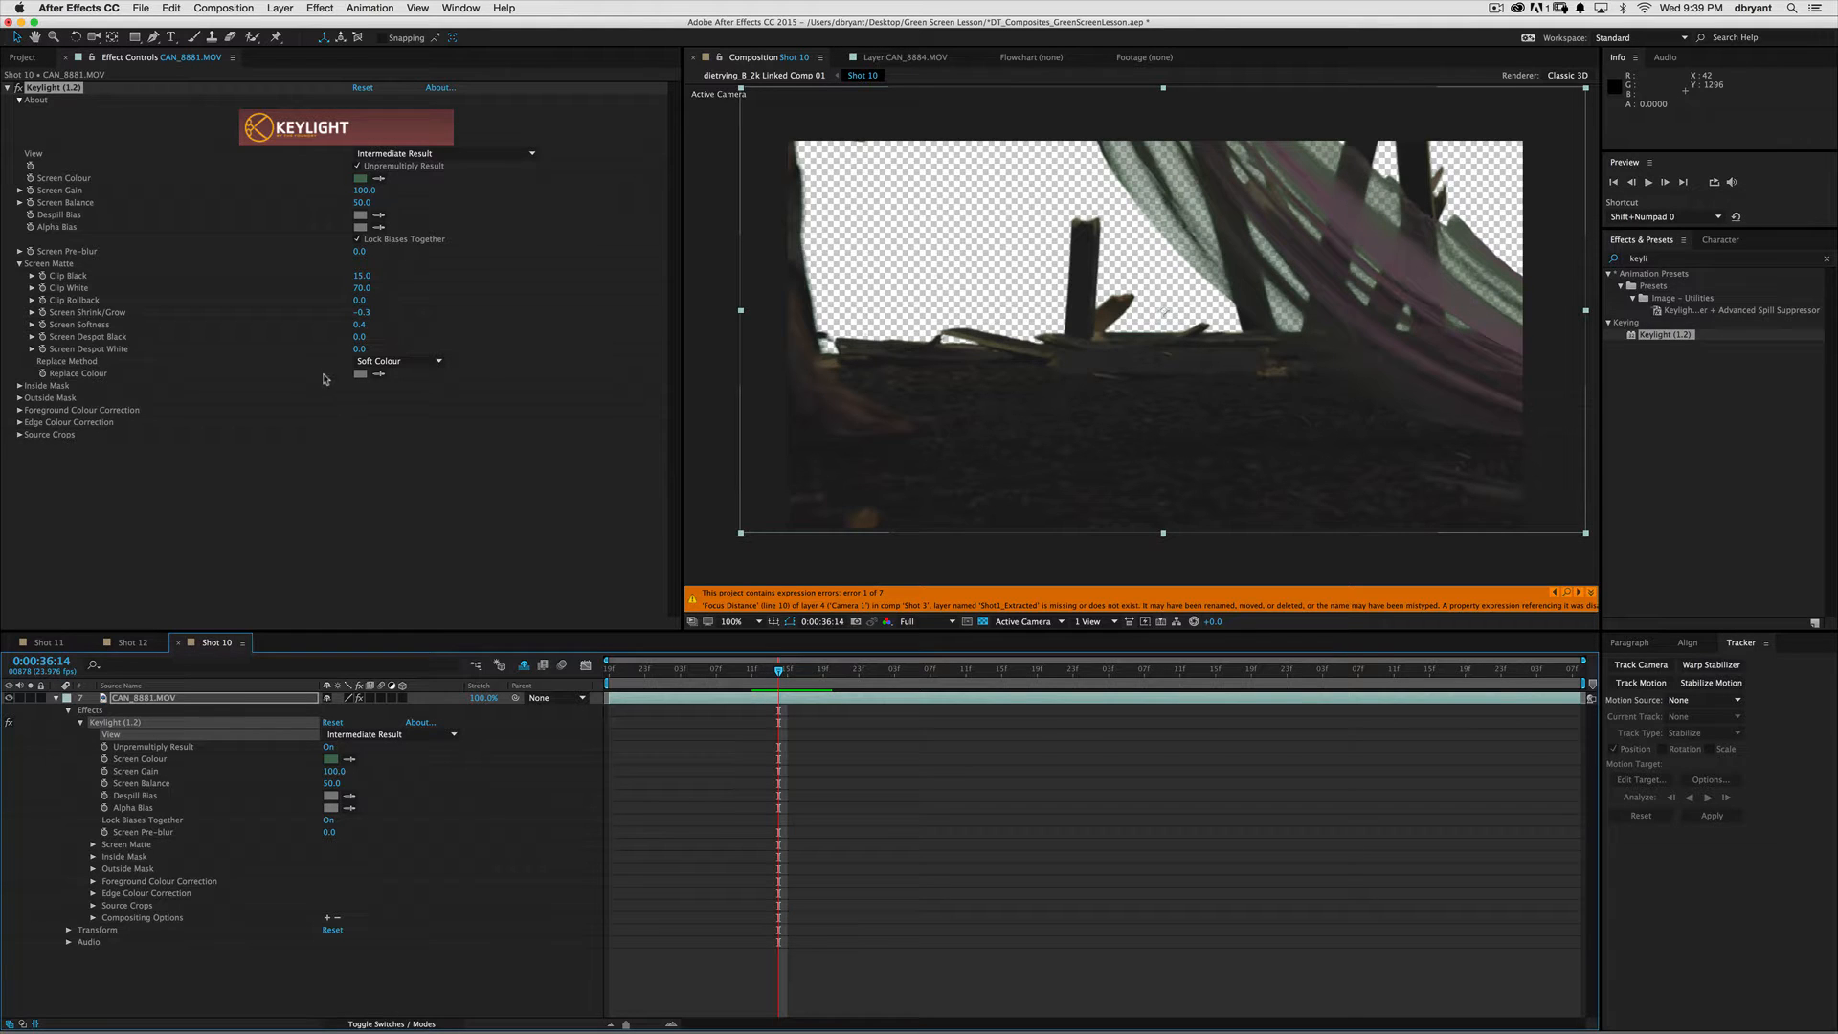
- Set Keylight's Clip White to 76, Clip Black to 5 and Screen Pre-blur to 1, and check the key on other frames
drag(366, 286, 368, 285)
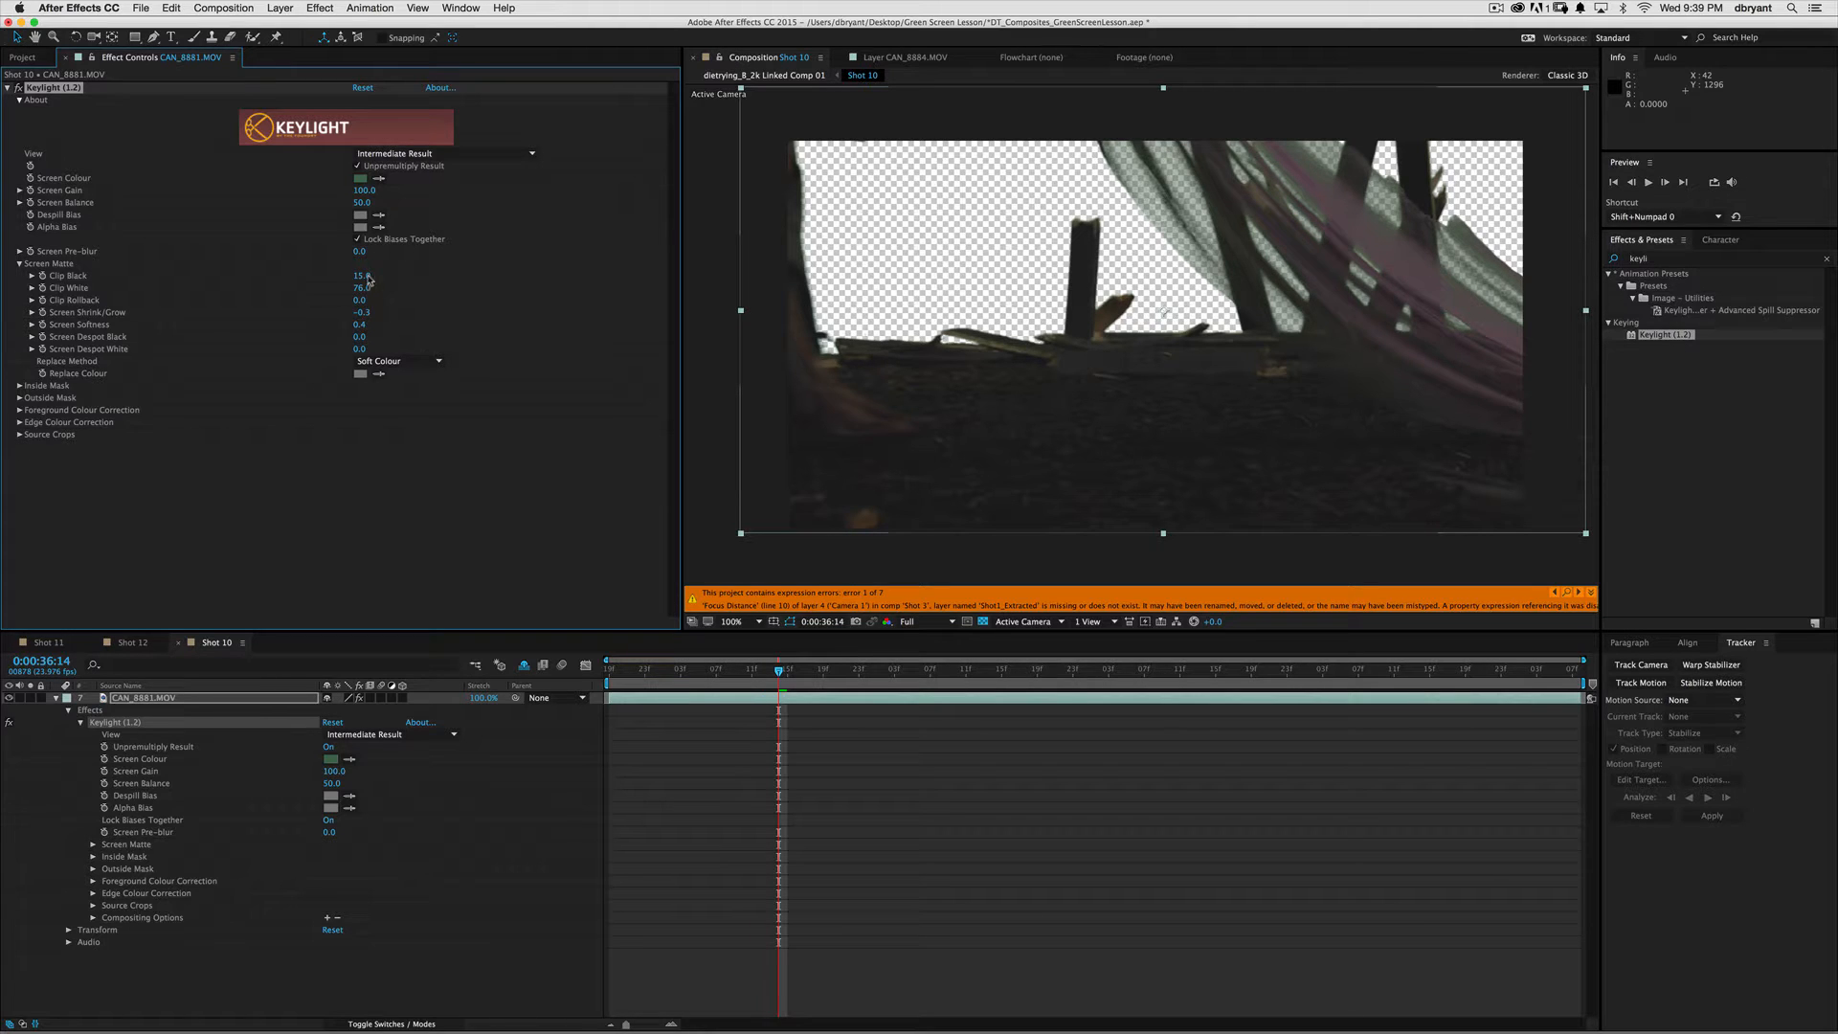
drag(356, 274, 352, 274)
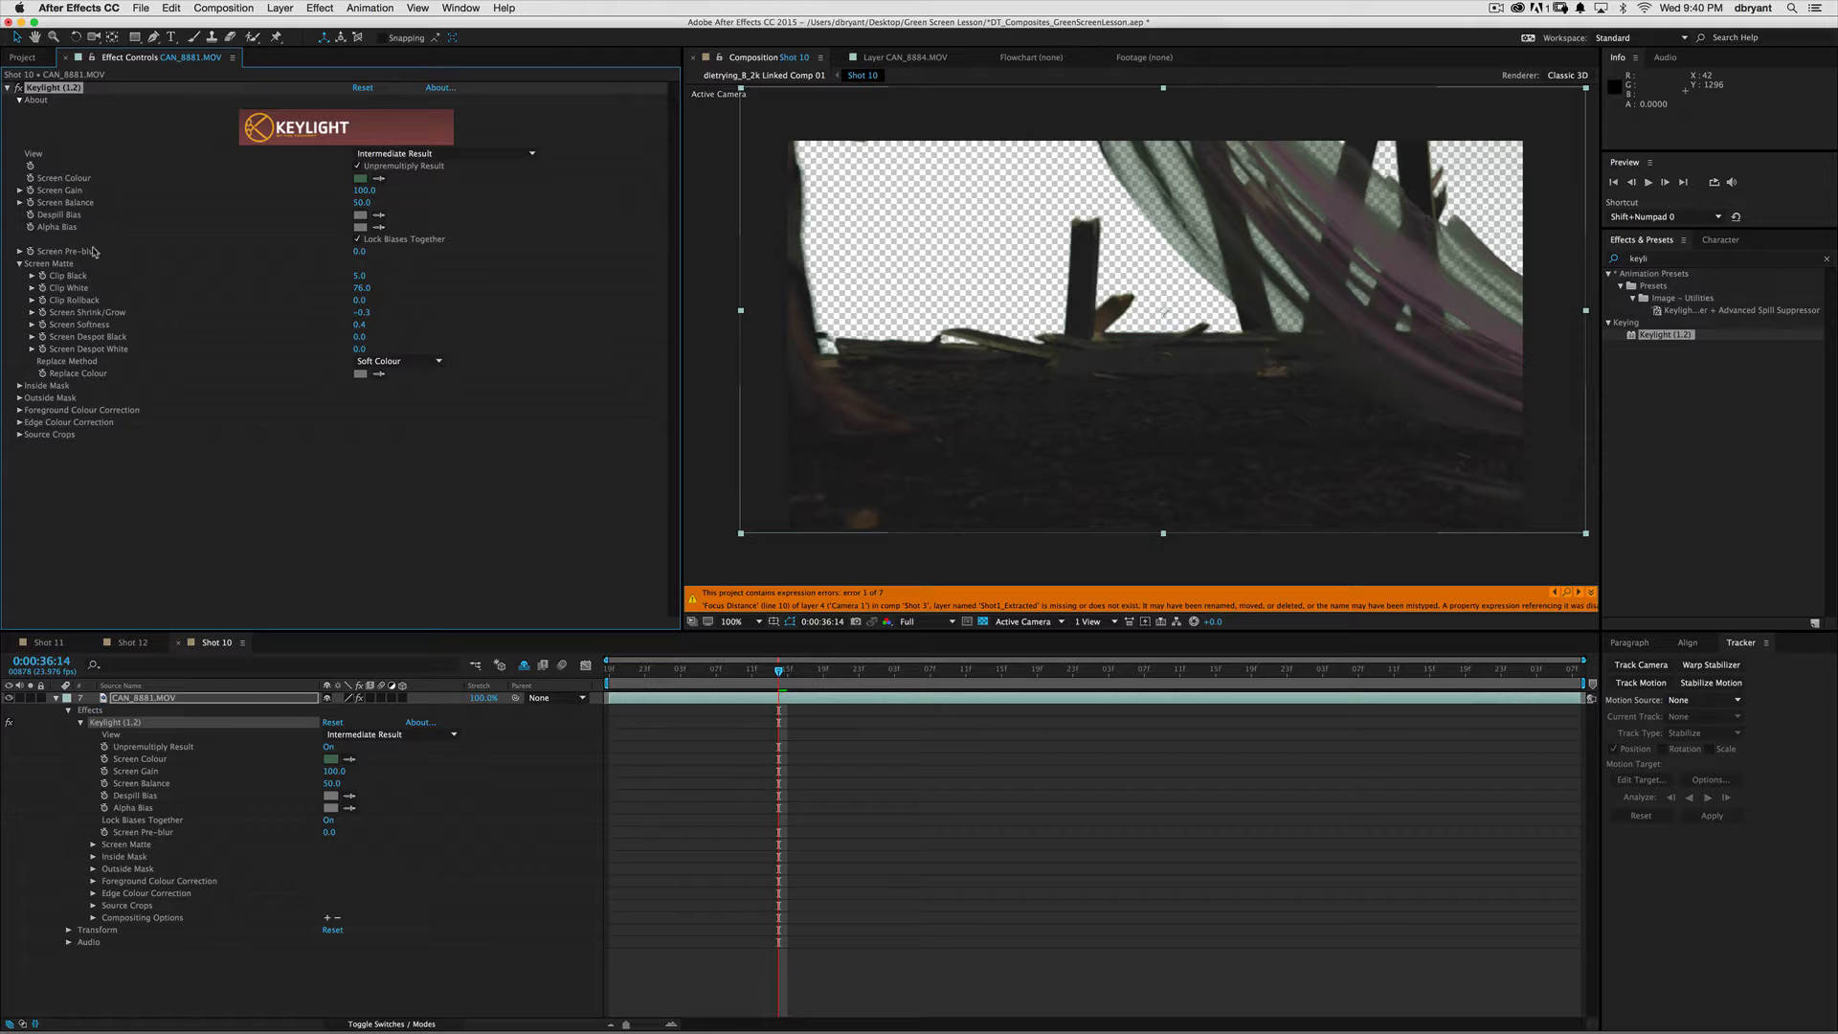
click(364, 254)
click(363, 254)
text(1)
key(Return)
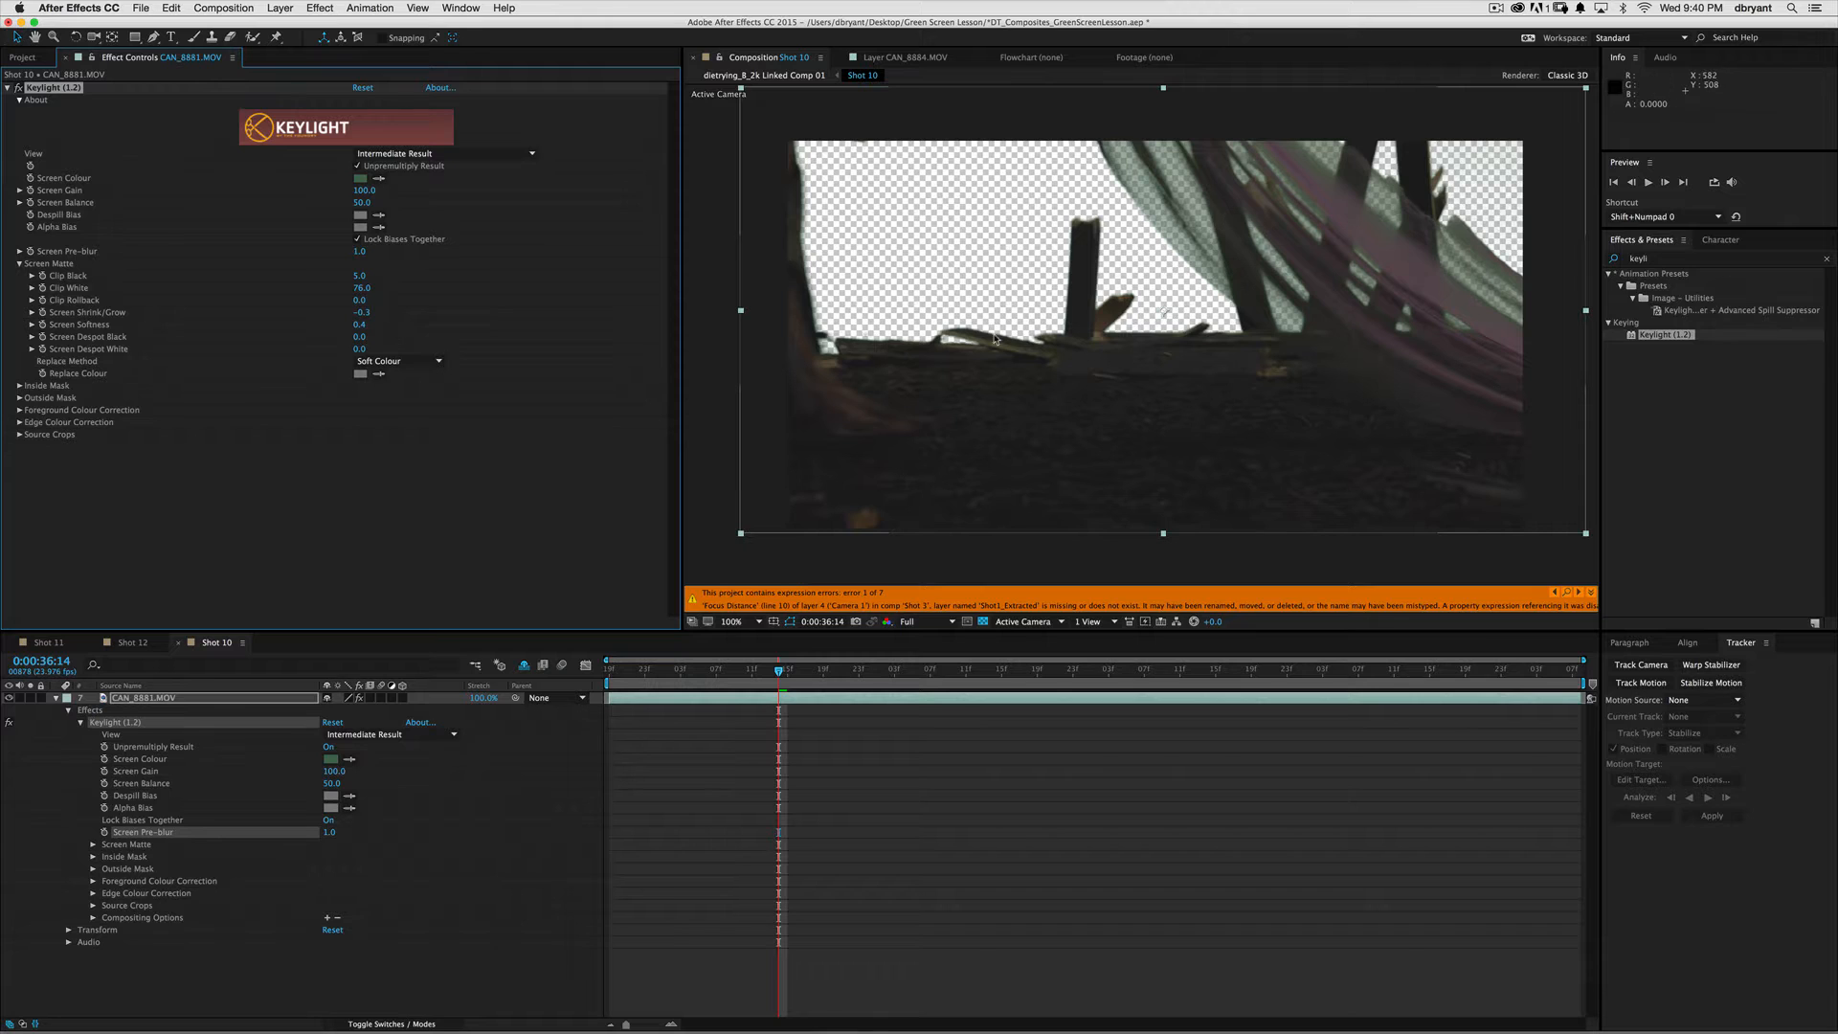
click(870, 674)
drag(873, 682, 762, 675)
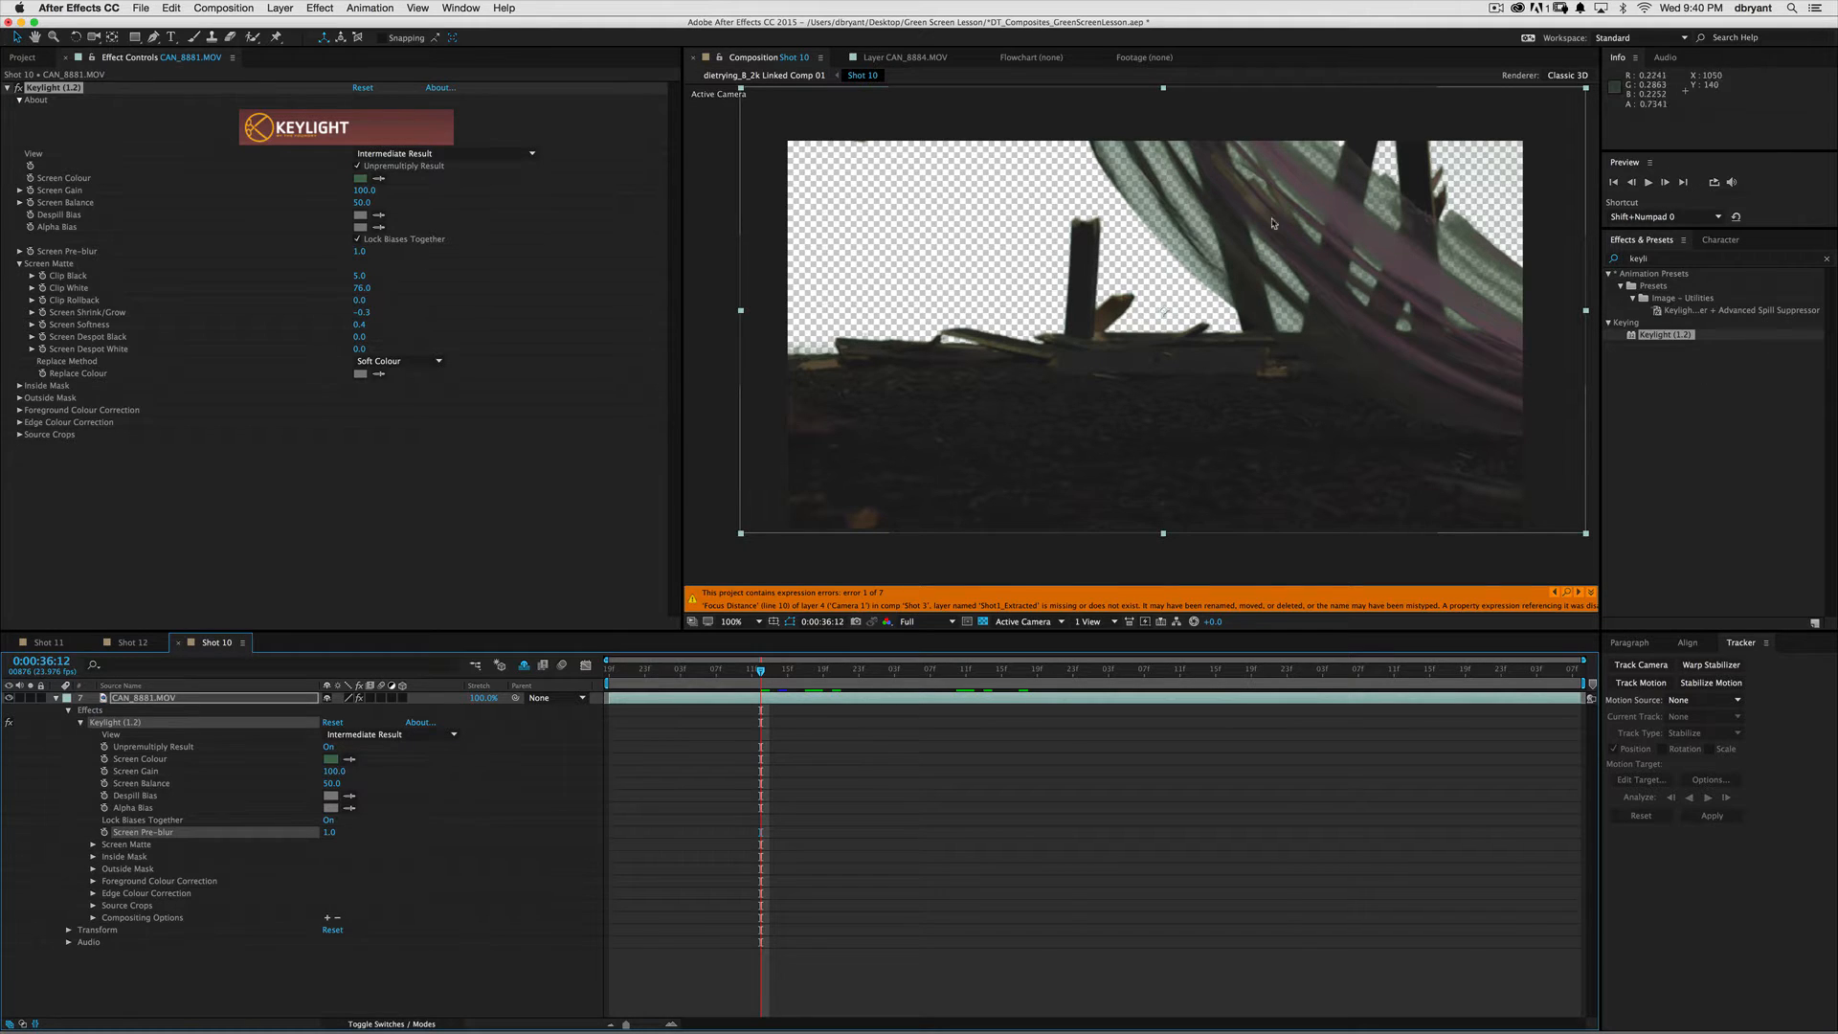
- Apply the Advanced Spill Suppressor effect after Keylight, keeping Keylight's View at Intermediate Result
click(1655, 260)
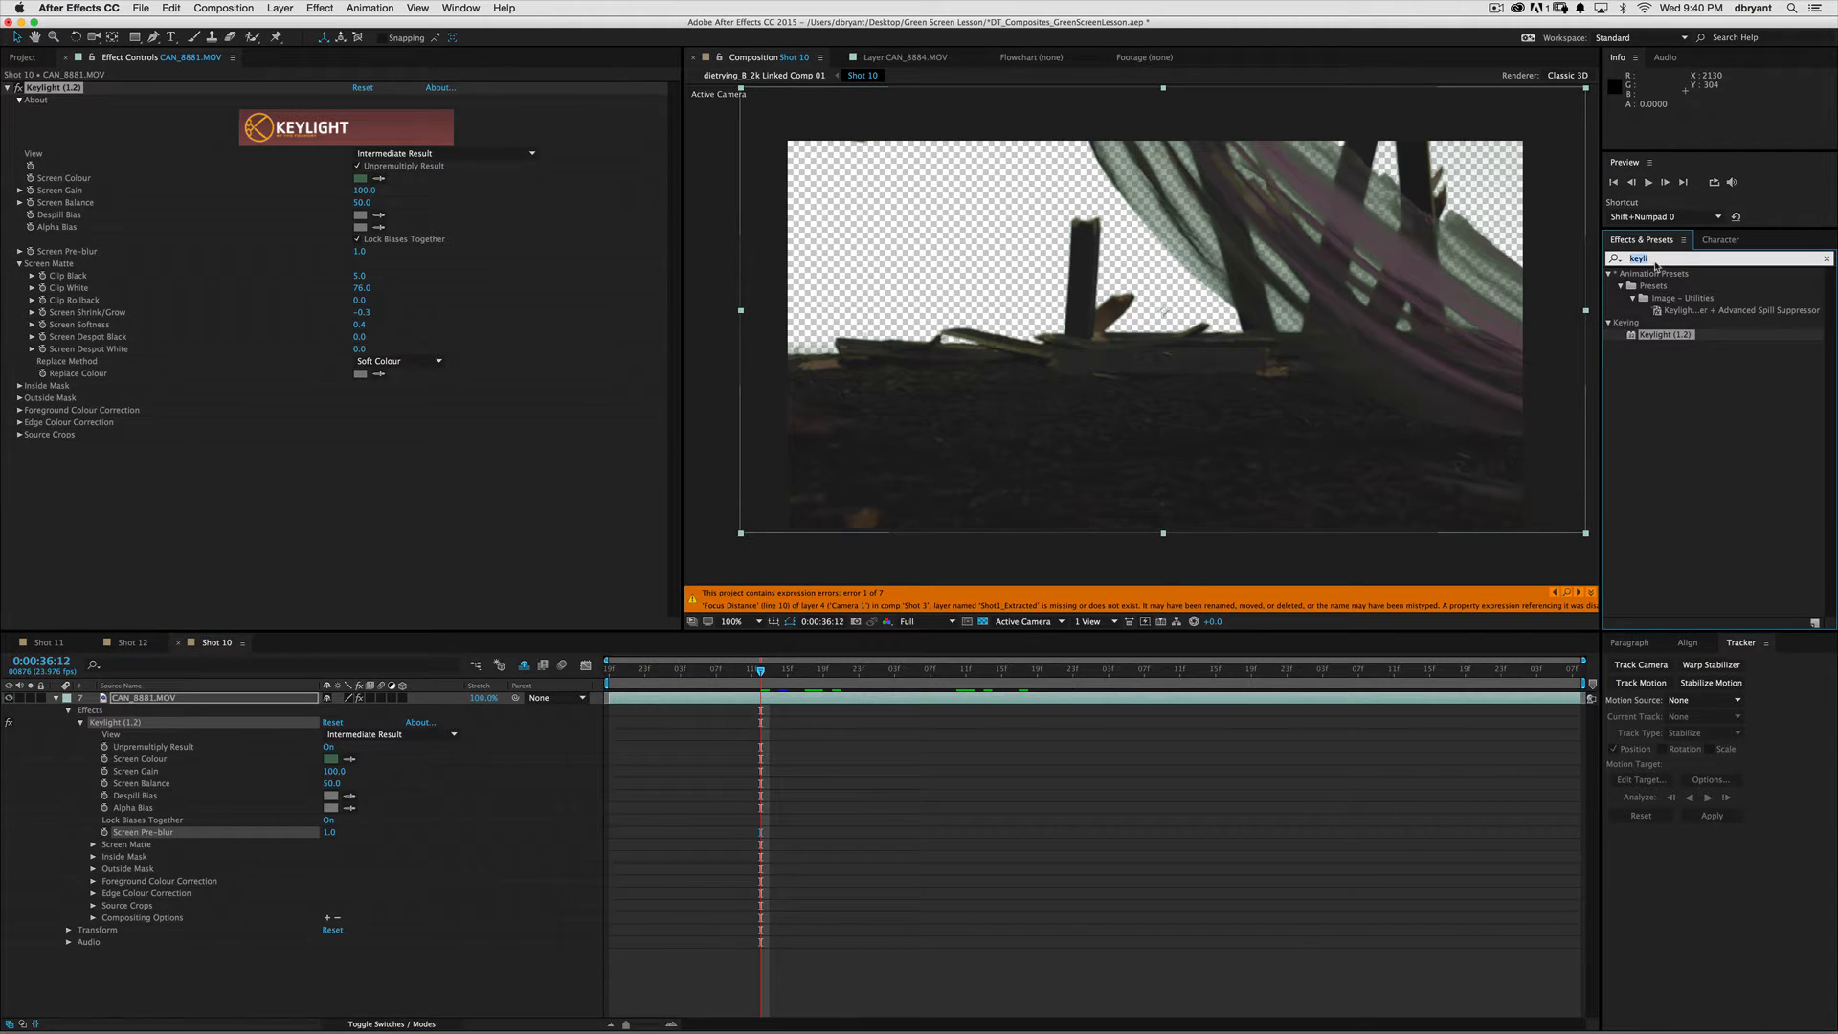
text(ada)
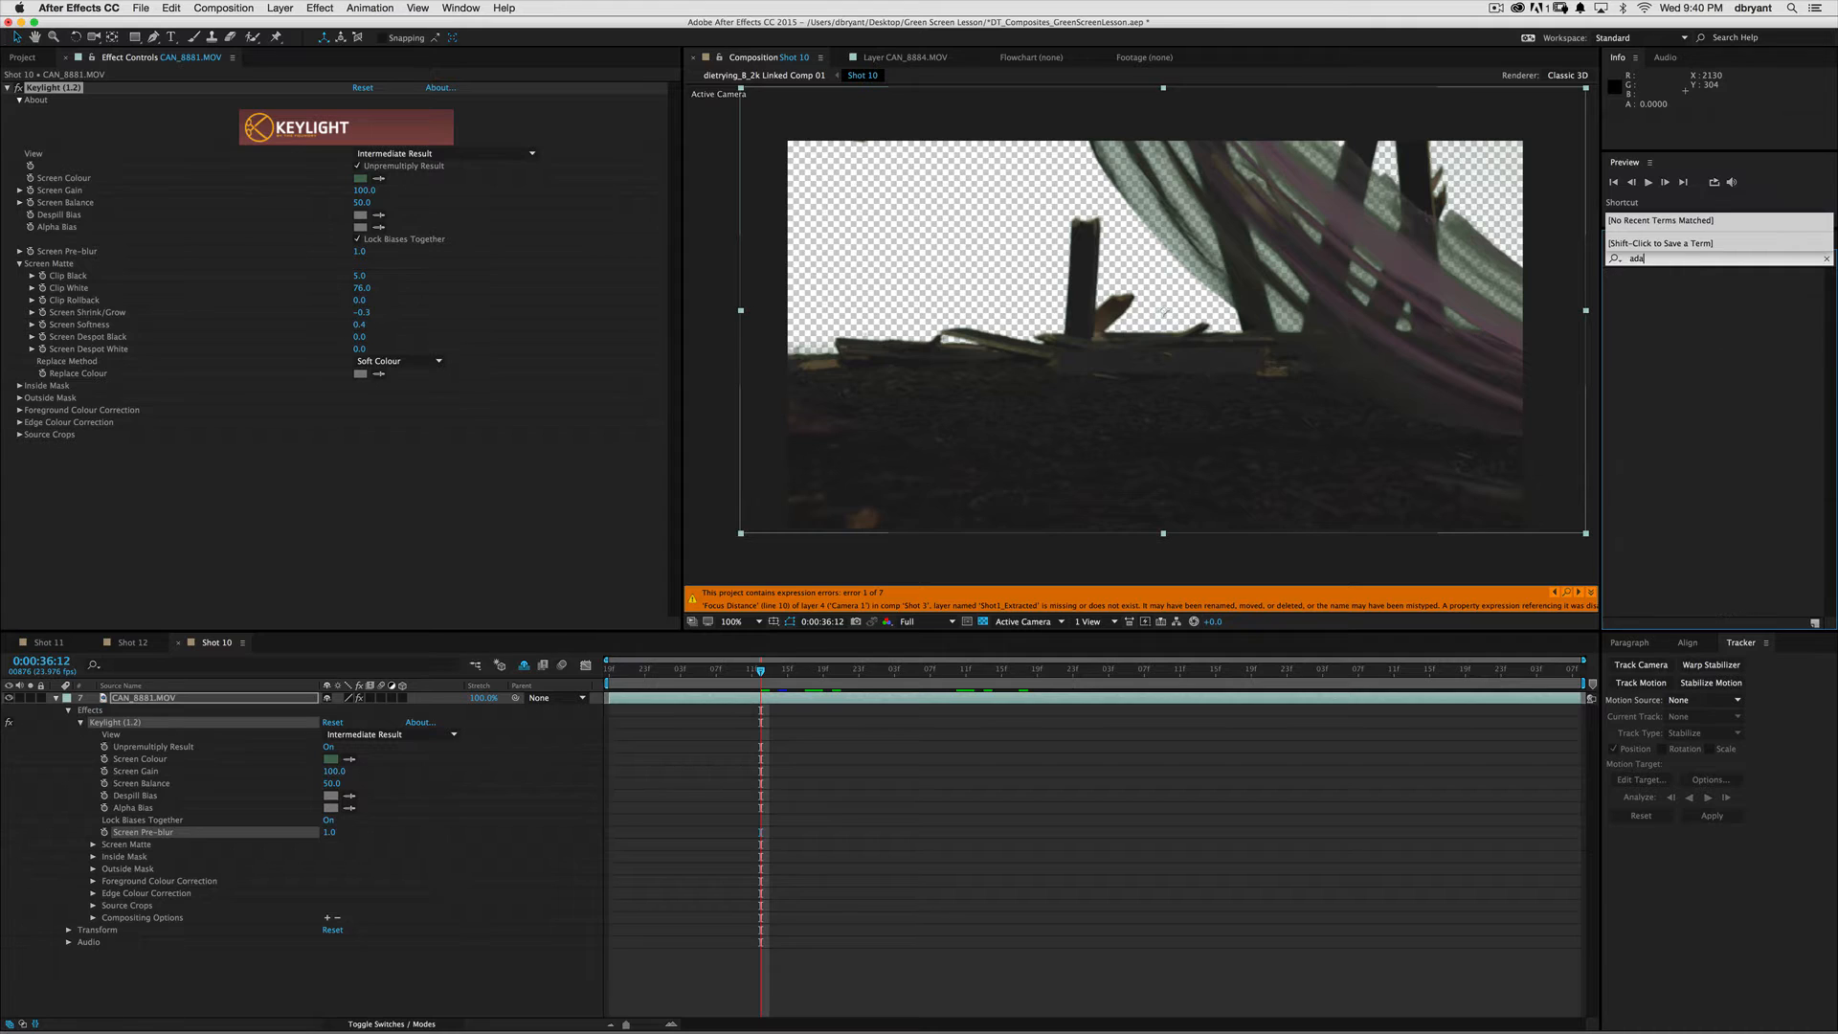
key(BackSpace)
text(vanced)
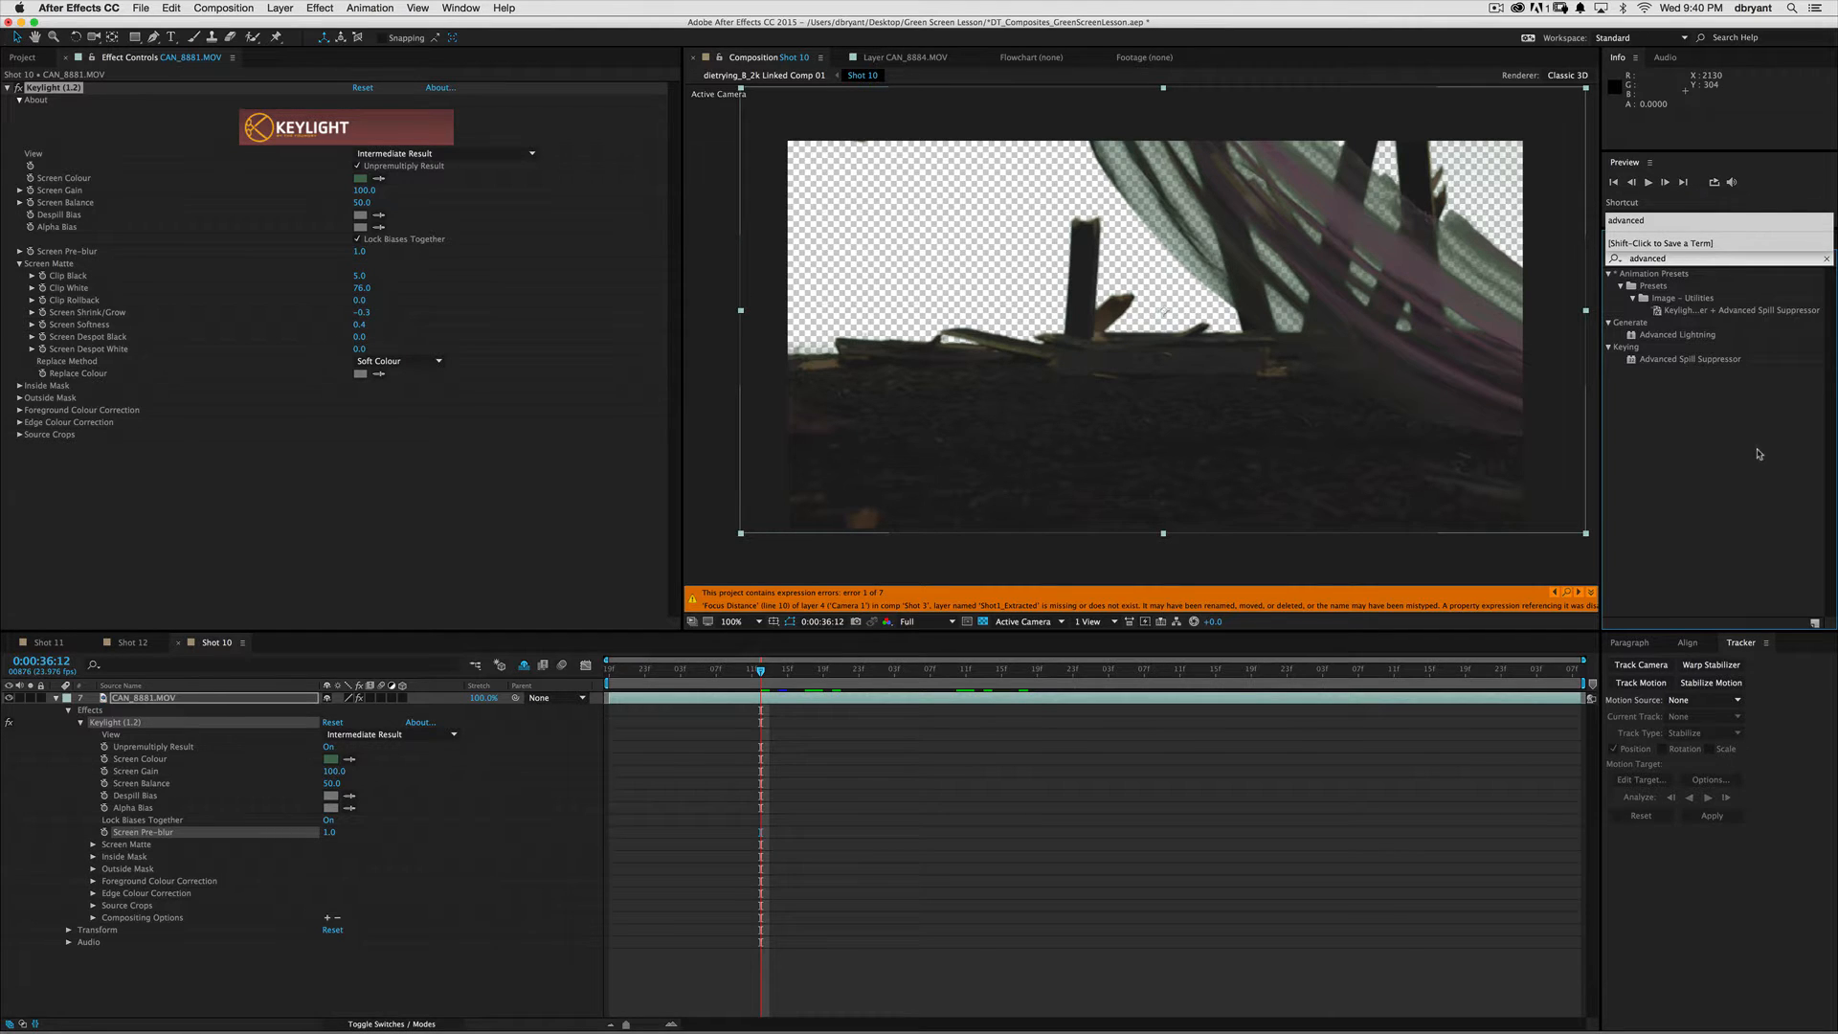
drag(1666, 359, 465, 516)
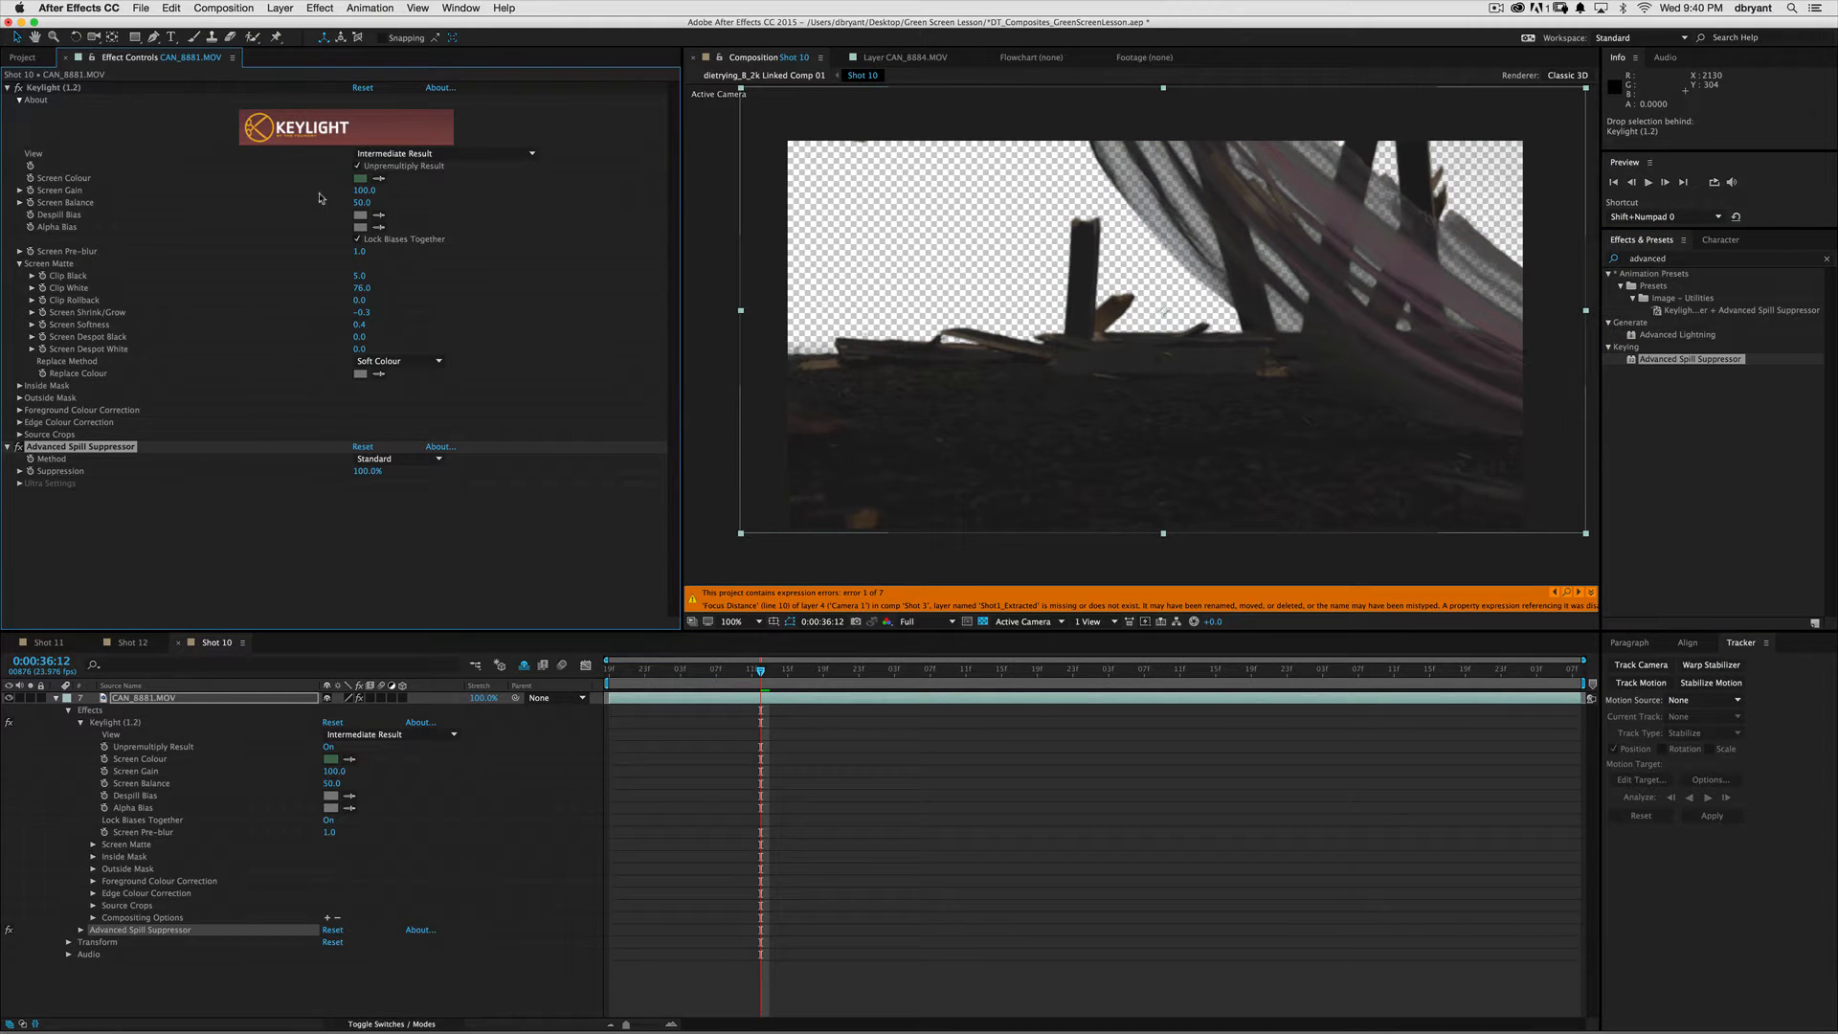
click(394, 153)
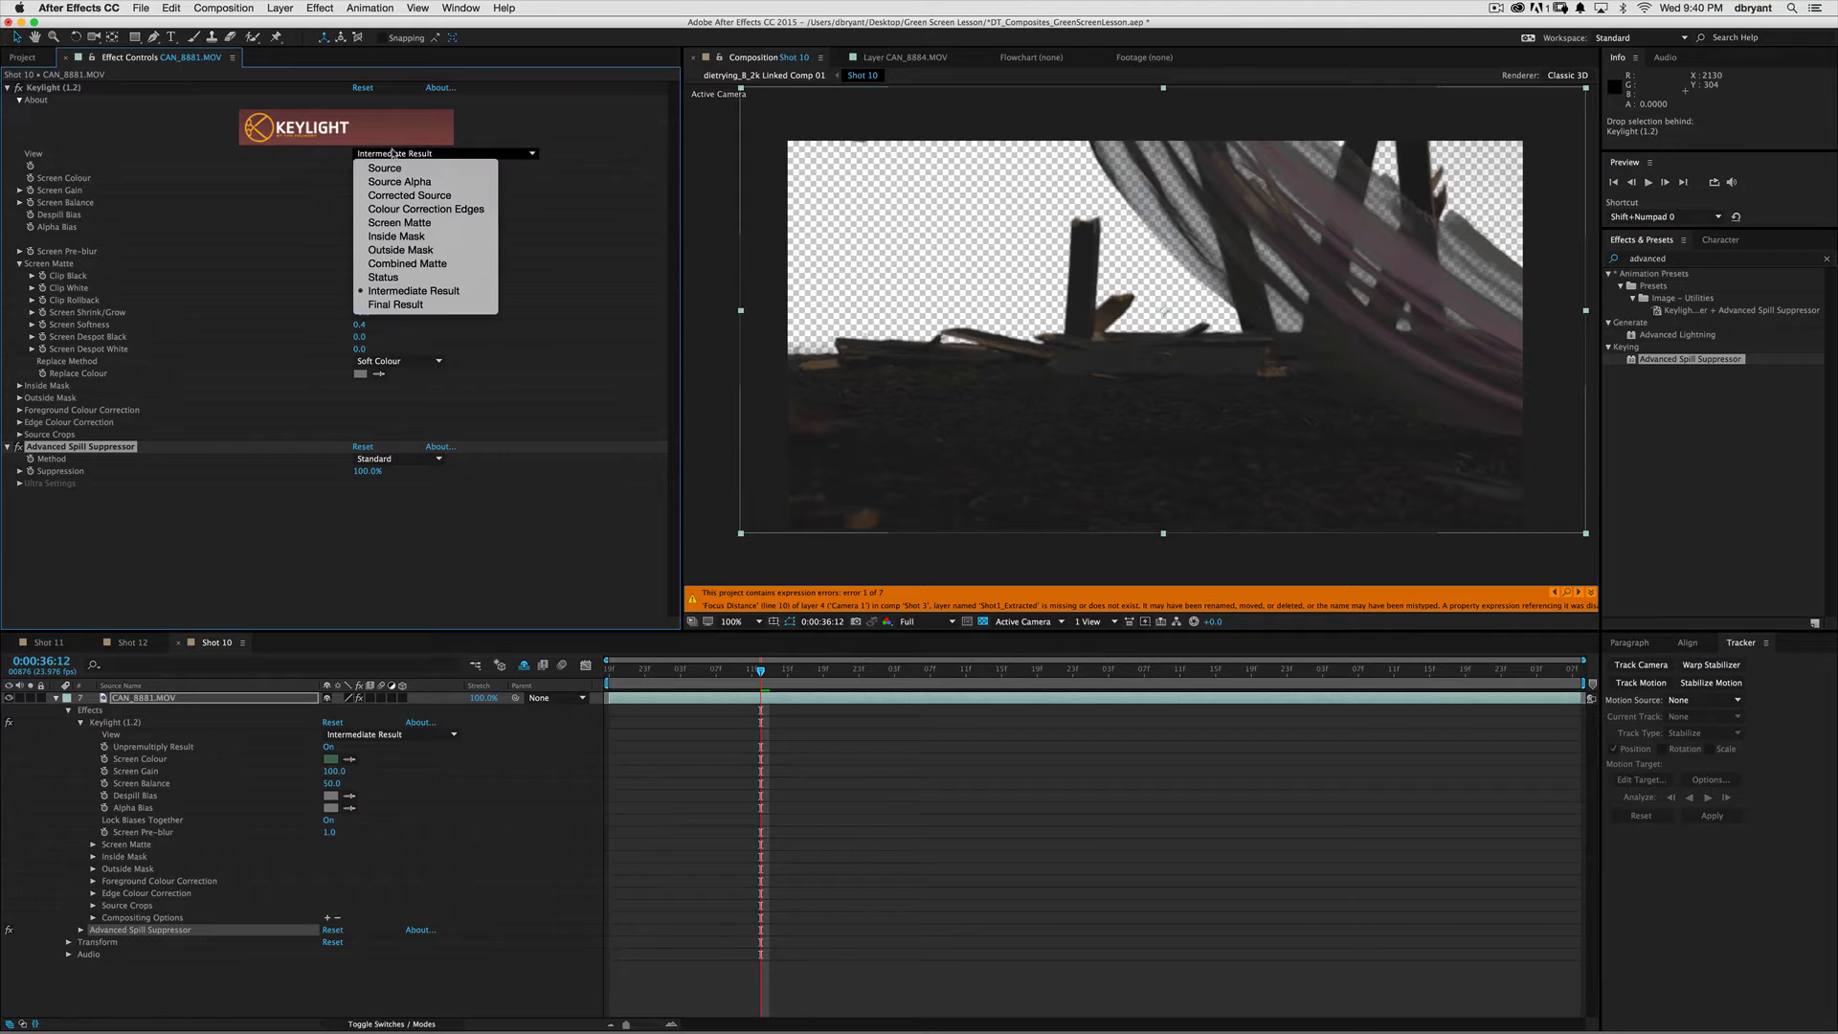
click(435, 291)
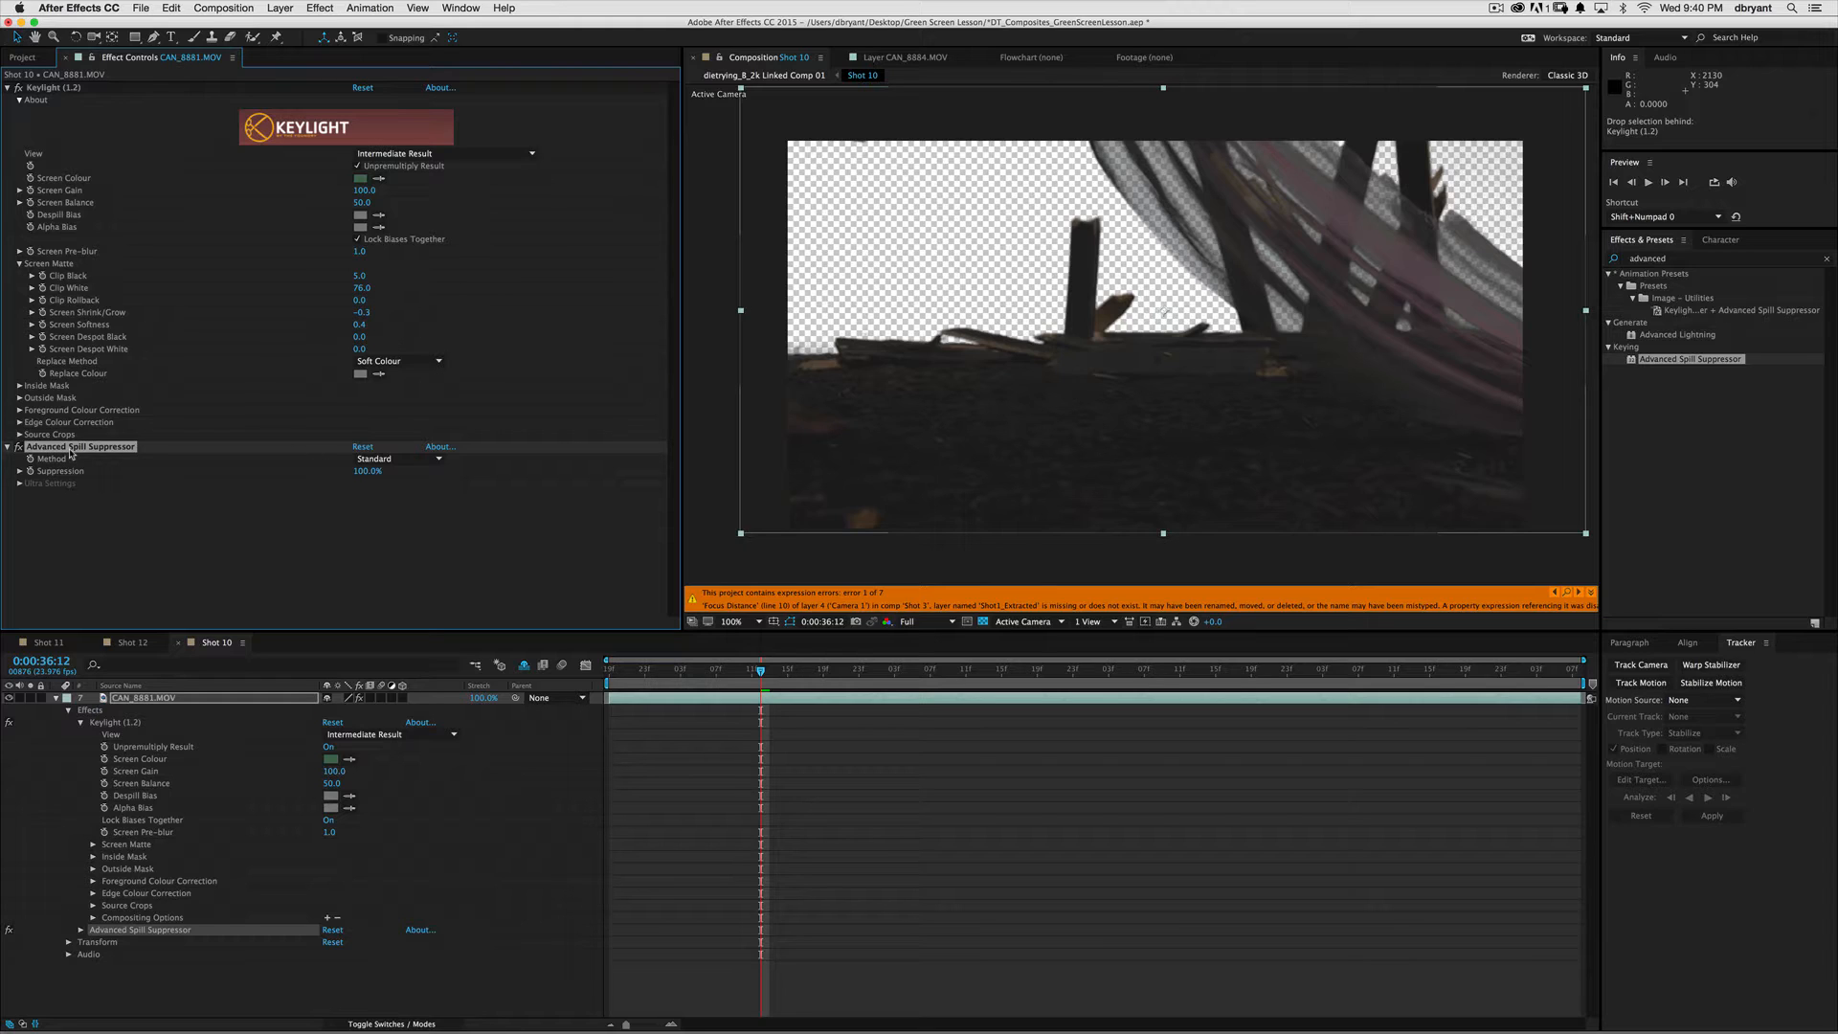
- Try the spill suppressor's Ultra method with its Key Color sampled from Keylight's Screen Colour, and return the method to Standard
click(393, 458)
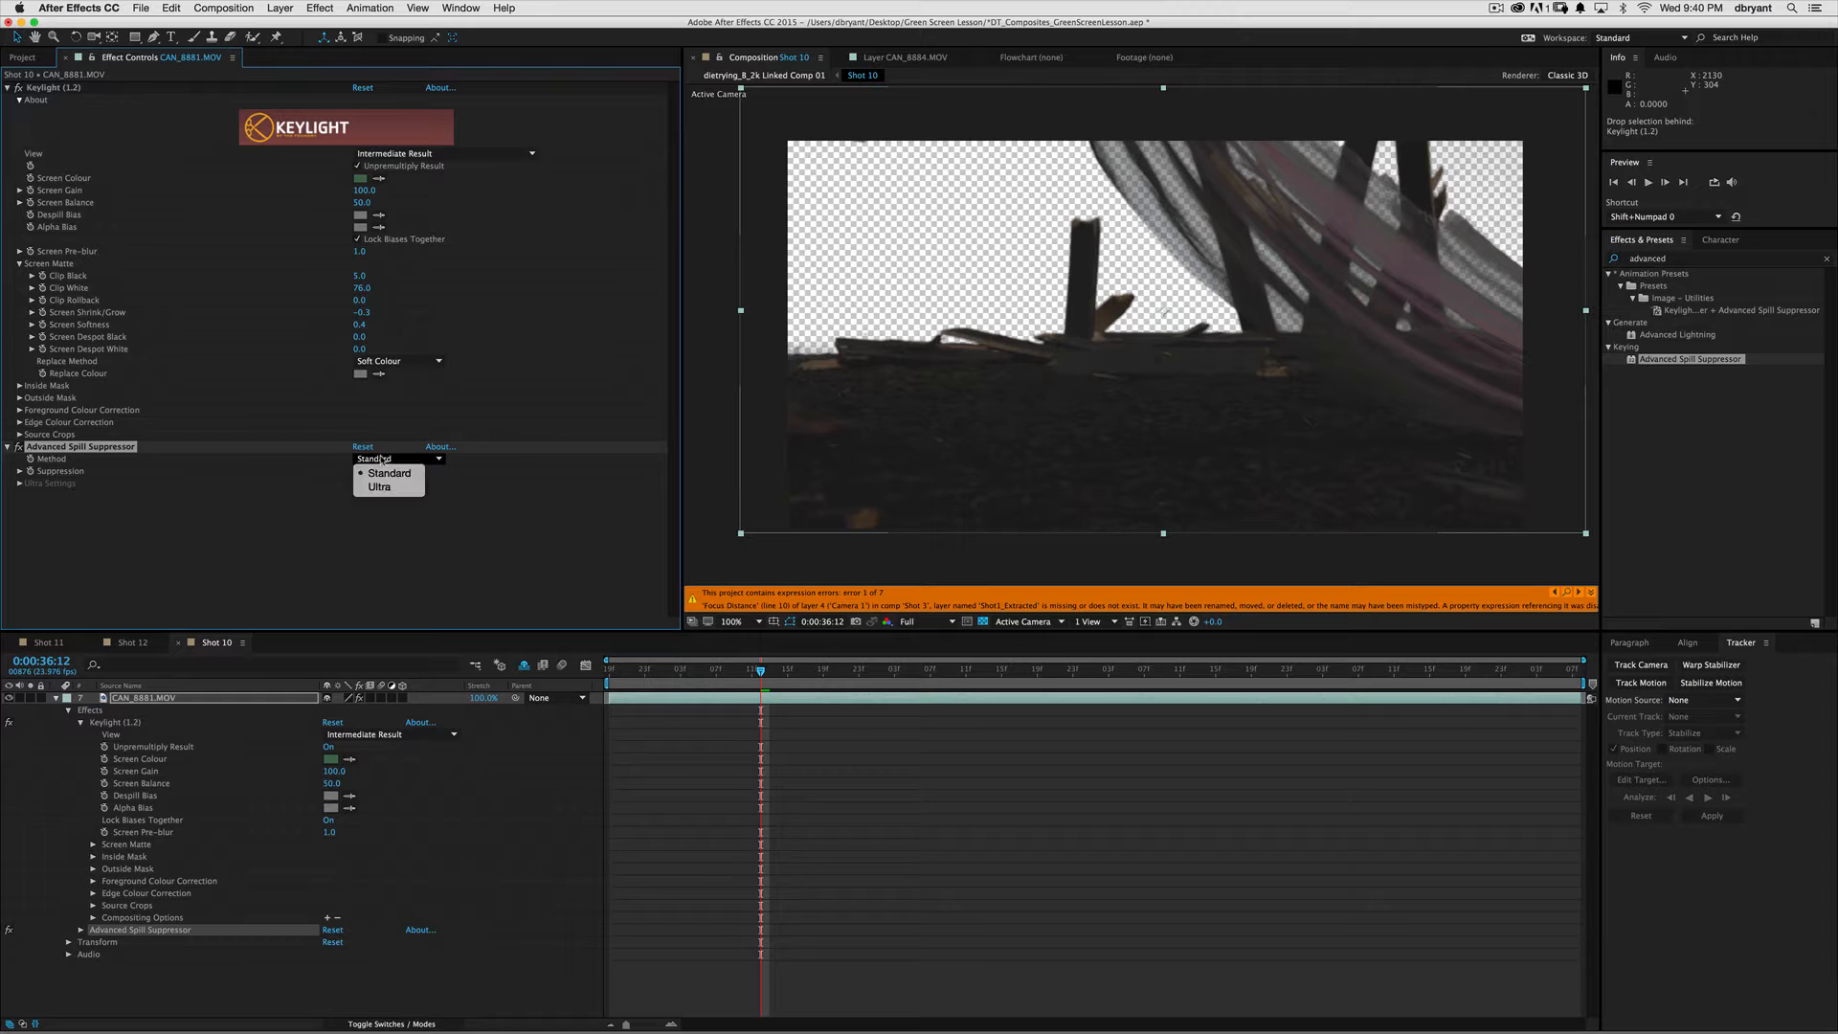
click(391, 487)
click(379, 495)
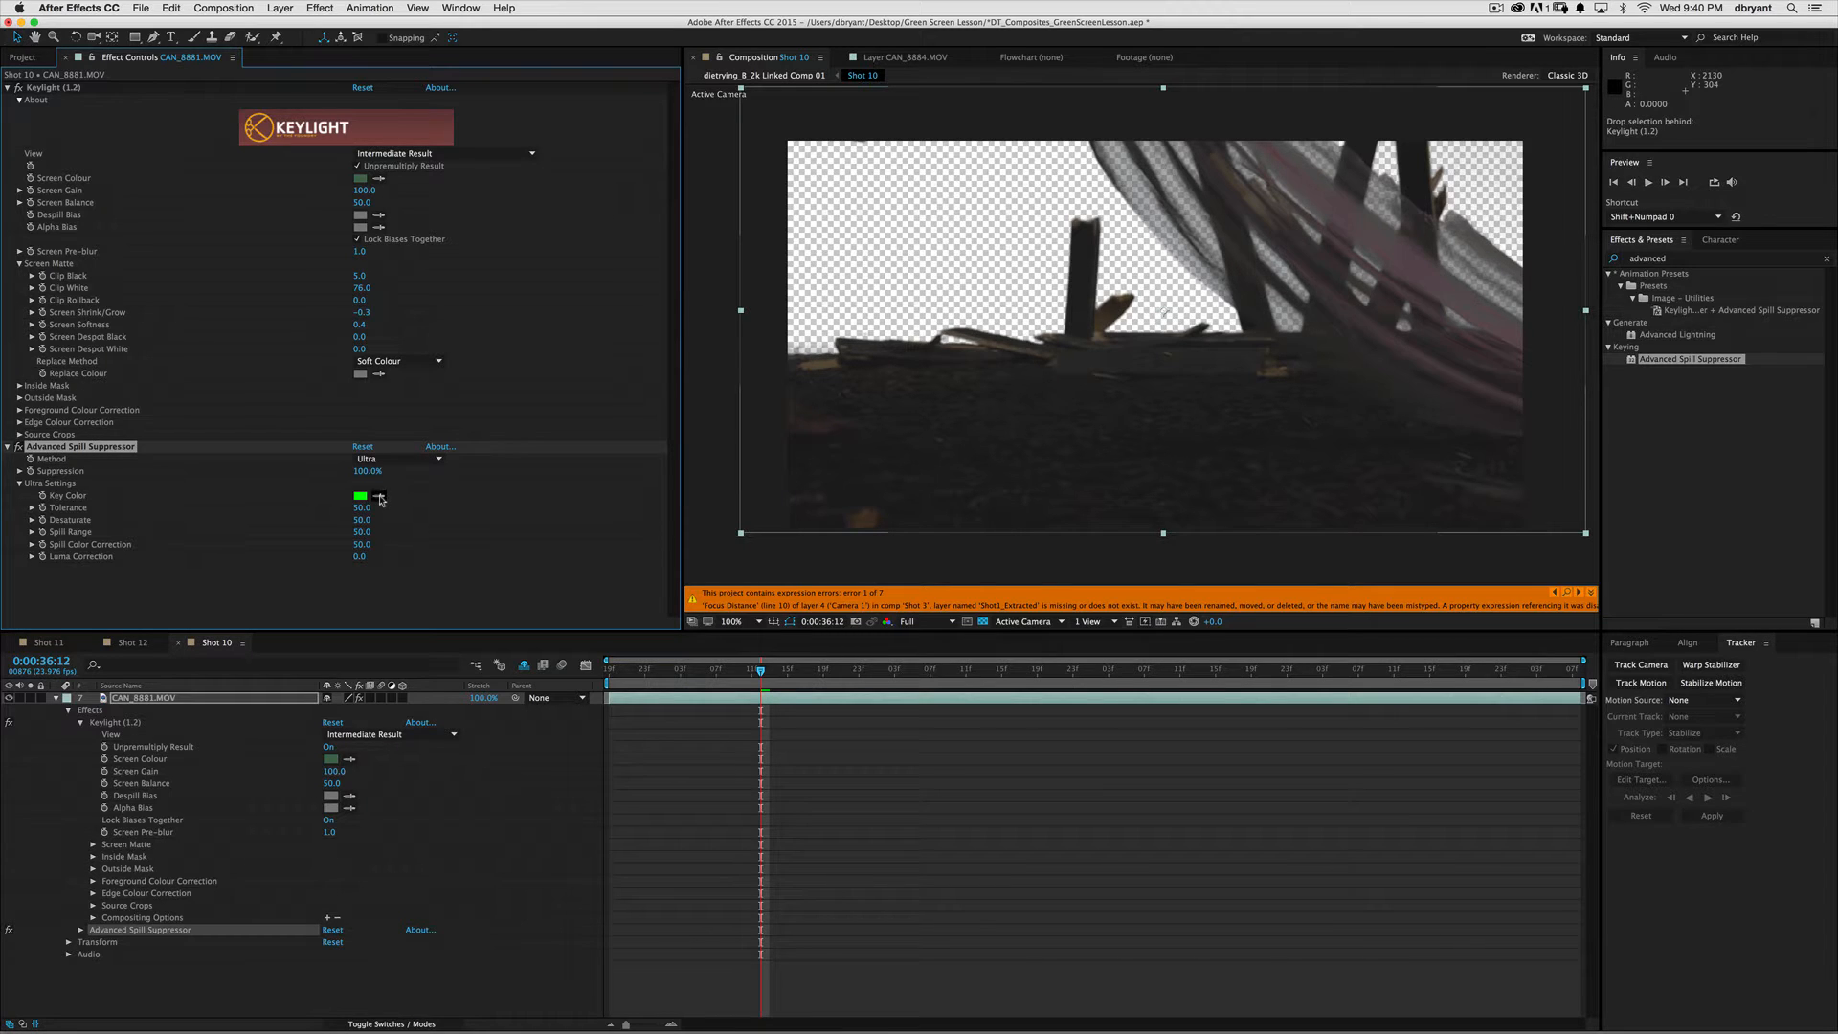
click(362, 179)
click(418, 459)
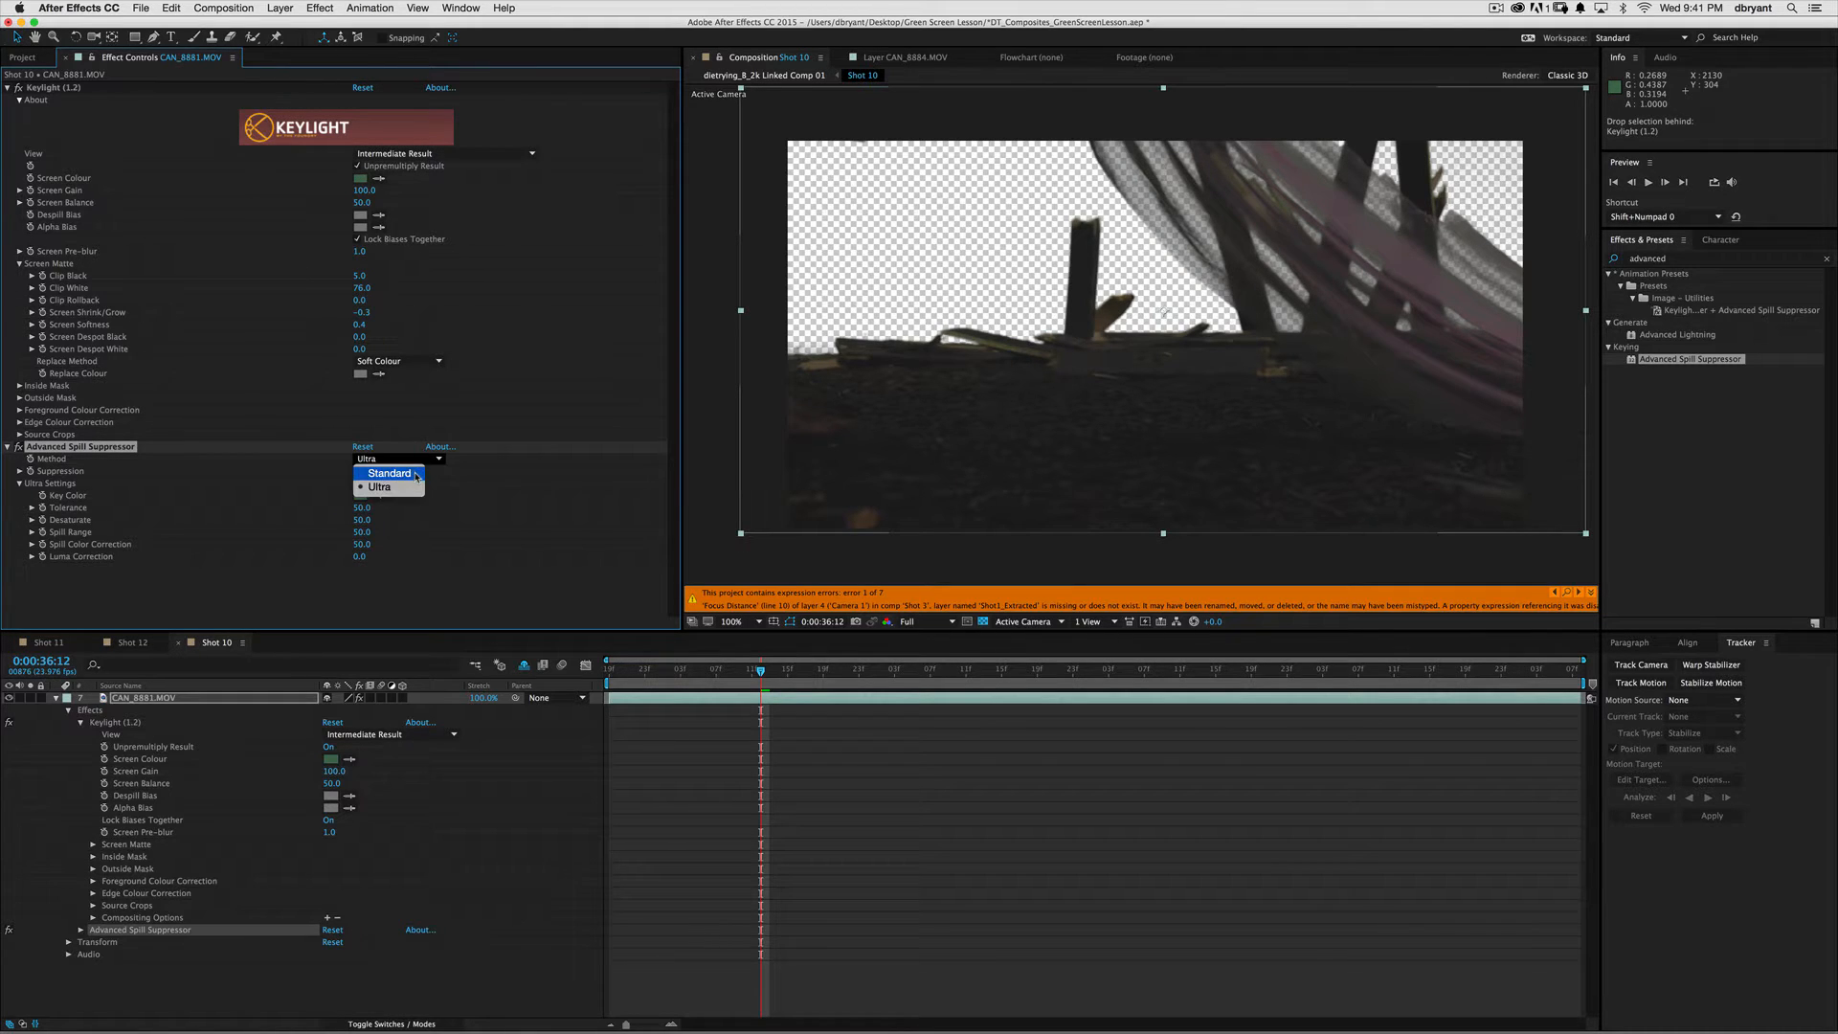
click(417, 474)
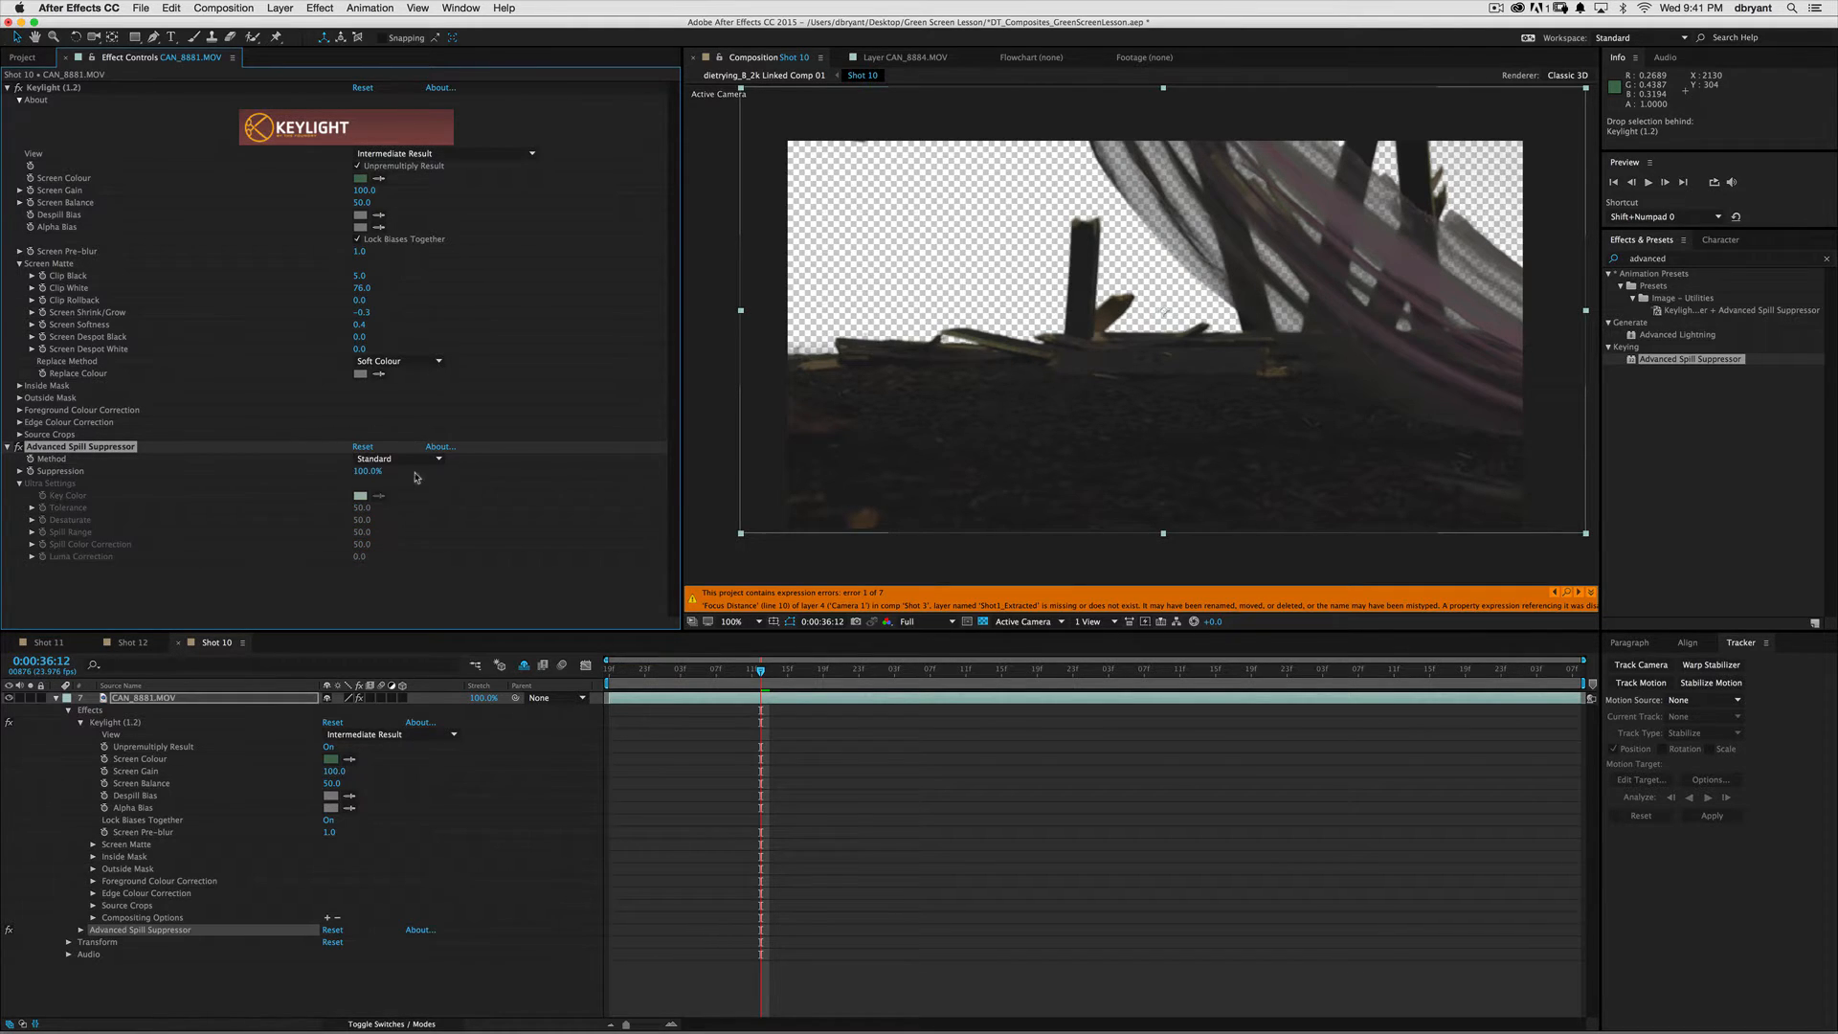
- Collapse the Advanced Spill Suppressor settings and check the despilled fabric at 0:00:36:01 with the Intermediate Result view
click(8, 454)
click(7, 448)
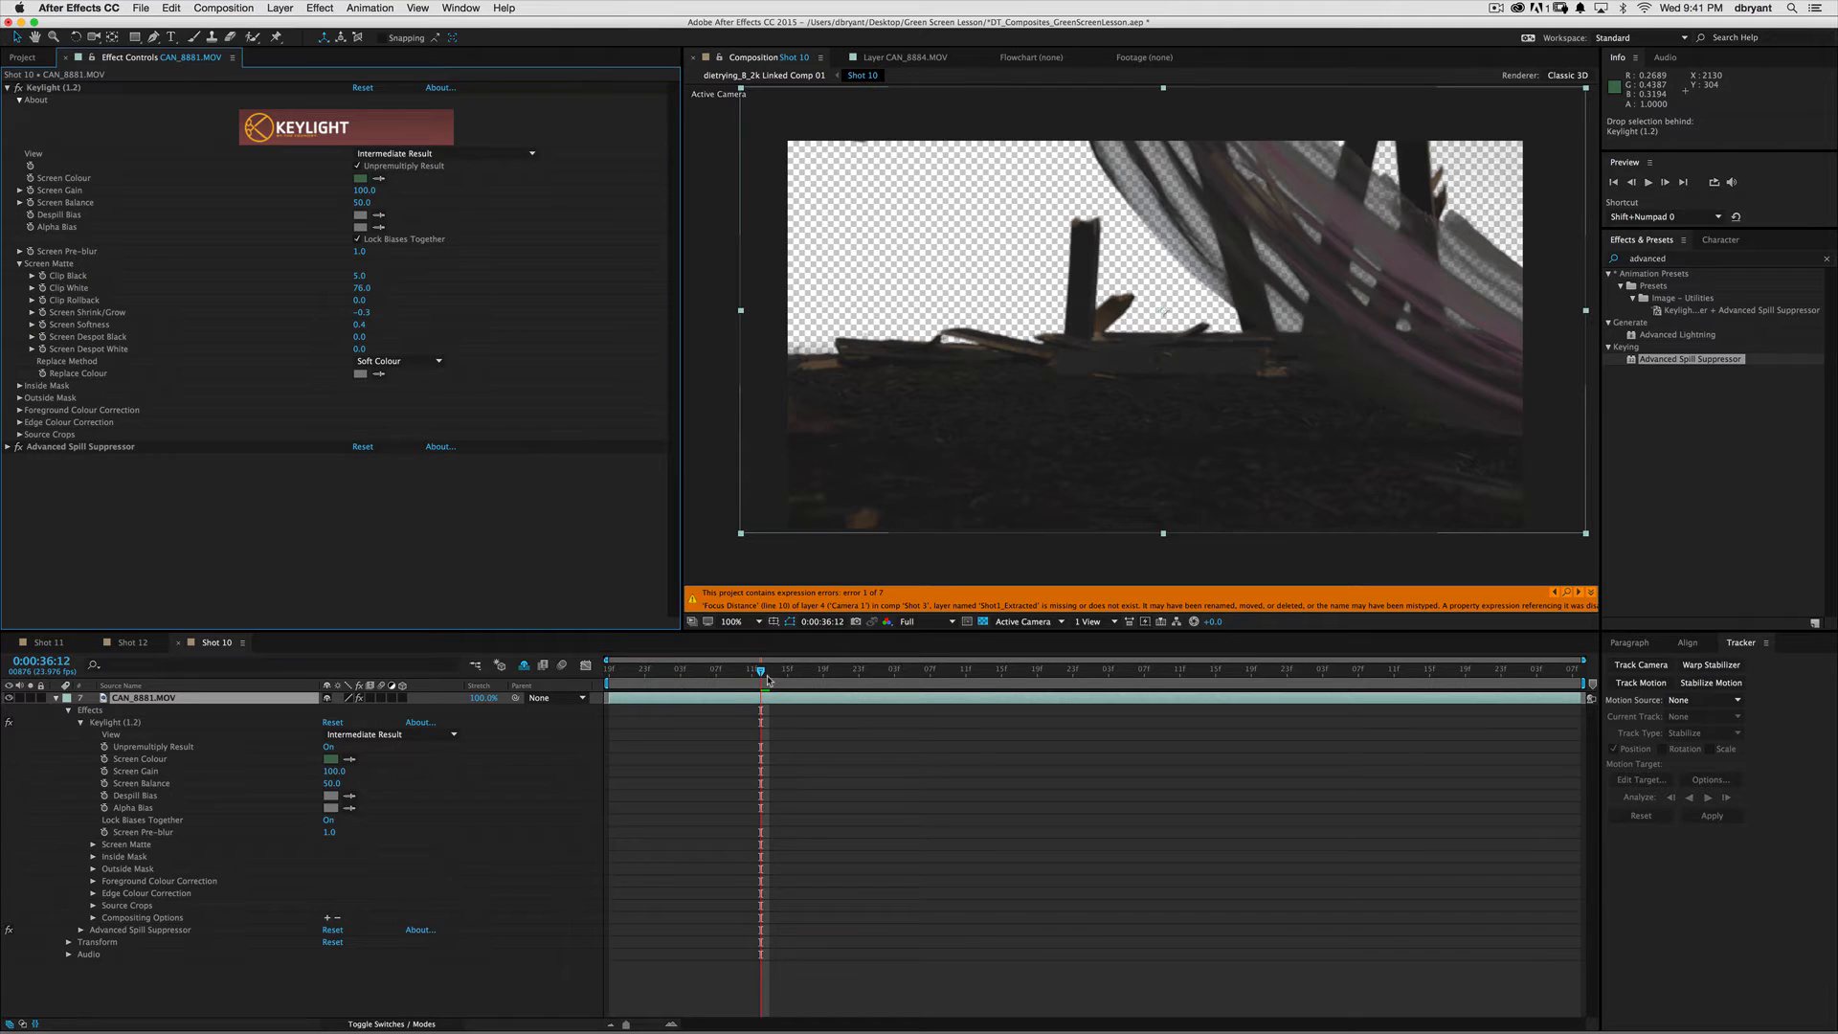
drag(769, 673, 664, 673)
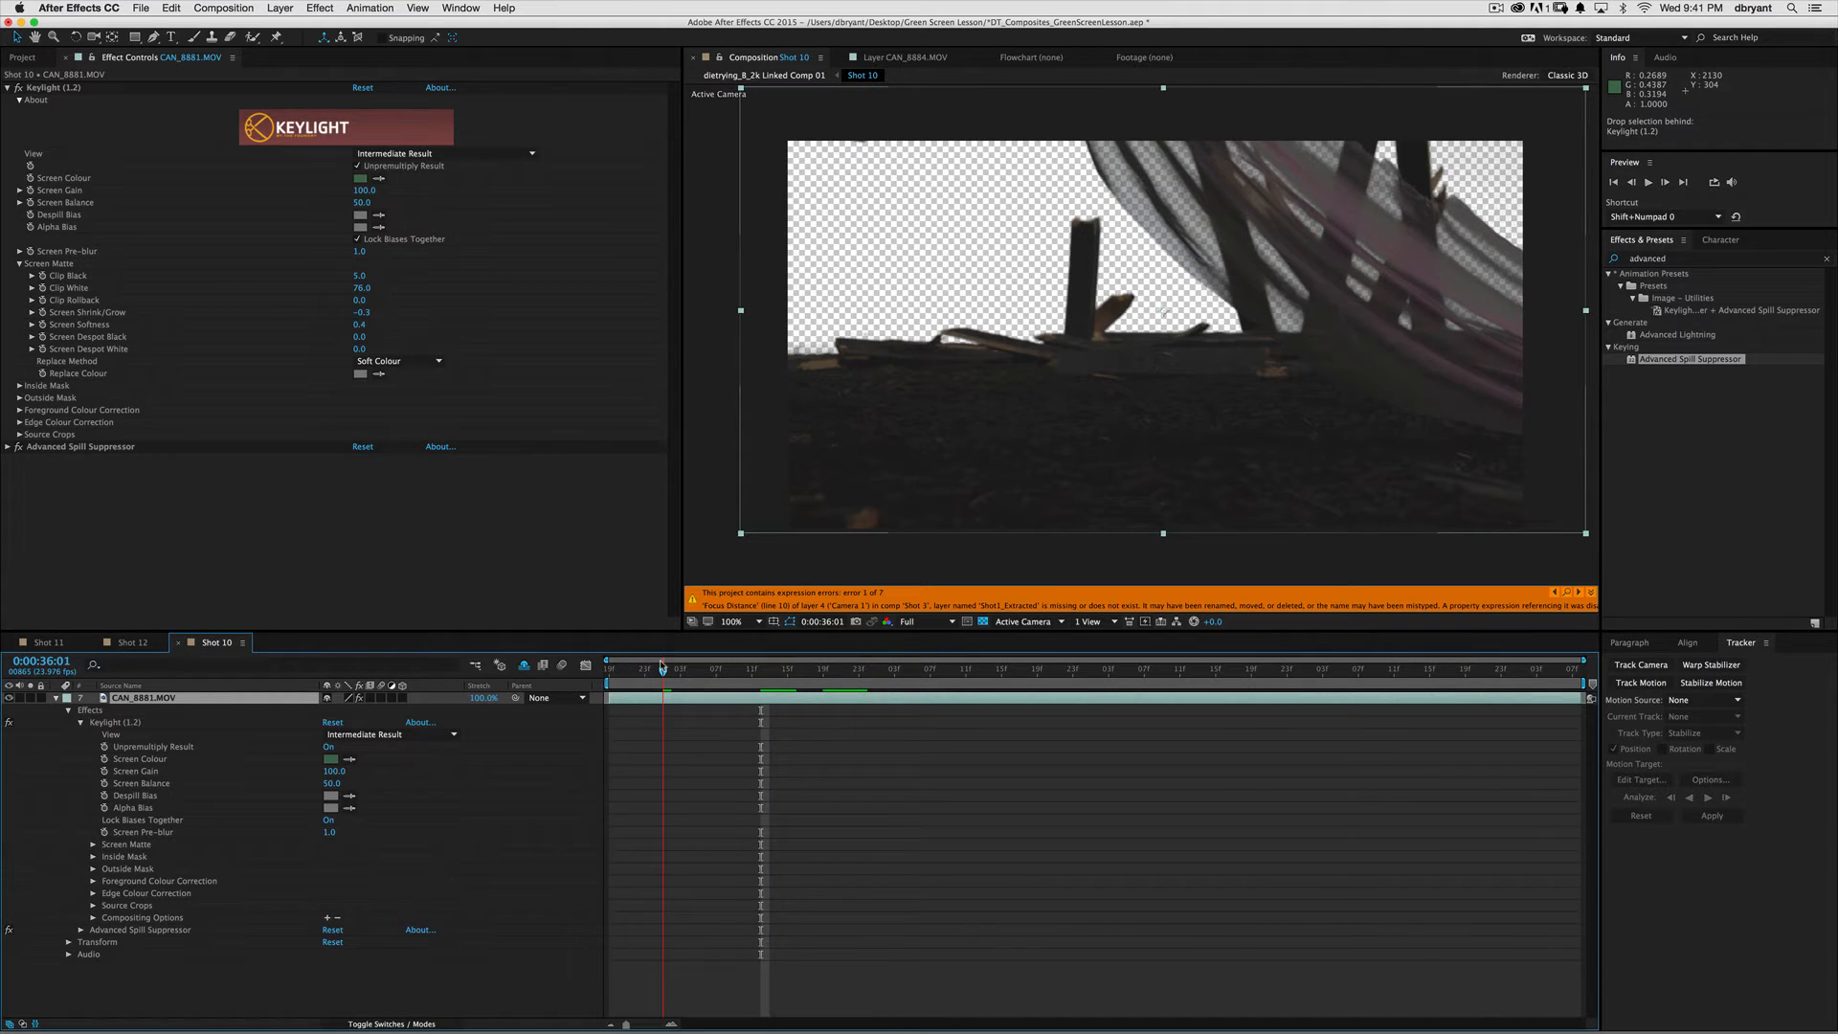
click(469, 153)
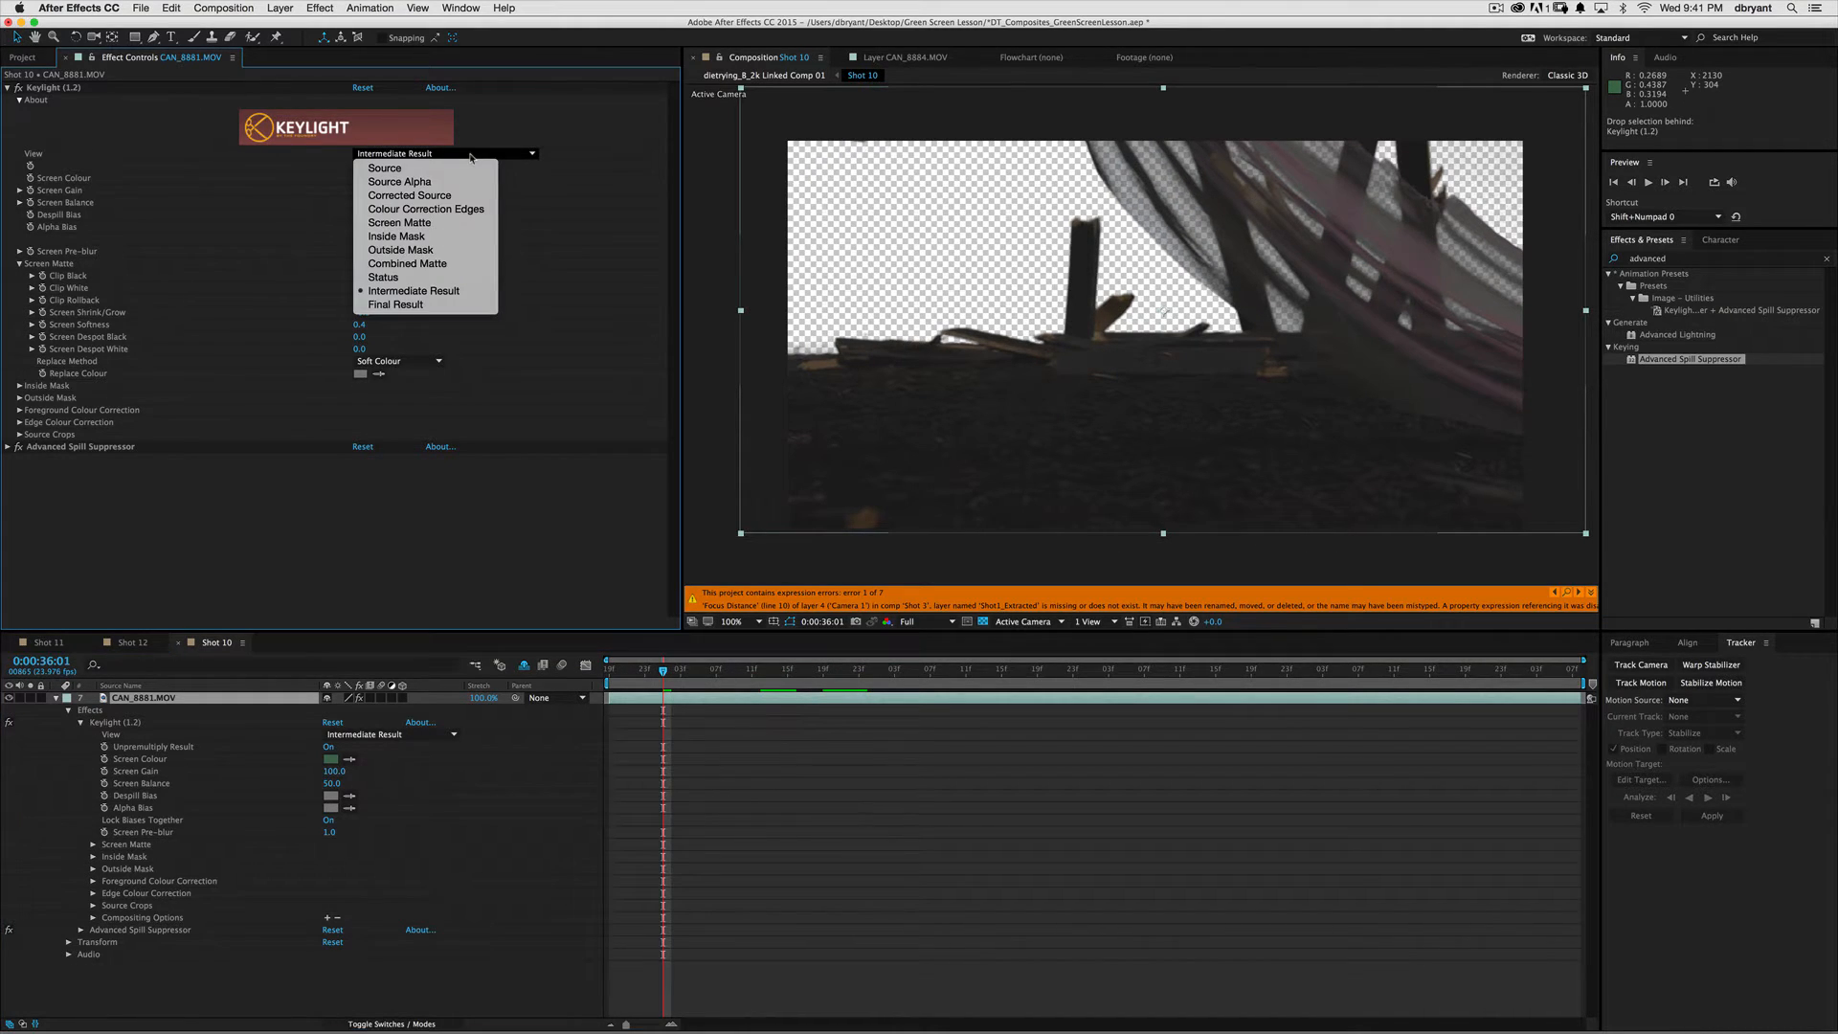
click(478, 291)
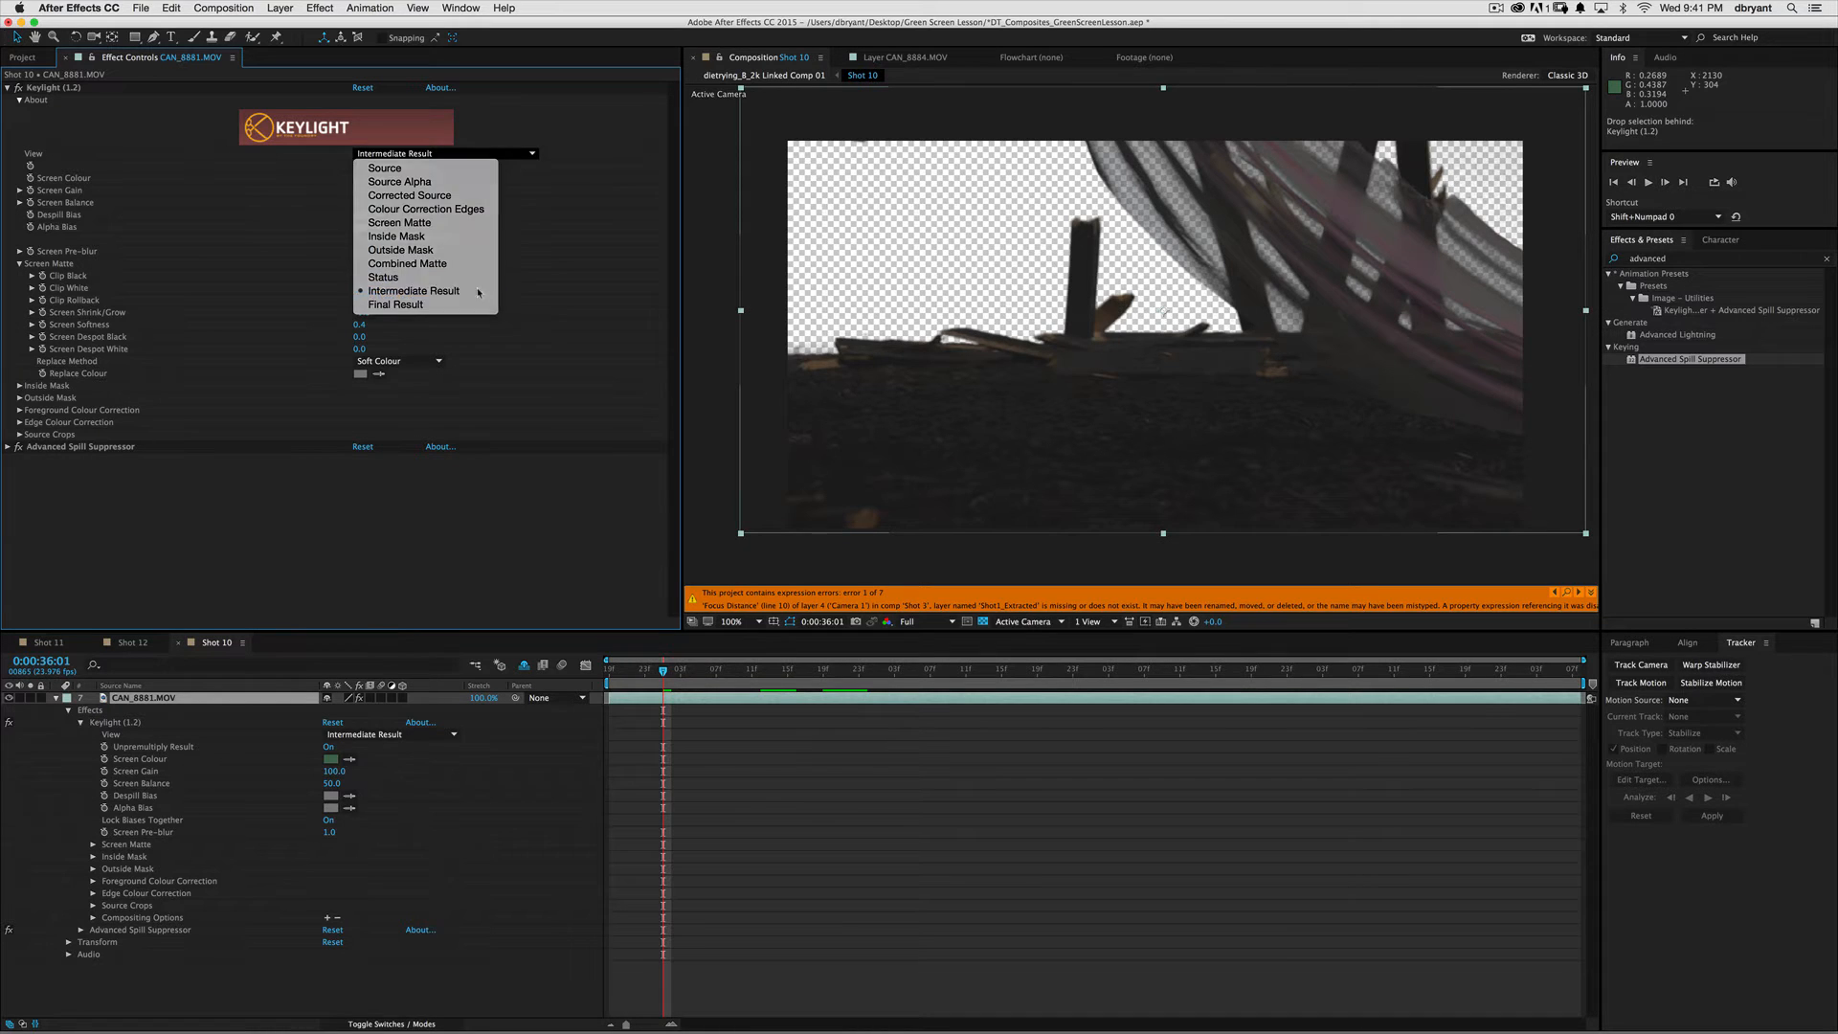
click(36, 446)
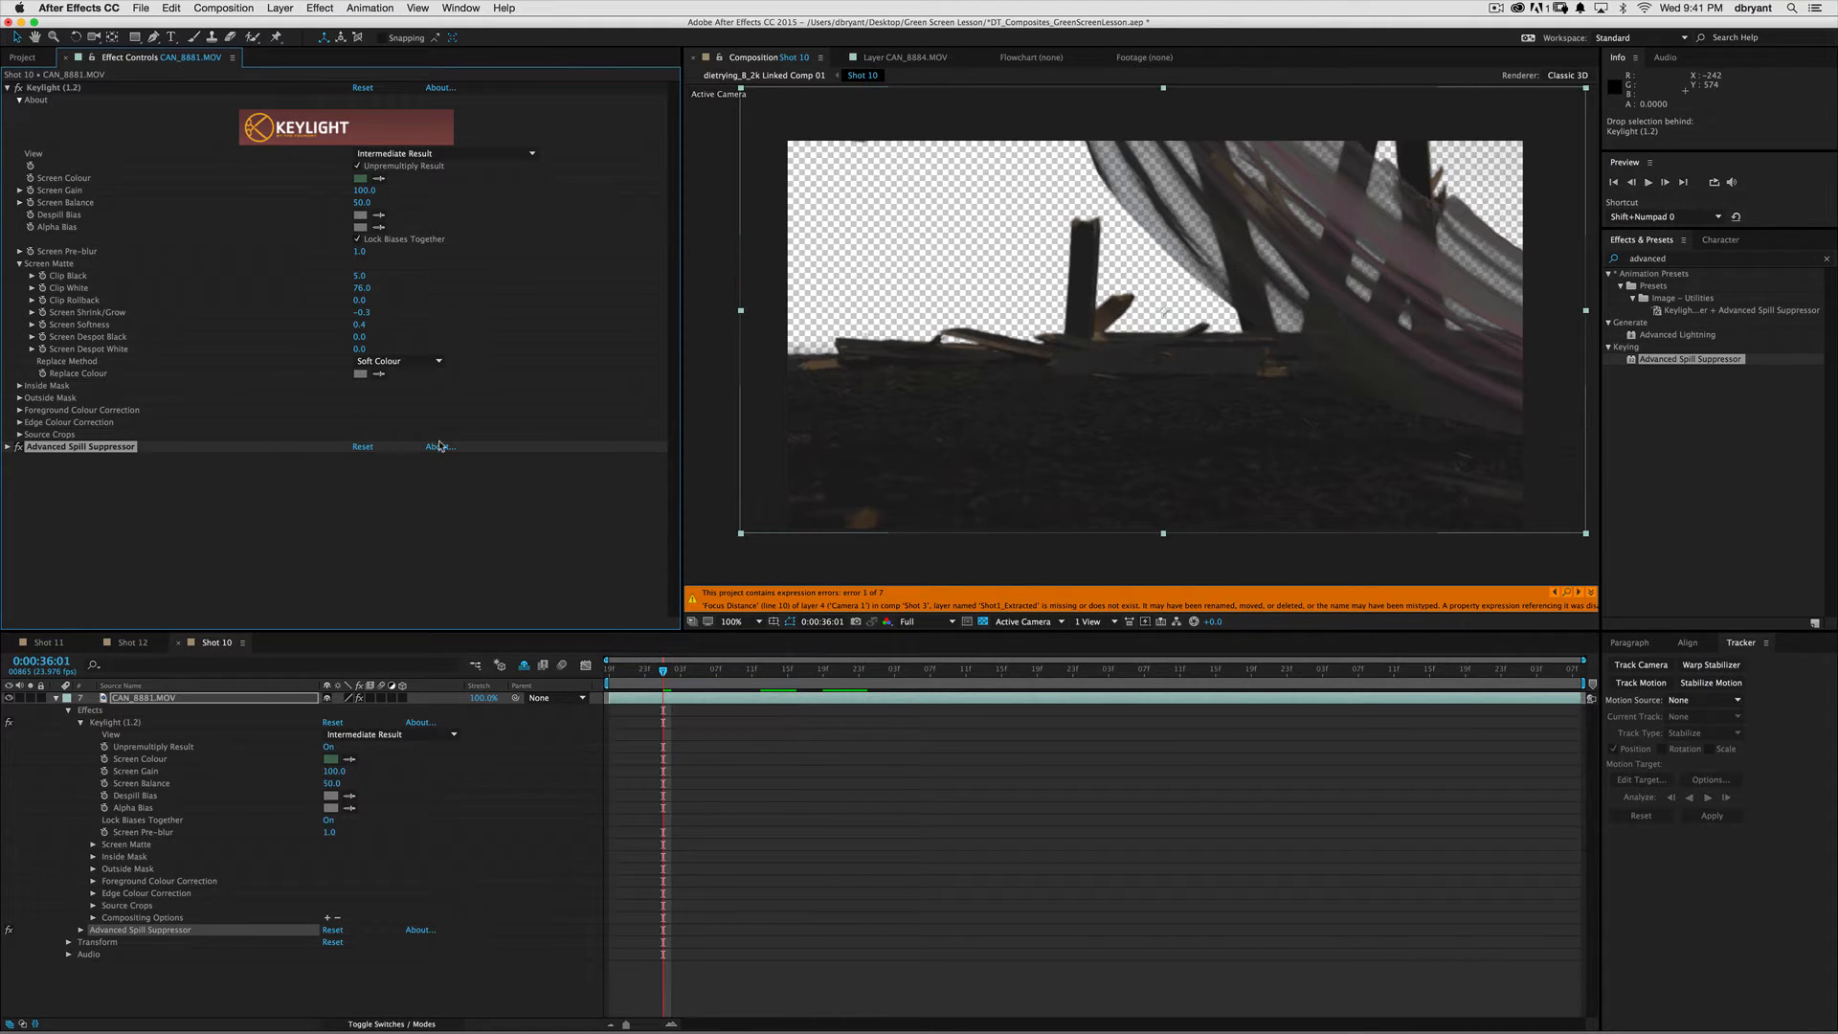
- Compare the keyed footage with and without the transparency grid, and leave the grid off
click(983, 622)
click(983, 622)
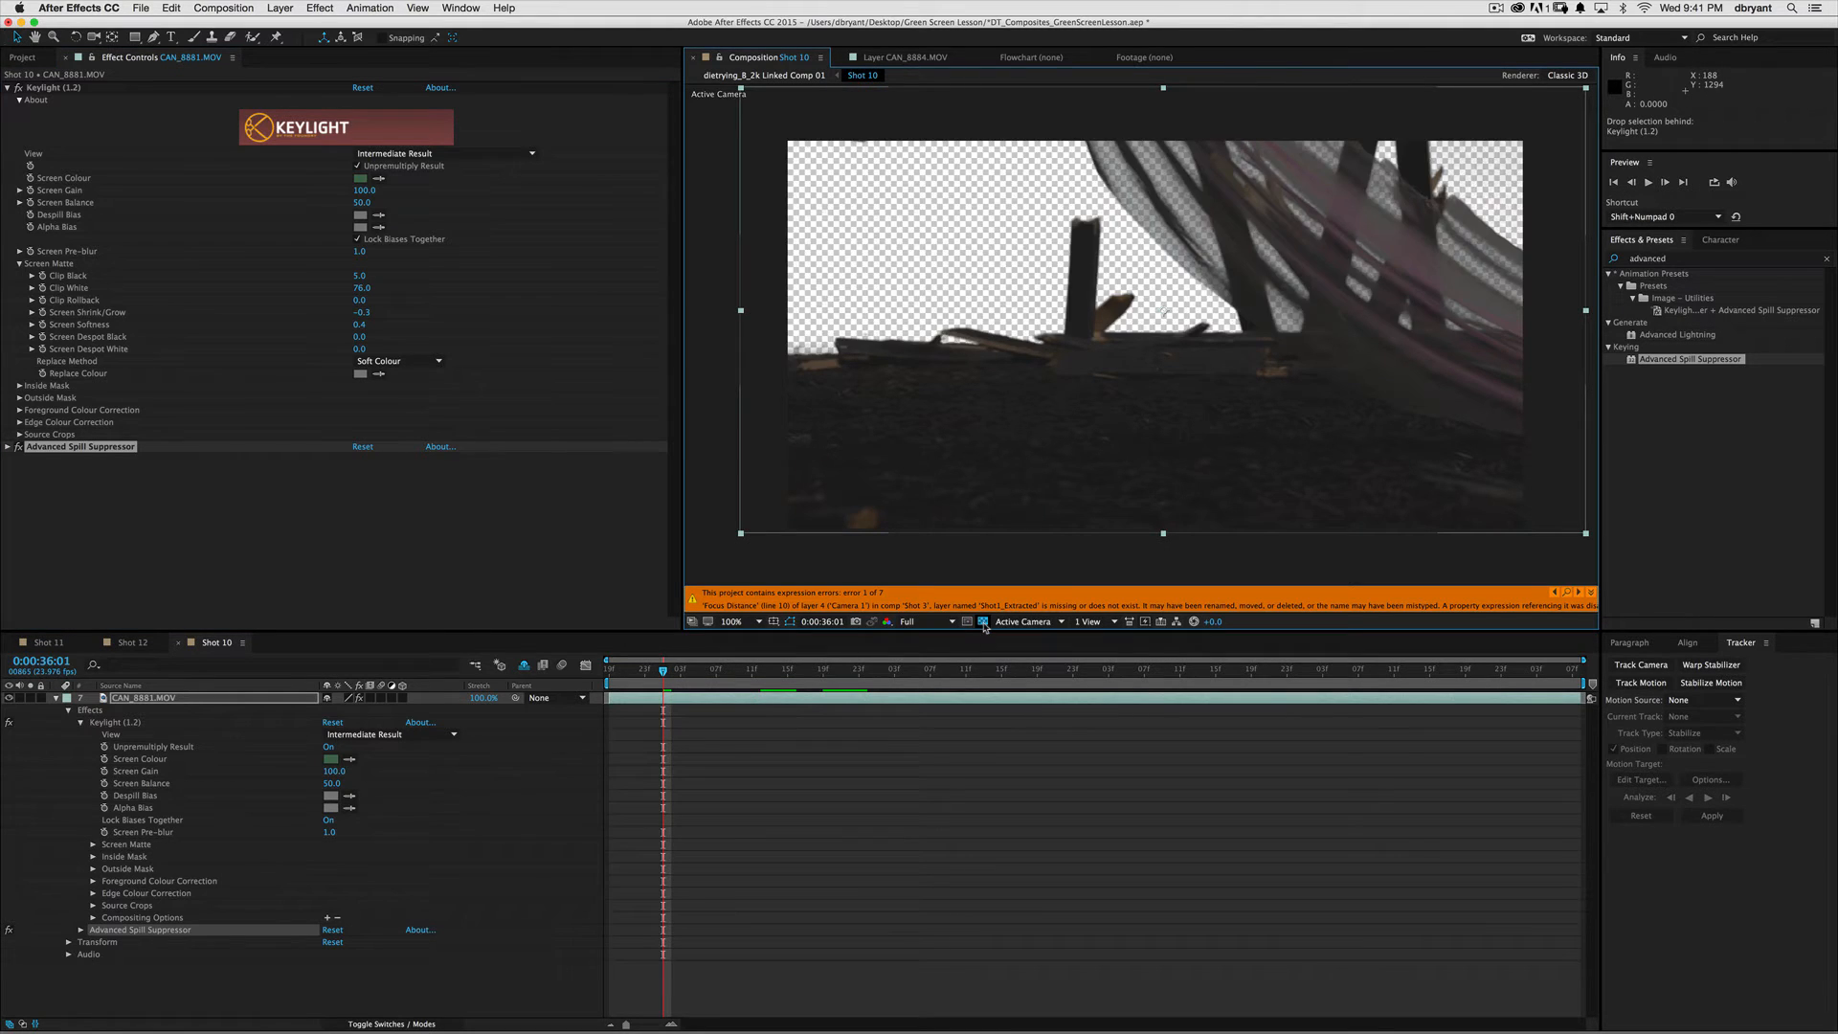
click(983, 623)
click(983, 622)
click(983, 622)
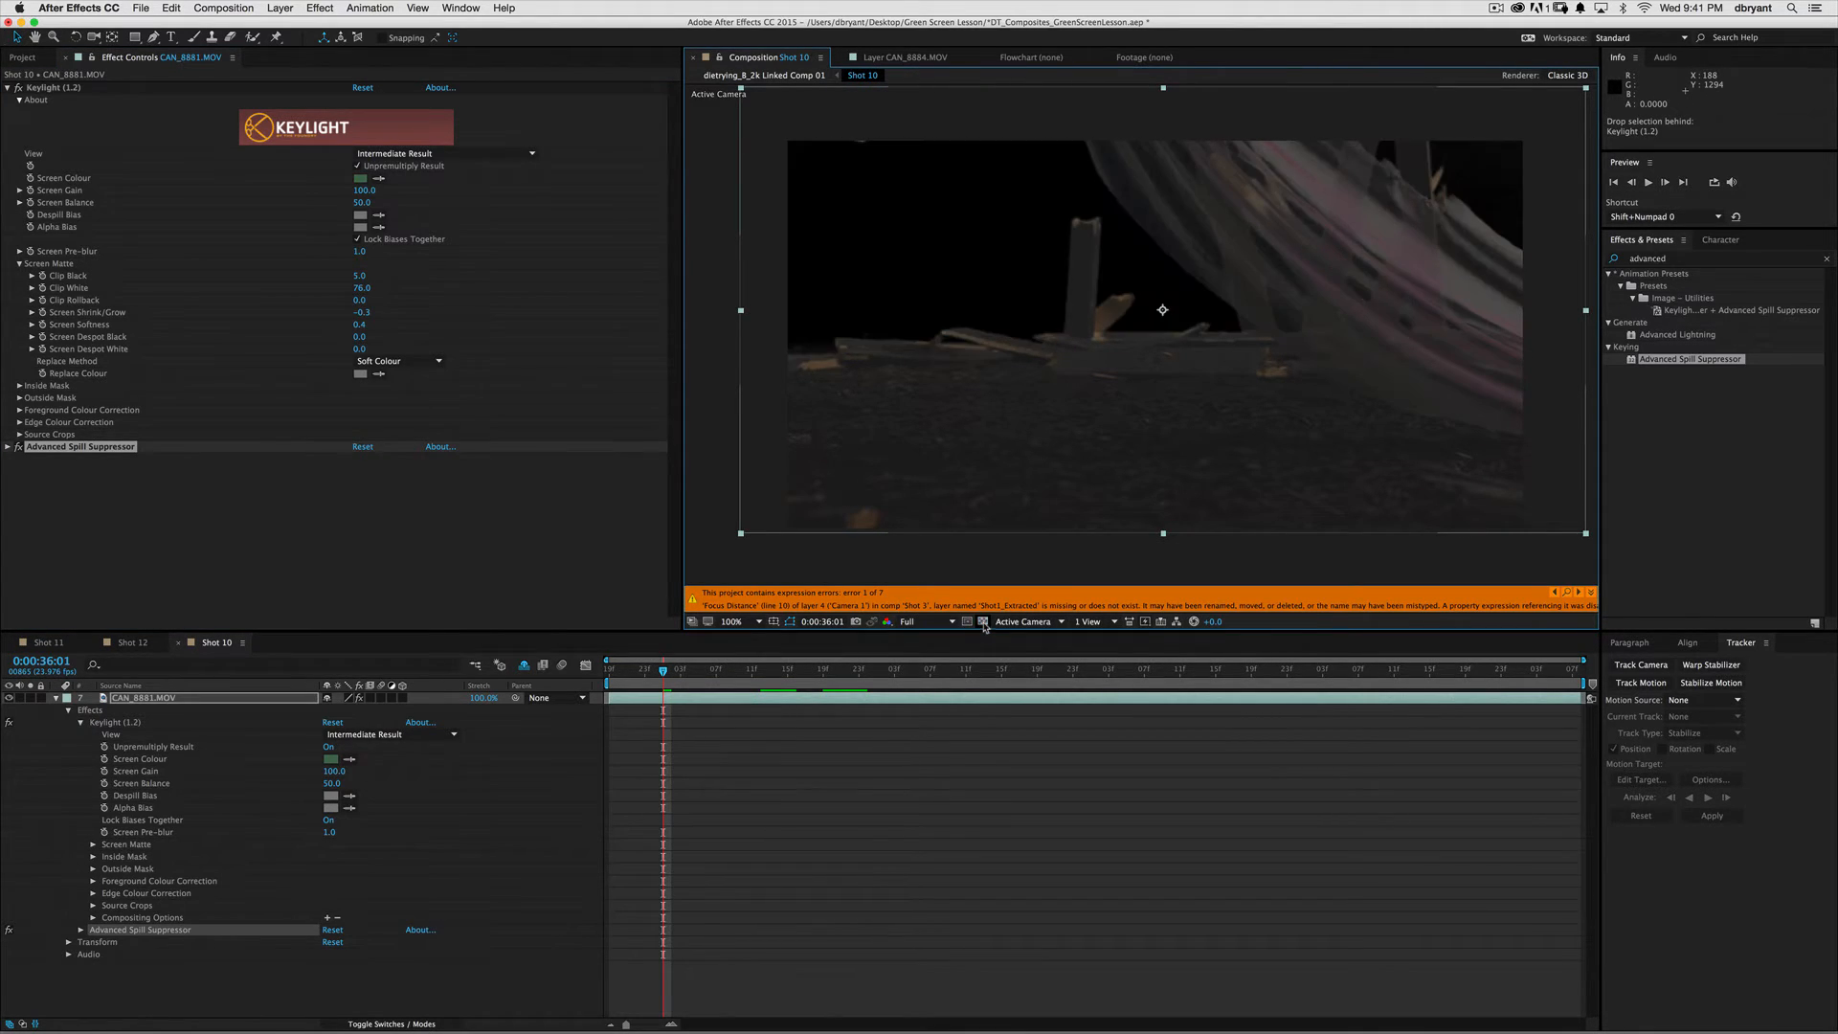
- Set Keylight's Clip White to 58, Clip Black to 9 and Screen Pre-blur to 2
drag(362, 287, 346, 288)
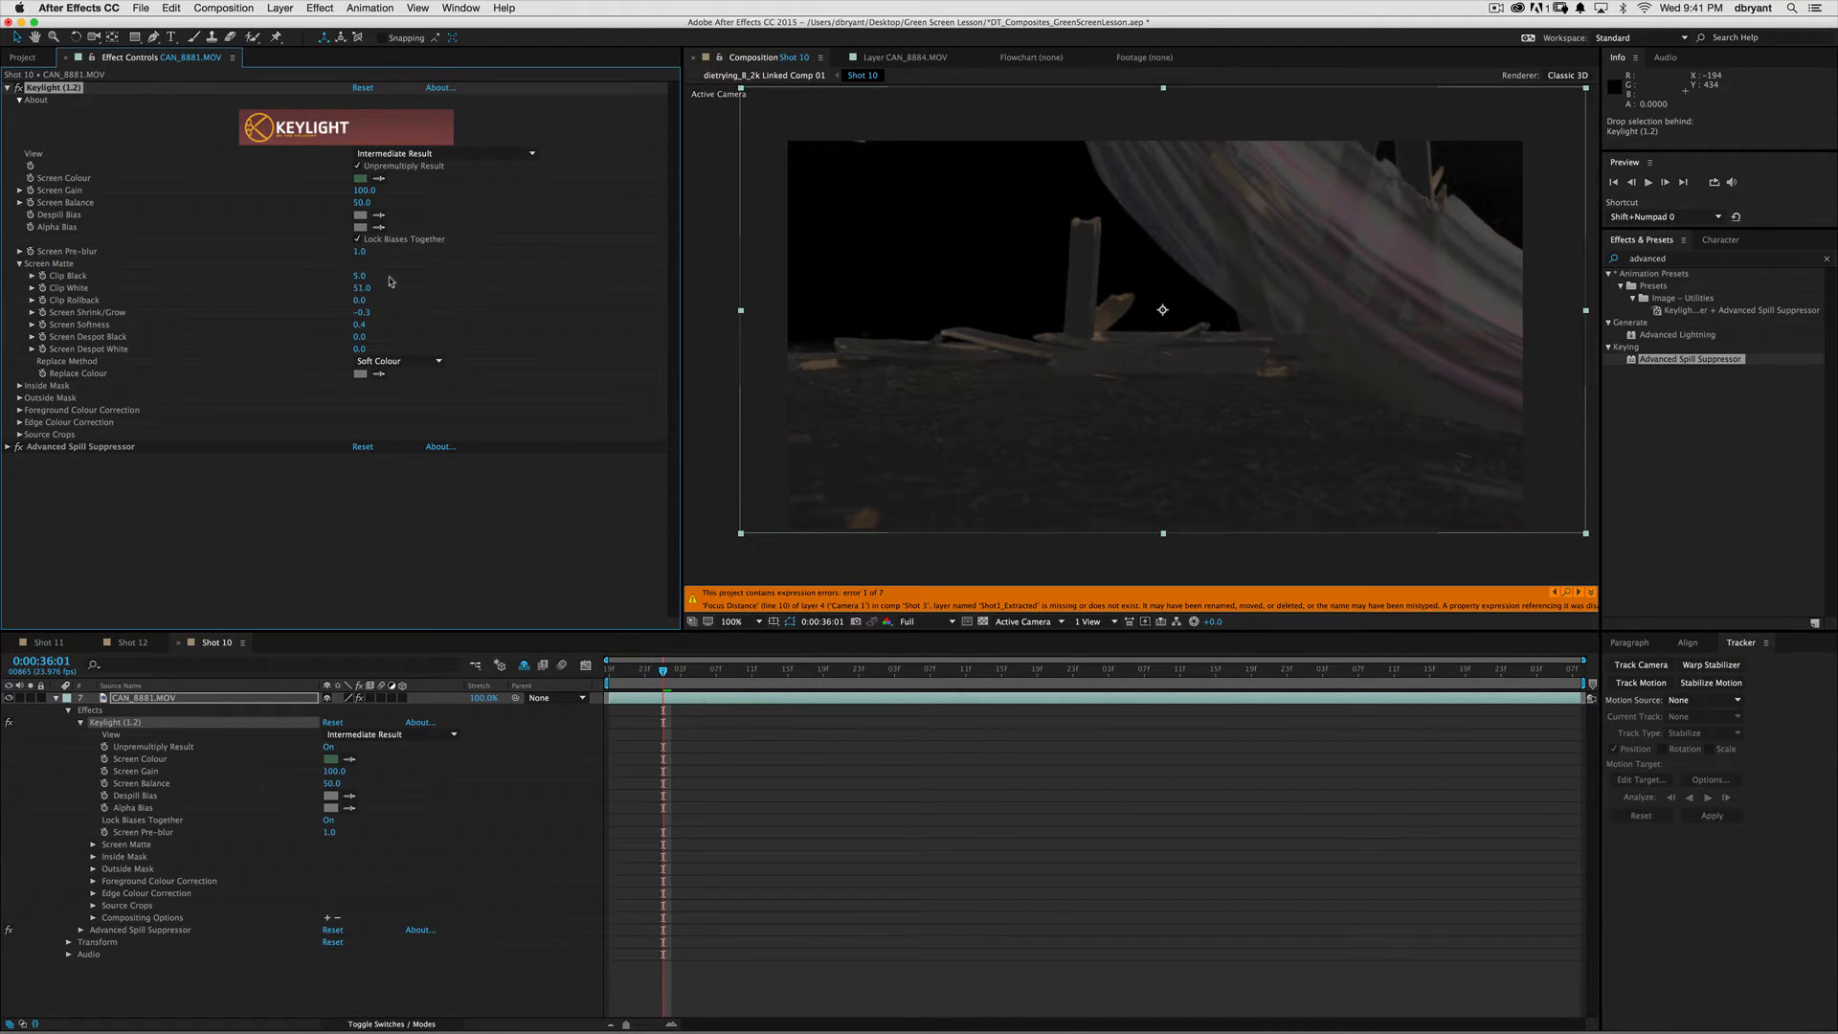
drag(361, 272, 367, 286)
click(363, 253)
text(2)
key(Return)
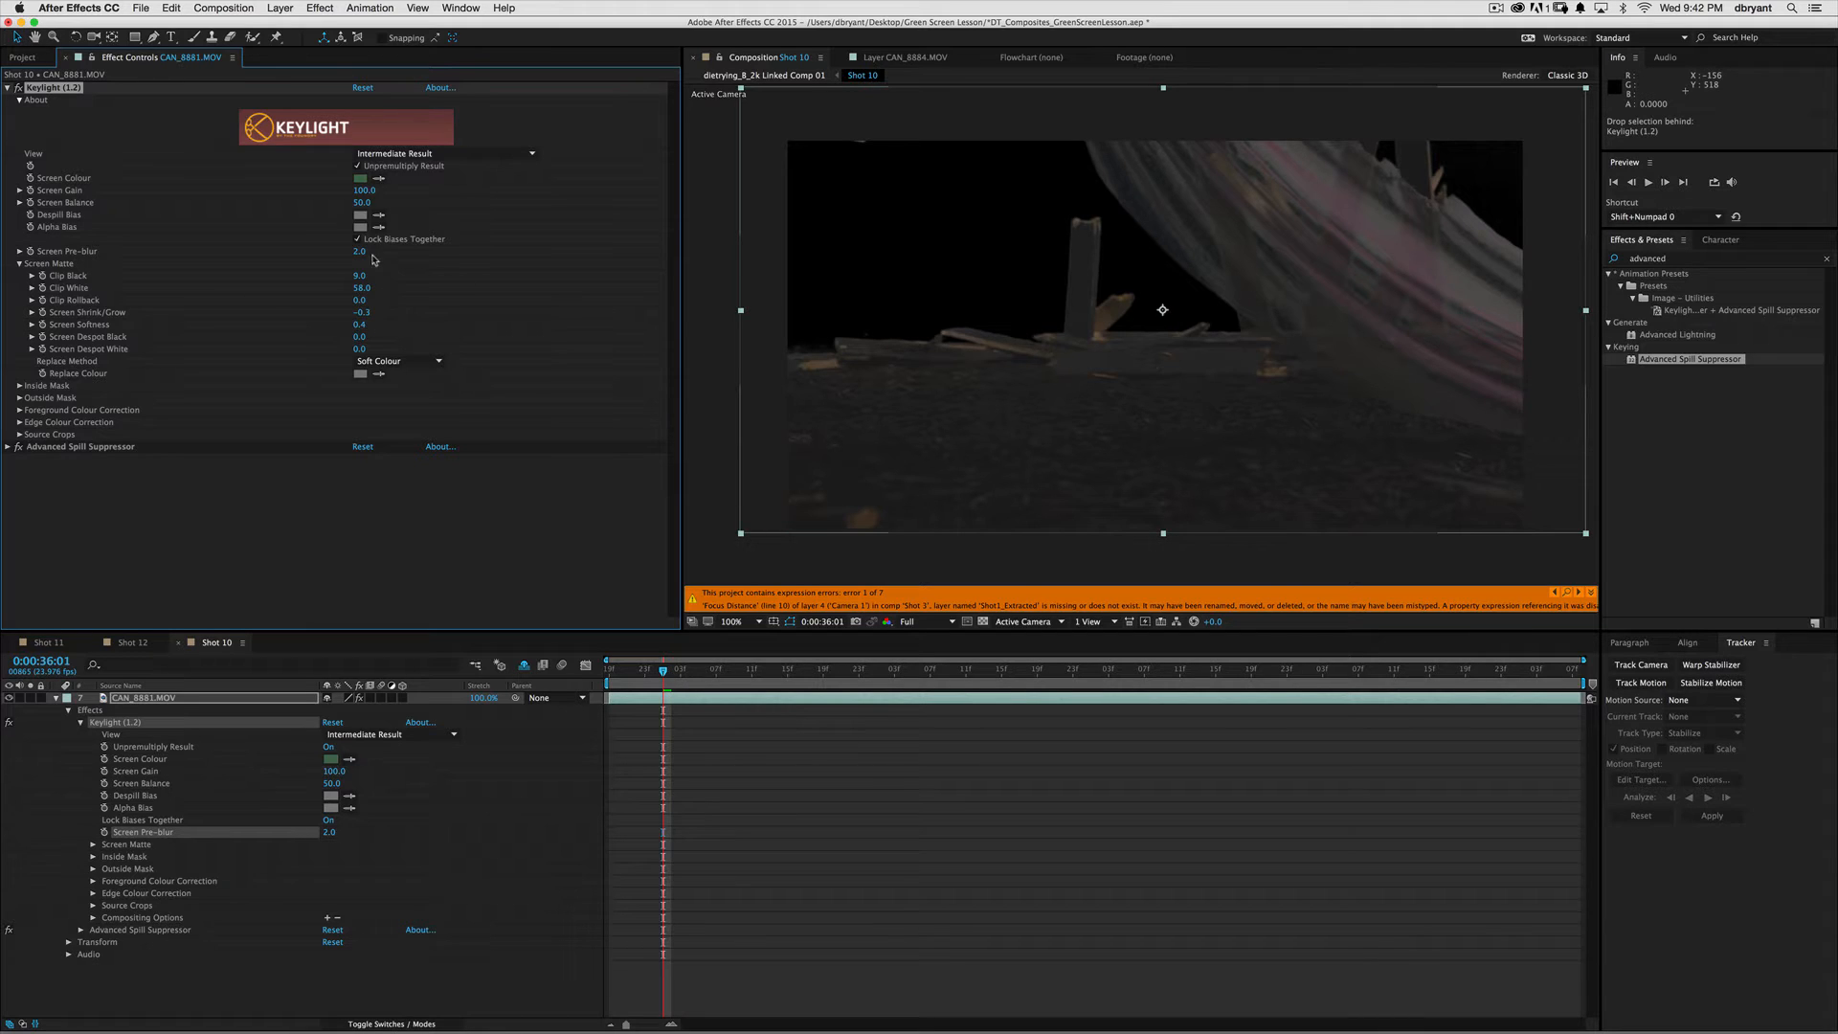
- Collapse Keylight's settings and apply the Key Cleaner effect after the Advanced Spill Suppressor
click(7, 88)
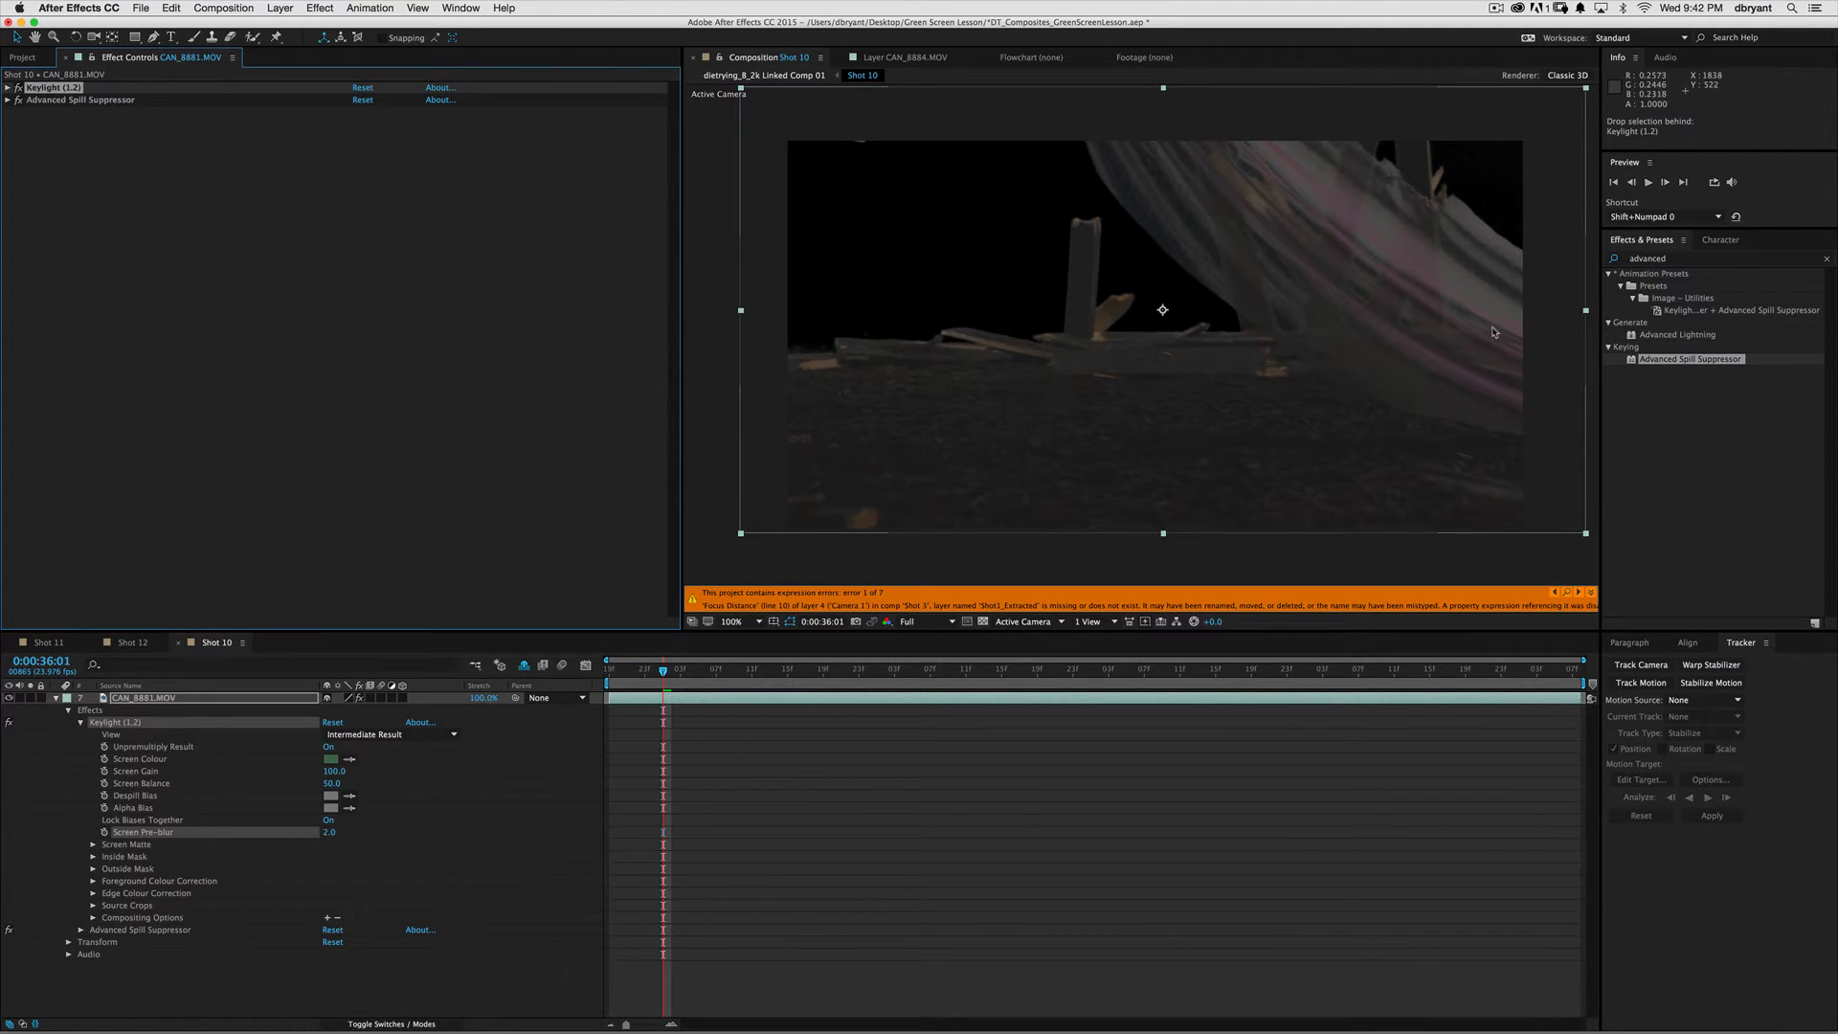
click(1681, 260)
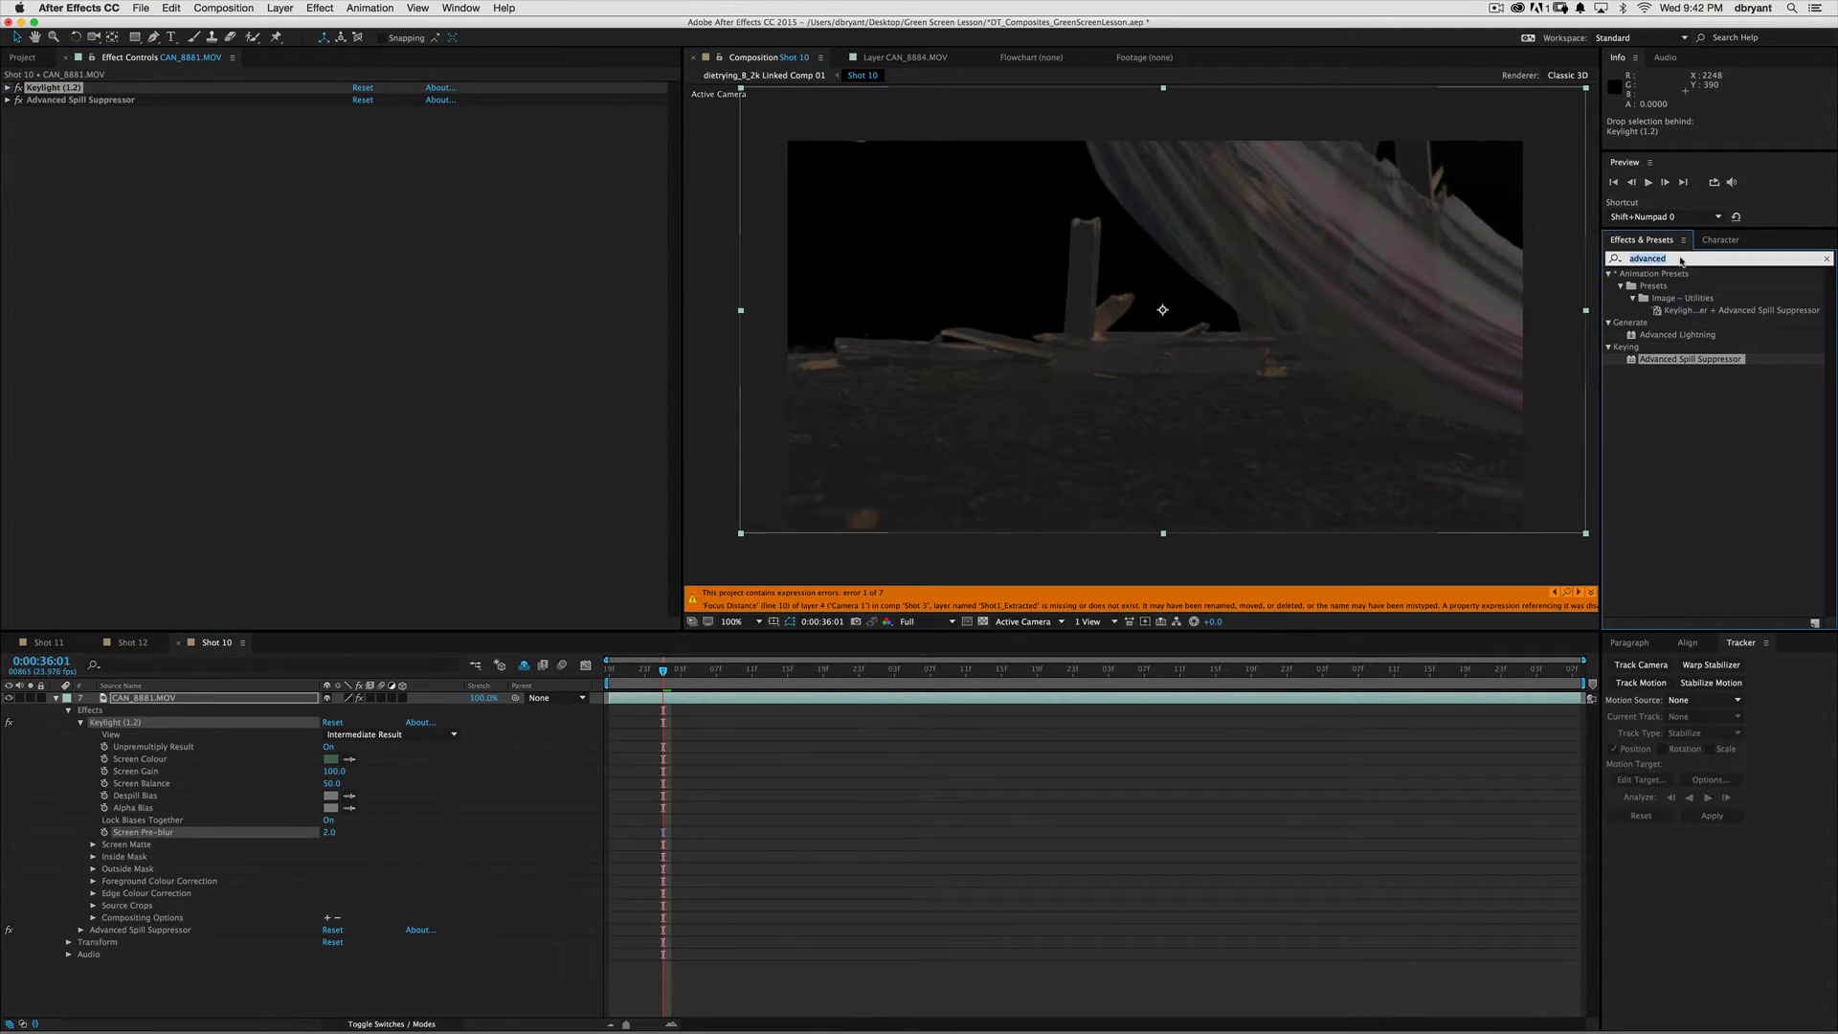
text(key cleaner)
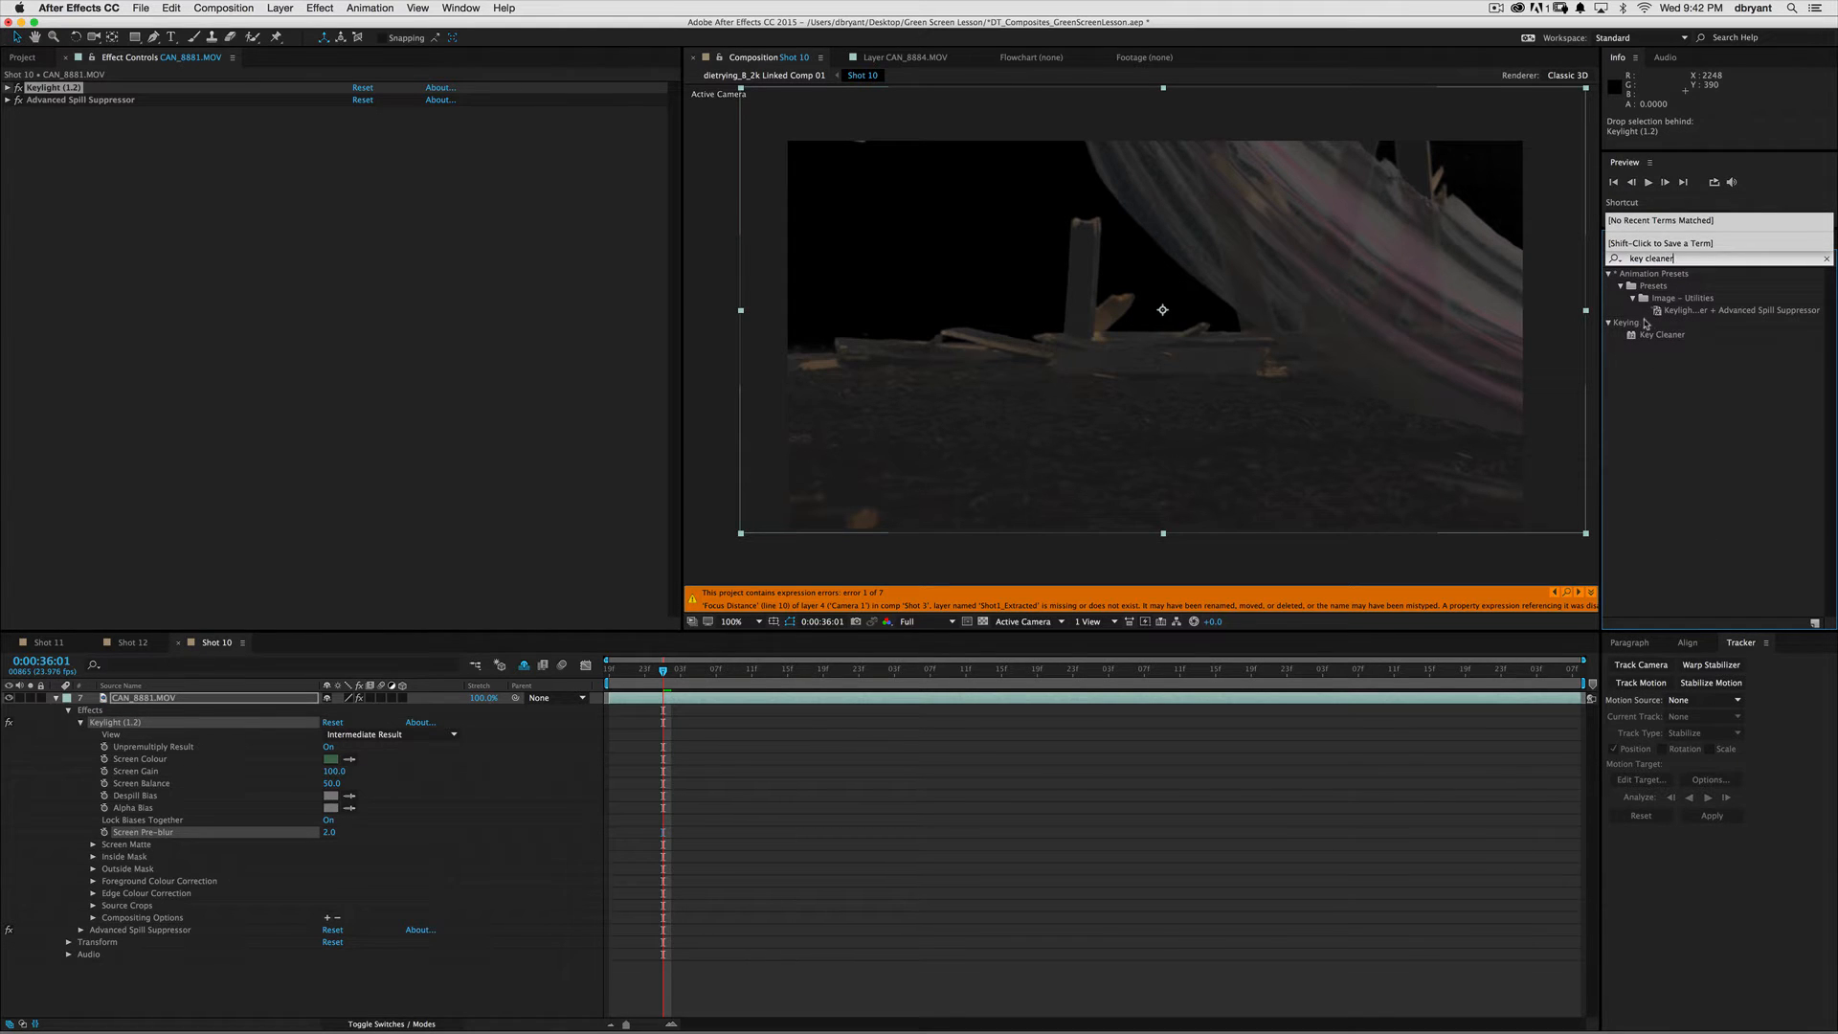
drag(1661, 334, 445, 285)
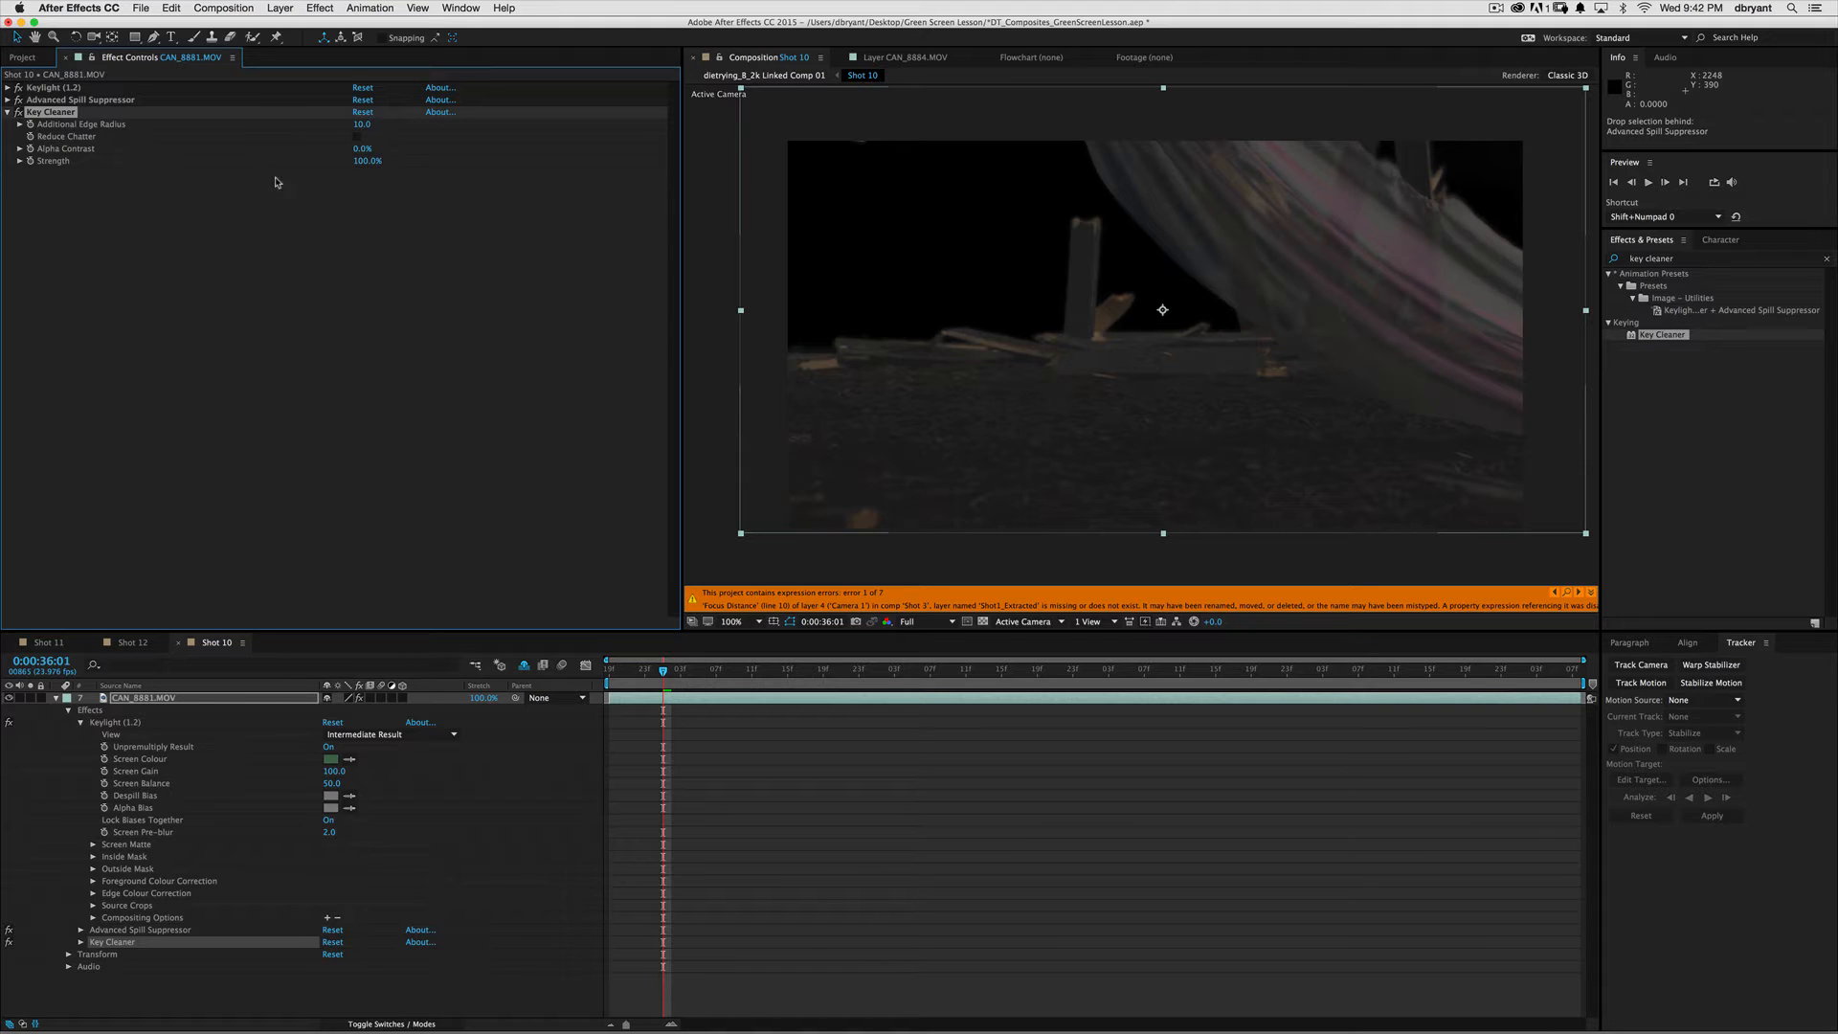
- Reveal all of Shot 10's shy layers and turn on the fire, house, landform, sky, flare and Adjustment Layer 11 layers
click(57, 698)
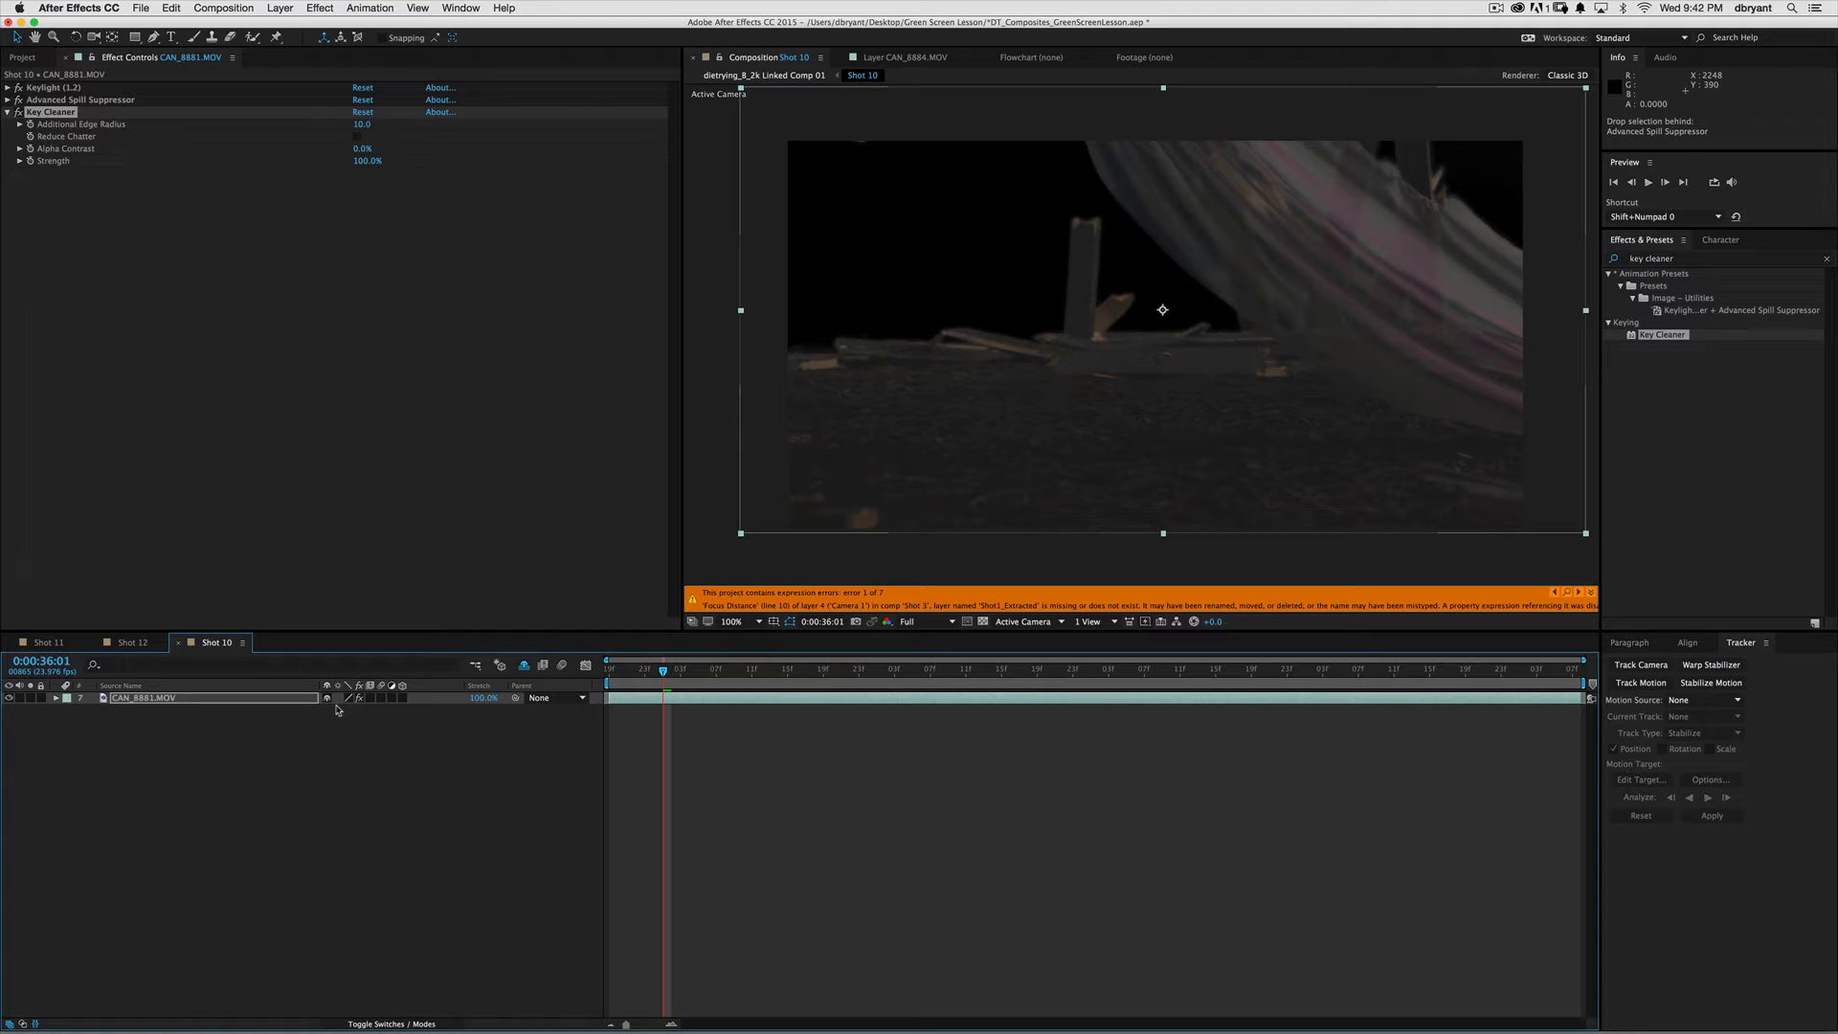
click(522, 667)
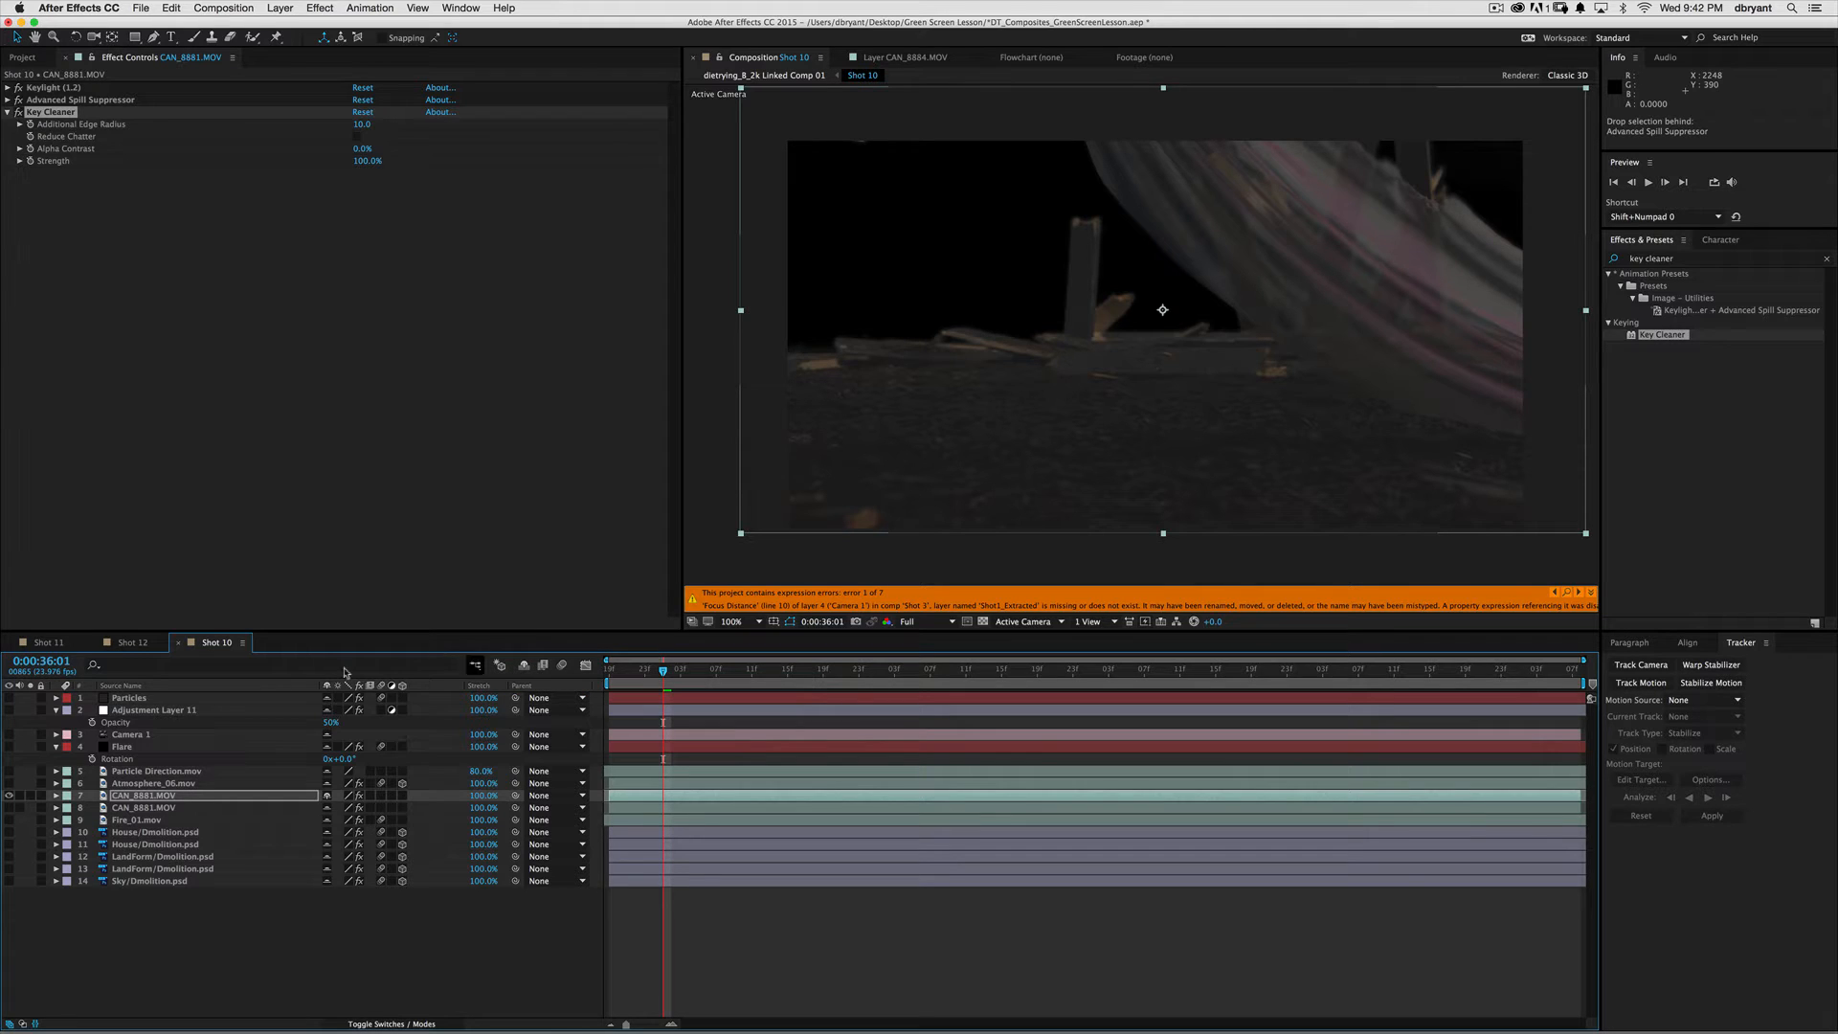
drag(9, 825, 9, 881)
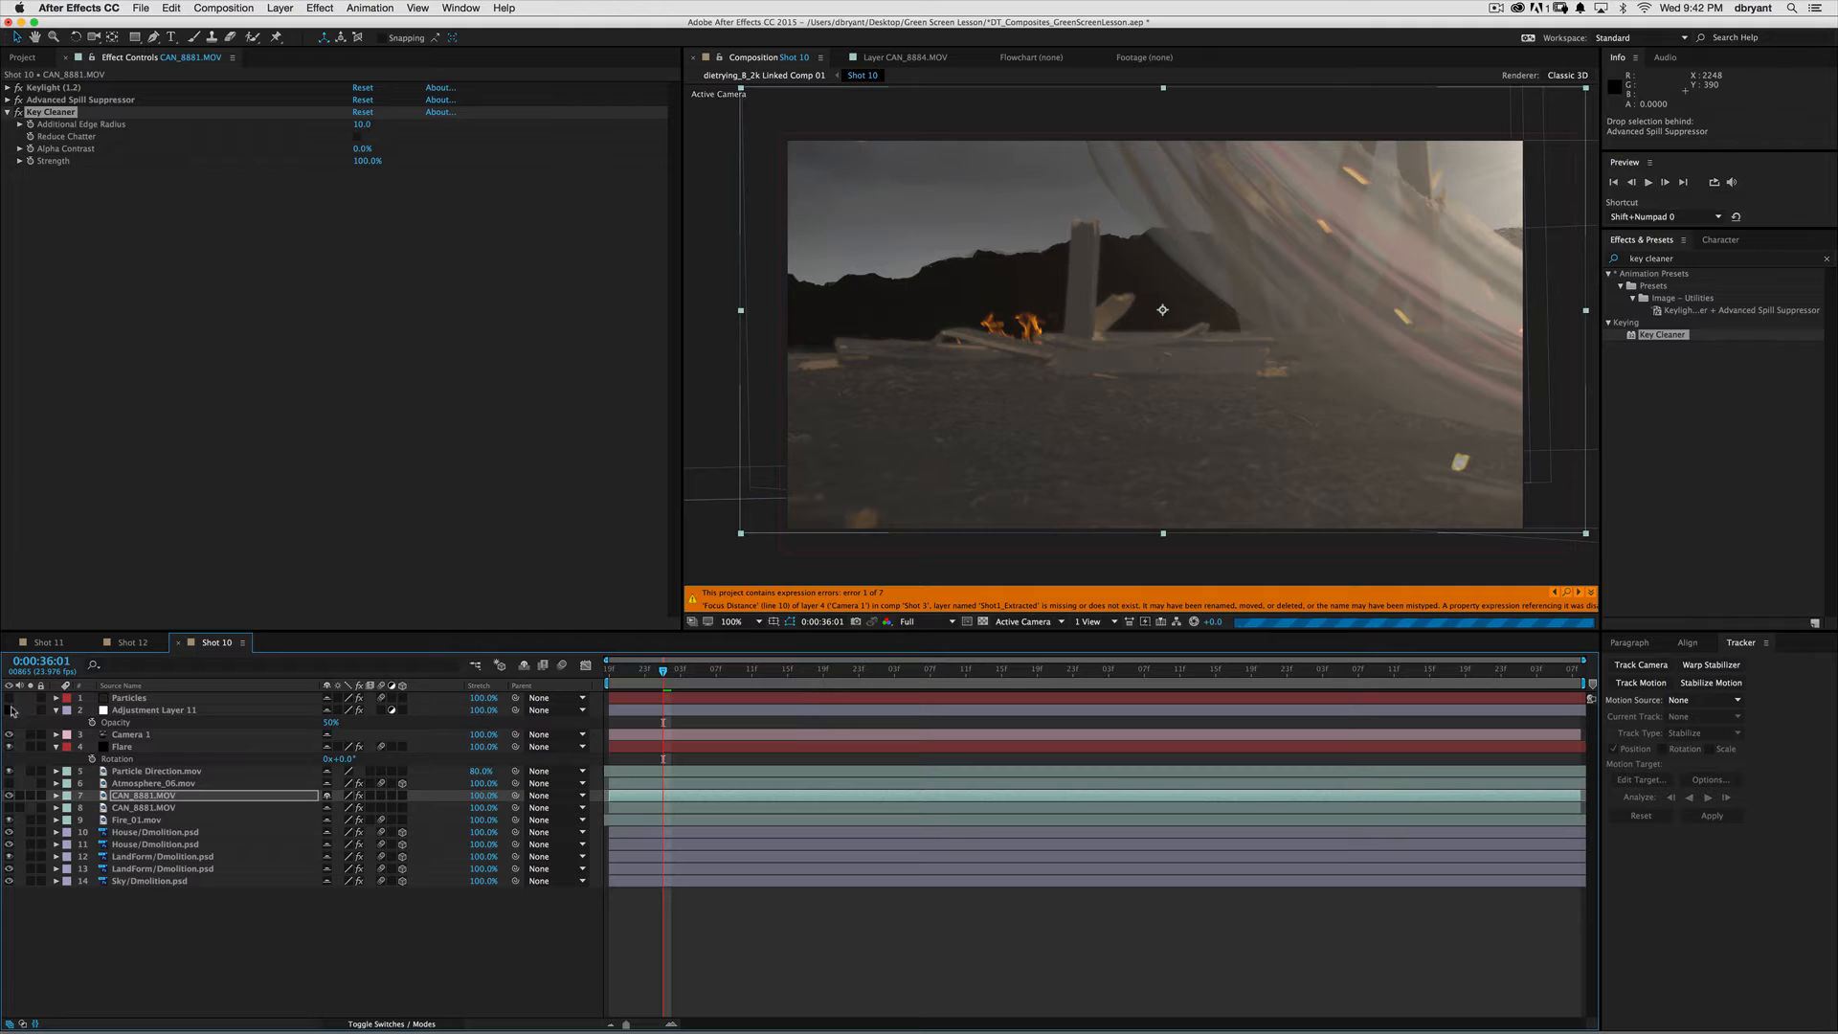
click(10, 710)
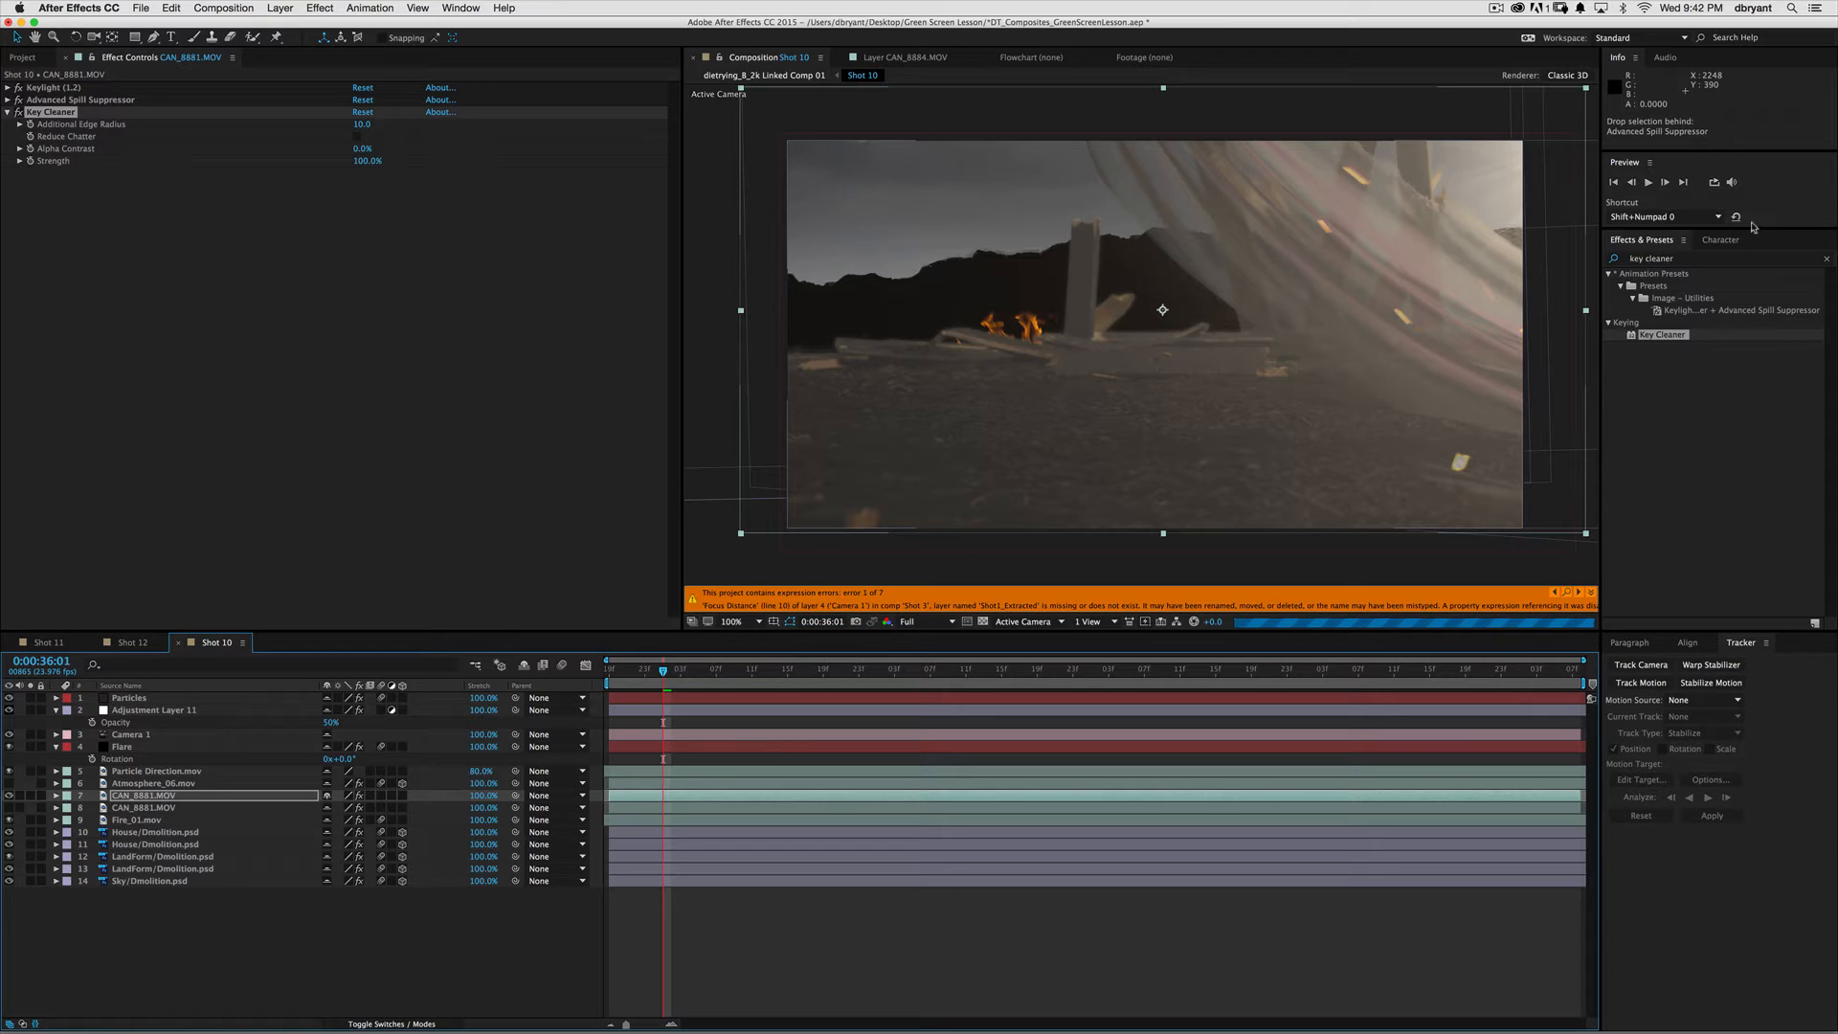
- Find the Brightness & Contrast effect, apply it to CAN_8881.MOV after Key Cleaner, and set its Contrast to 42
click(1683, 259)
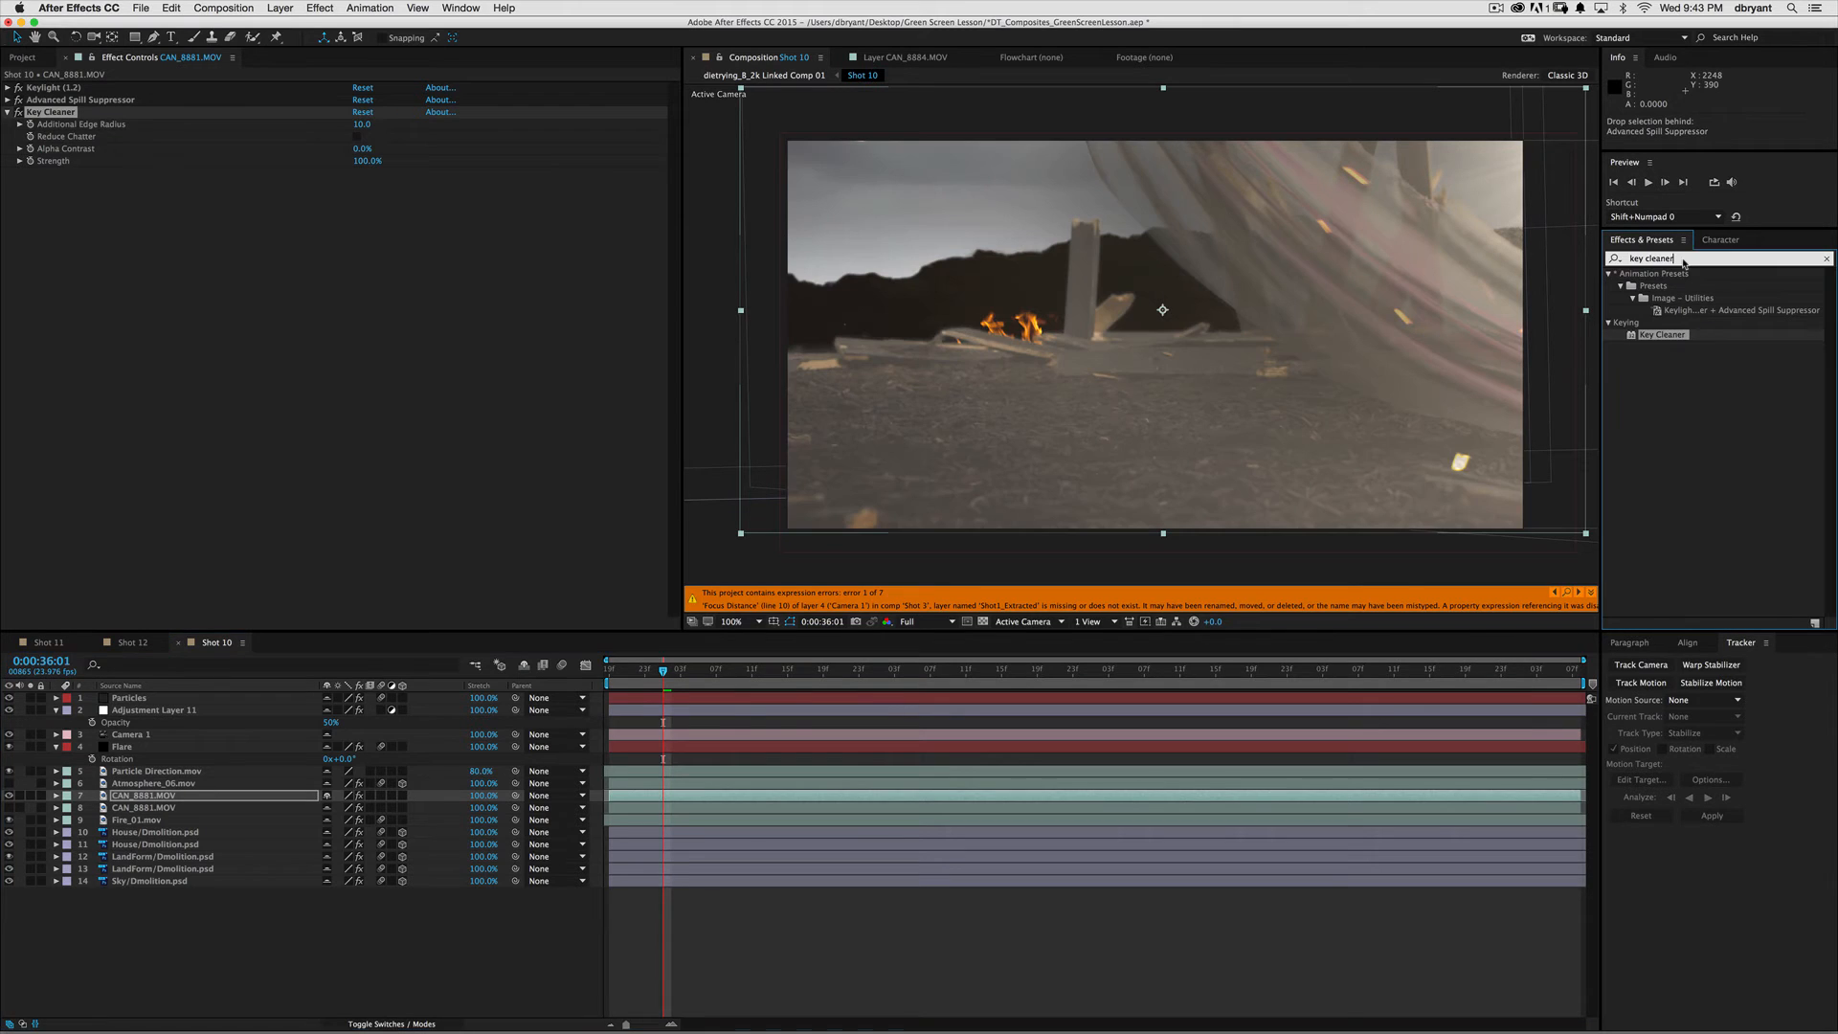
triple_click(1683, 259)
text(contras)
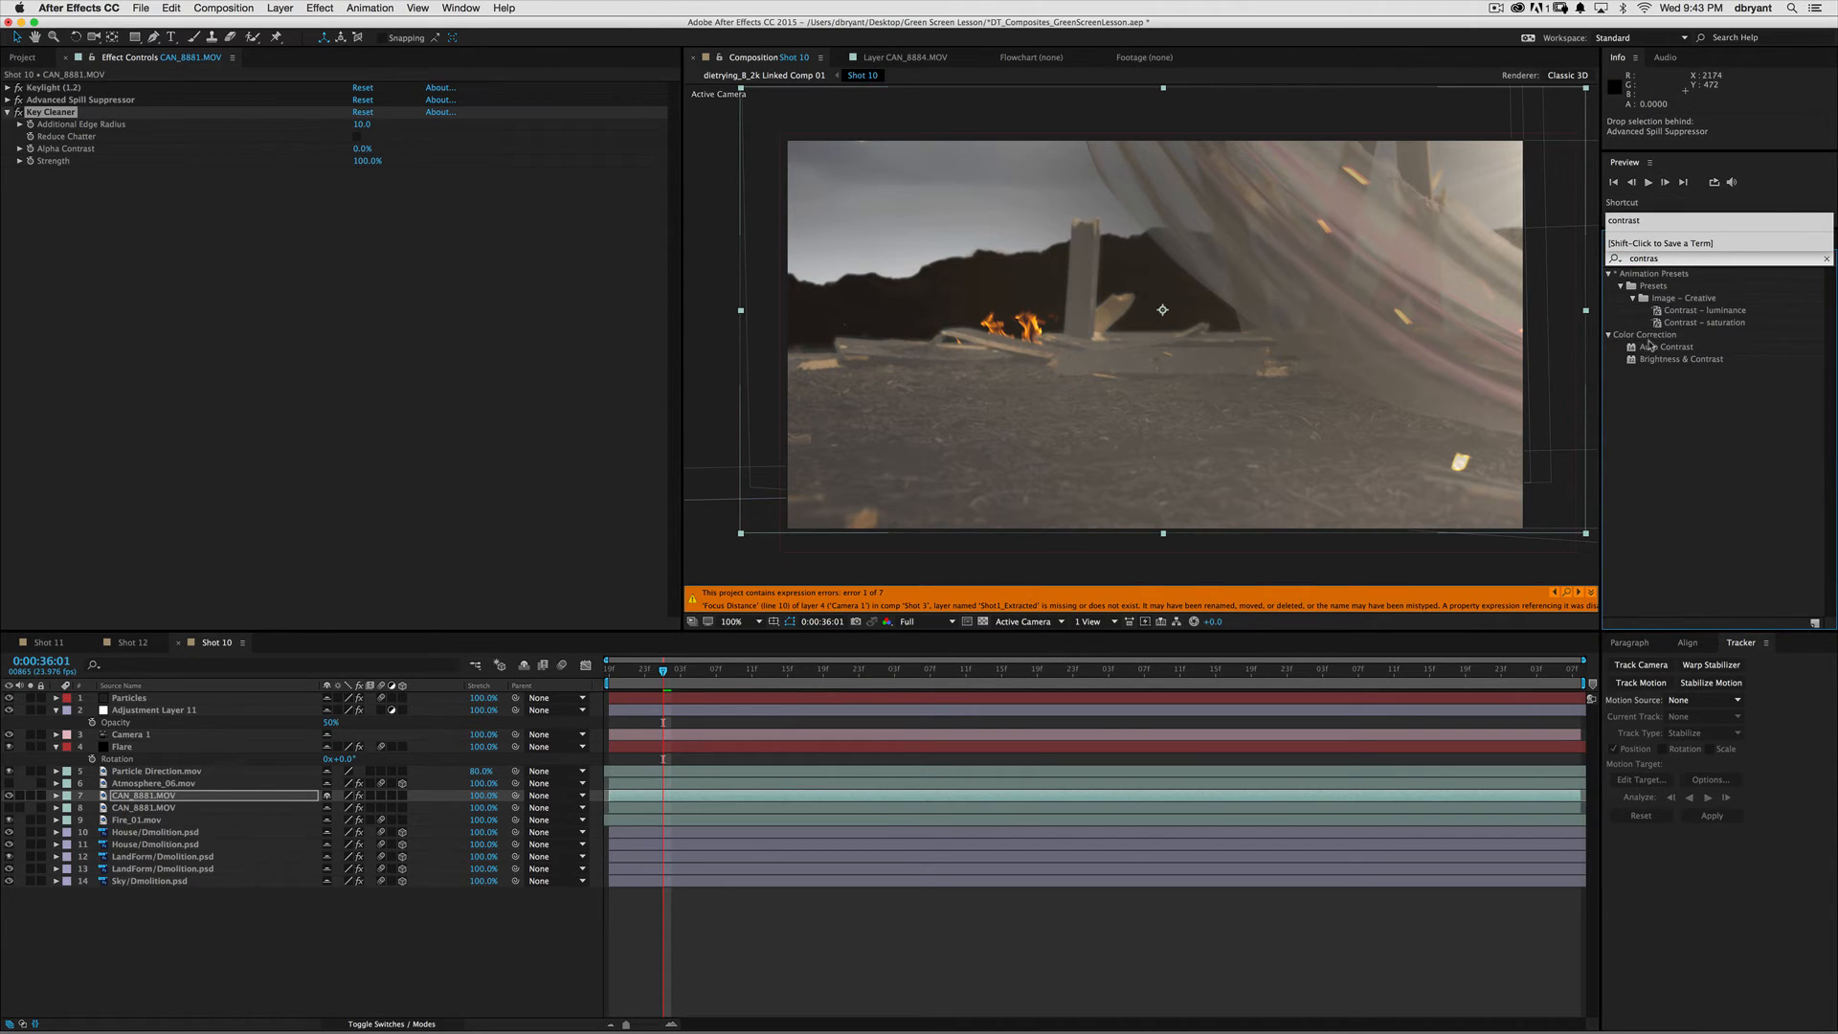
drag(1682, 359, 407, 333)
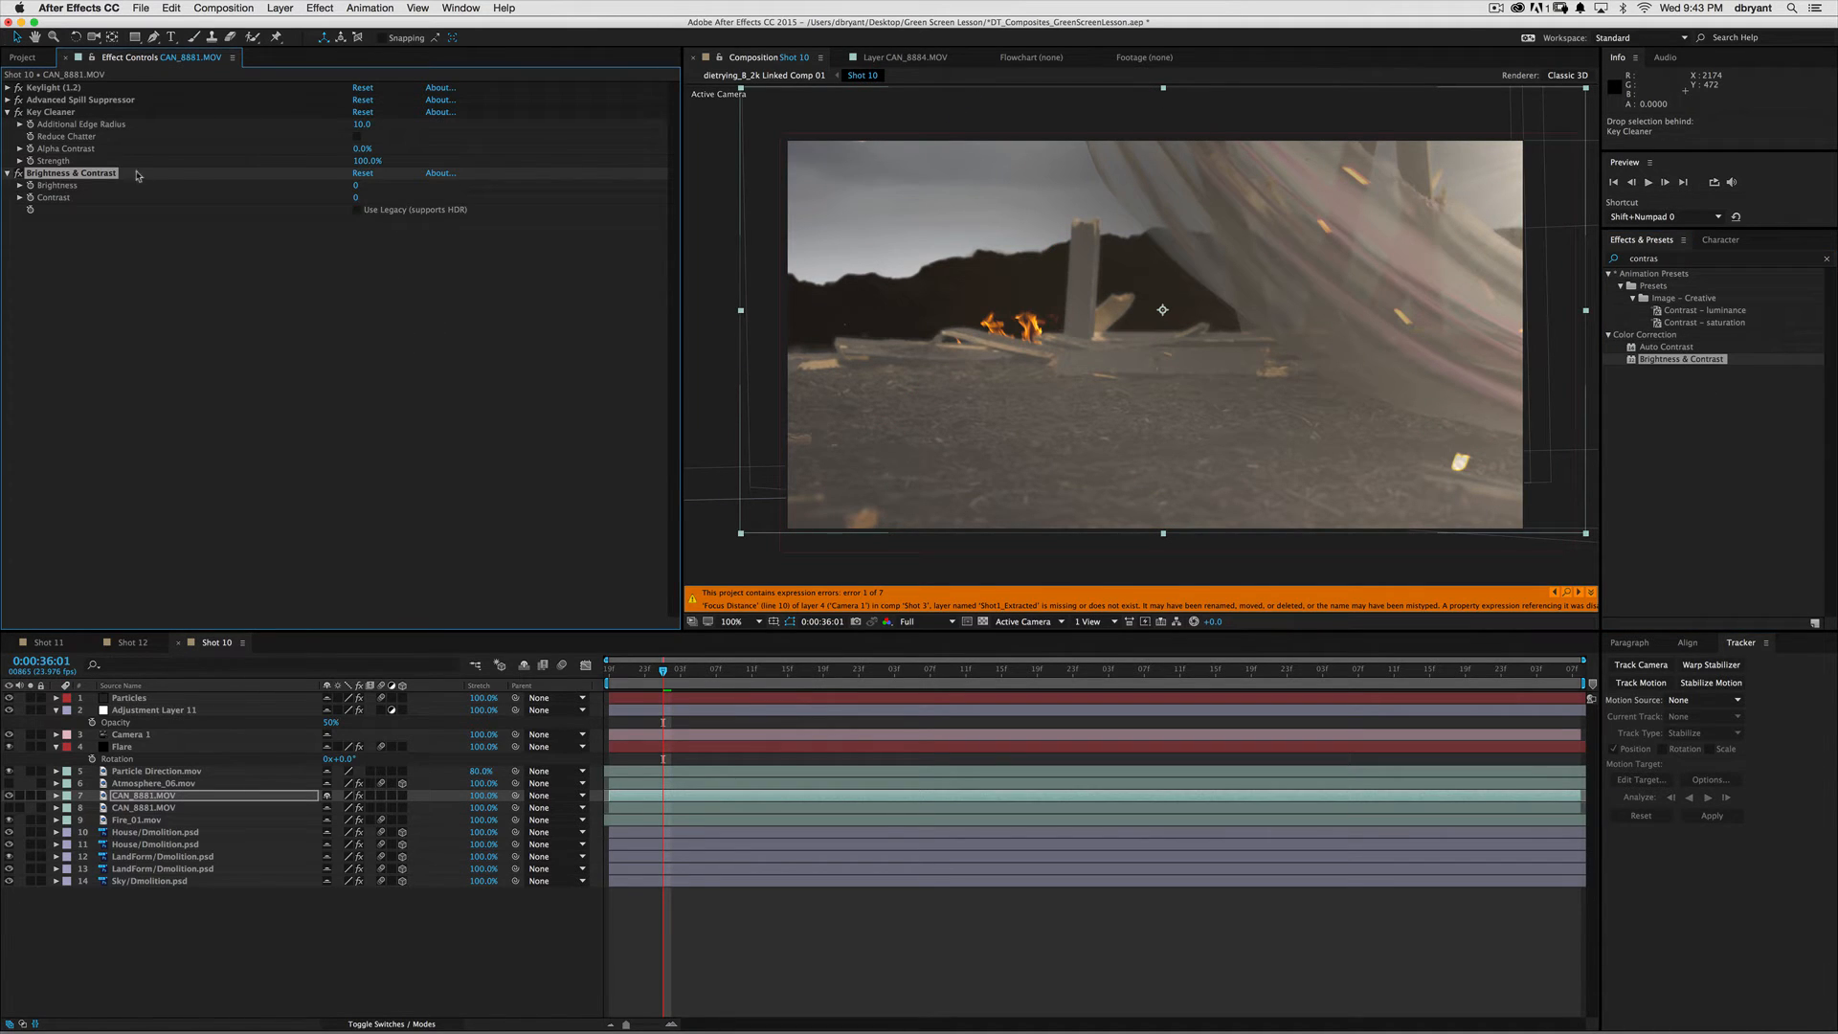
drag(354, 198, 367, 195)
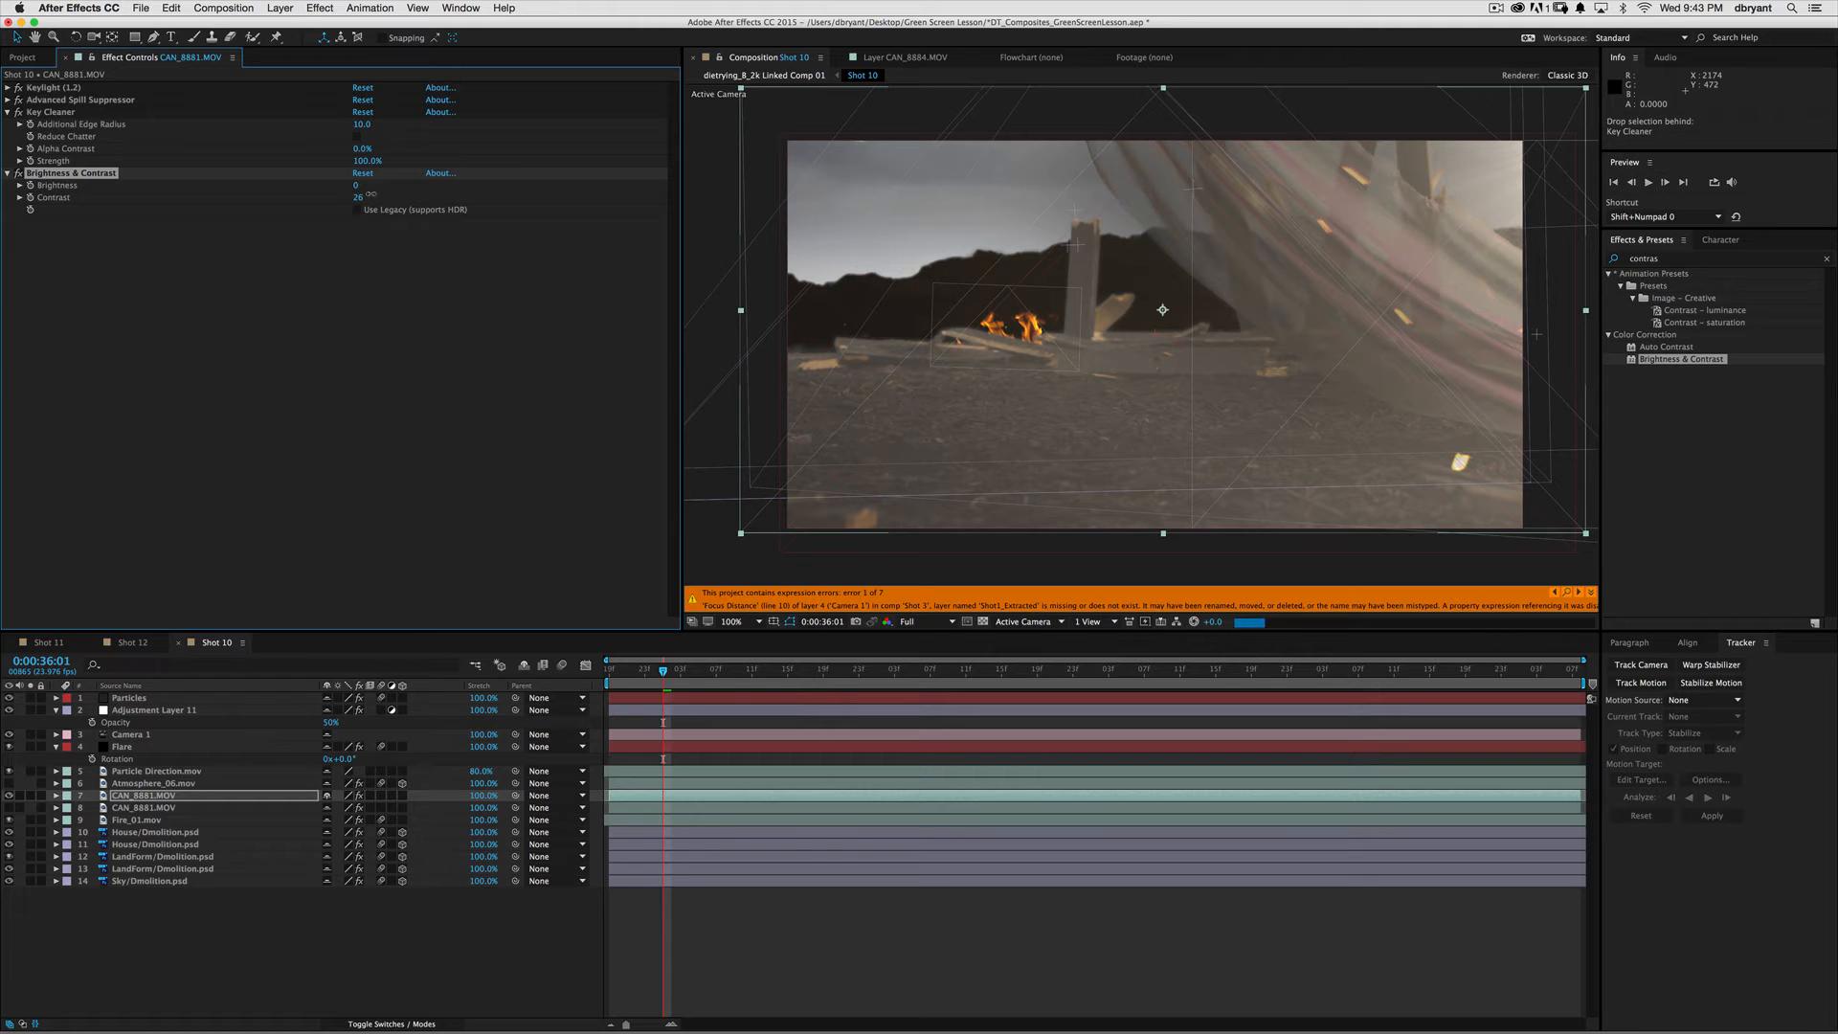
drag(368, 196, 384, 201)
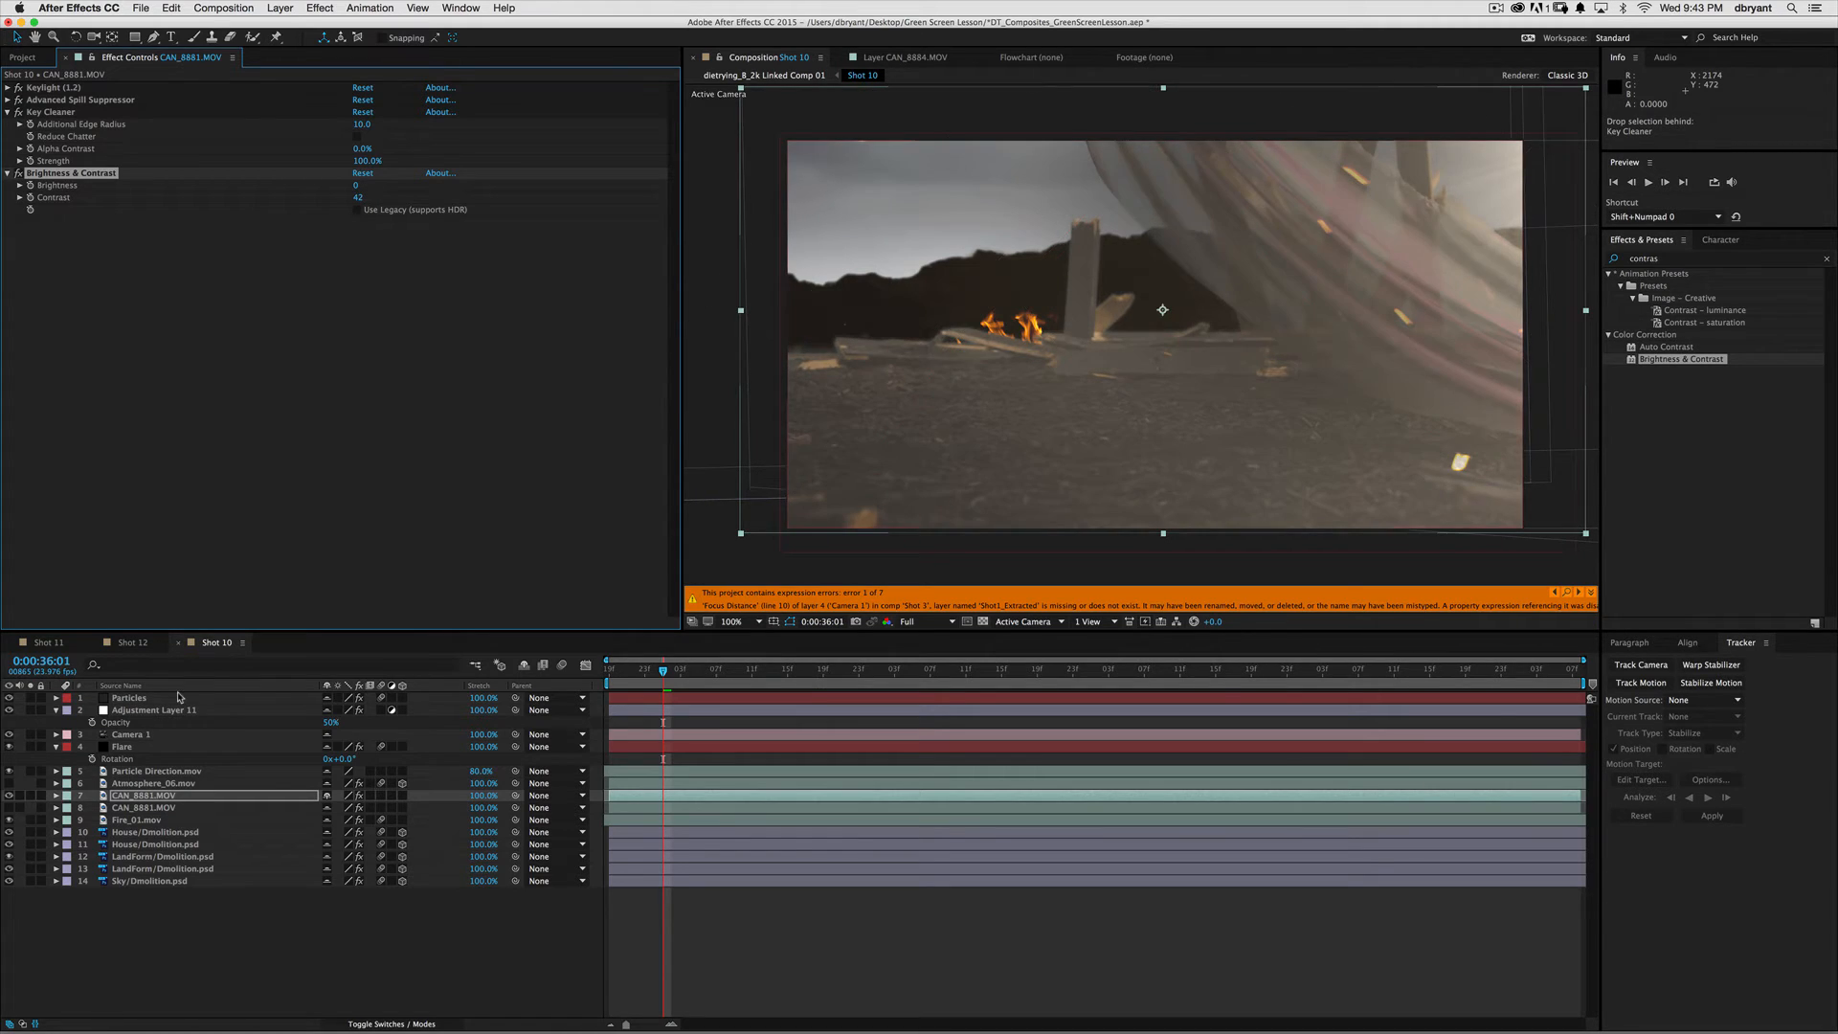
- Find the Color Correction Exposure effect, apply it after Brightness & Contrast, and set its master Exposure to -0.20
click(1700, 263)
text(expo)
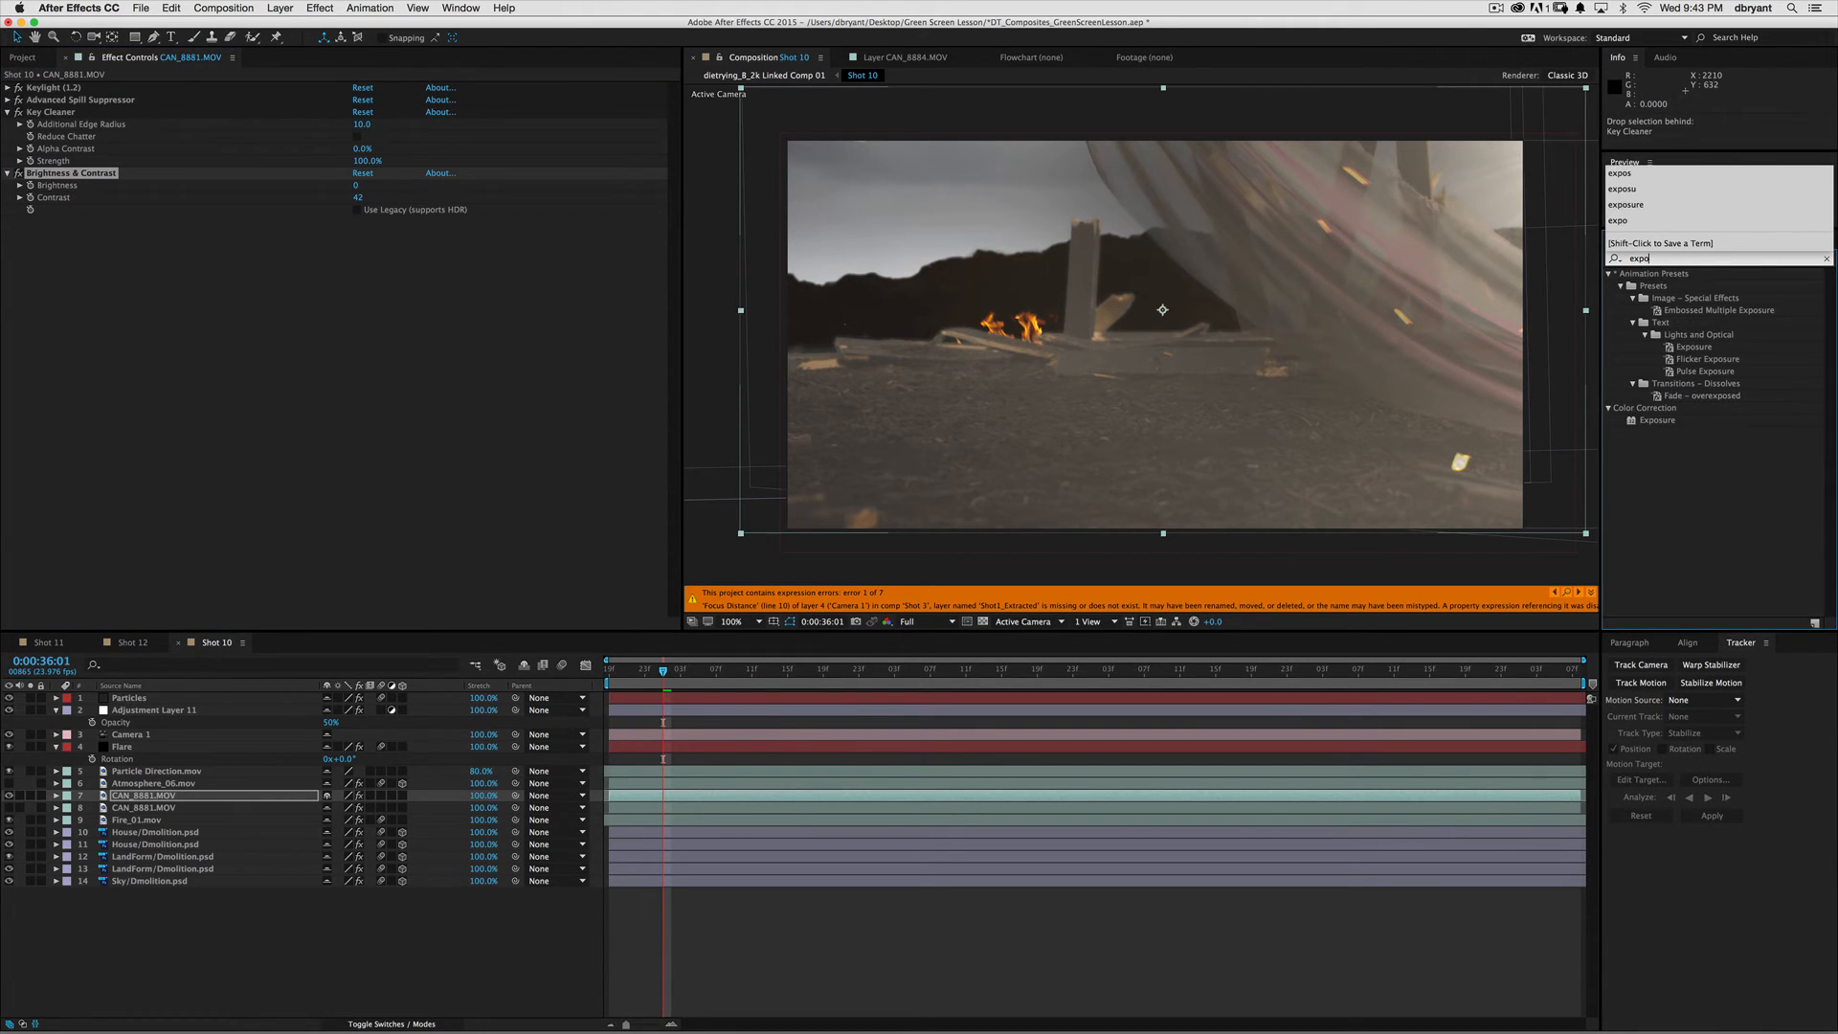
text(sure)
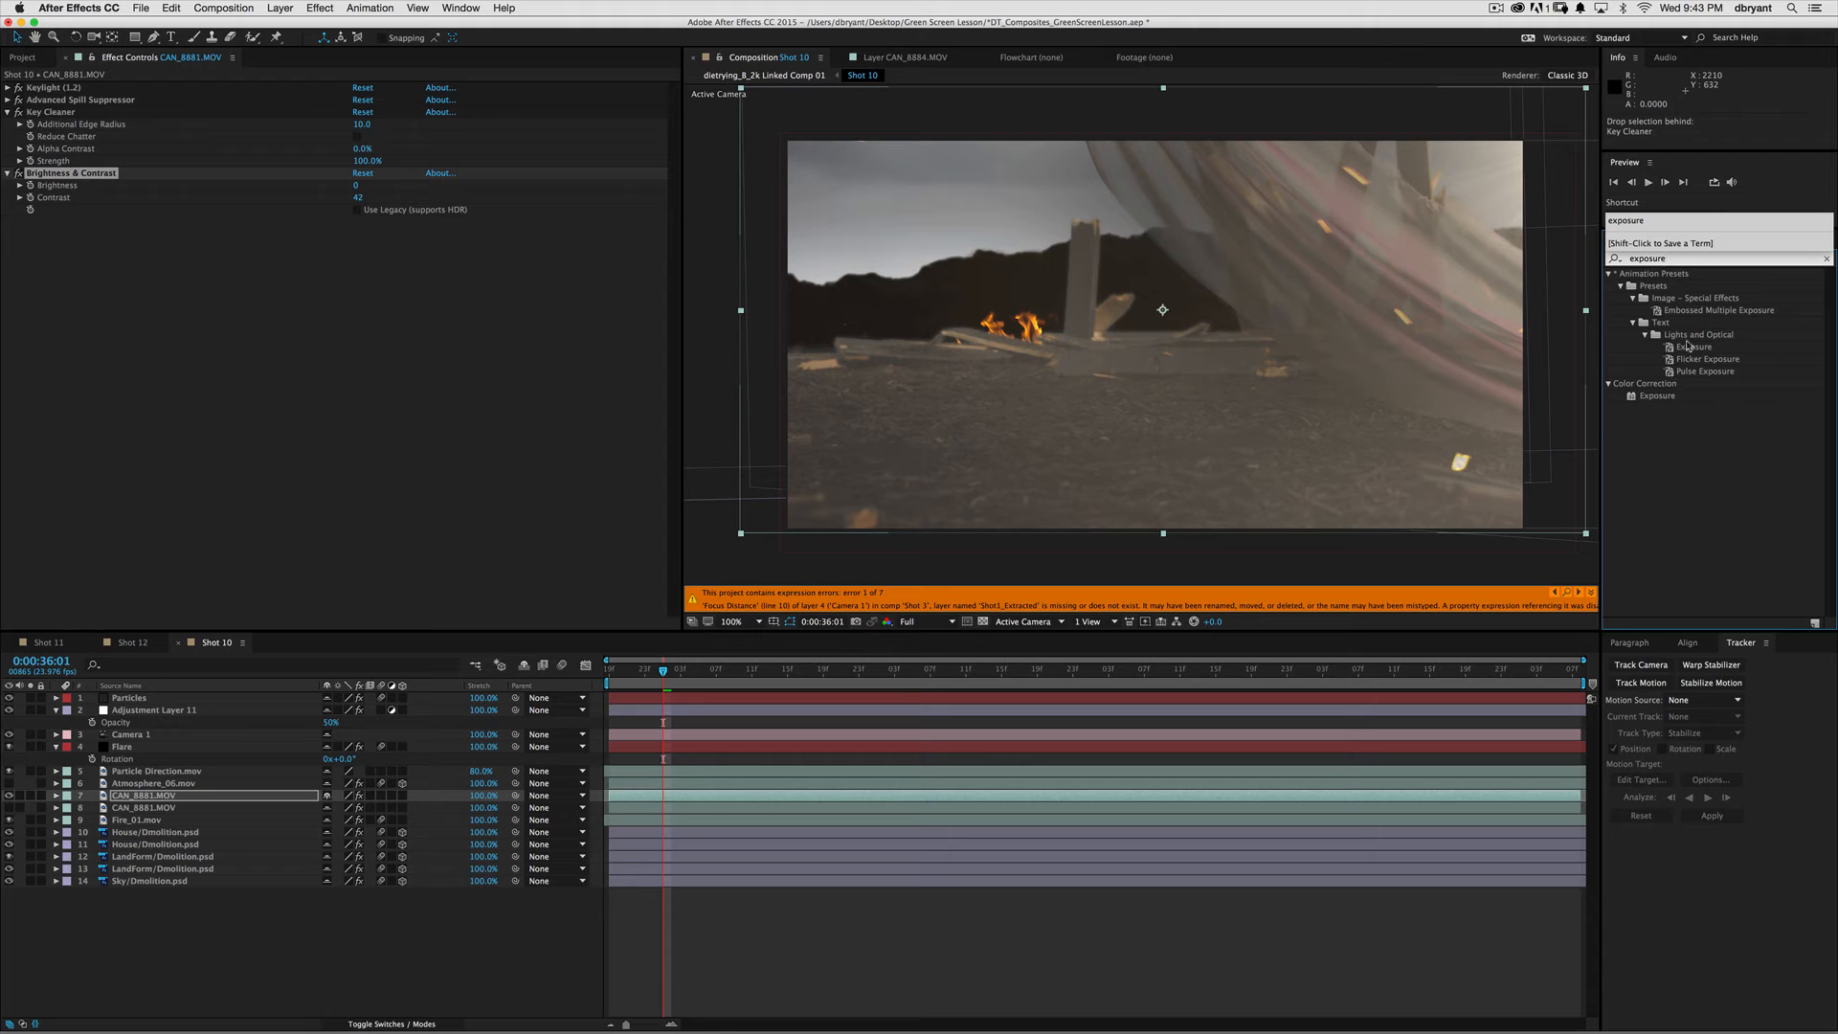
drag(1656, 396, 488, 354)
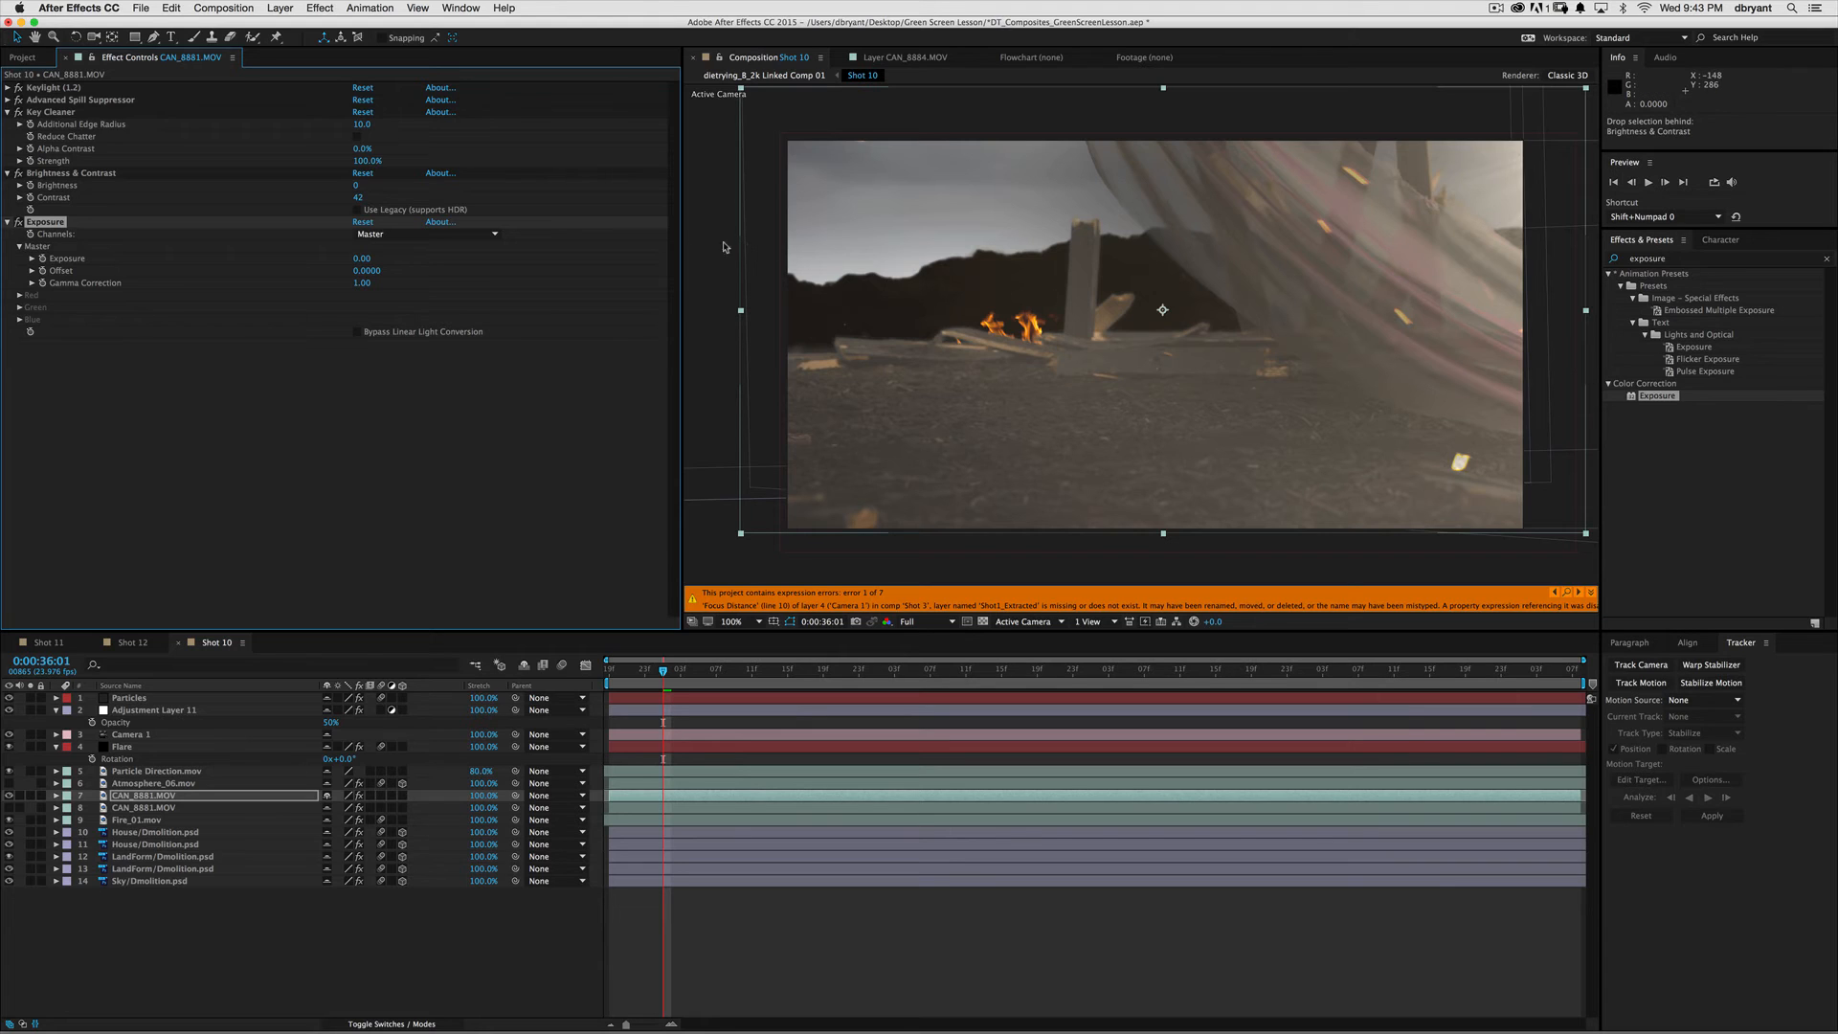
drag(354, 258, 351, 261)
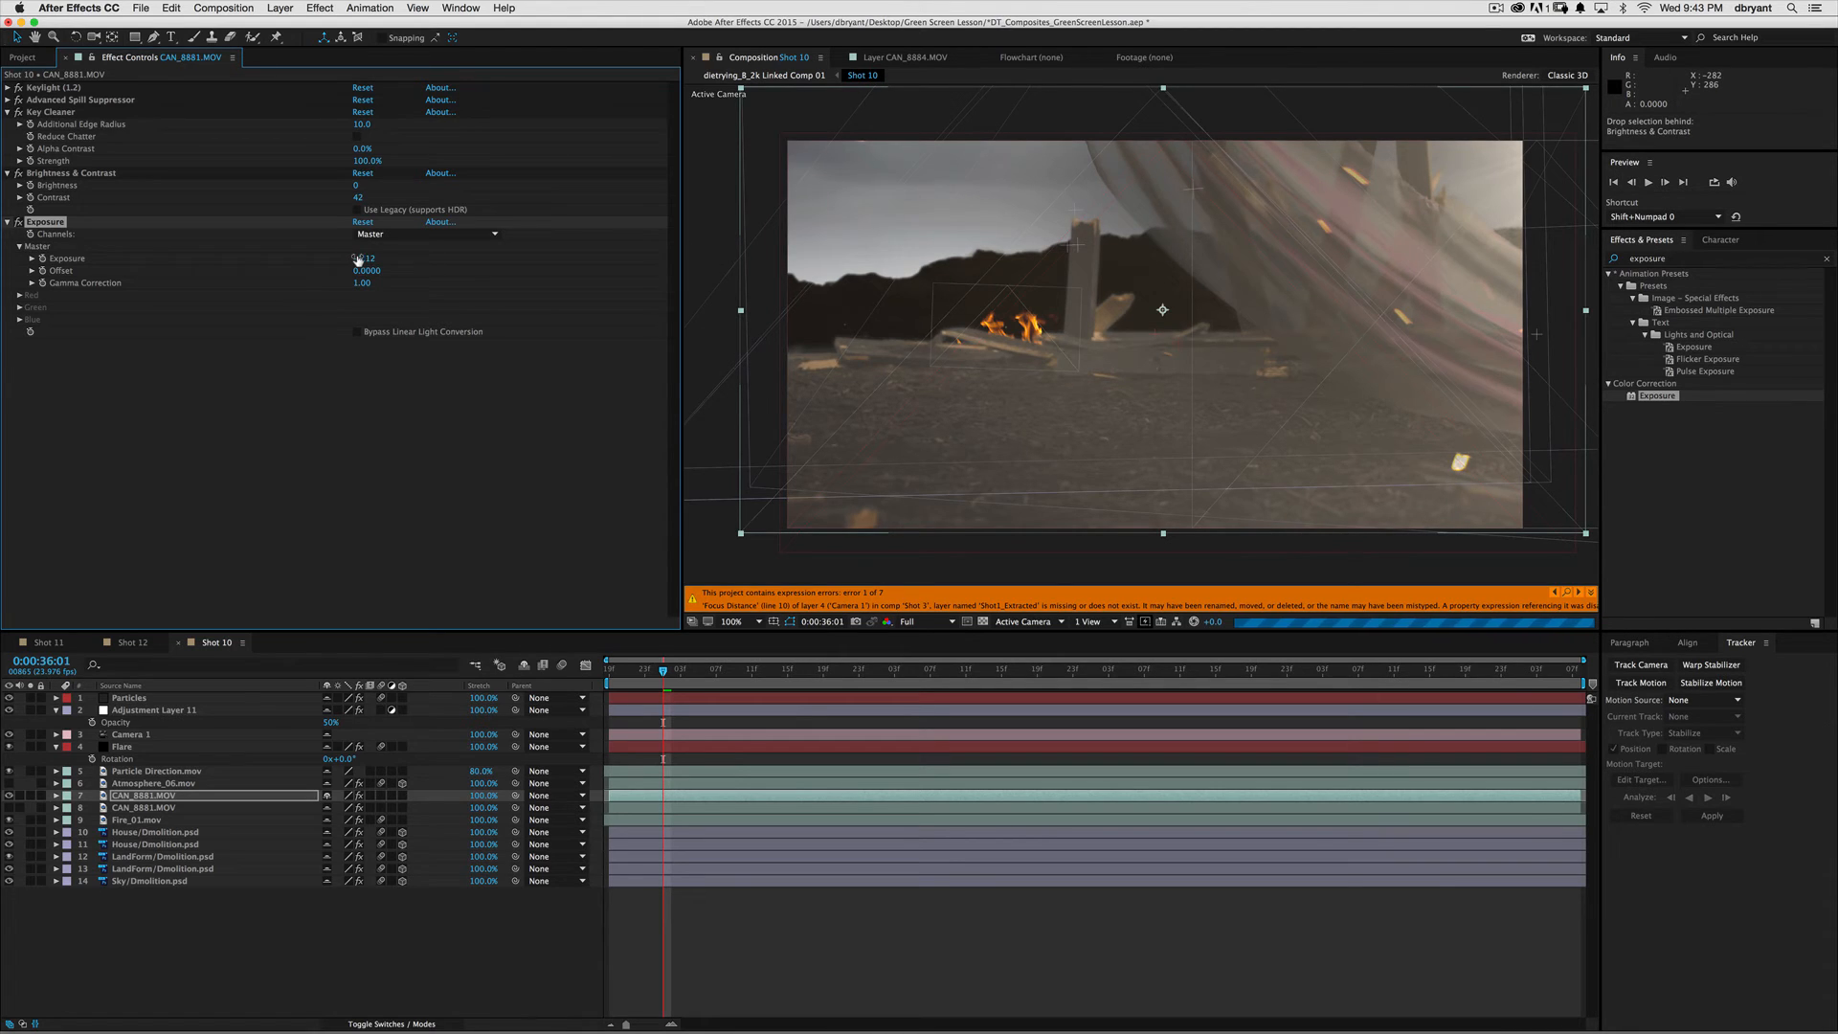
drag(362, 259, 350, 259)
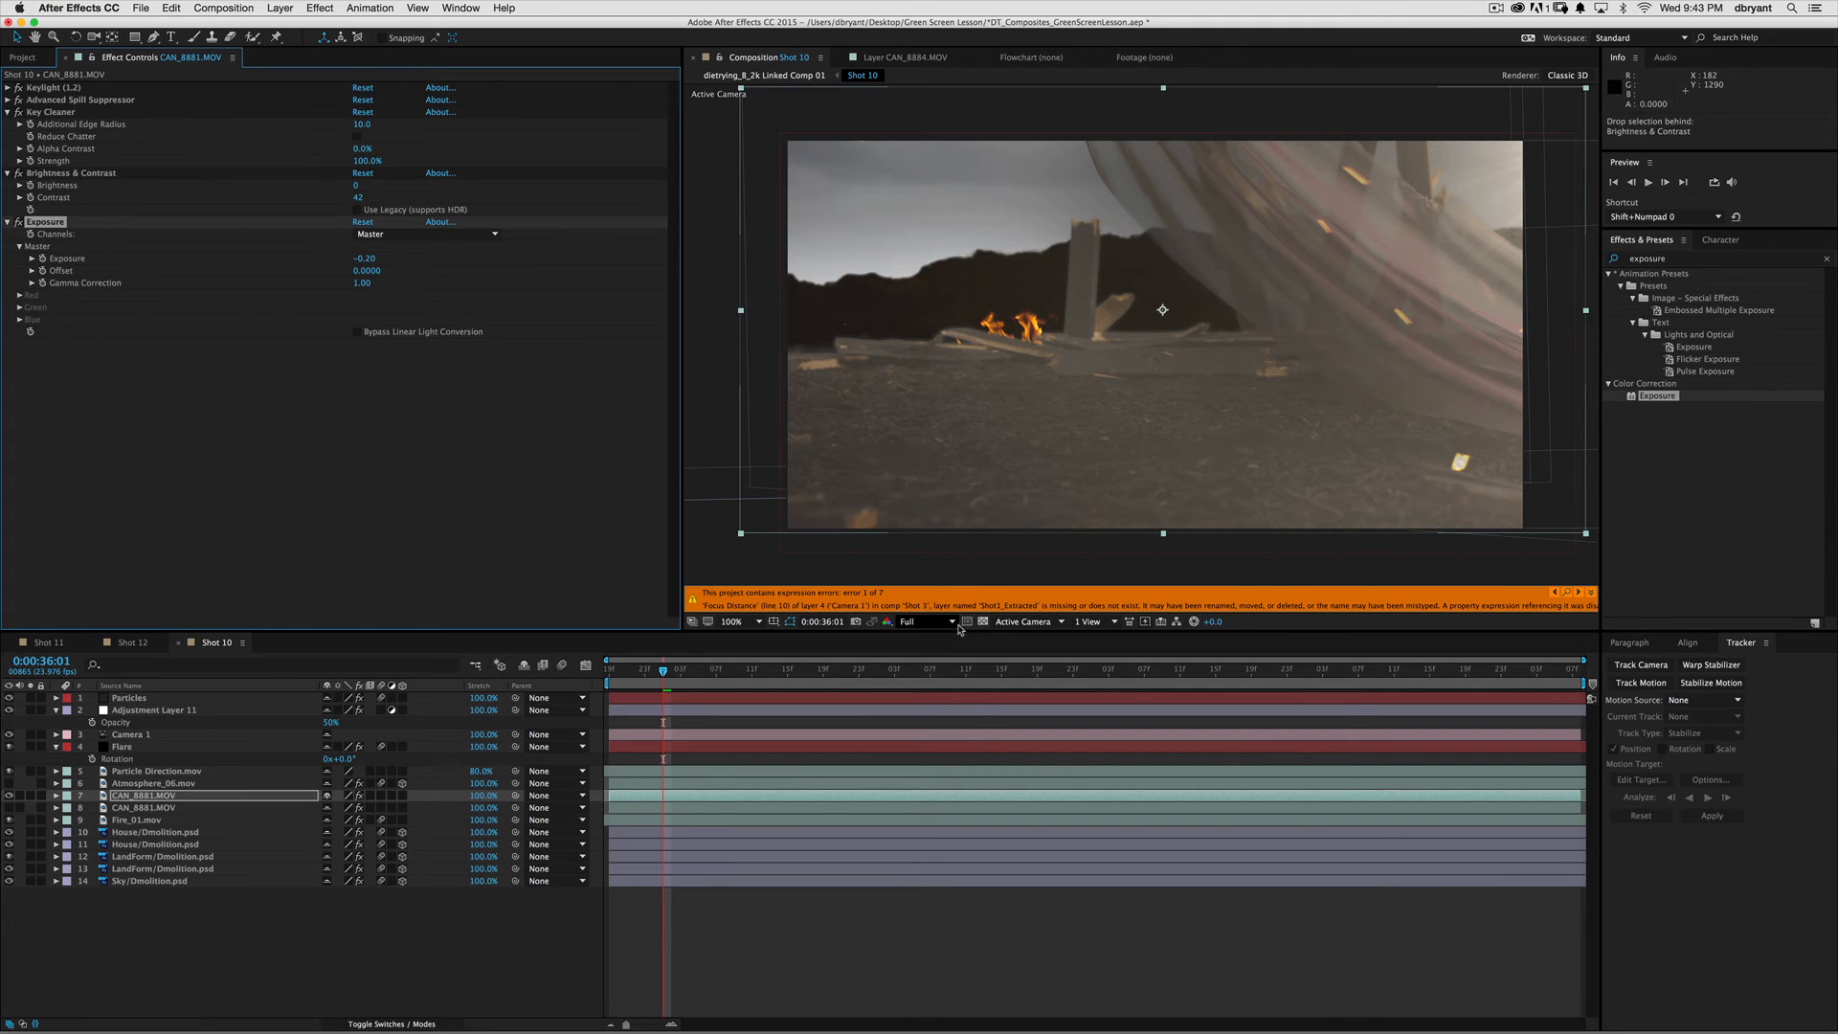
- Switch the preview to Half resolution and refine the Exposure effect: Gamma Correction 0.73, Exposure -0.36, with Bypass Linear Light Conversion enabled
click(927, 621)
click(948, 670)
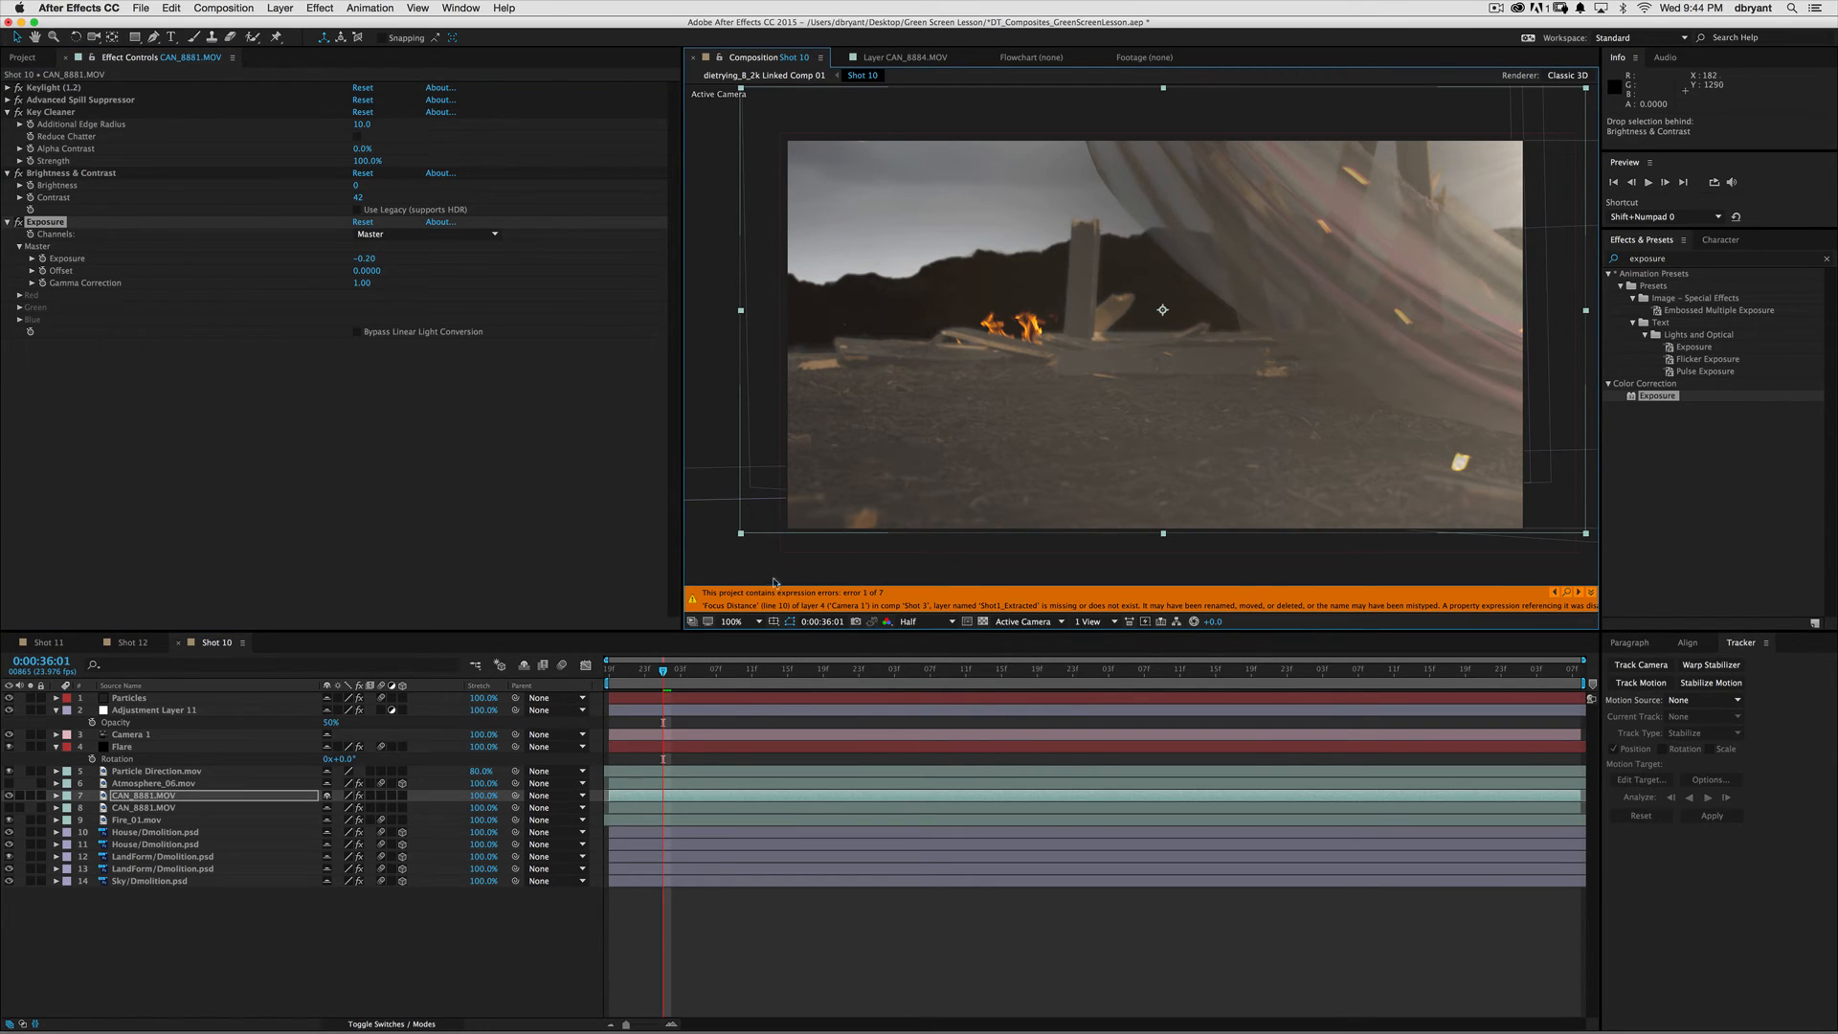
drag(363, 282, 346, 282)
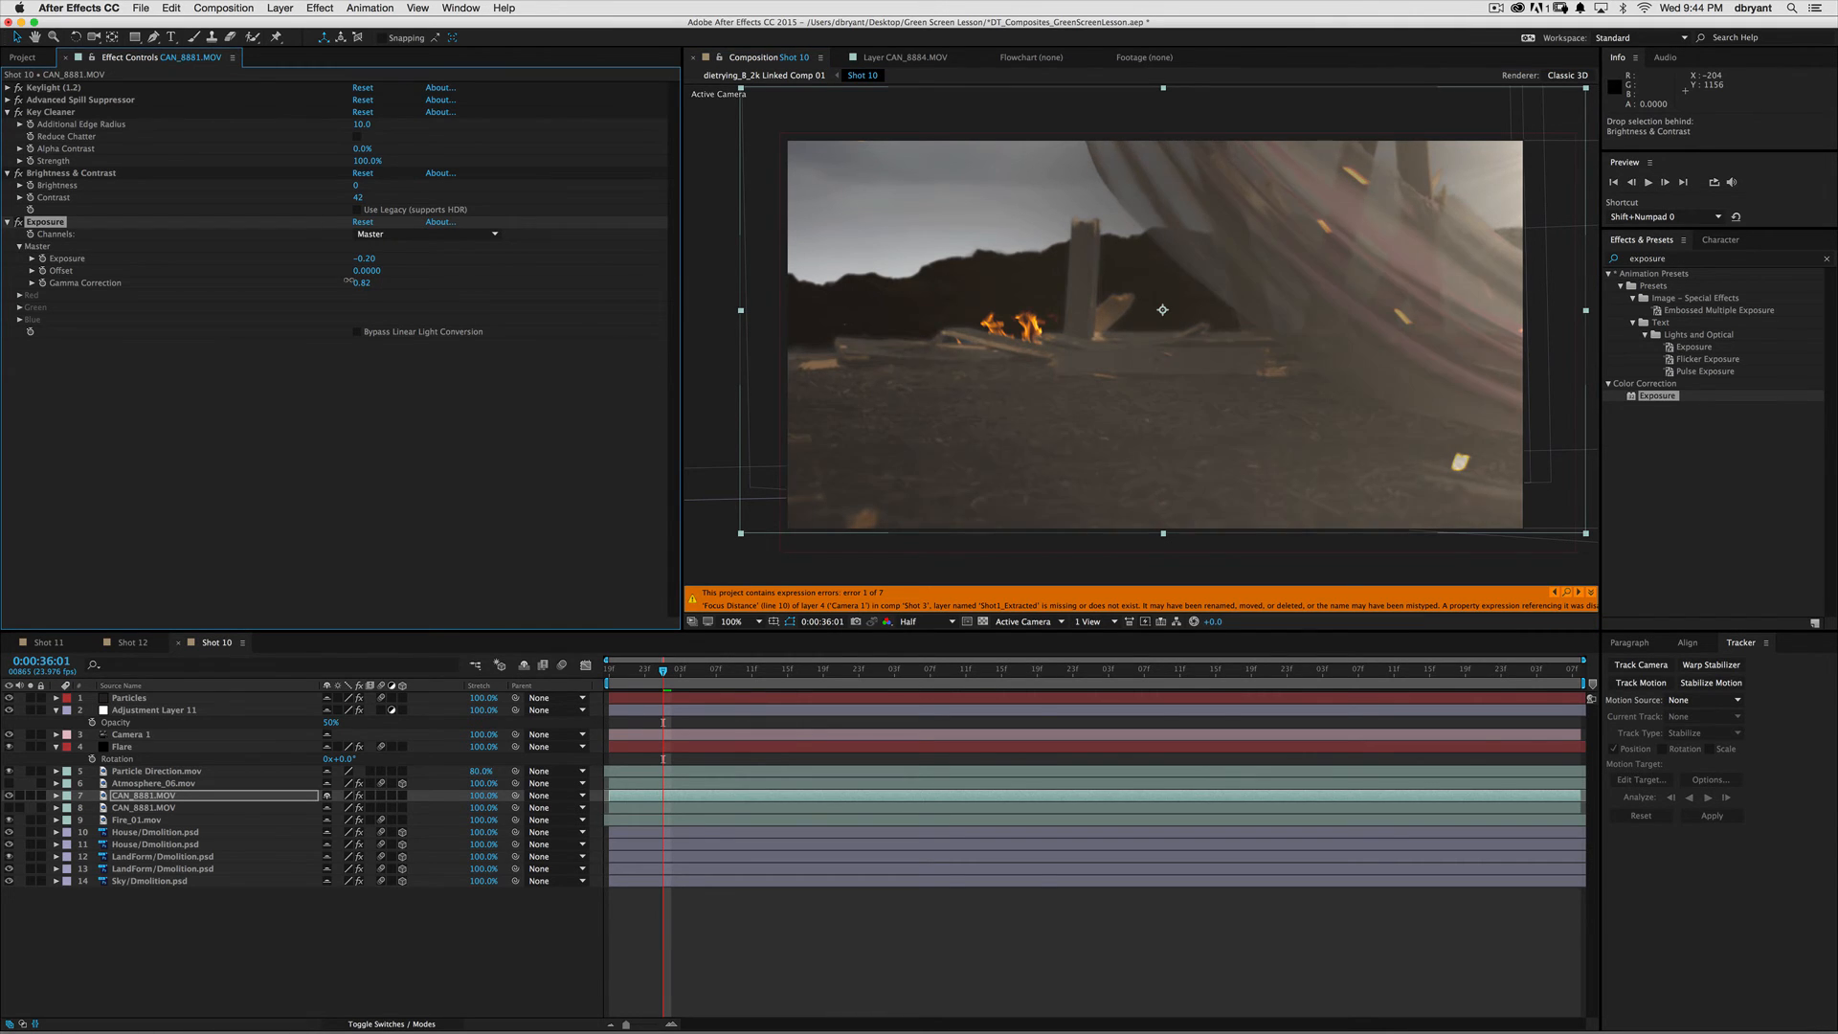
click(358, 331)
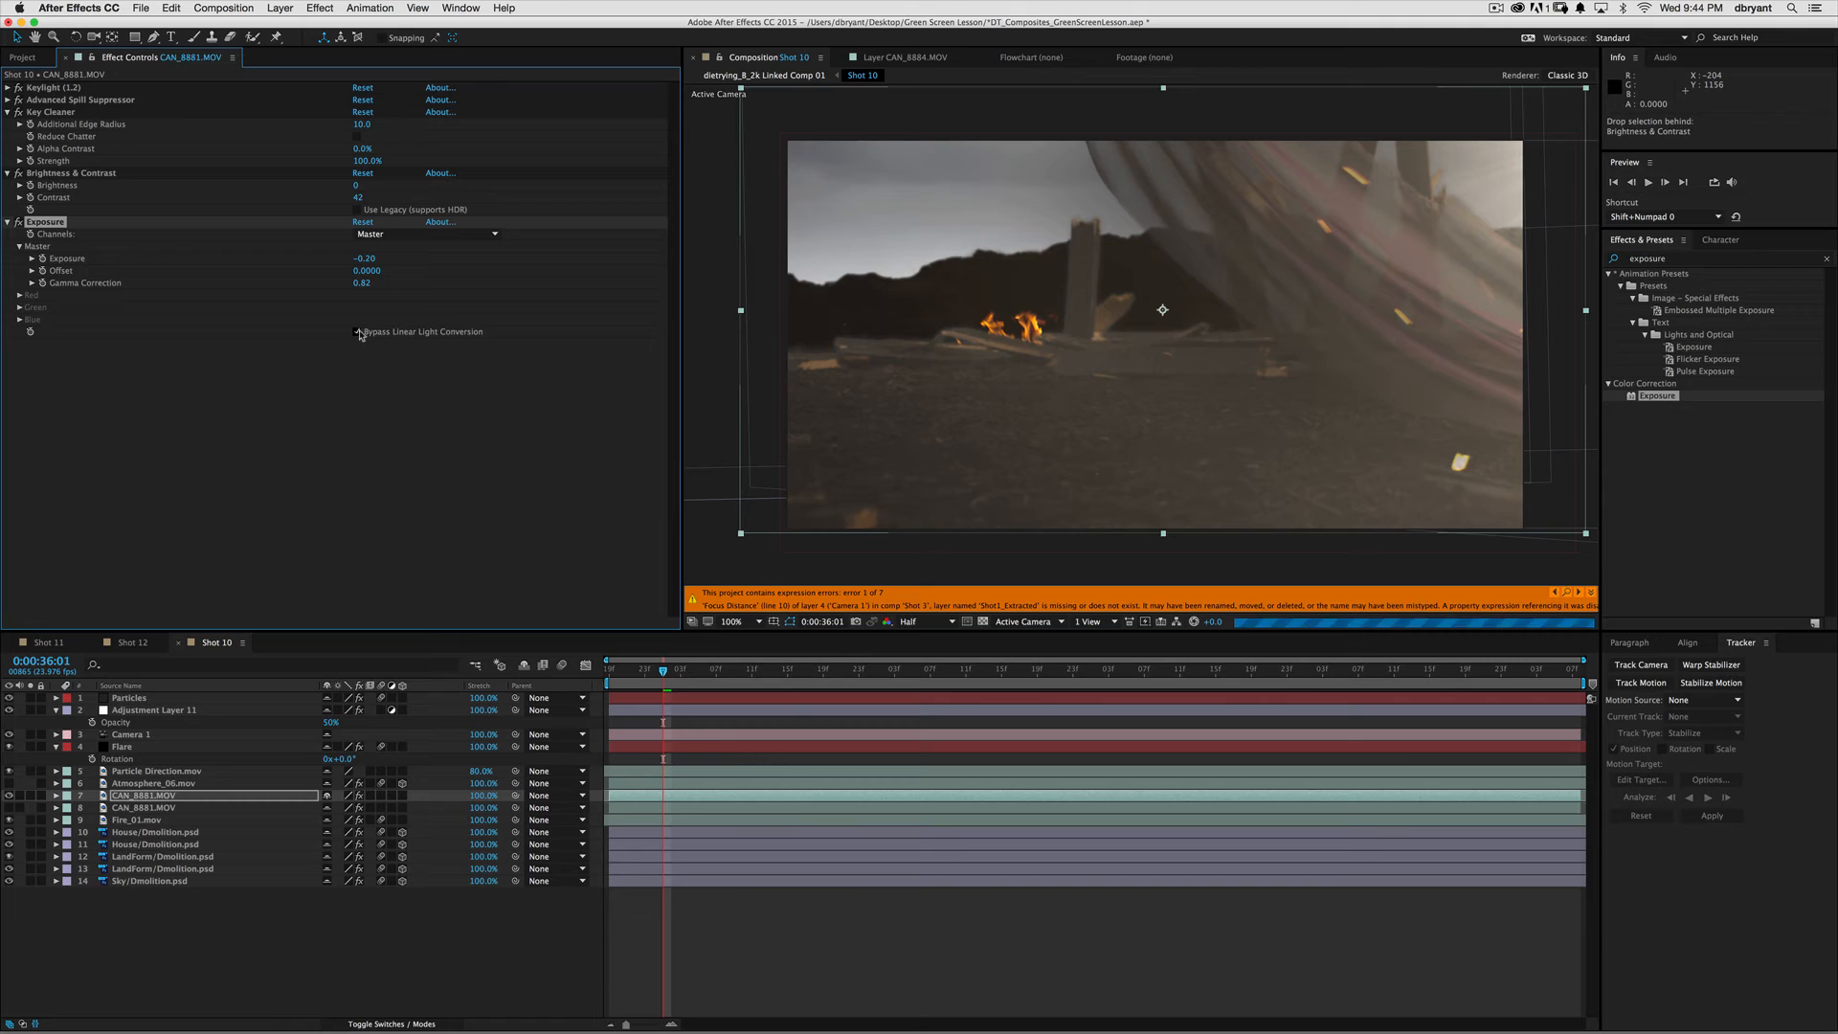
drag(361, 283, 354, 282)
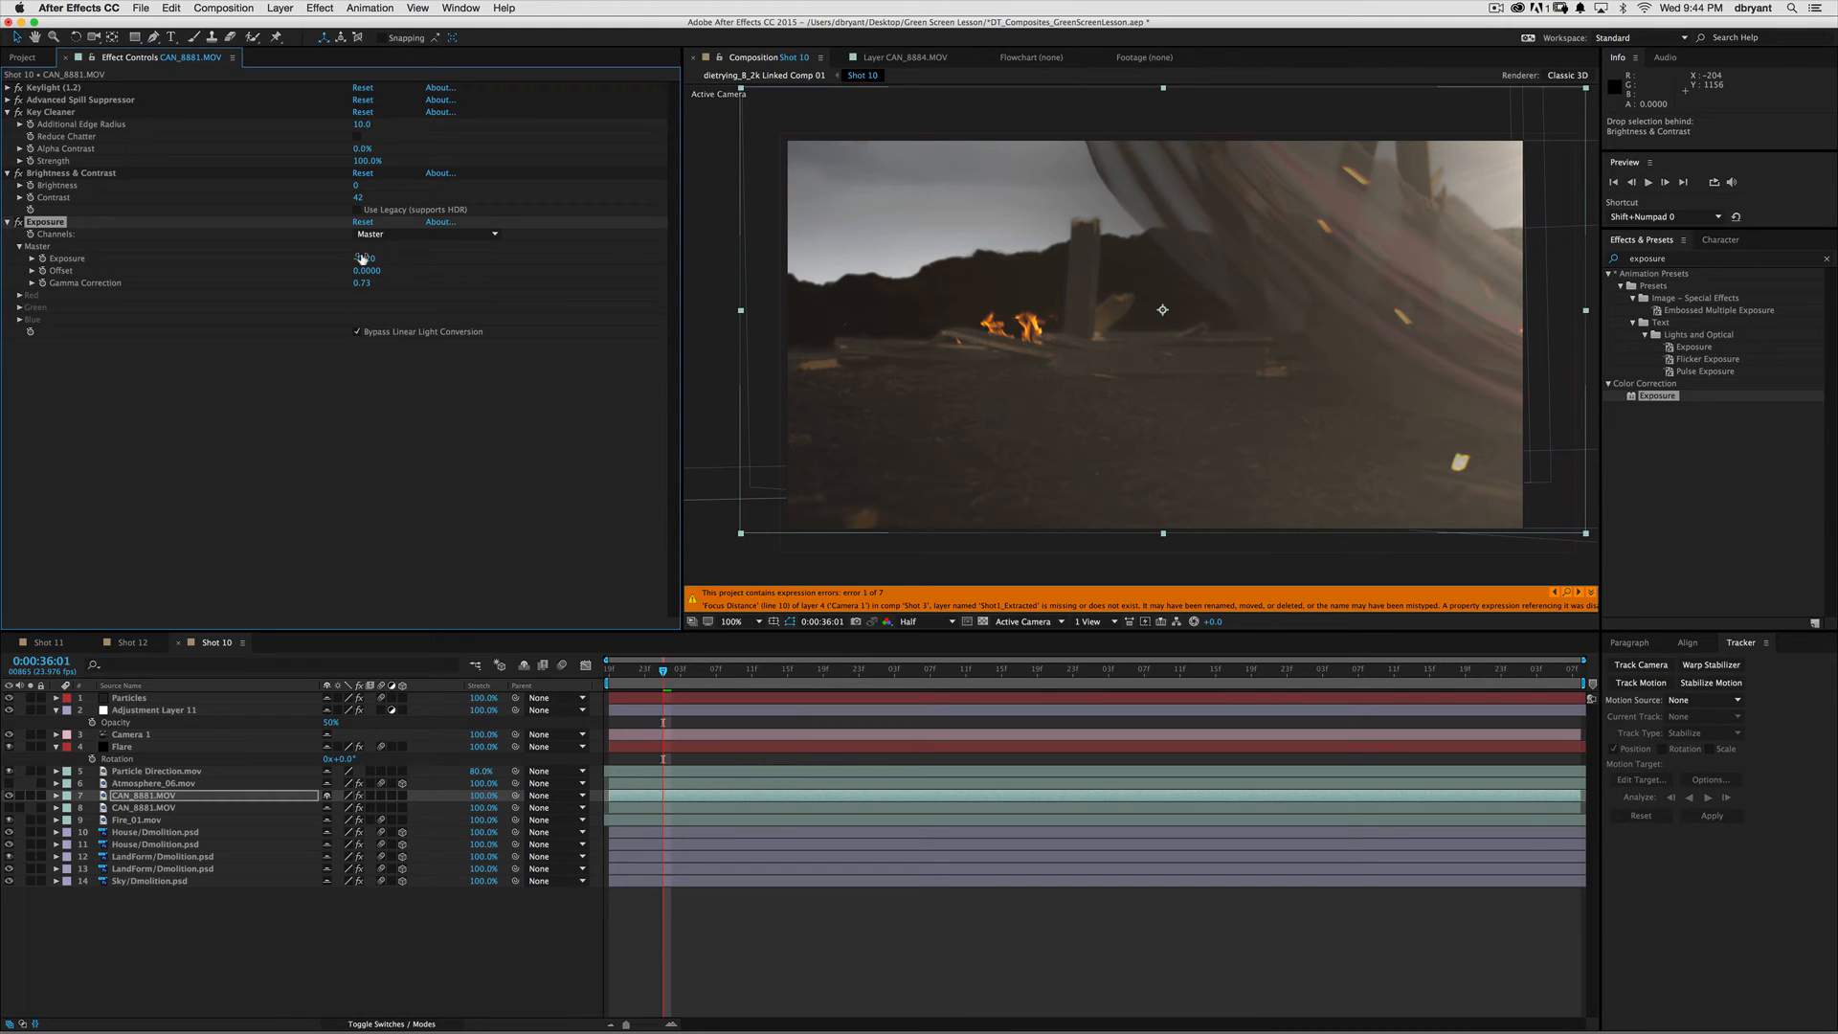
drag(360, 258, 350, 255)
- Apply the Levels effect to CAN_8881.MOV after Exposure and lower its input white point in the histogram
click(1702, 260)
text(level)
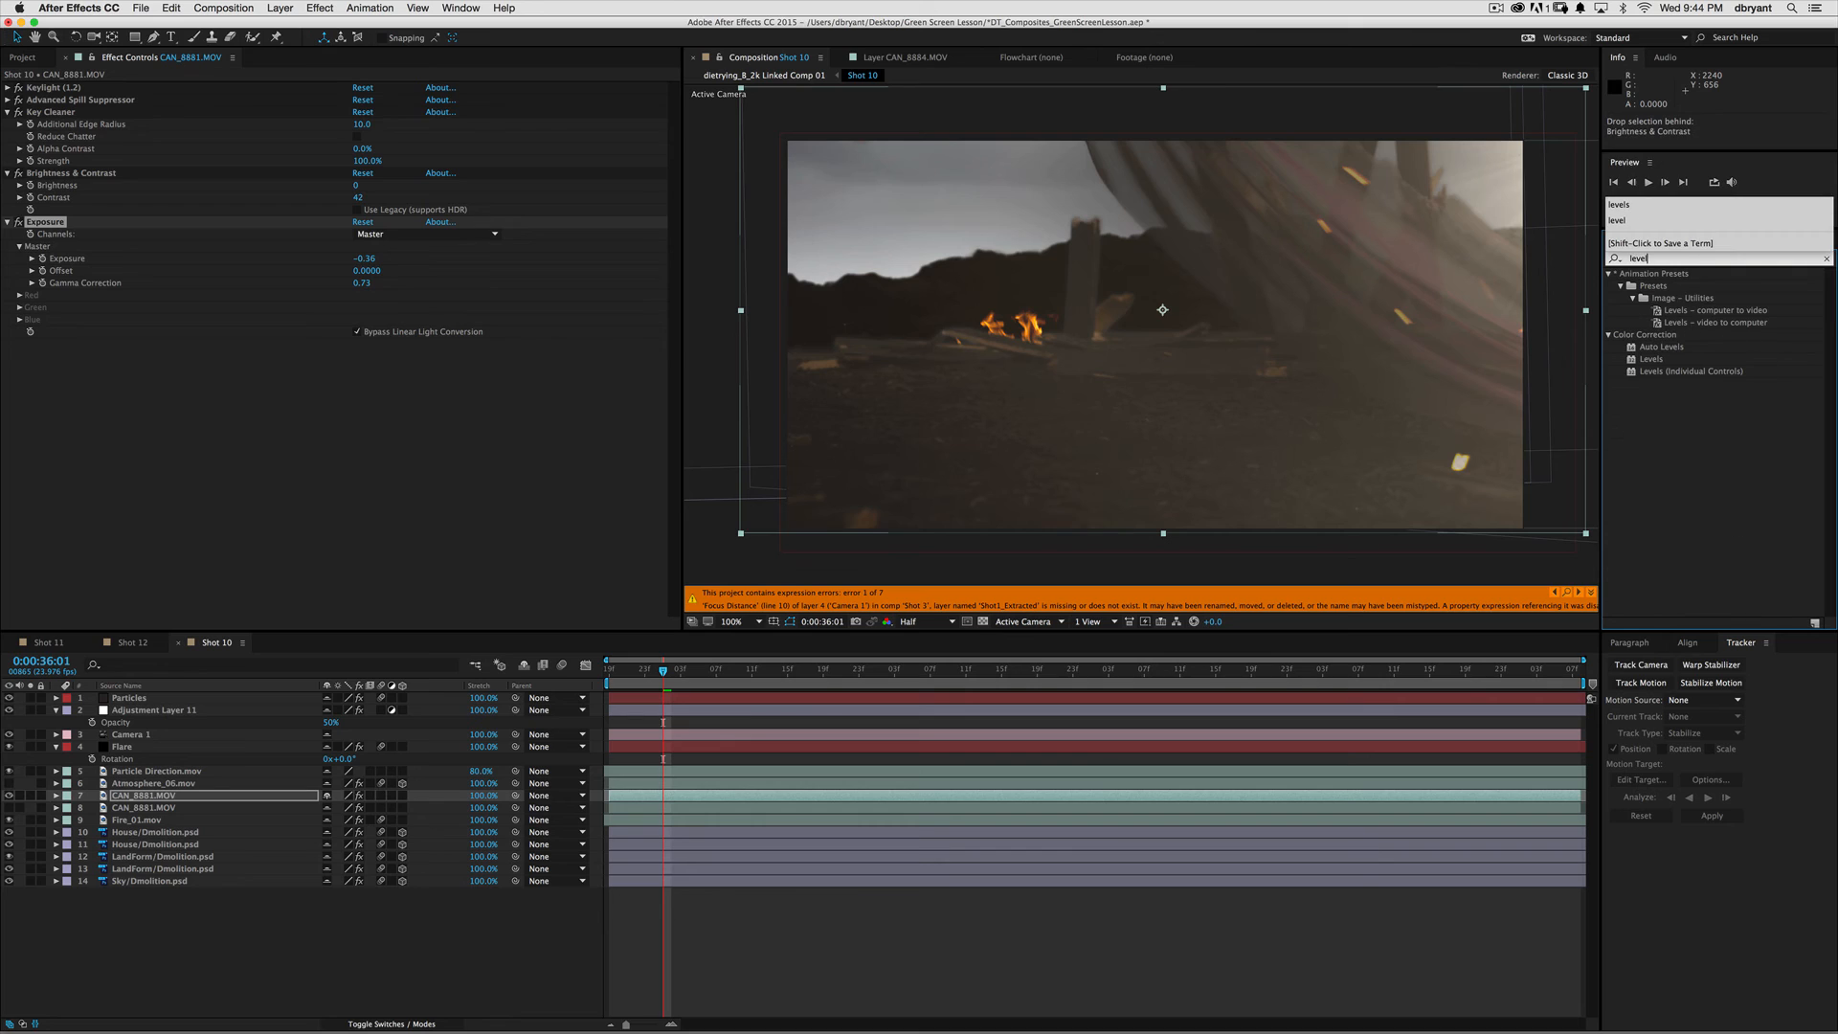
double_click(1652, 359)
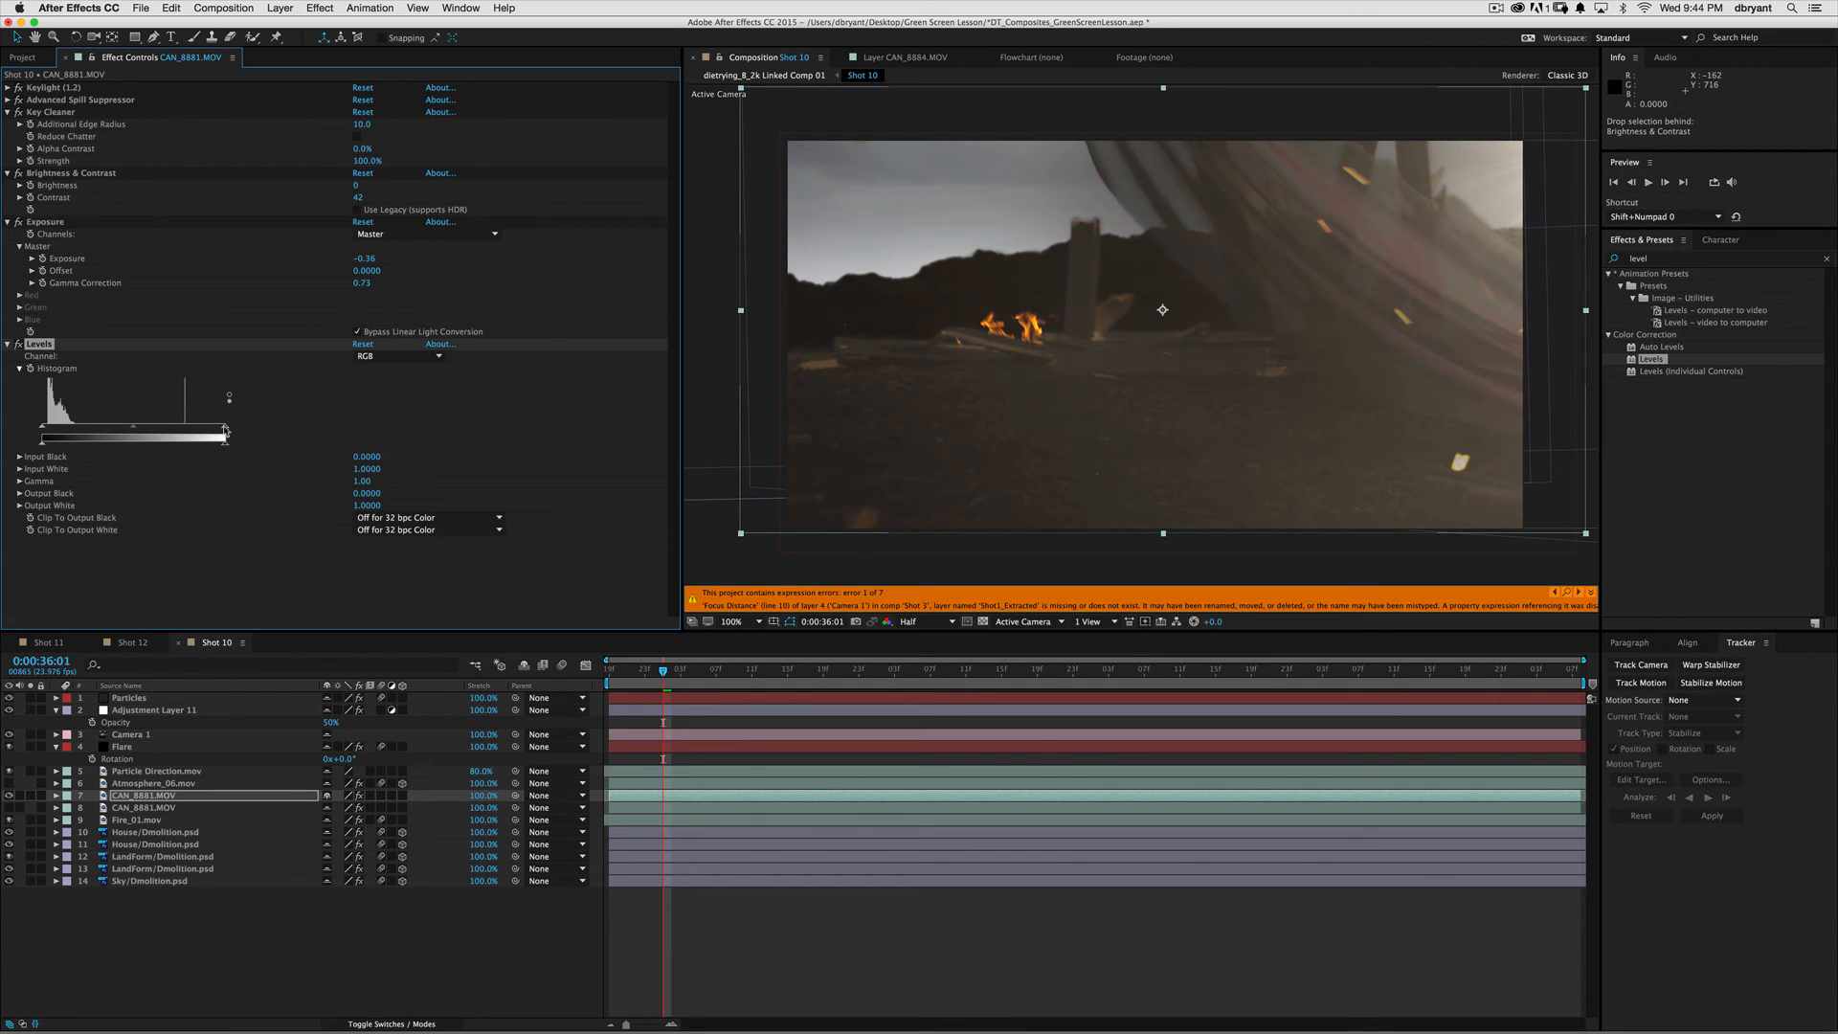
drag(224, 426, 192, 427)
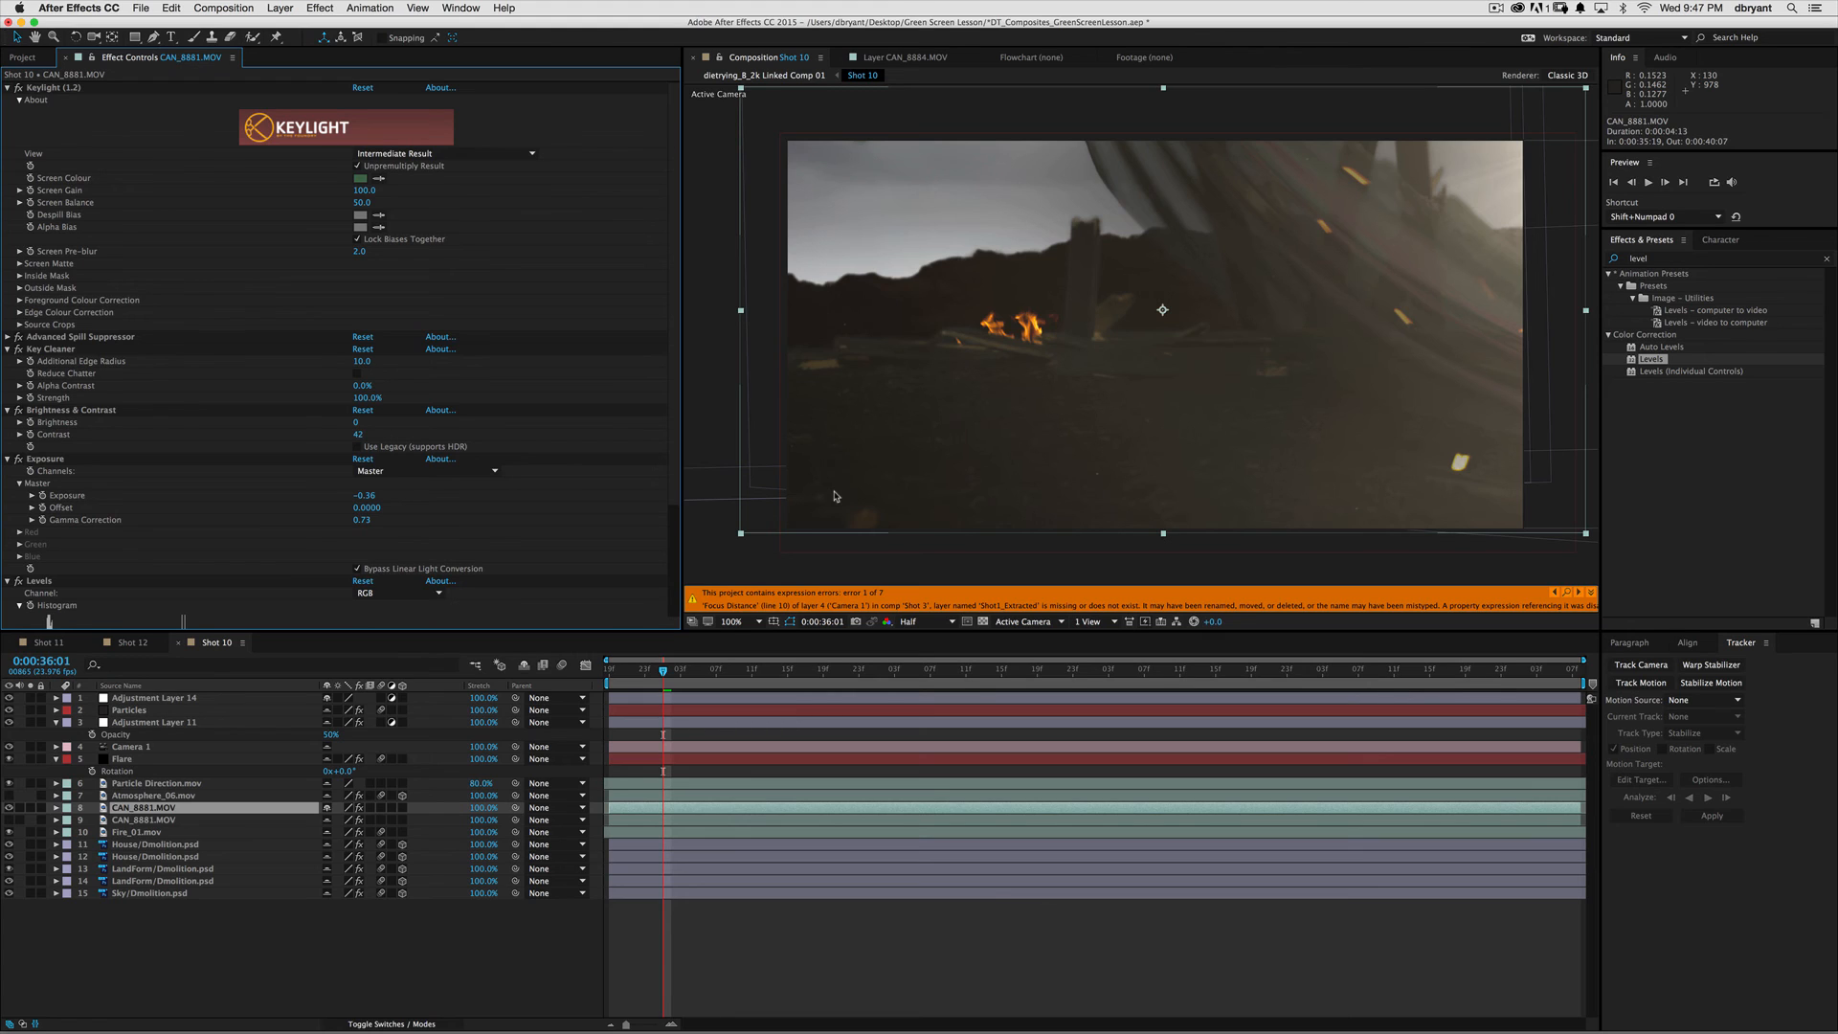
- Move the current time to 0:00:37:11 to check the graded footage against the background
click(1002, 670)
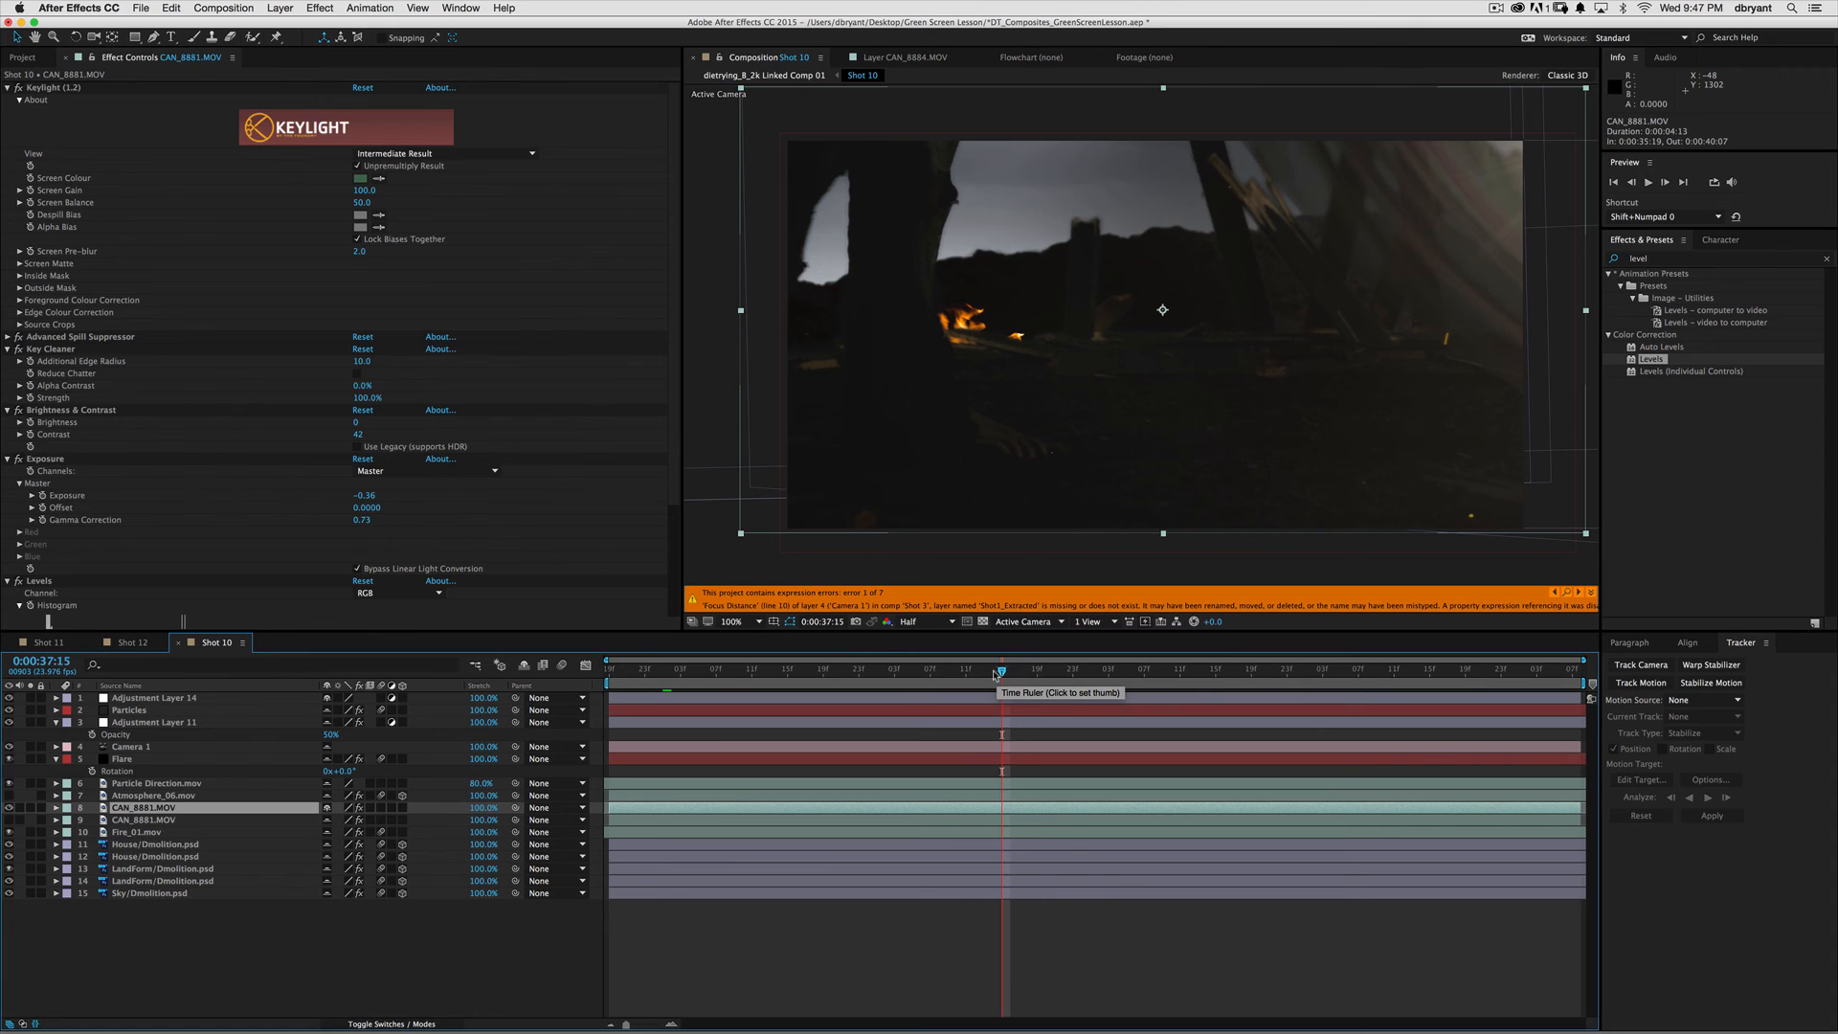
drag(1002, 670, 967, 670)
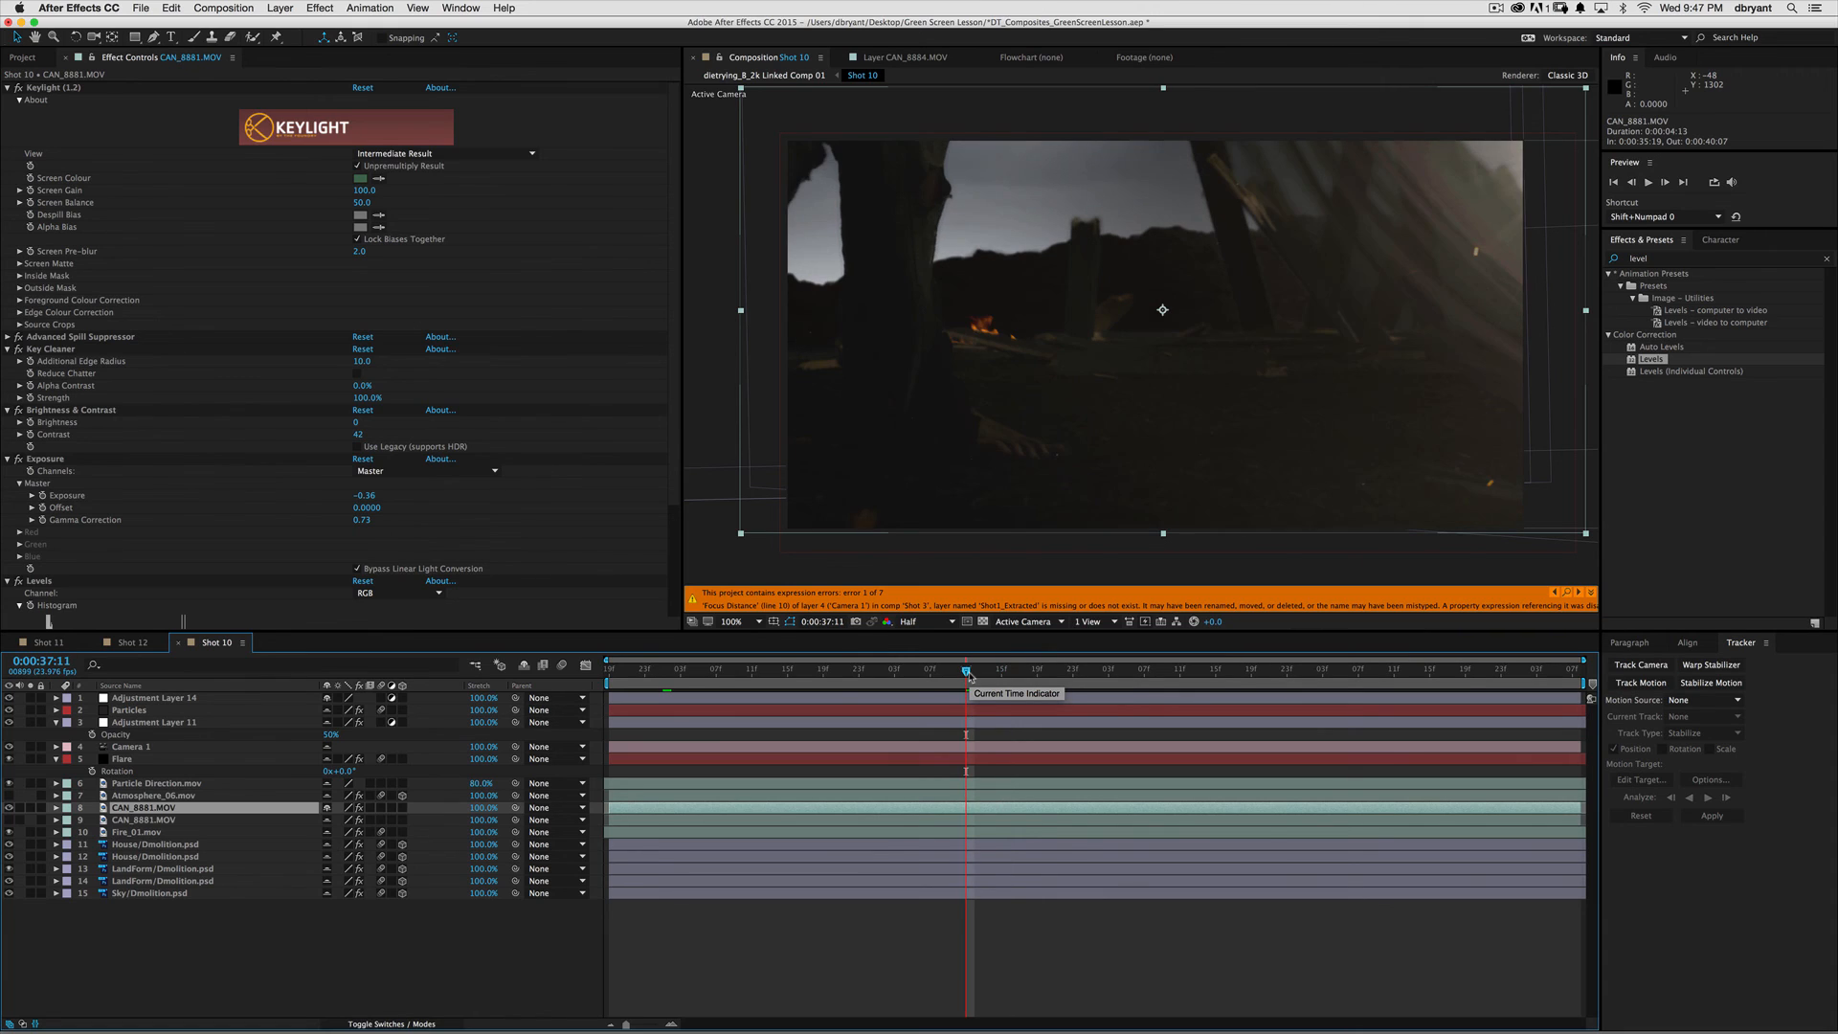